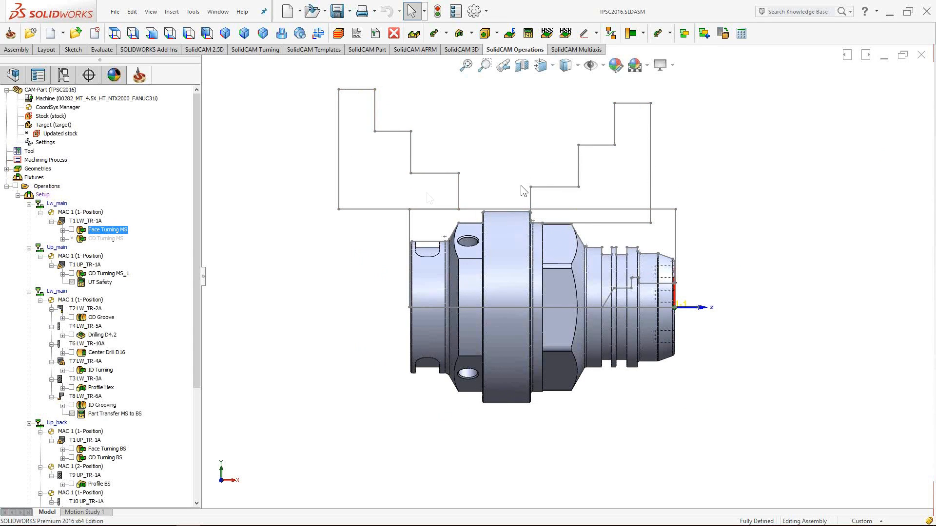
# - Inspect the part and machine in the machine simulator, then return to SOLIDWORKS
pyautogui.moveTo(627, 181); pyautogui.dragTo(570, 246, button='middle')
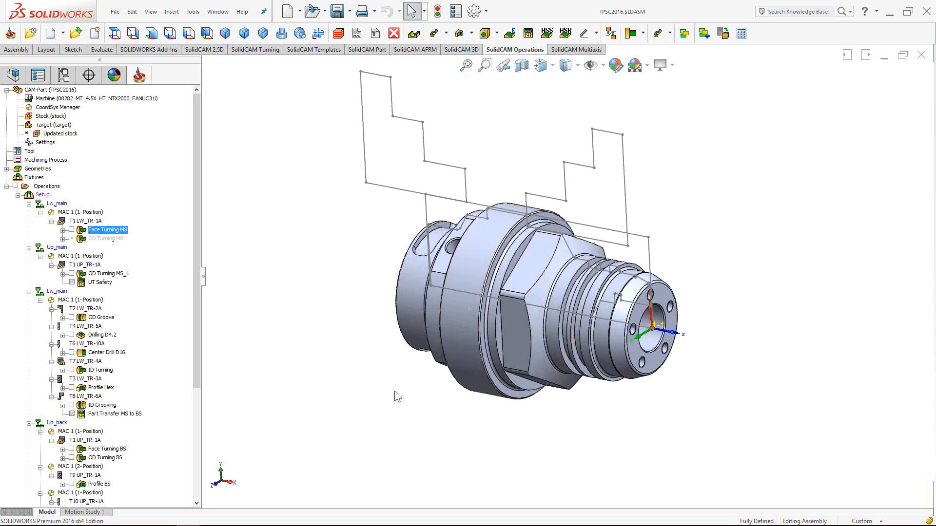
pyautogui.moveTo(288, 518)
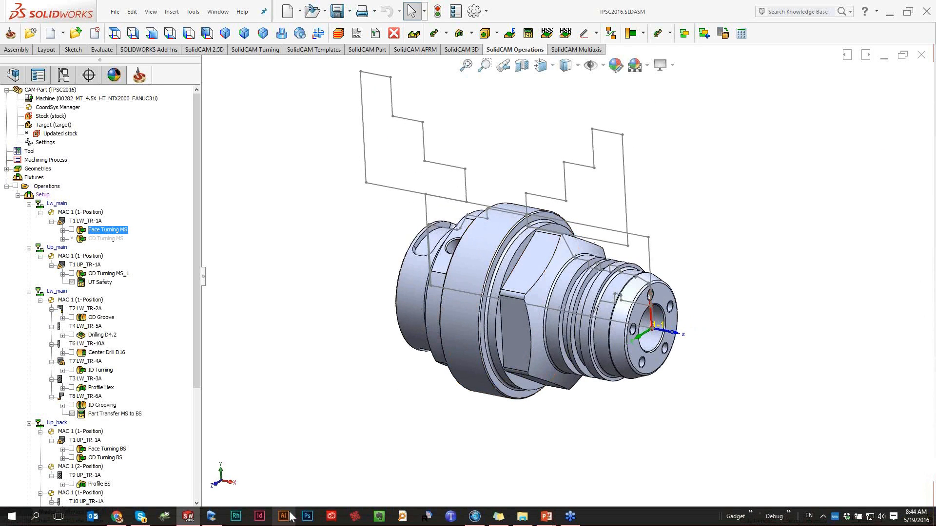
pyautogui.click(213, 517)
pyautogui.moveTo(388, 348); pyautogui.dragTo(417, 327, button='middle')
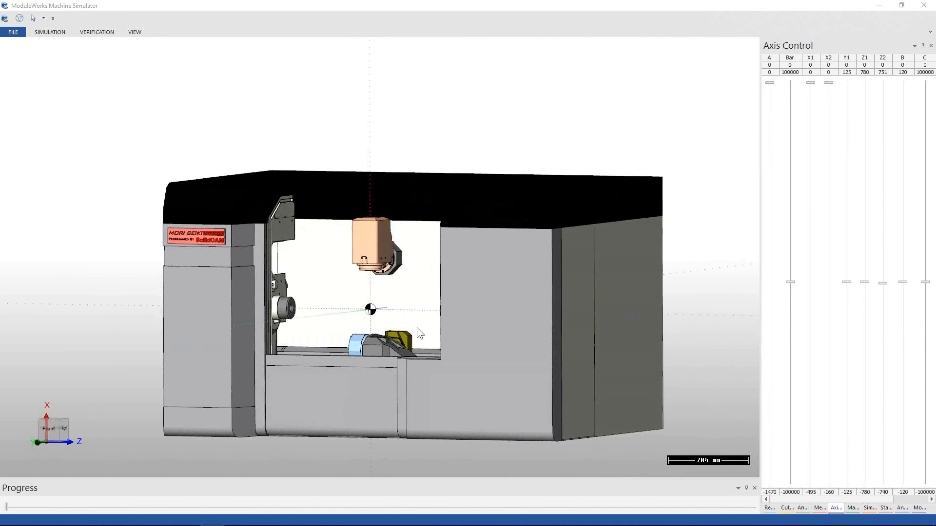
pyautogui.scroll(3, 415, 331)
pyautogui.scroll(1, 415, 332)
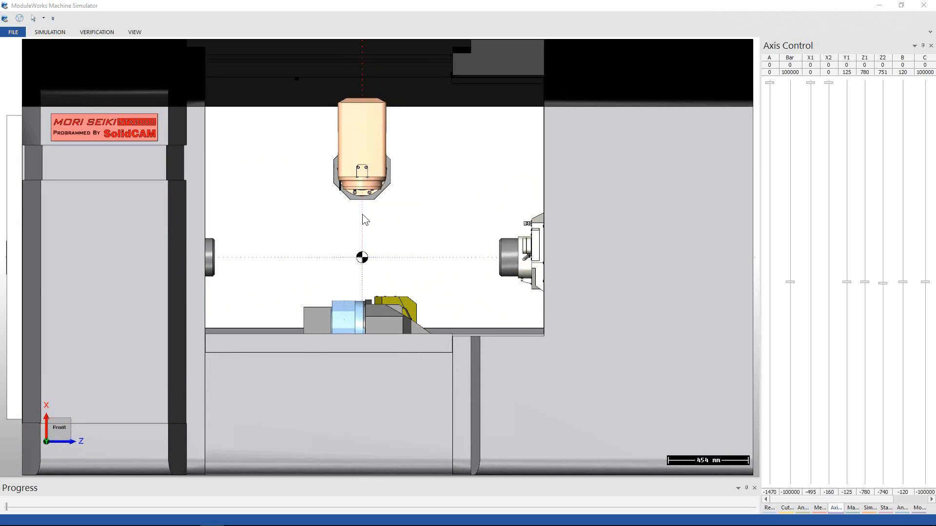
pyautogui.moveTo(353, 332); pyautogui.dragTo(405, 356)
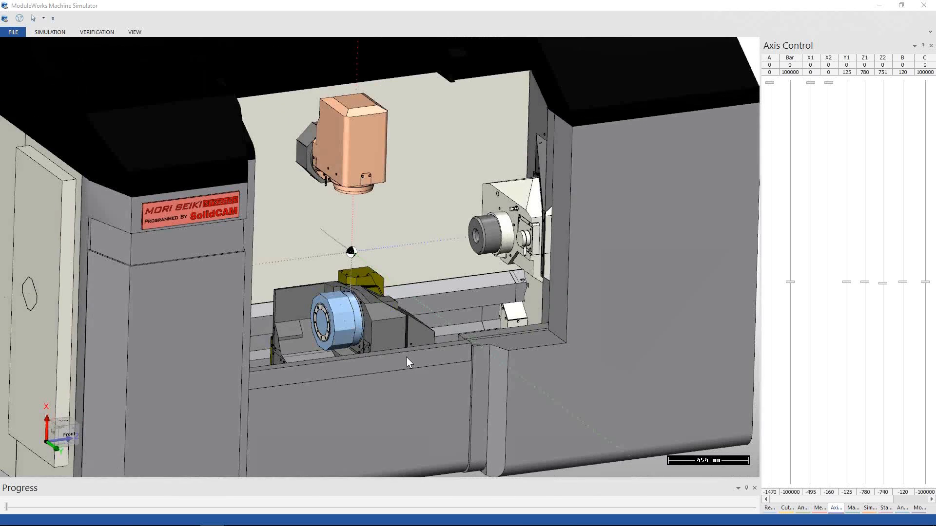
pyautogui.scroll(5, 327, 361)
pyautogui.scroll(2, 327, 359)
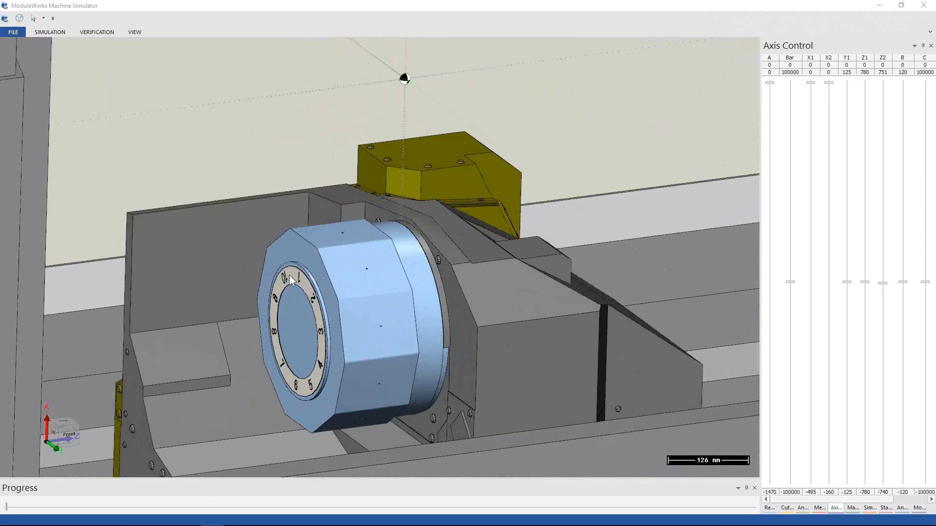
pyautogui.scroll(-3, 288, 275)
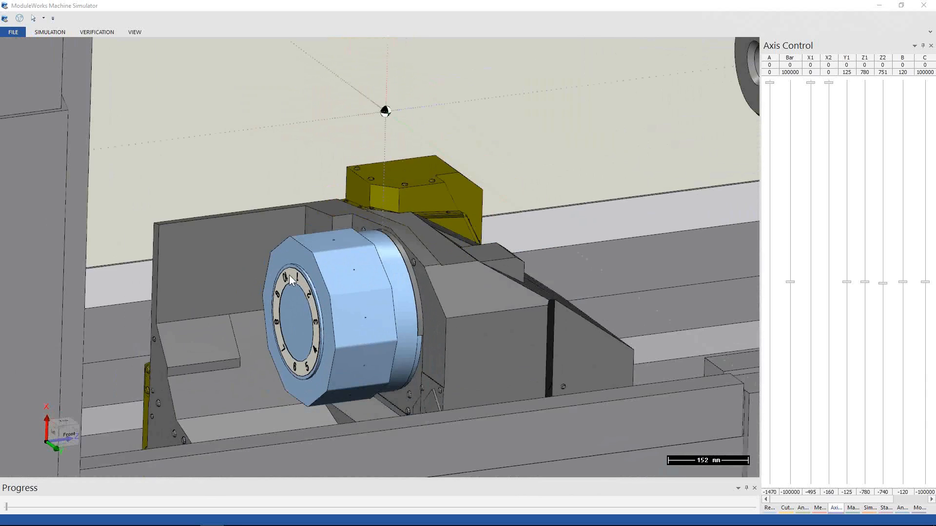
pyautogui.click(879, 6)
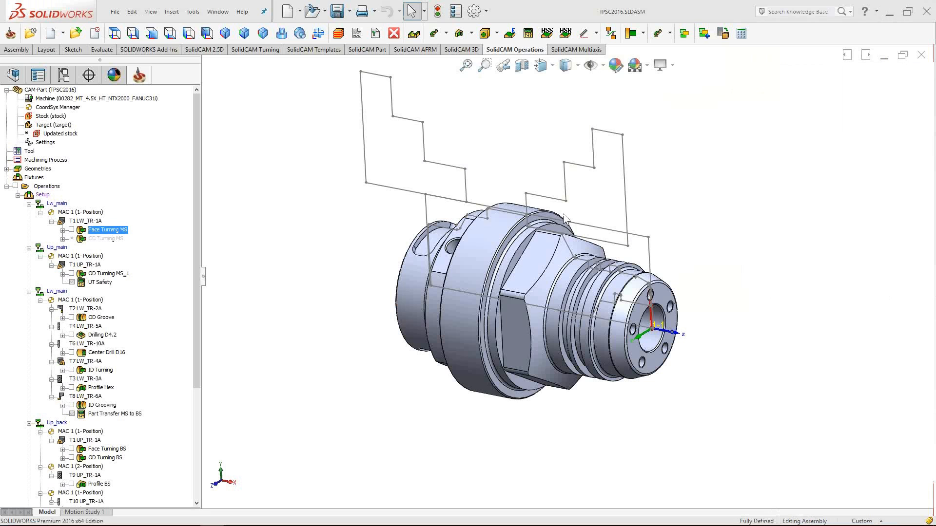
# - Turn the part and preview the Face Turning MS and OD Turning MS_1 toolpaths
pyautogui.moveTo(463, 359)
pyautogui.mouseDown(button='middle')
pyautogui.moveTo(591, 375)
pyautogui.moveTo(589, 347)
pyautogui.moveTo(637, 357)
pyautogui.mouseUp(button='middle')
pyautogui.moveTo(776, 323)
pyautogui.mouseDown(button='middle')
pyautogui.moveTo(767, 323)
pyautogui.moveTo(771, 311)
pyautogui.mouseUp(button='middle')
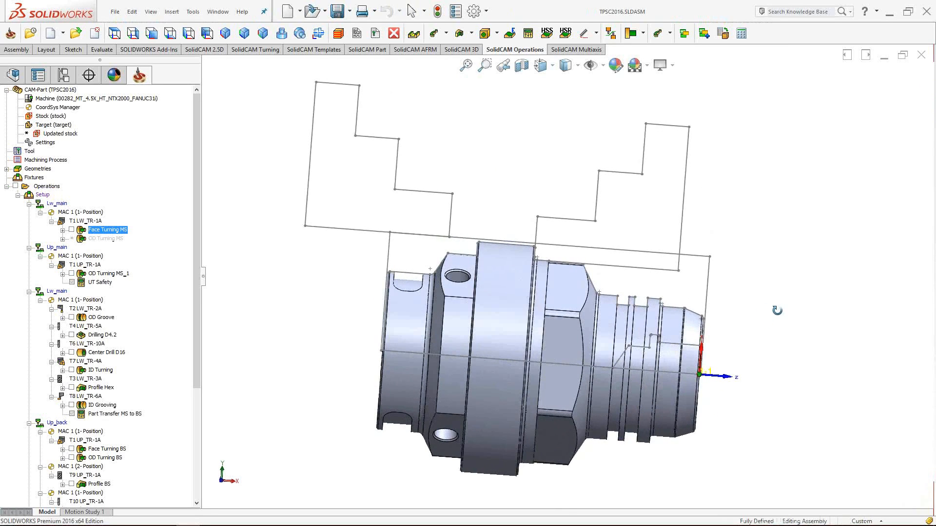
pyautogui.moveTo(543, 199)
pyautogui.mouseDown(button='middle')
pyautogui.moveTo(495, 182)
pyautogui.moveTo(447, 215)
pyautogui.moveTo(481, 209)
pyautogui.moveTo(455, 244)
pyautogui.moveTo(494, 207)
pyautogui.moveTo(472, 215)
pyautogui.mouseUp(button='middle')
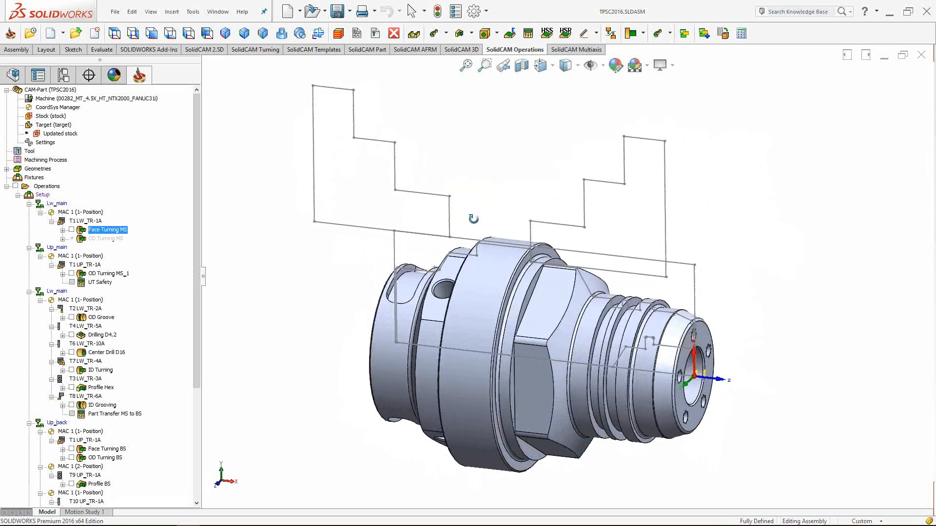
pyautogui.click(72, 229)
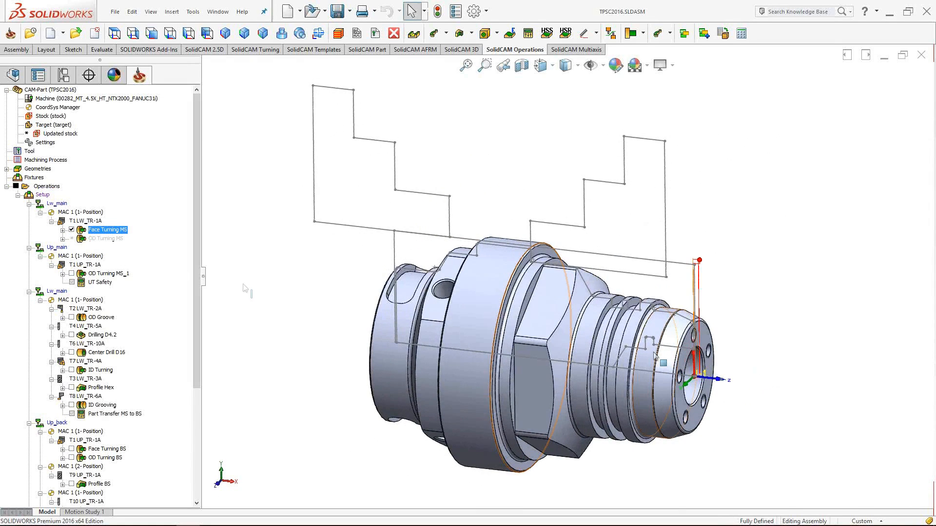
pyautogui.moveTo(653, 364); pyautogui.dragTo(645, 360, button='middle')
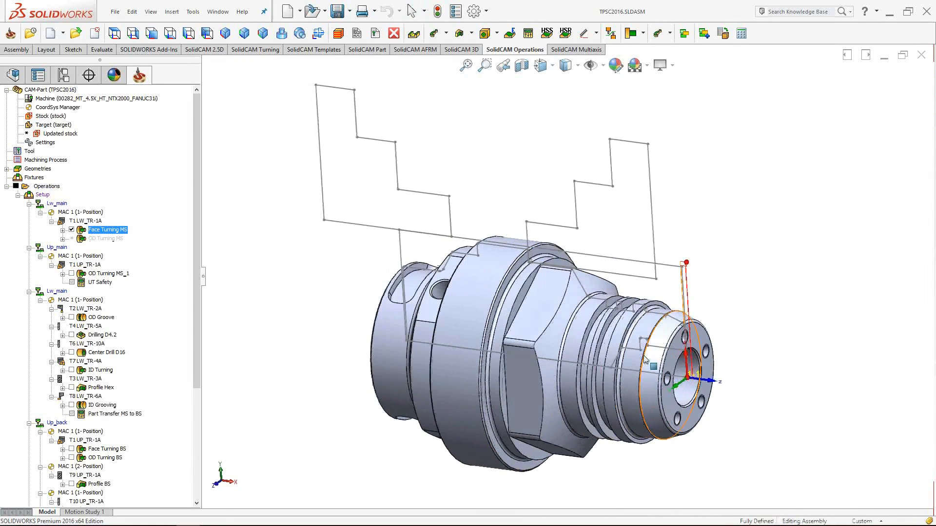
pyautogui.click(72, 229)
pyautogui.click(71, 273)
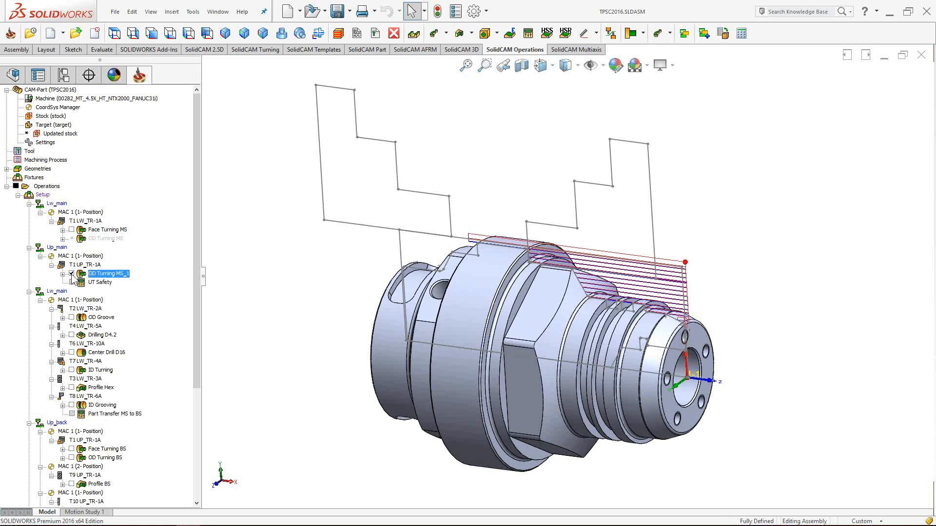
pyautogui.click(71, 274)
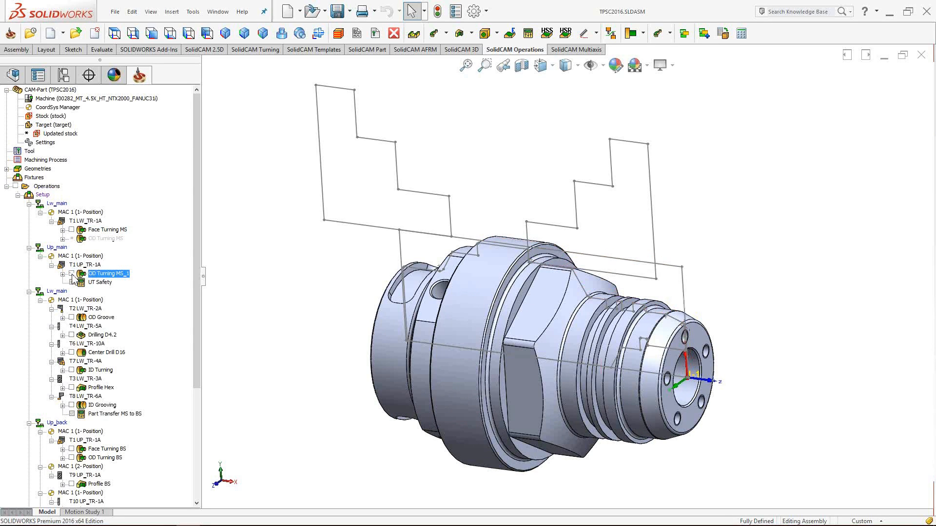
# - Preview the OD Groove, Drilling D4.2 and Center Drill D16 toolpaths one by one
pyautogui.click(72, 317)
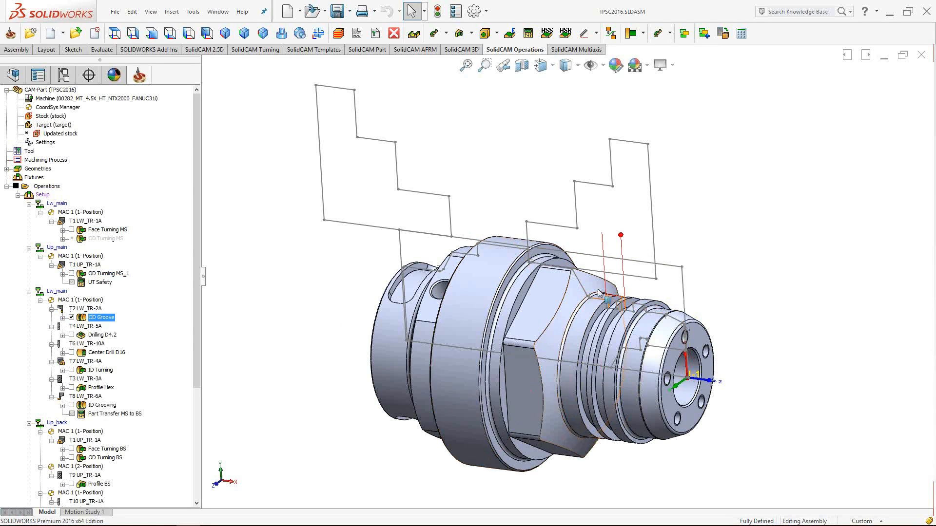
pyautogui.click(71, 317)
pyautogui.click(72, 335)
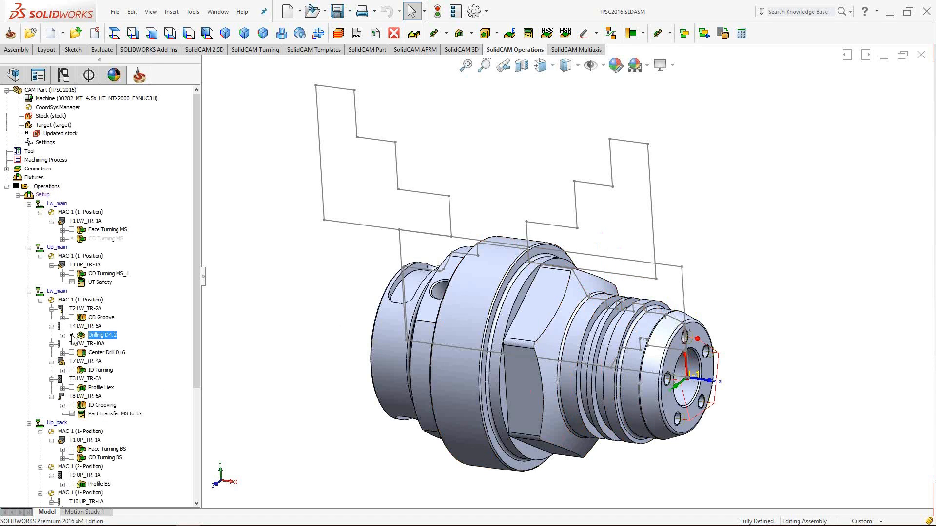
pyautogui.click(72, 335)
pyautogui.click(71, 352)
pyautogui.click(72, 352)
# - Show the Profile Hex toolpath, select a hex face, and pick Part Transfer MS to BS
pyautogui.scroll(-3, 682, 358)
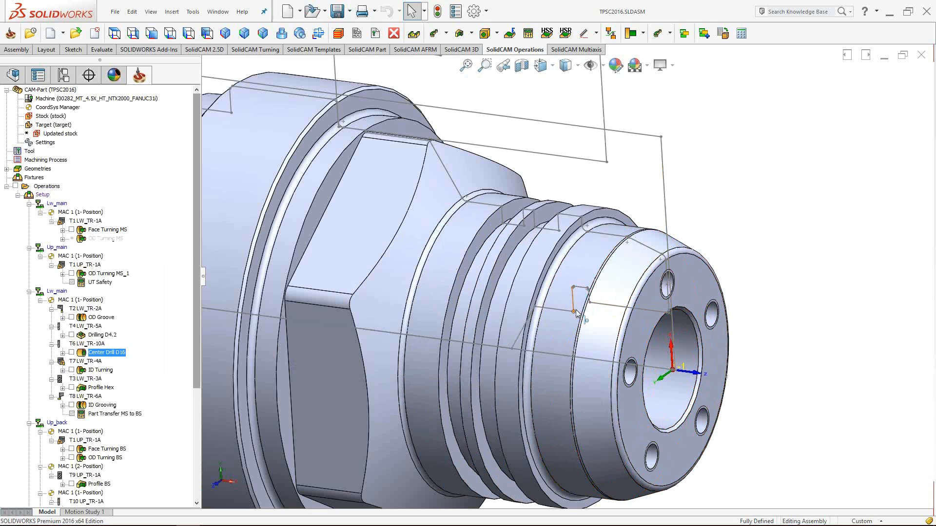
pyautogui.click(71, 387)
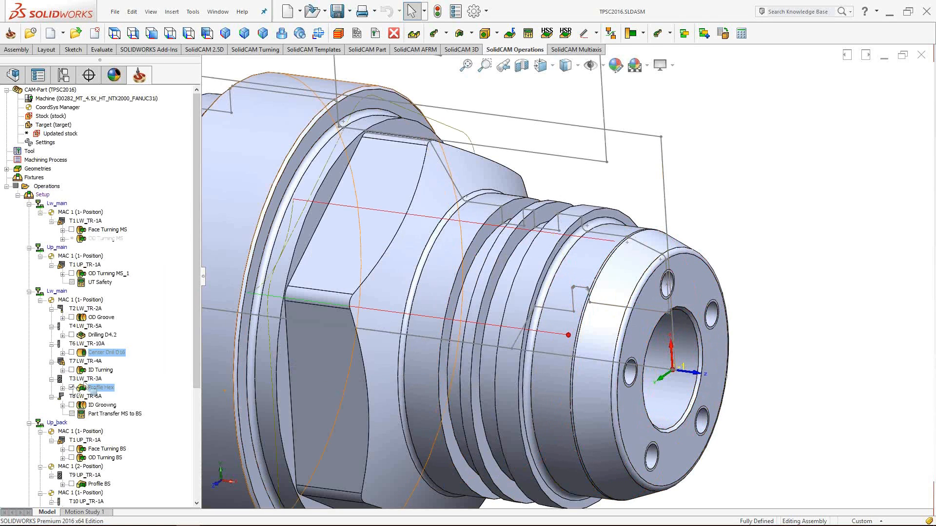
pyautogui.scroll(3, 435, 279)
pyautogui.click(435, 279)
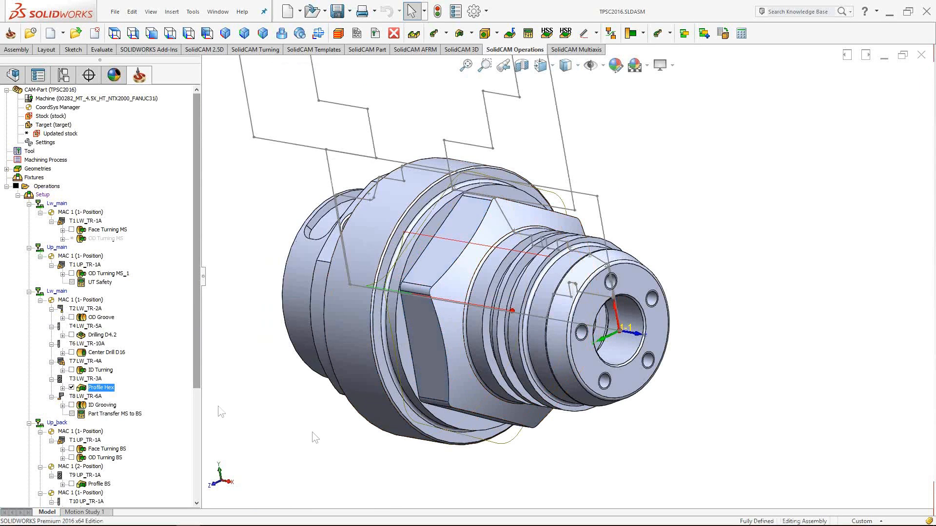
pyautogui.scroll(-3, 201, 376)
pyautogui.click(114, 370)
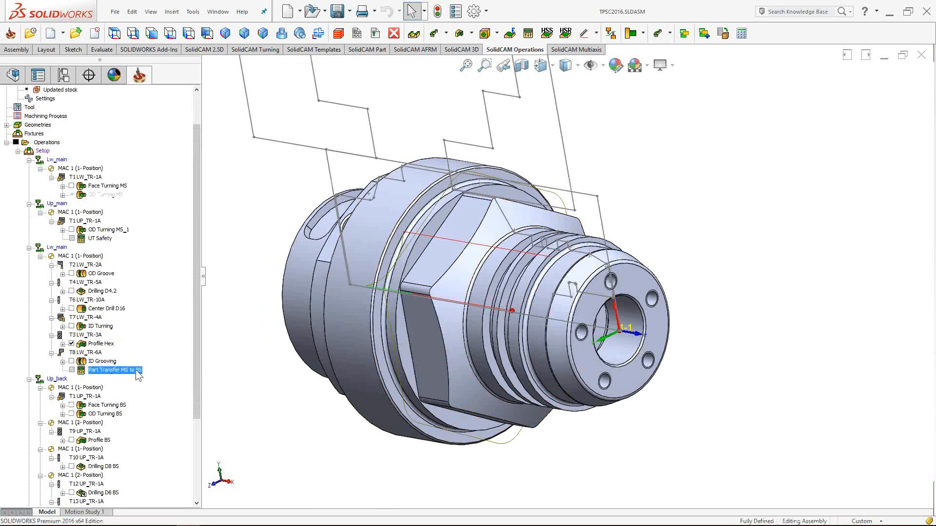
pyautogui.moveTo(478, 317); pyautogui.dragTo(487, 341, button='middle')
pyautogui.scroll(3, 502, 332)
pyautogui.scroll(-3, 502, 332)
# - Preview the back-spindle operations Face Turning BS, OD Turning BS and Profile BS
pyautogui.click(84, 409)
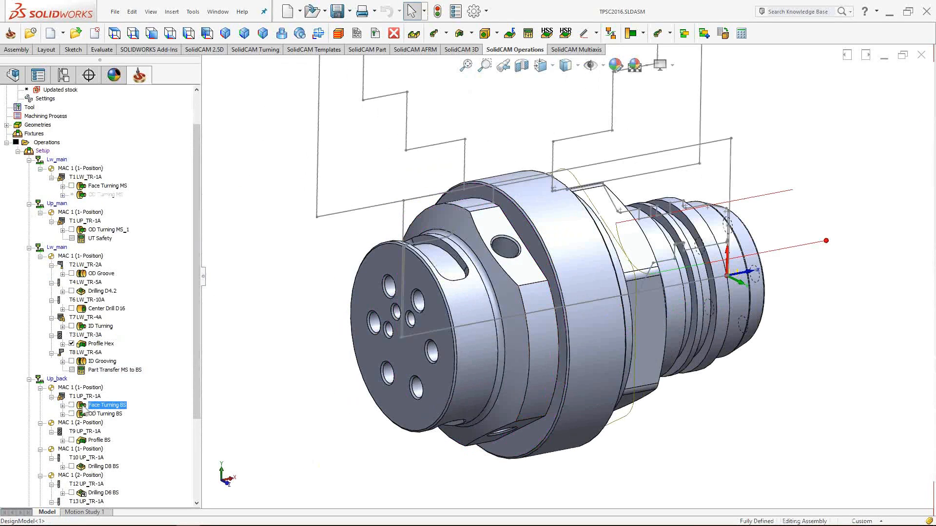
pyautogui.click(71, 405)
pyautogui.click(72, 405)
pyautogui.click(82, 414)
pyautogui.click(71, 440)
pyautogui.click(524, 268)
# - Orbit the part to its right end face and hide the Profile Hex toolpath
pyautogui.moveTo(531, 379); pyautogui.dragTo(426, 289, button='middle')
pyautogui.click(515, 220)
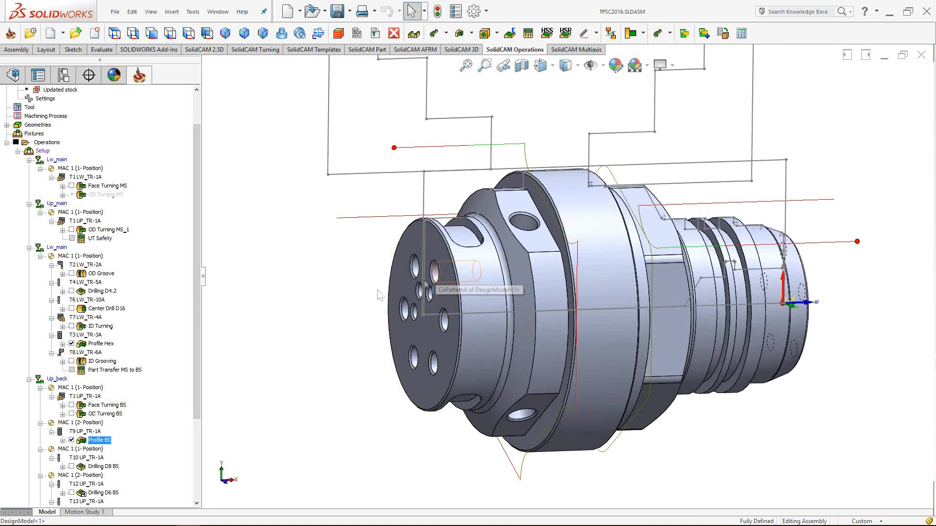
pyautogui.moveTo(355, 299)
pyautogui.mouseDown(button='middle')
pyautogui.moveTo(611, 285)
pyautogui.moveTo(625, 344)
pyautogui.moveTo(634, 339)
pyautogui.mouseUp(button='middle')
pyautogui.scroll(2, 619, 302)
pyautogui.click(73, 345)
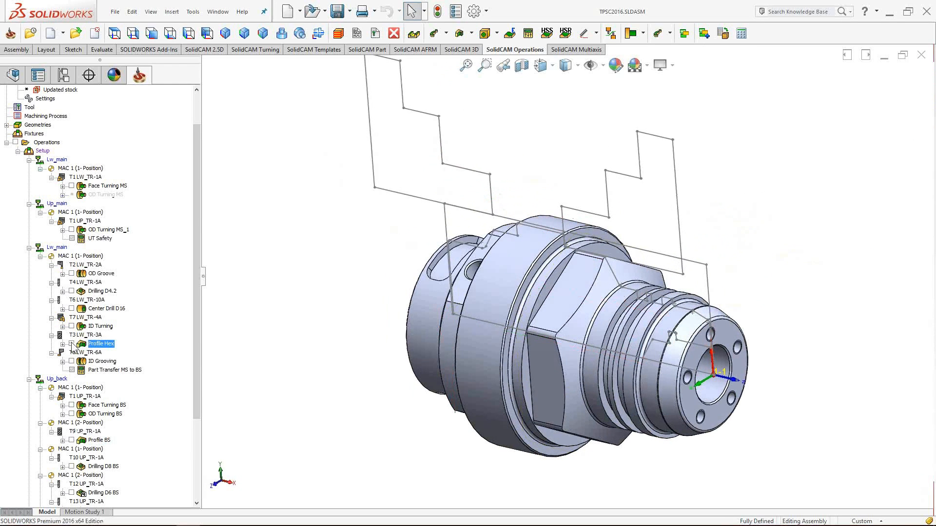
pyautogui.scroll(2, 147, 273)
pyautogui.moveTo(342, 296)
pyautogui.mouseDown(button='middle')
pyautogui.moveTo(368, 309)
pyautogui.moveTo(347, 338)
pyautogui.moveTo(360, 336)
pyautogui.mouseUp(button='middle')
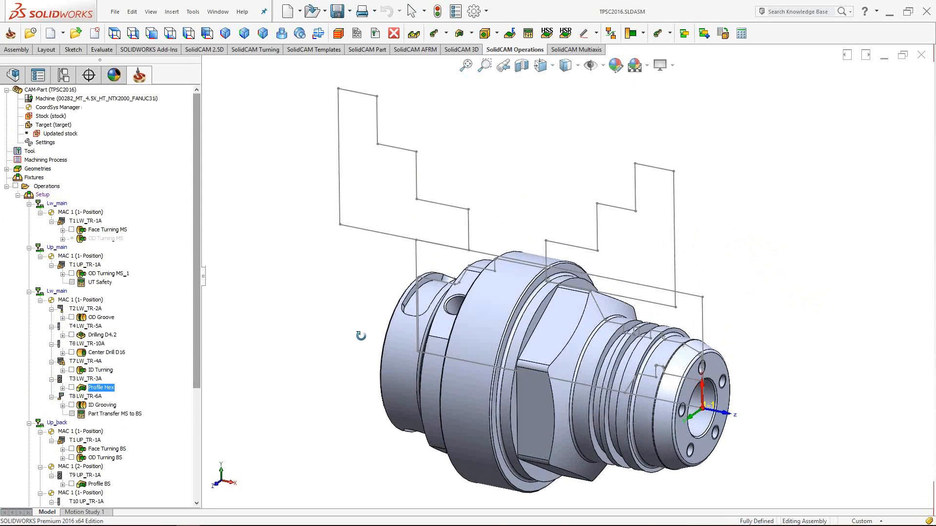
# - Open the Setup's Machine setup dialog showing MAIN_SP and BACK_SP fixtures at Z 140 and 10
pyautogui.press('Escape')
pyautogui.doubleClick(43, 195)
pyautogui.moveTo(198, 233); pyautogui.dragTo(346, 226)
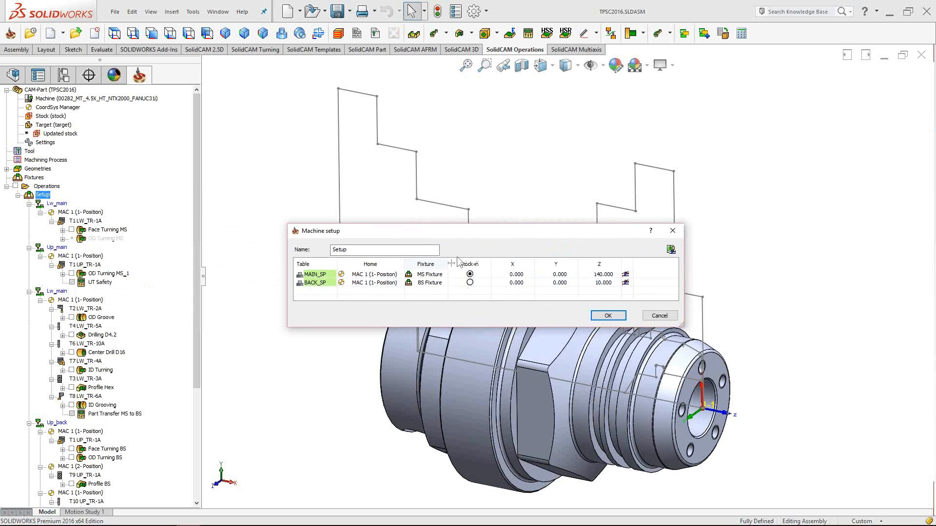
pyautogui.moveTo(482, 230); pyautogui.dragTo(362, 192)
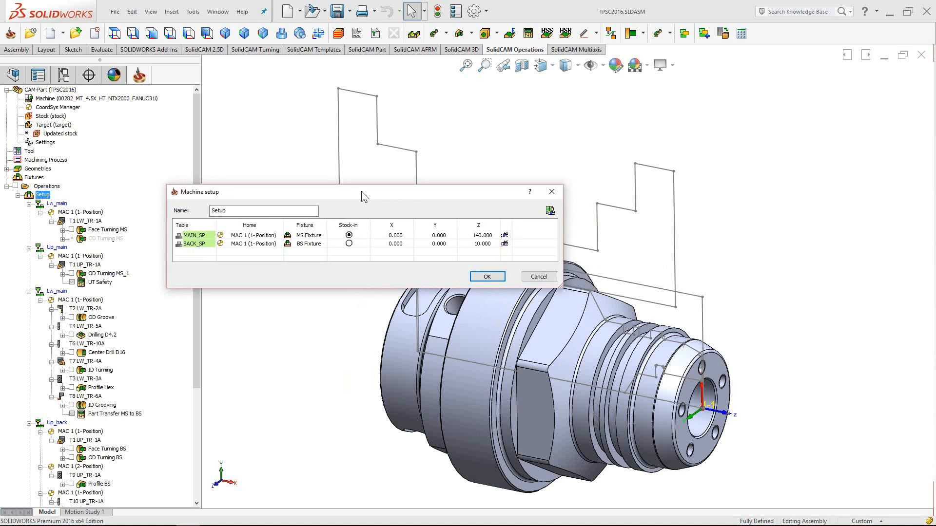
# - Open the Machine Preview, switch it to the side view, and select the Z1 axis field
pyautogui.click(549, 210)
pyautogui.moveTo(438, 194); pyautogui.dragTo(306, 219)
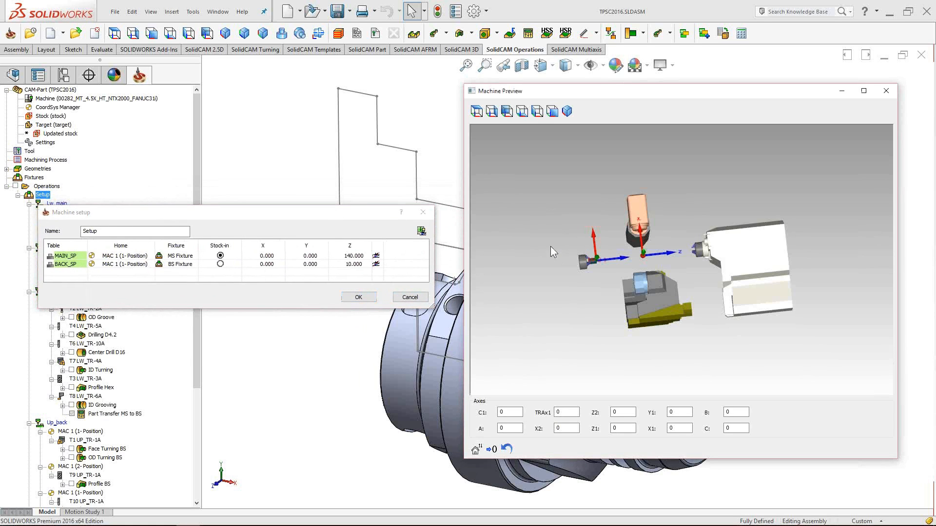
pyautogui.moveTo(697, 261); pyautogui.dragTo(692, 292, button='middle')
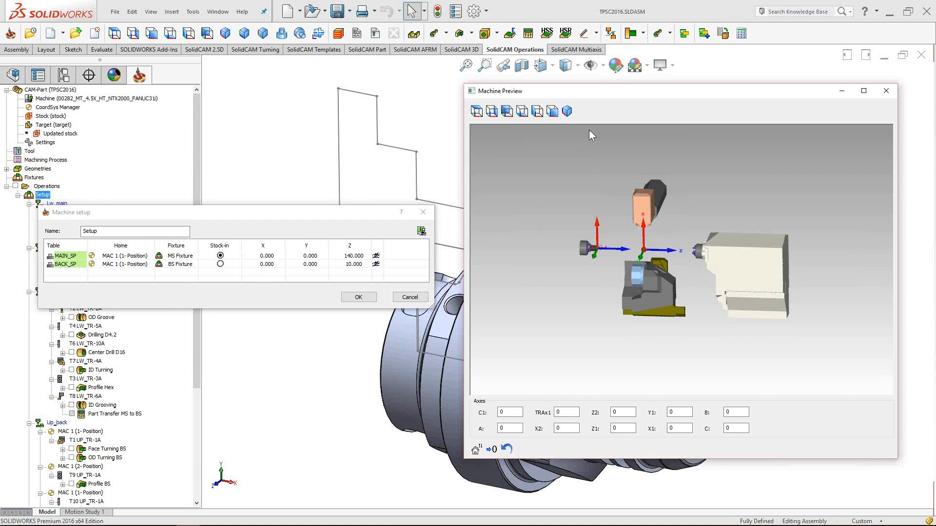
pyautogui.click(551, 116)
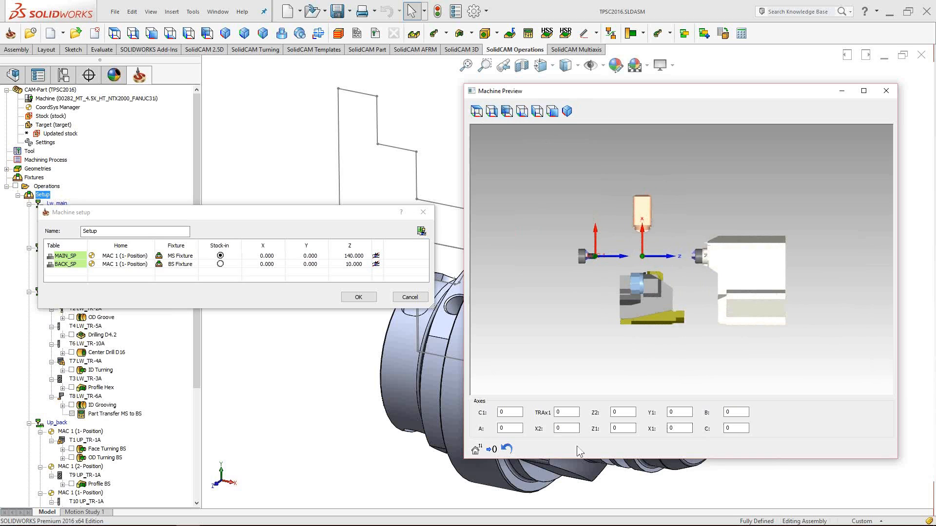
pyautogui.click(623, 428)
pyautogui.rightClick(557, 200)
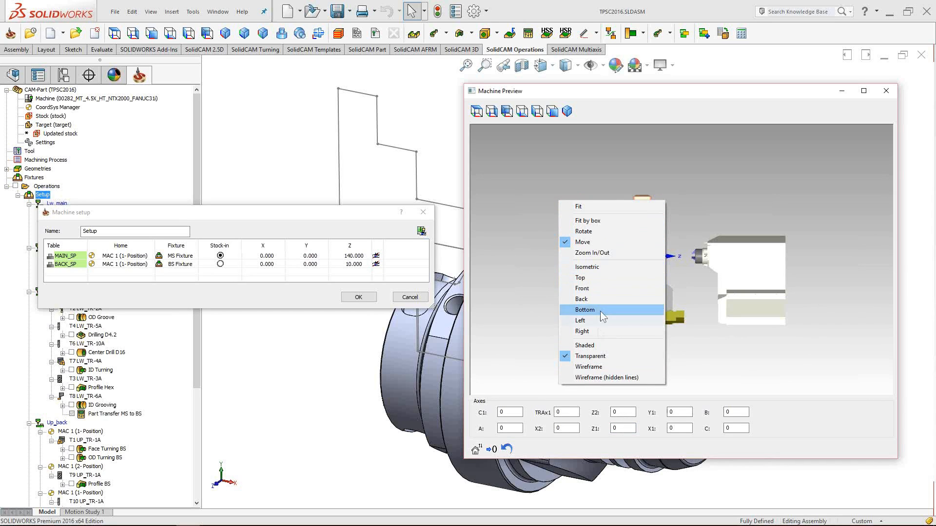
# - Box-zoom onto the main spindle, then pan and orbit to inspect the chuck and stock
pyautogui.click(589, 222)
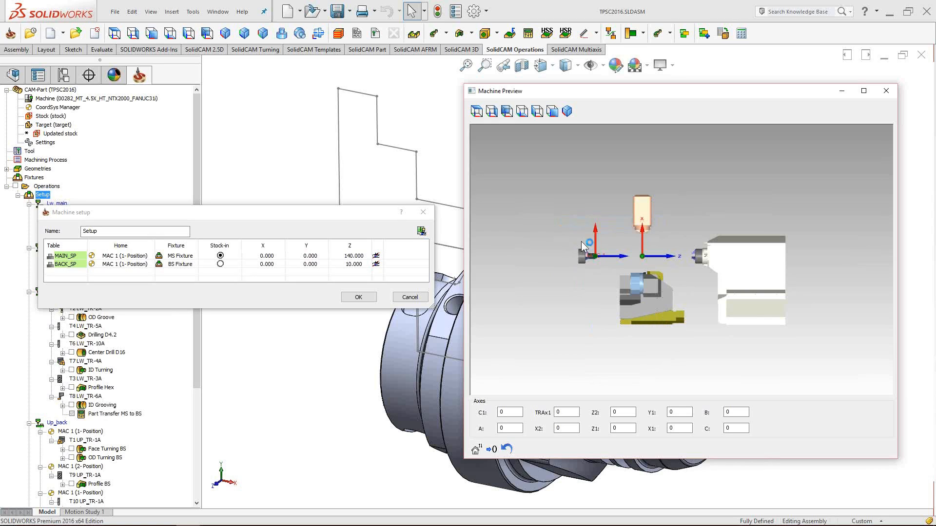
pyautogui.moveTo(576, 221); pyautogui.dragTo(719, 306)
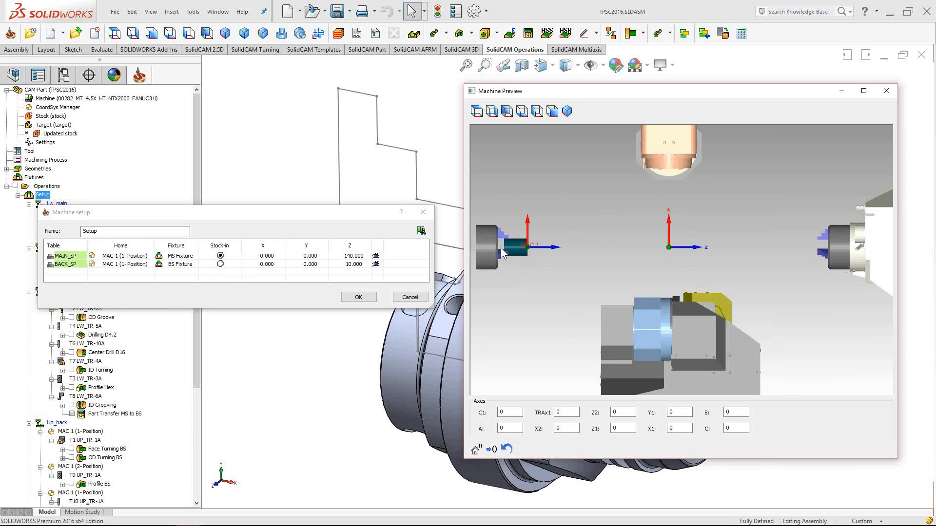
pyautogui.scroll(4, 501, 248)
pyautogui.moveTo(631, 261); pyautogui.dragTo(712, 271, button='middle')
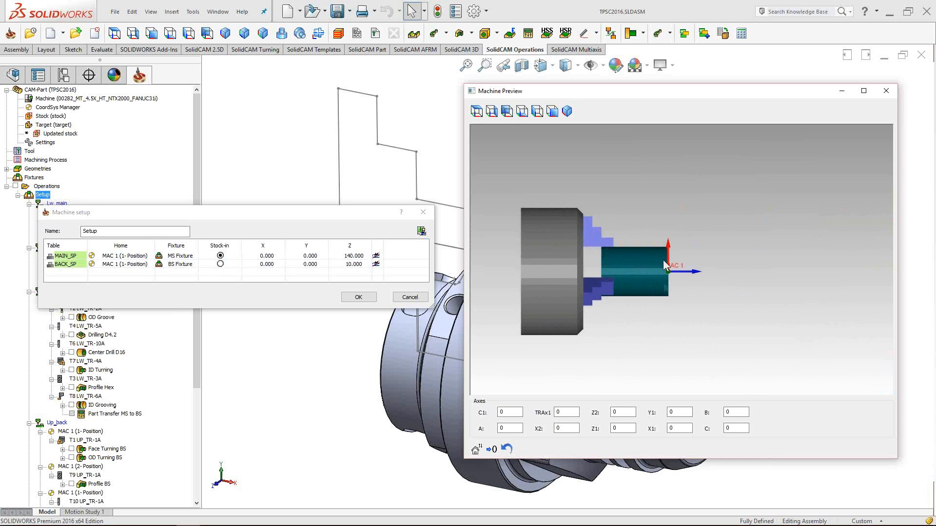
pyautogui.scroll(2, 669, 268)
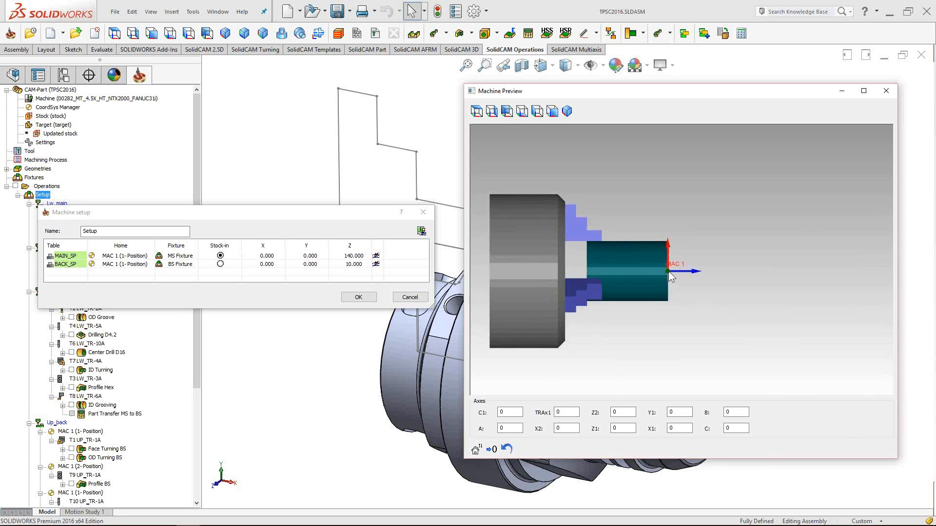
pyautogui.moveTo(668, 271); pyautogui.dragTo(649, 288)
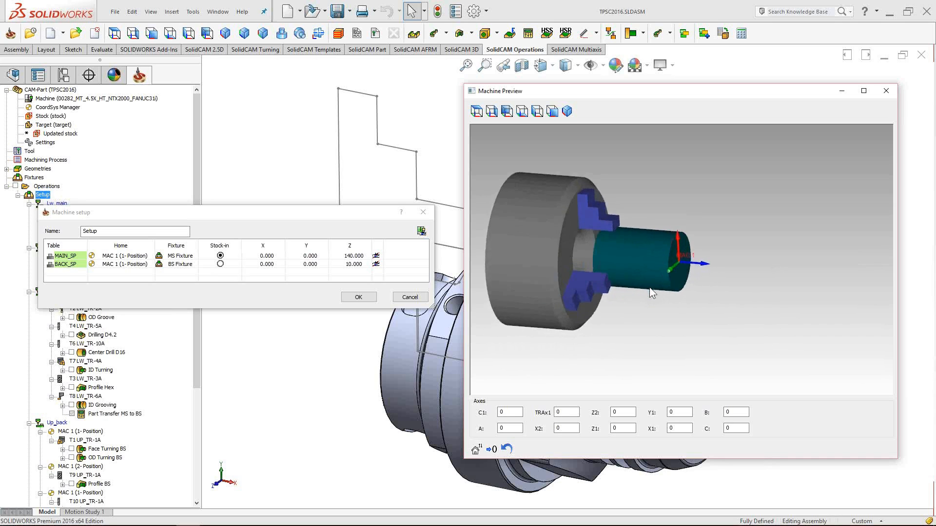
pyautogui.moveTo(726, 286); pyautogui.dragTo(706, 299, button='middle')
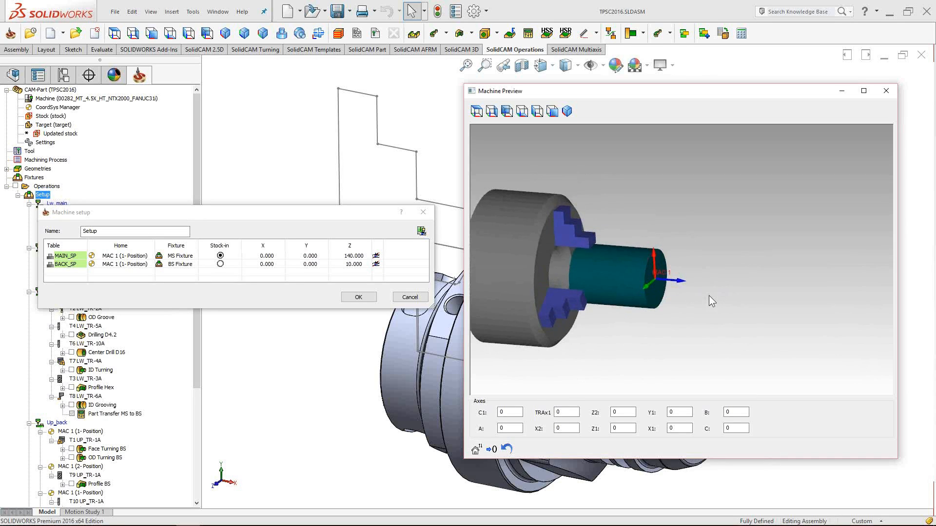
pyautogui.moveTo(709, 296); pyautogui.dragTo(721, 281)
pyautogui.moveTo(744, 277); pyautogui.dragTo(714, 277, button='middle')
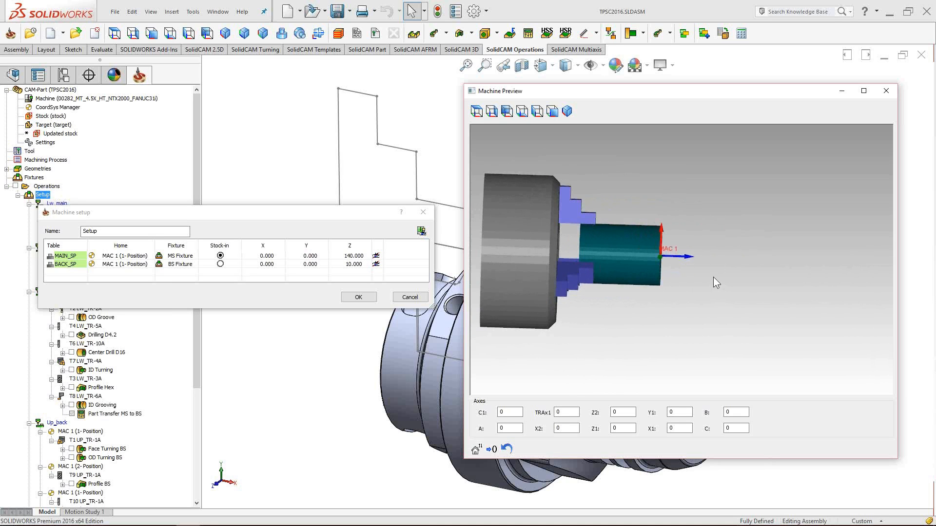
# - Try a MAIN_SP Z of 120 in the preview, then set it back to 140
pyautogui.click(362, 257)
pyautogui.click(362, 257)
pyautogui.write('120')
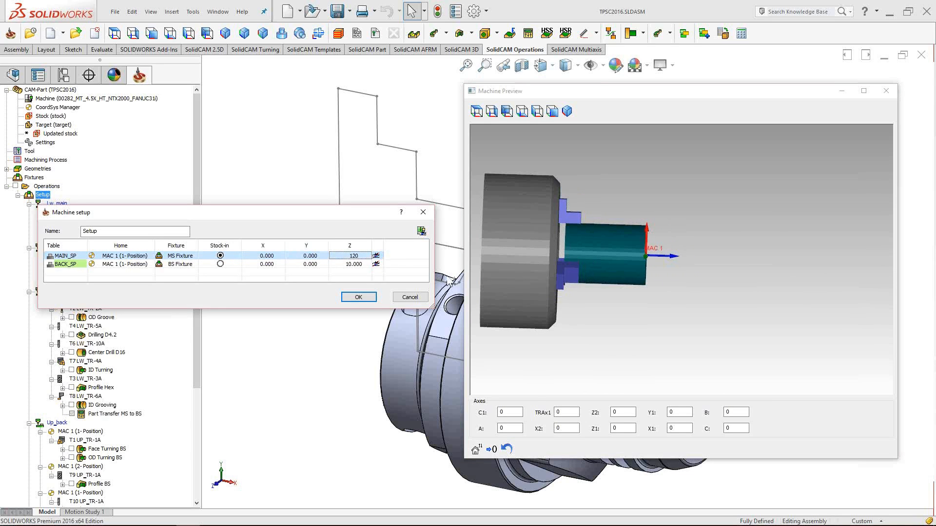
pyautogui.moveTo(654, 274); pyautogui.dragTo(641, 287, button='middle')
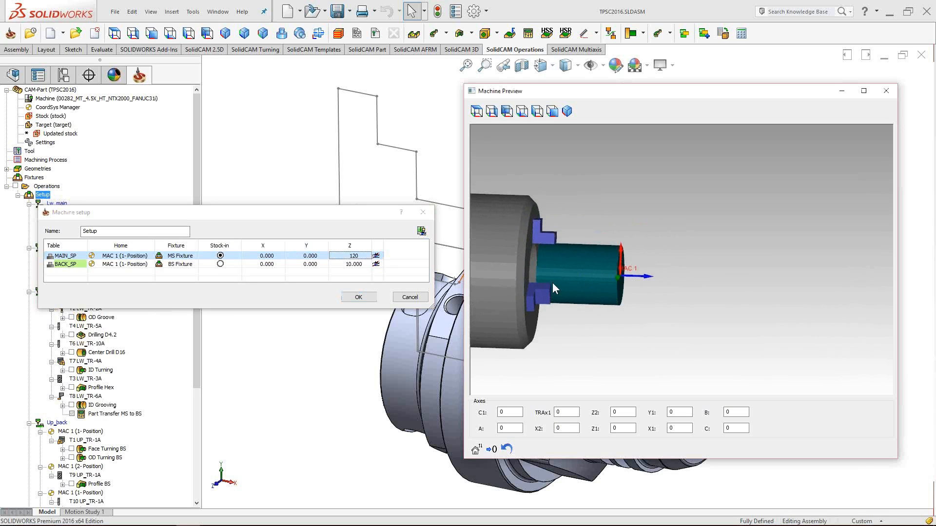
pyautogui.click(360, 256)
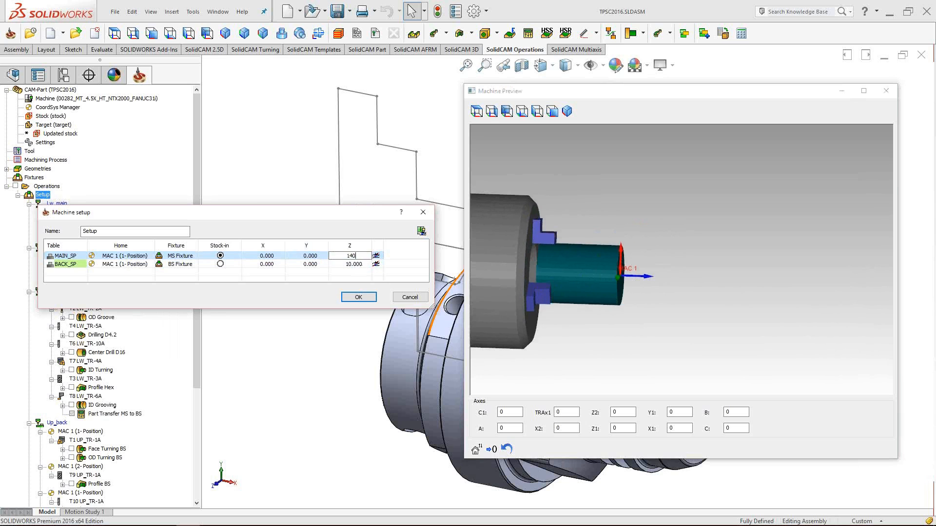
pyautogui.press('Return')
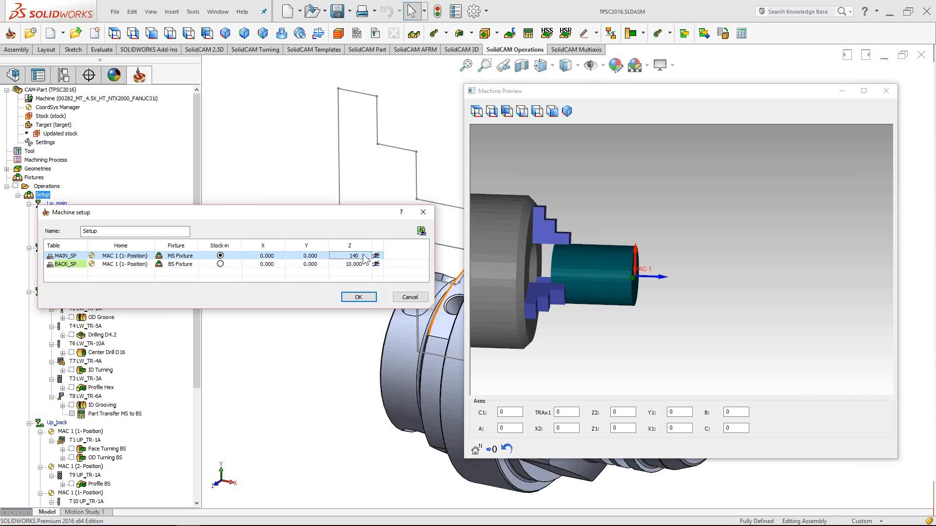
pyautogui.scroll(-3, 809, 265)
pyautogui.scroll(-3, 715, 319)
pyautogui.moveTo(808, 265); pyautogui.dragTo(781, 272, button='middle')
pyautogui.scroll(-2, 797, 288)
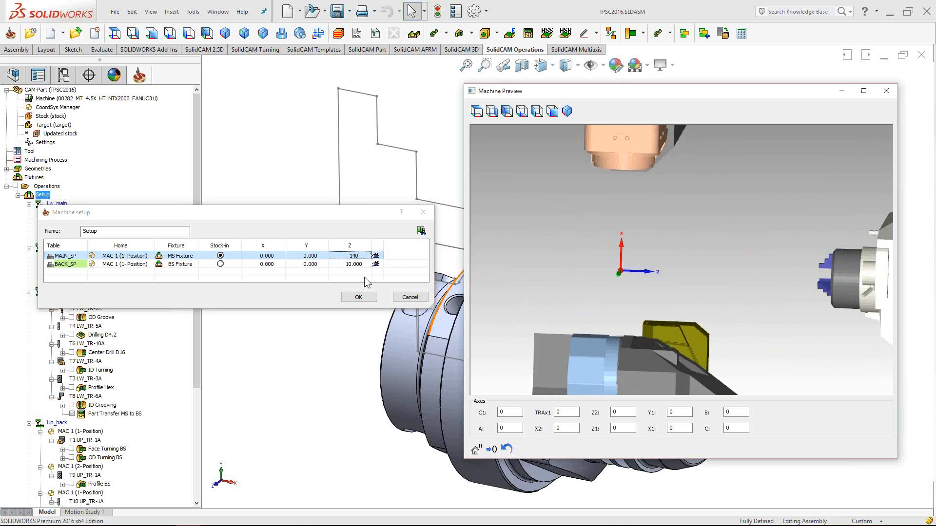
# - Put the stock on BACK_SP to inspect it, then return Stock-in to MAIN_SP
pyautogui.click(221, 264)
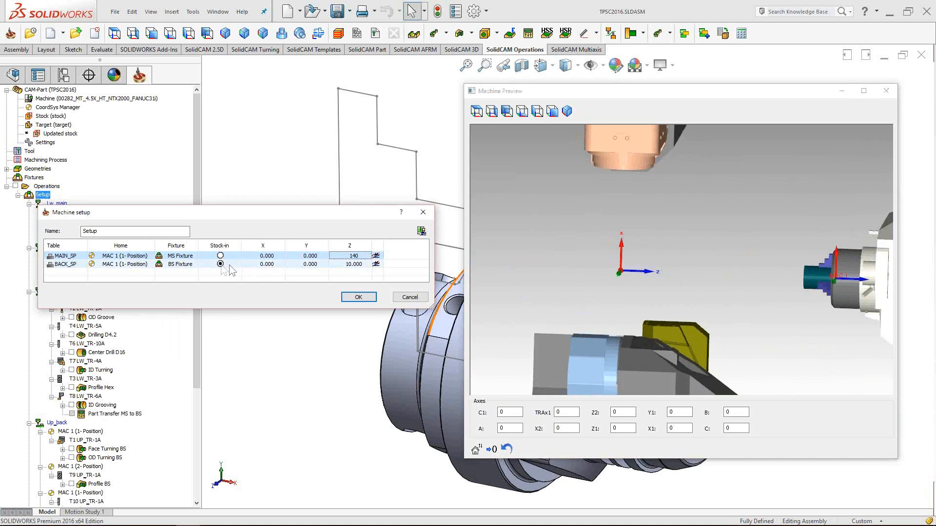
pyautogui.scroll(6, 780, 294)
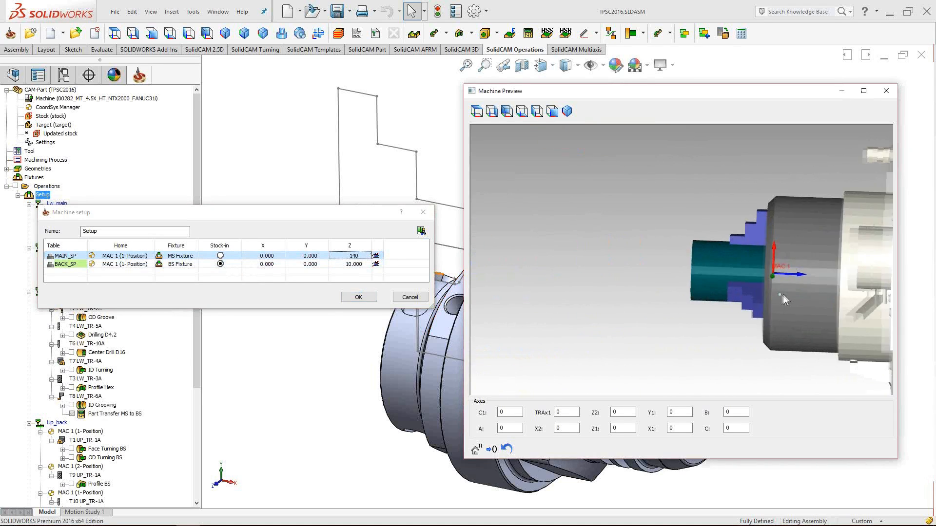
pyautogui.moveTo(789, 292)
pyautogui.mouseDown(button='middle')
pyautogui.moveTo(804, 288)
pyautogui.moveTo(792, 299)
pyautogui.mouseUp(button='middle')
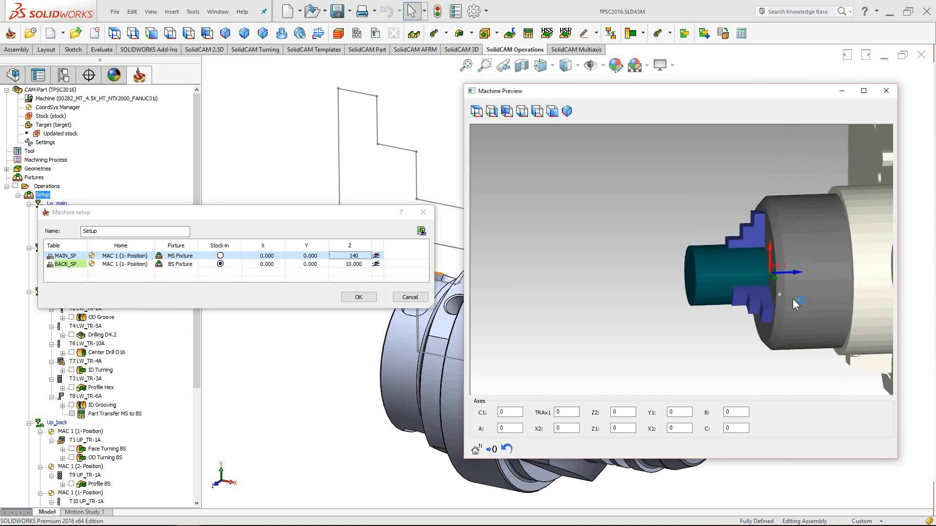
pyautogui.click(220, 257)
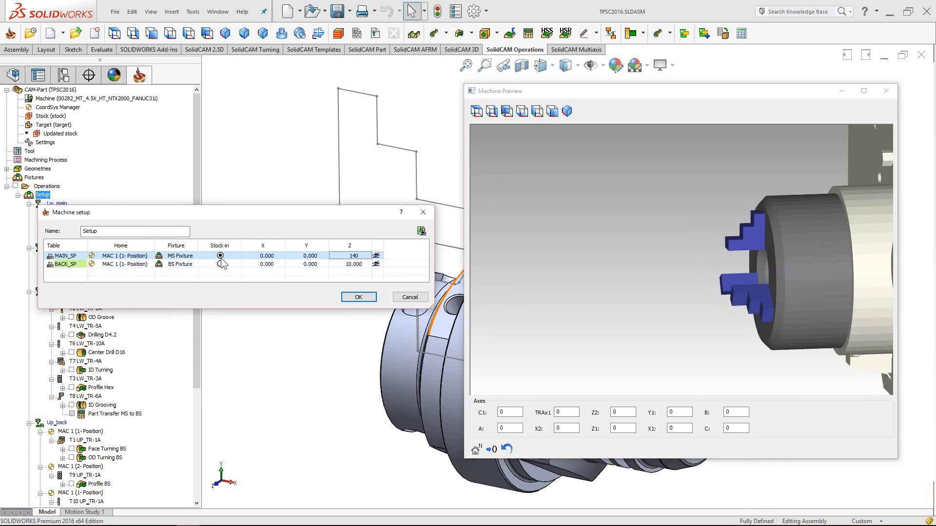
# - Close the Machine Preview and confirm the Machine setup with OK
pyautogui.scroll(-5, 633, 300)
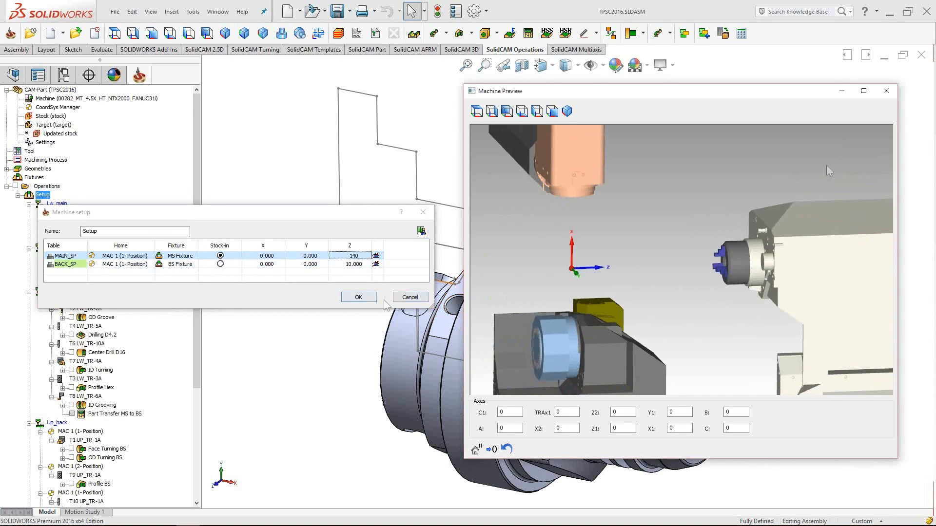
pyautogui.click(892, 97)
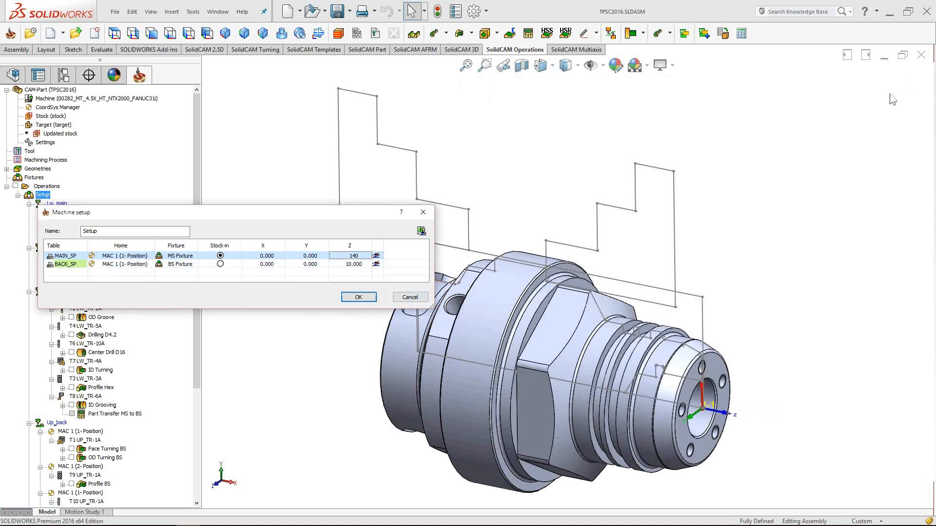
pyautogui.click(361, 298)
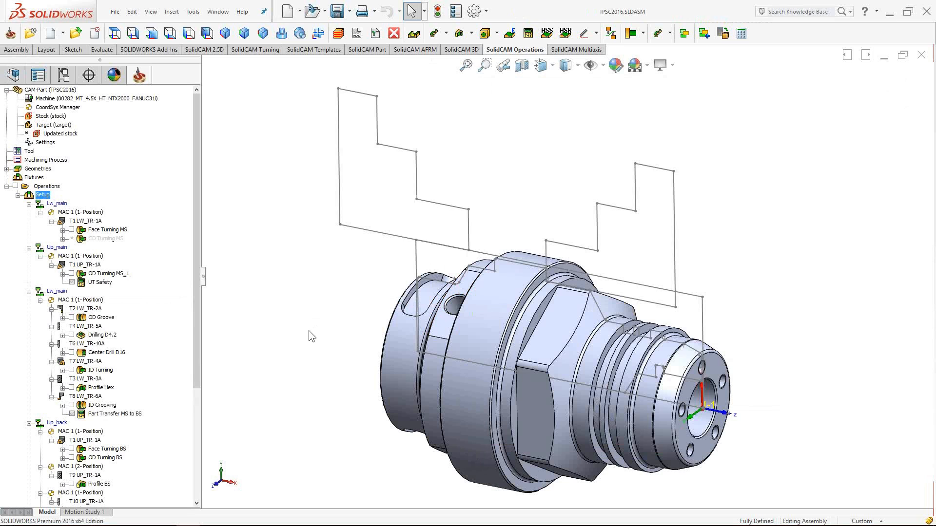
# - Open the Part Tool Table and show UP_TR tool 1's mounting at dX -125, dZ -30
pyautogui.click(31, 152)
pyautogui.doubleClick(30, 152)
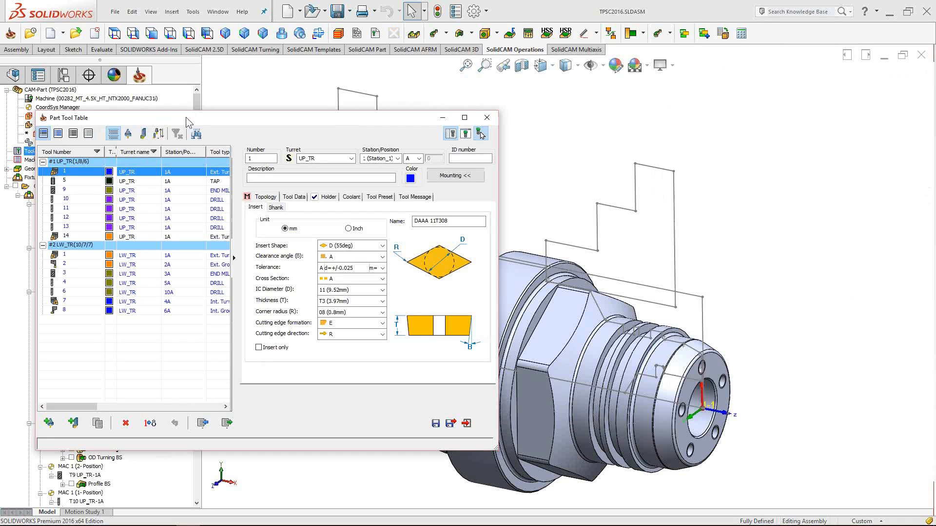
pyautogui.moveTo(186, 117); pyautogui.dragTo(182, 117)
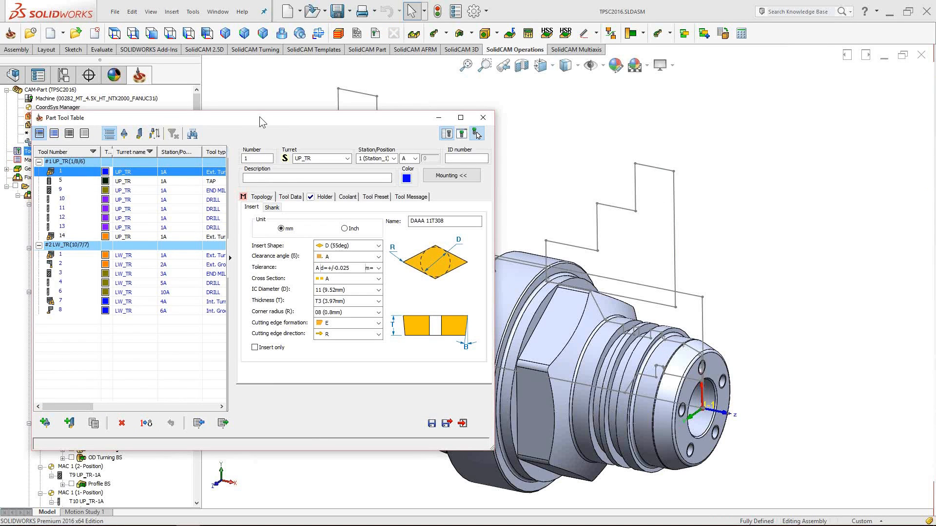
pyautogui.moveTo(259, 116); pyautogui.dragTo(255, 116)
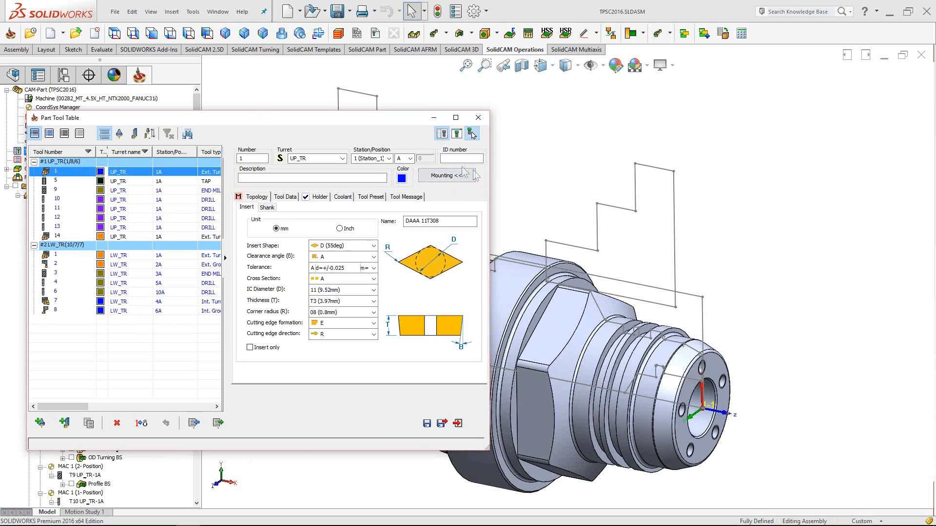
pyautogui.click(448, 180)
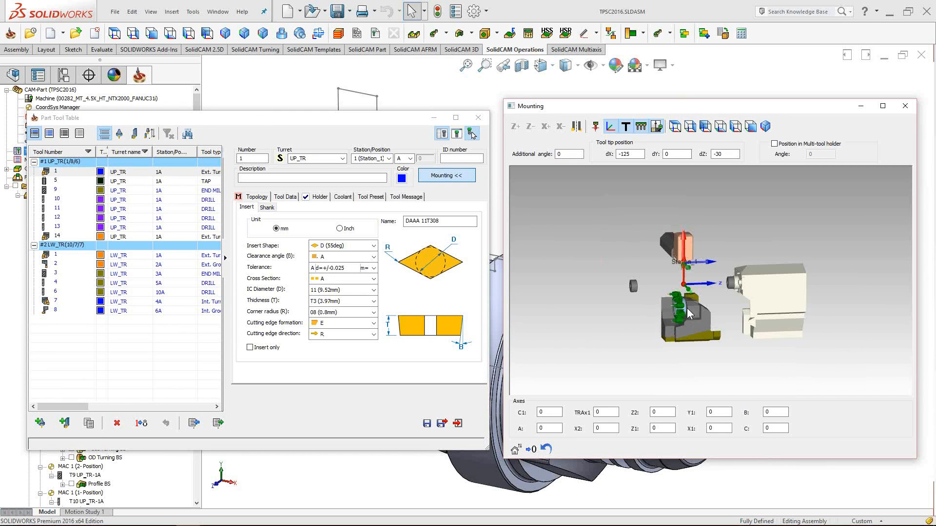
# - Restore the turret and tool model in the empty Mounting view and zoom in
pyautogui.scroll(5, 688, 313)
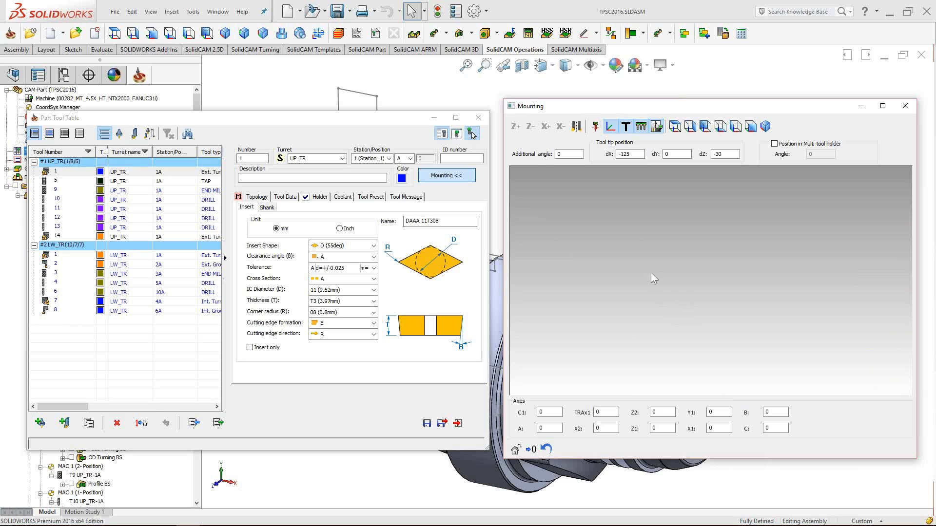
pyautogui.rightClick(623, 232)
pyautogui.click(643, 245)
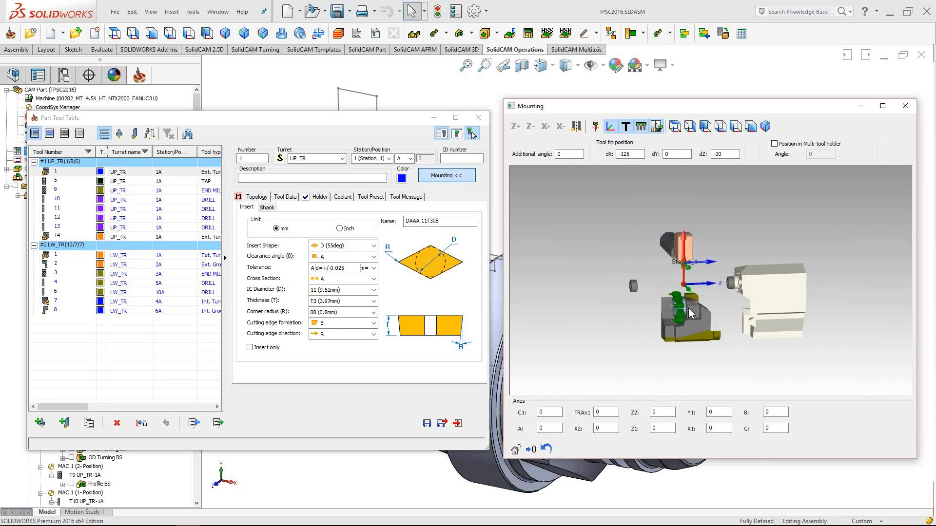
pyautogui.scroll(5, 688, 308)
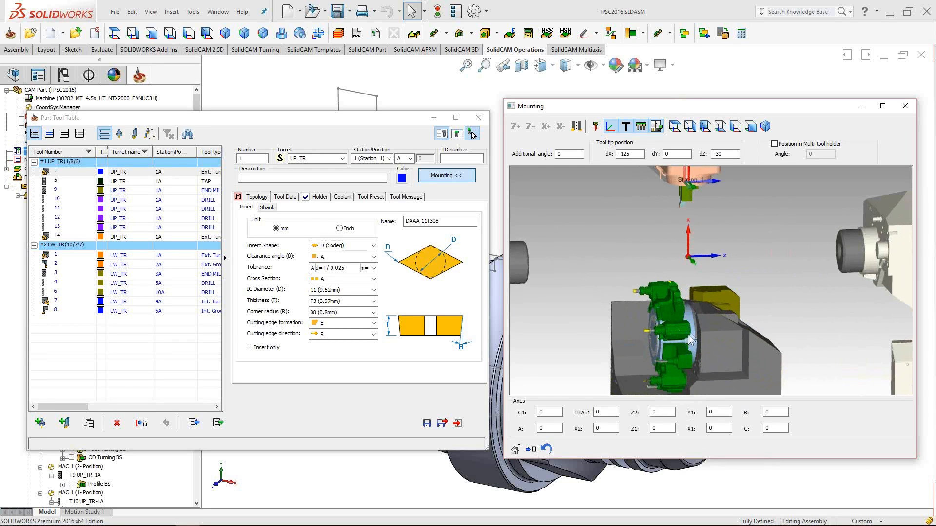
pyautogui.moveTo(696, 340); pyautogui.dragTo(698, 338)
pyautogui.scroll(-7, 651, 282)
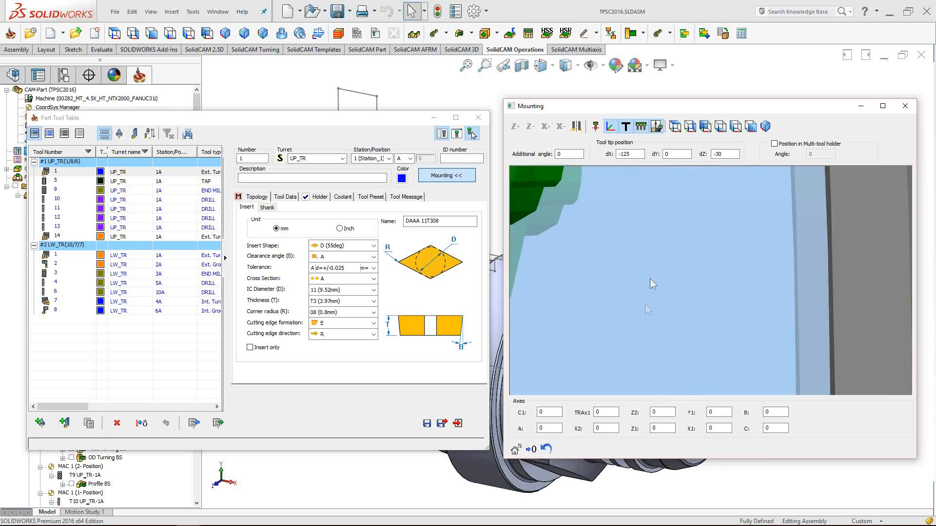
pyautogui.scroll(-6, 637, 334)
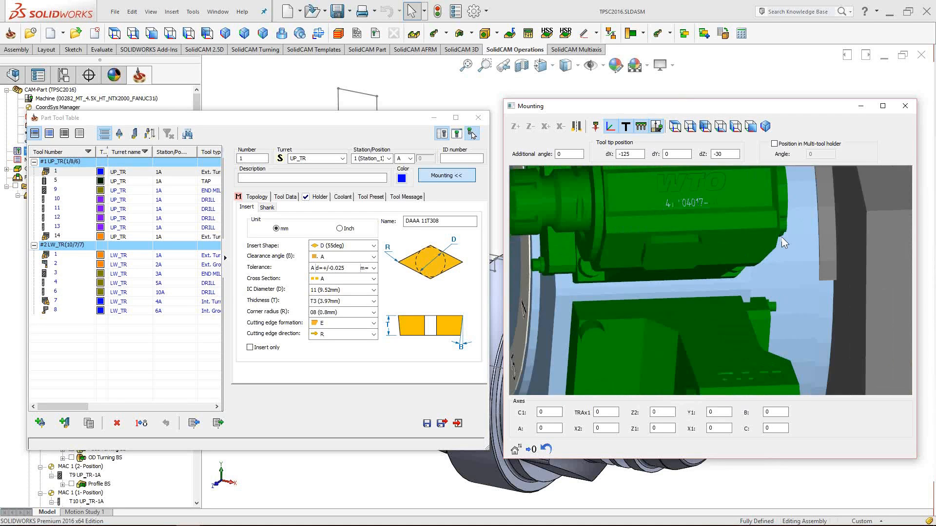
# - Orbit to the station ring and load LW_TR tool 7 at station 4A
pyautogui.moveTo(692, 262); pyautogui.dragTo(715, 268, button='middle')
pyautogui.scroll(-5, 711, 259)
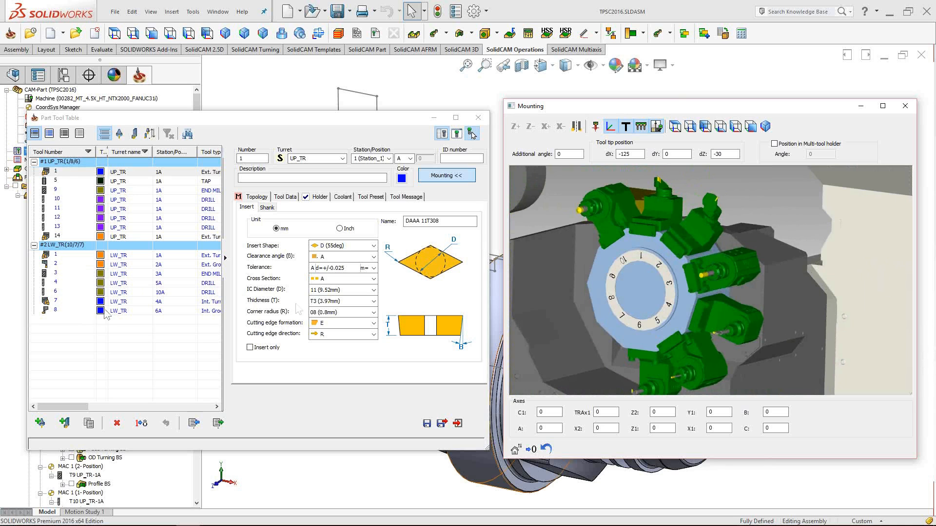
pyautogui.moveTo(747, 298); pyautogui.dragTo(615, 291, button='middle')
pyautogui.scroll(-2, 621, 288)
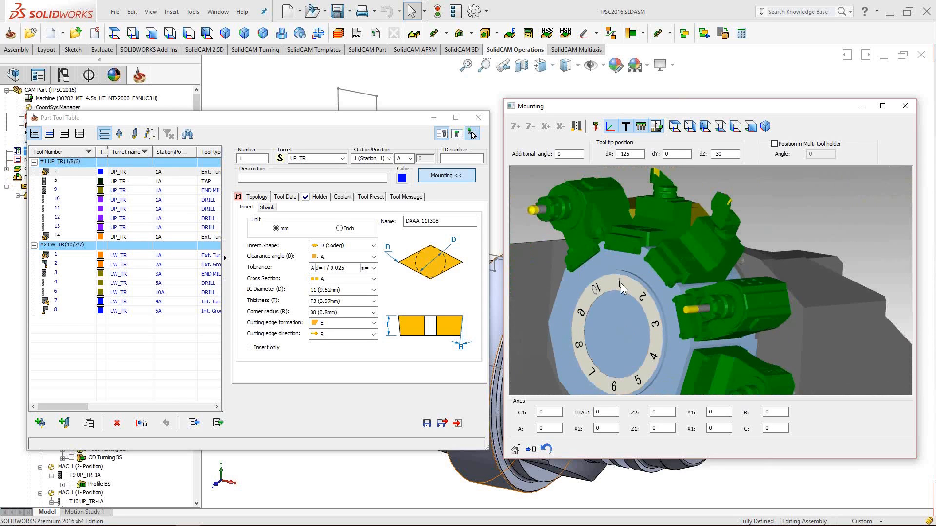
pyautogui.moveTo(765, 349); pyautogui.dragTo(741, 280, button='middle')
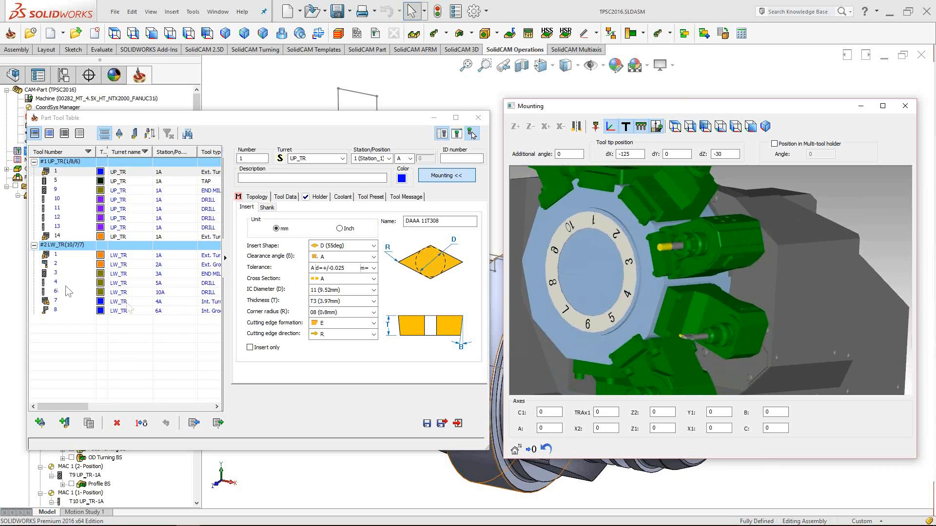
pyautogui.click(160, 305)
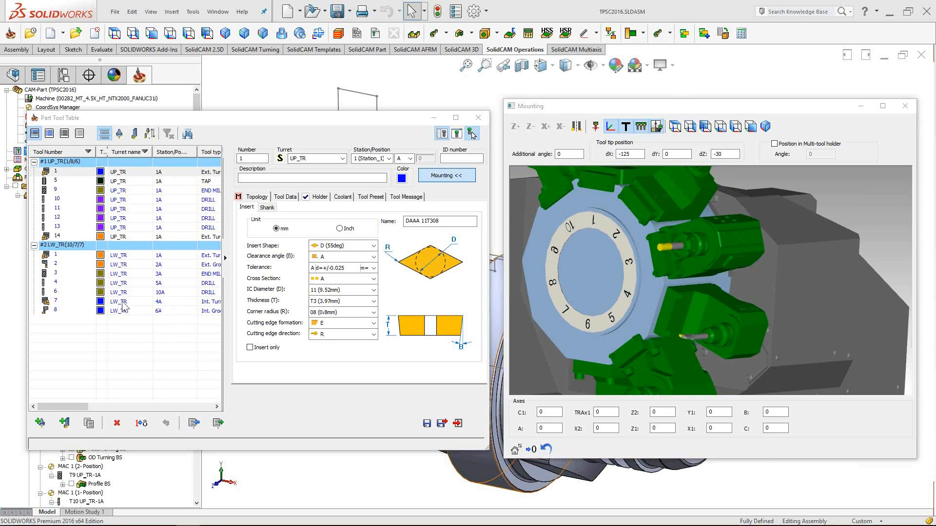
pyautogui.moveTo(707, 272); pyautogui.dragTo(680, 357)
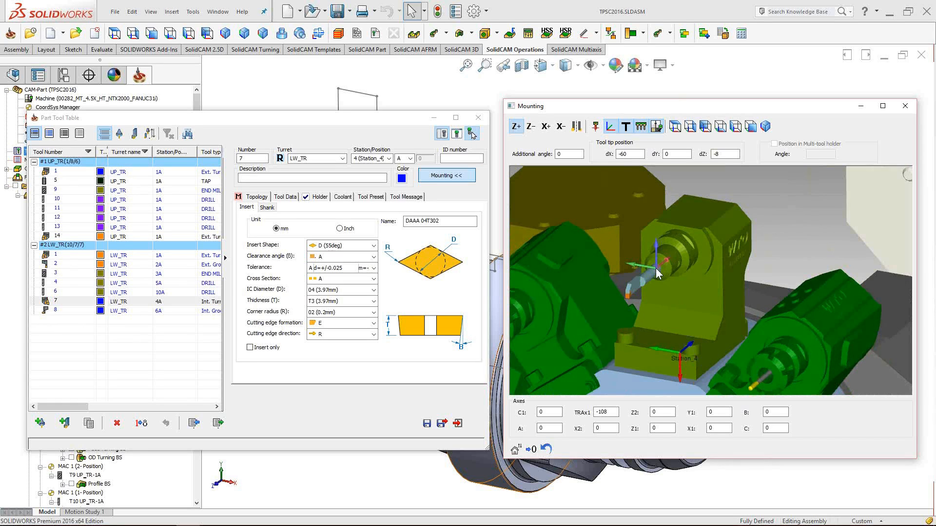
pyautogui.moveTo(657, 267); pyautogui.dragTo(708, 288)
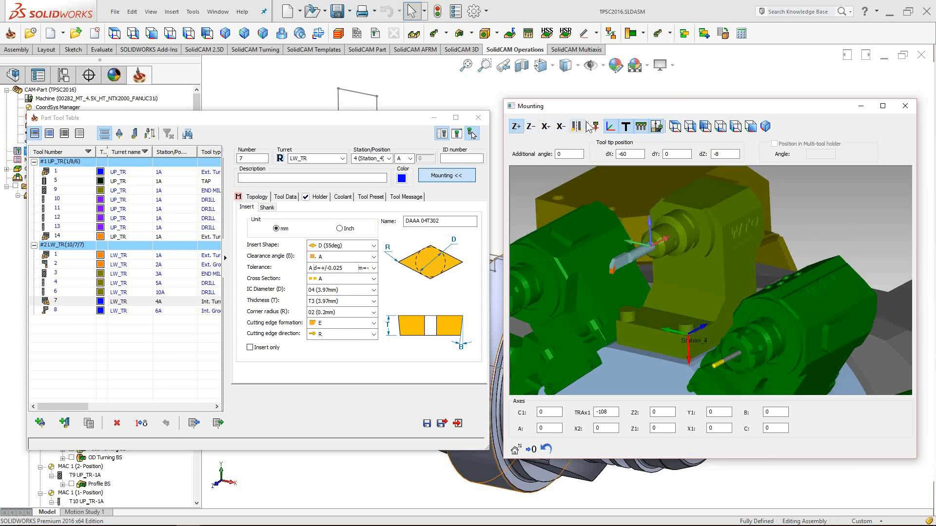
pyautogui.click(519, 129)
pyautogui.click(531, 128)
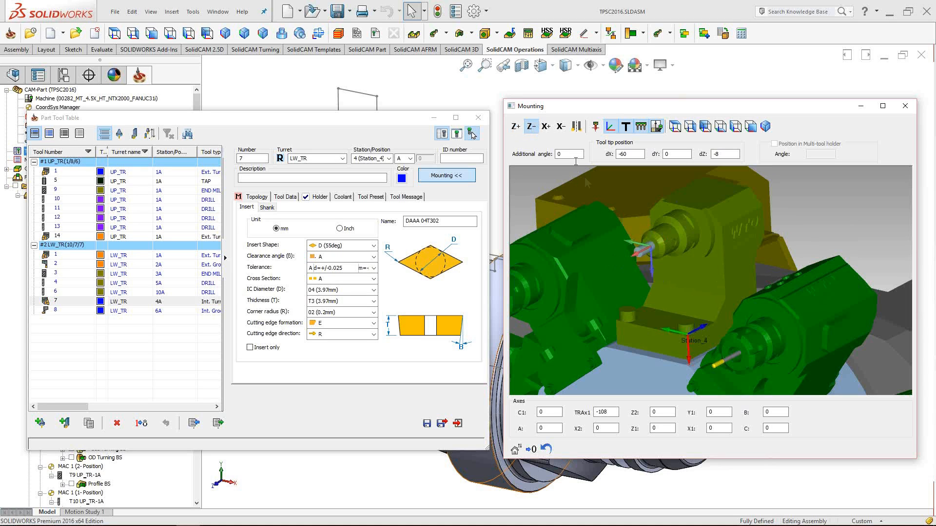
pyautogui.click(546, 127)
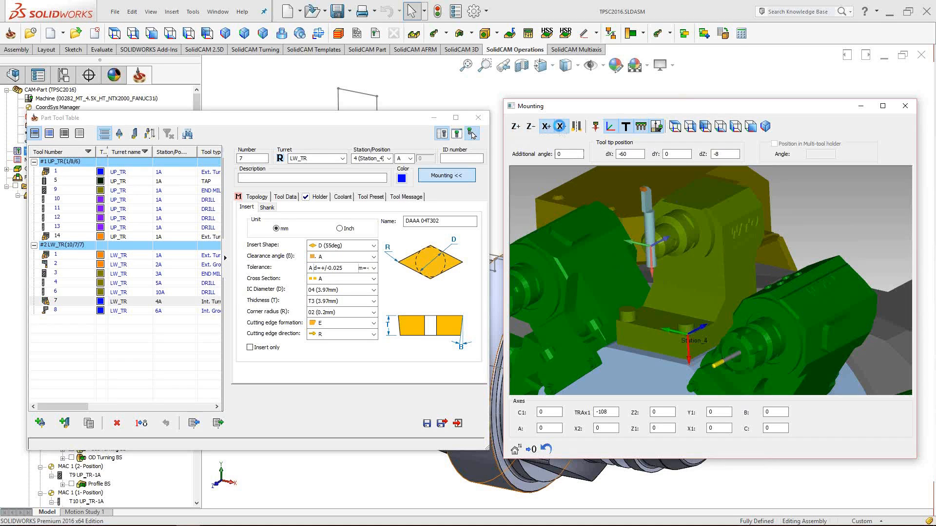
pyautogui.click(561, 128)
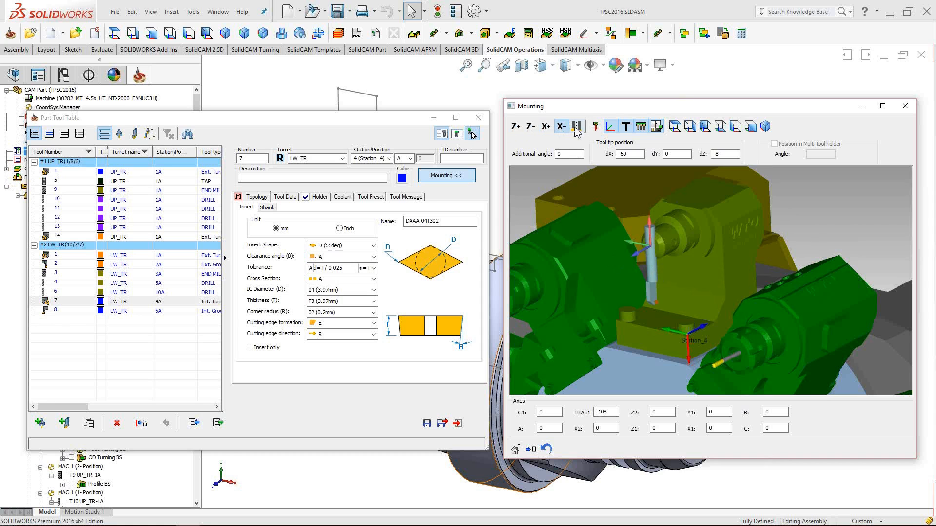
pyautogui.click(515, 126)
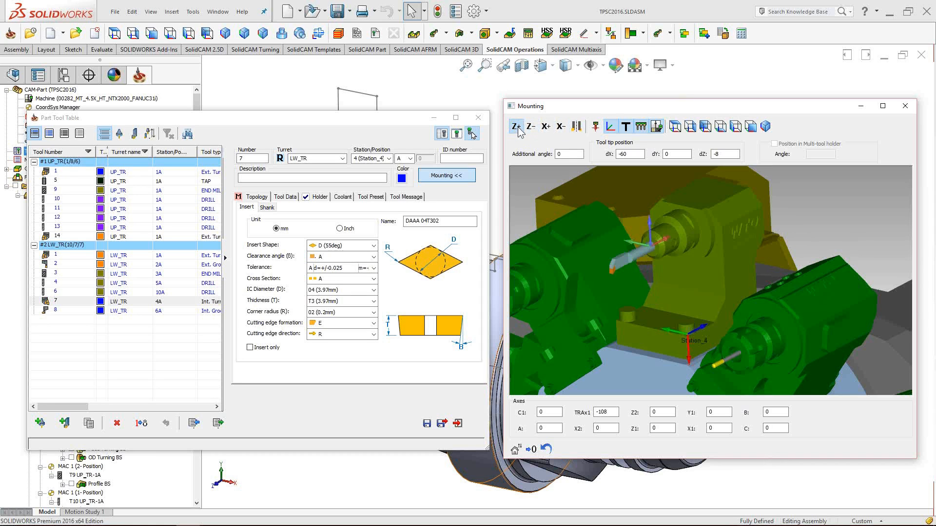
pyautogui.click(609, 128)
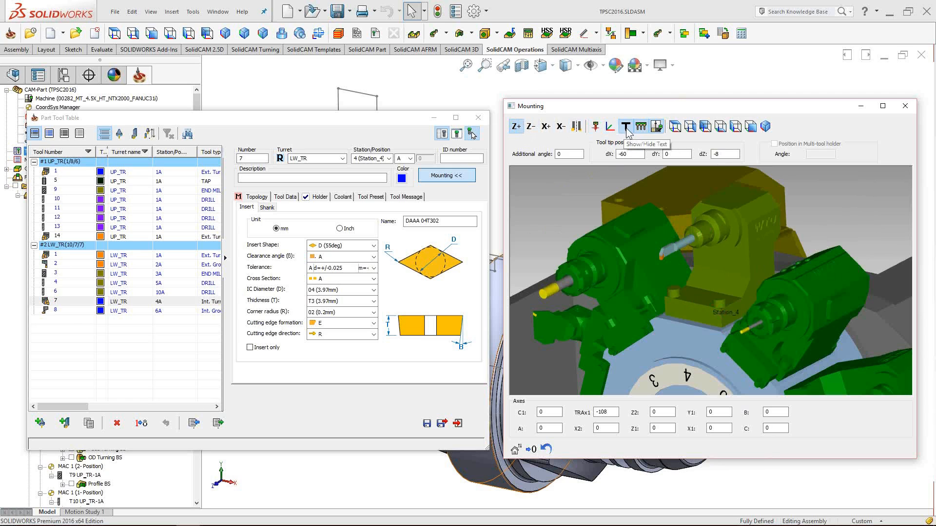
pyautogui.click(625, 129)
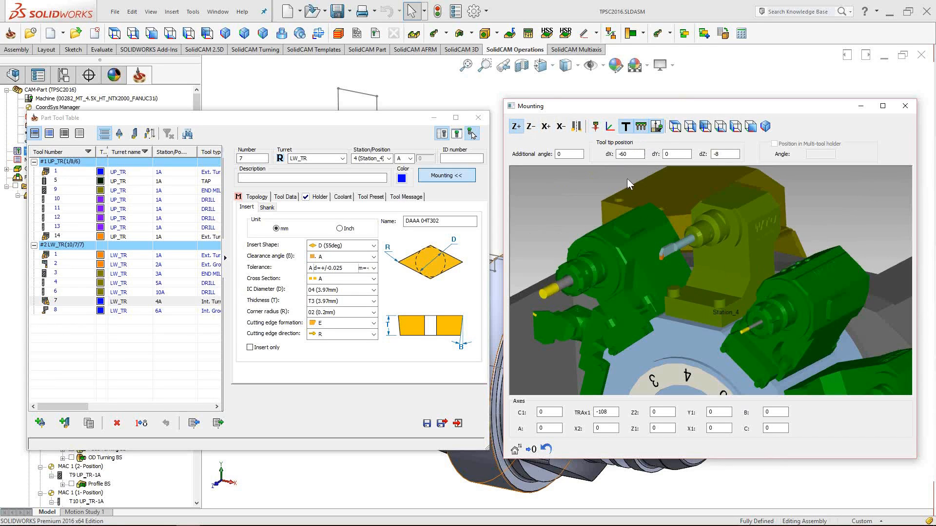
pyautogui.click(625, 128)
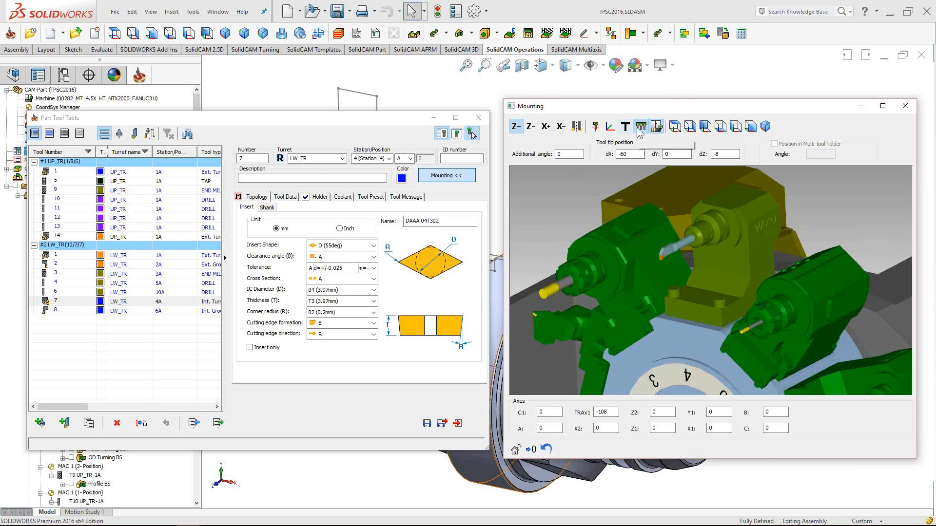
pyautogui.click(642, 128)
pyautogui.click(641, 128)
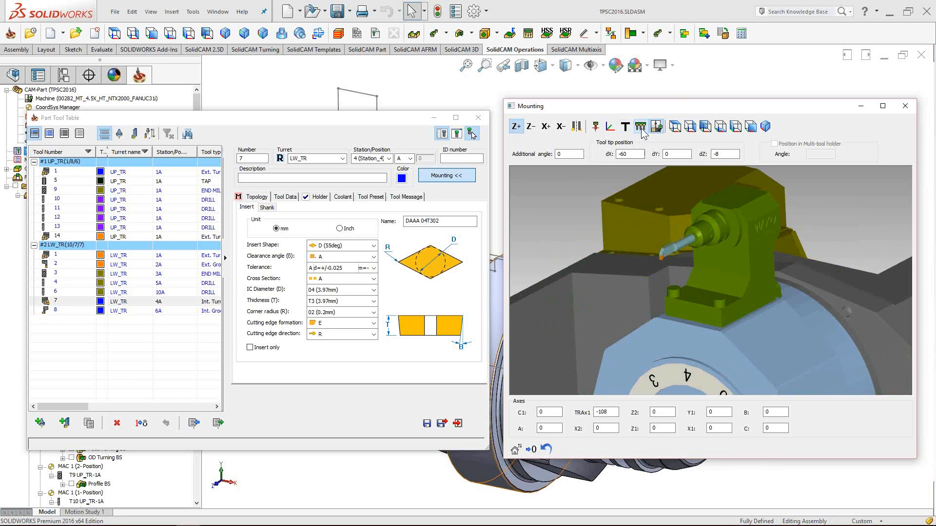
pyautogui.click(642, 129)
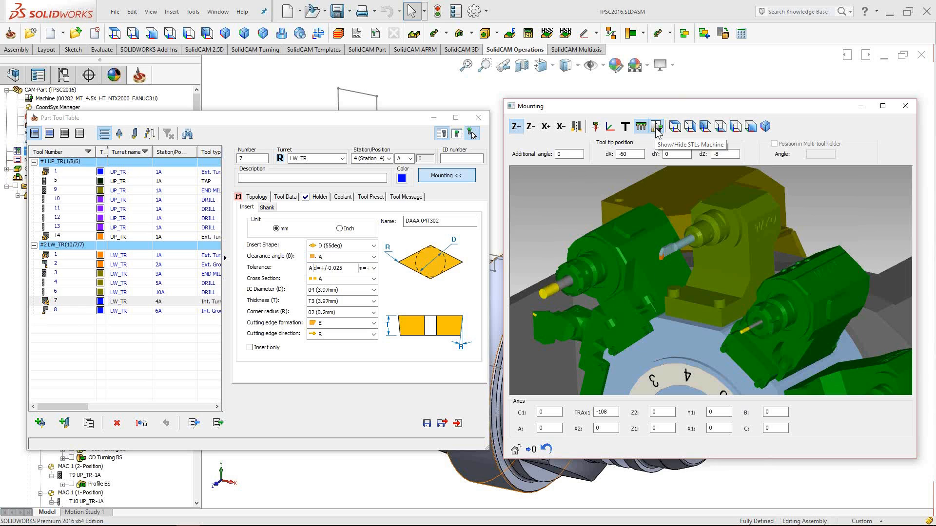
pyautogui.click(656, 127)
pyautogui.click(657, 127)
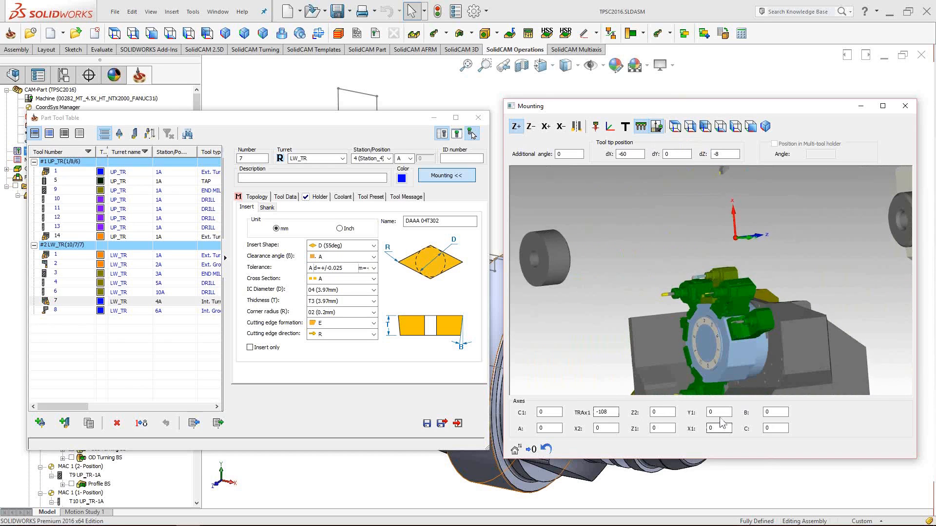
# - View the machine from the top and try Z2 values of 4, 15, 25 and 26
pyautogui.rightClick(663, 220)
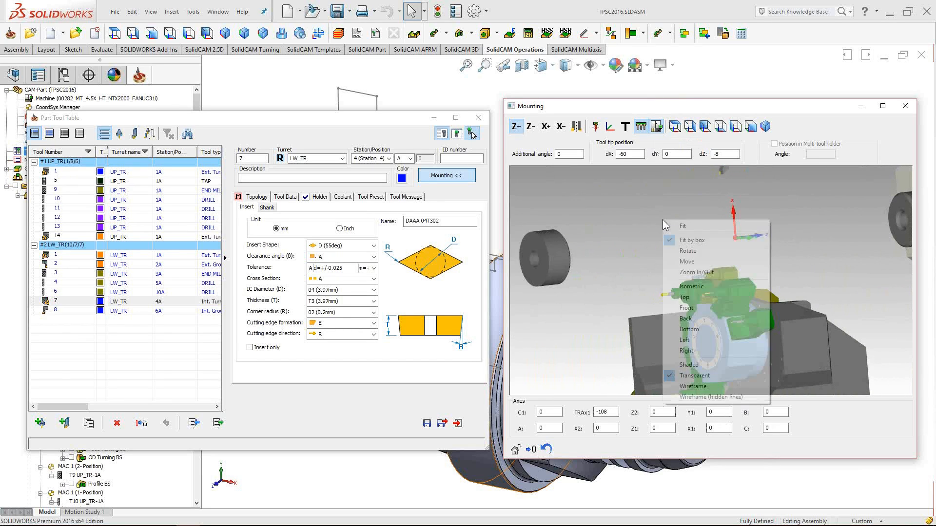
pyautogui.click(716, 295)
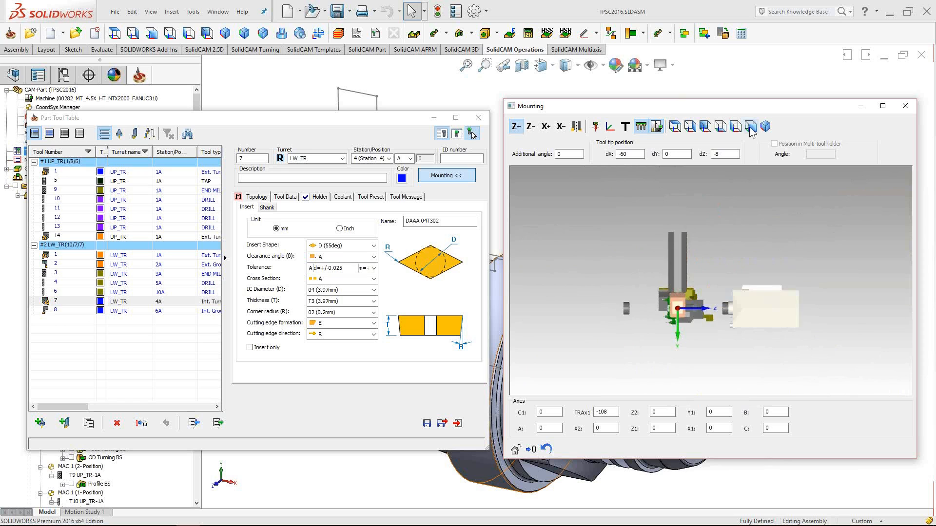
pyautogui.scroll(3, 716, 328)
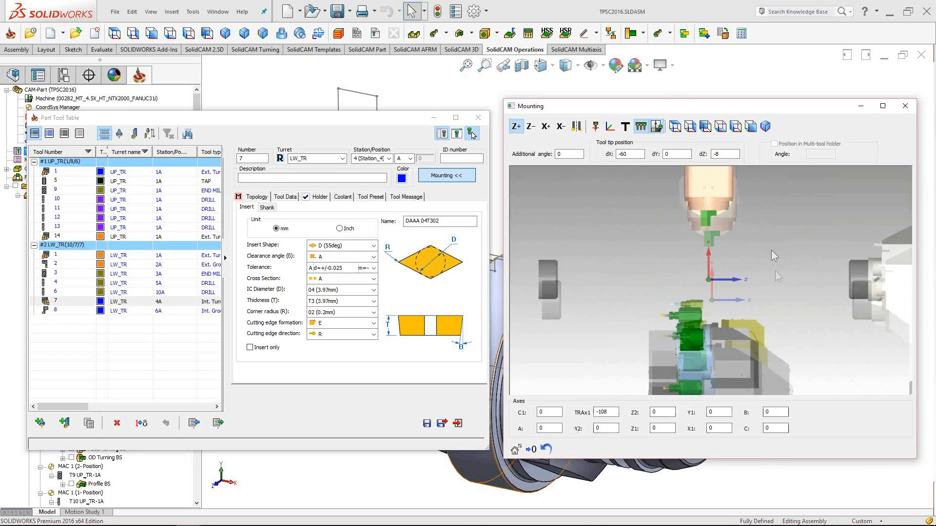
pyautogui.click(665, 412)
pyautogui.press('BackSpace')
pyautogui.write('4')
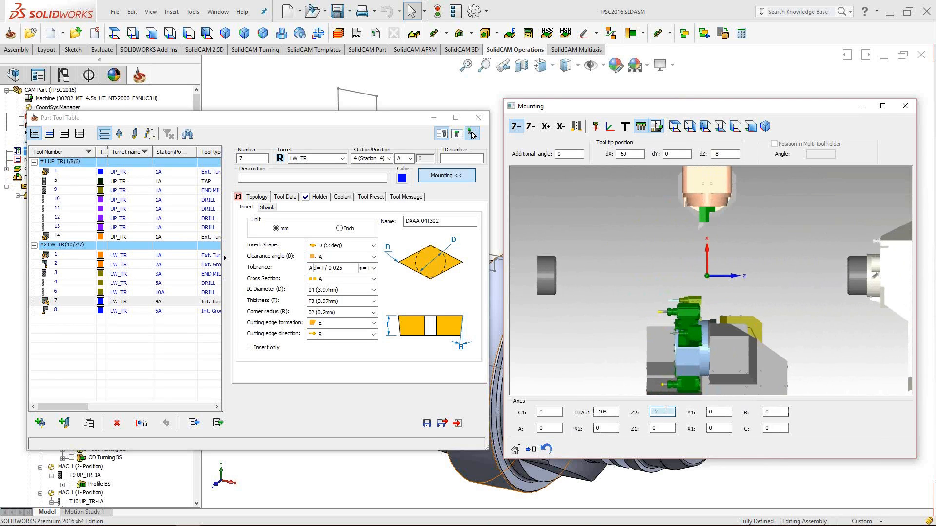
pyautogui.press('BackSpace')
pyautogui.write('15')
pyautogui.press('BackSpace')
pyautogui.press('BackSpace')
pyautogui.write('25')
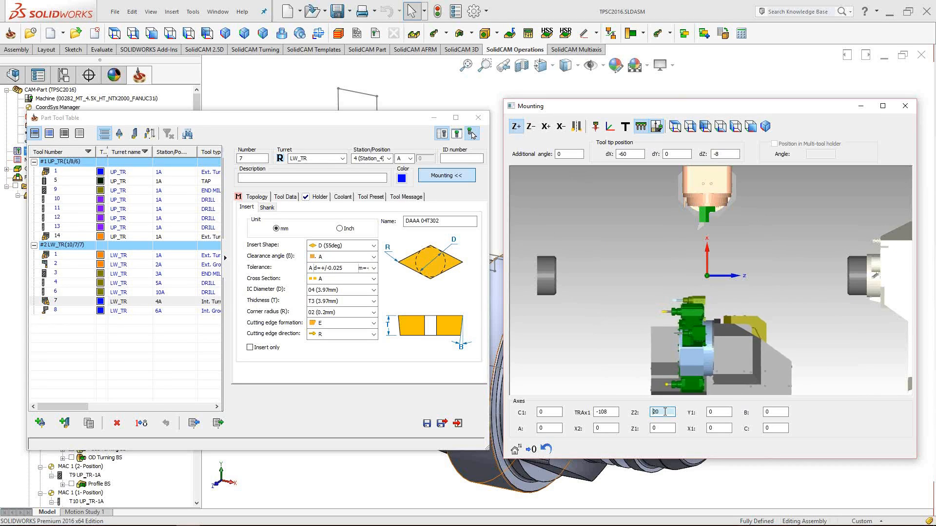
pyautogui.press('BackSpace')
pyautogui.write('6')
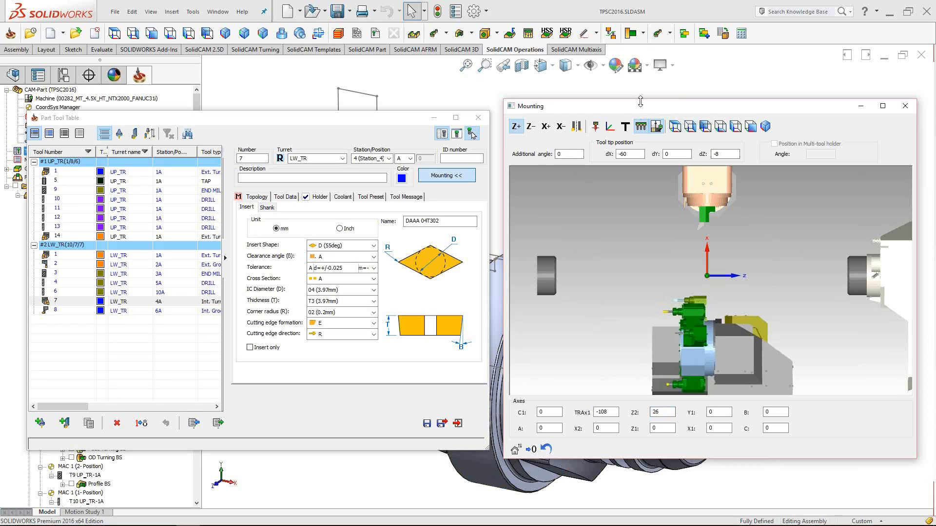
# - Replace Z2 with 3 and -20, then scroll it up to 800.9 where the turret collides
pyautogui.doubleClick(660, 413)
pyautogui.write('3')
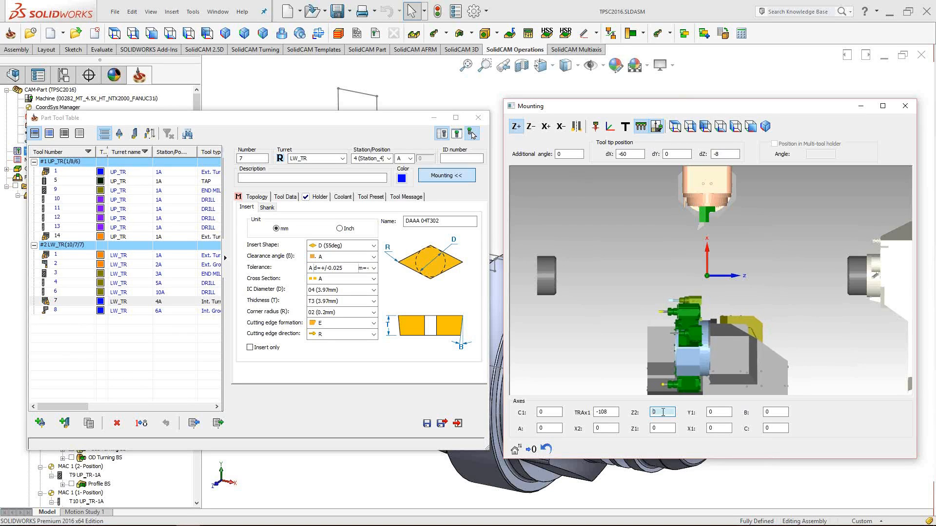
pyautogui.scroll(-4, 663, 412)
pyautogui.scroll(1, 663, 412)
pyautogui.scroll(1, 664, 412)
pyautogui.scroll(1, 665, 412)
pyautogui.write('-200')
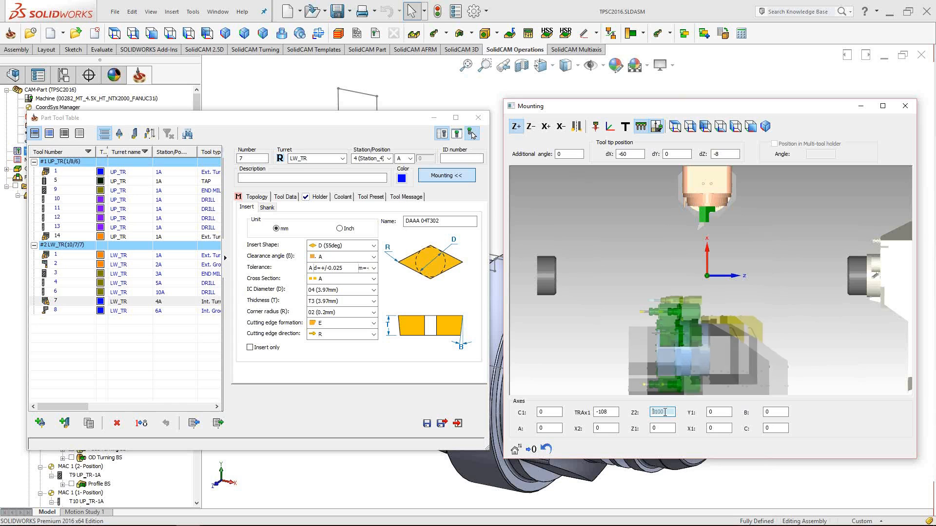
pyautogui.scroll(-20, 666, 412)
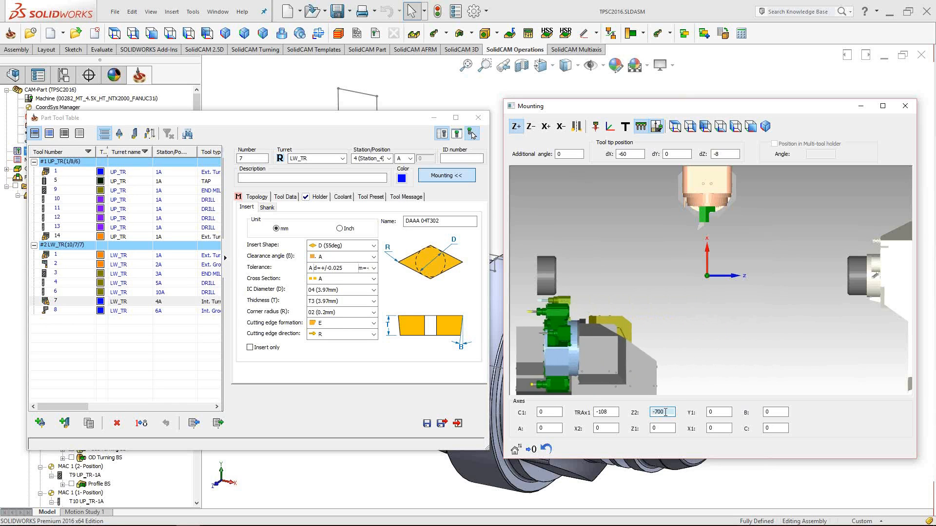
pyautogui.scroll(5, 665, 412)
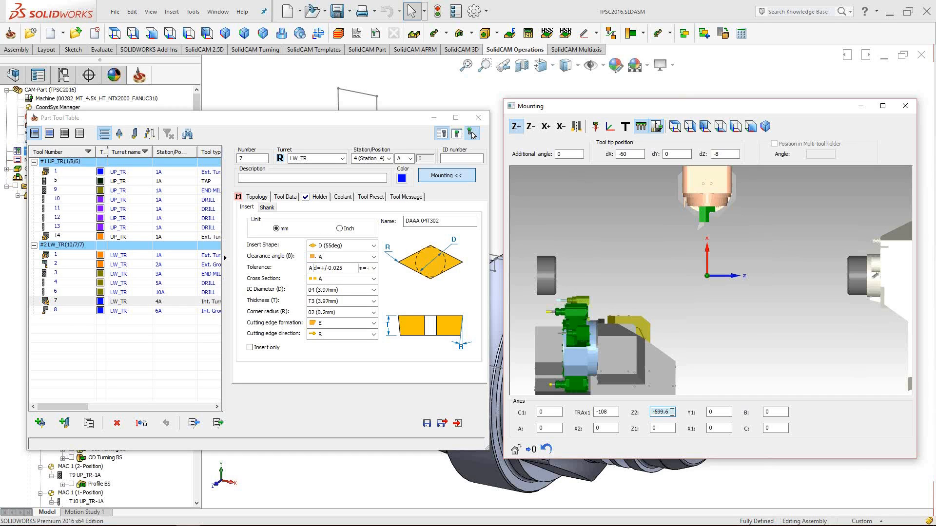
pyautogui.scroll(-15, 672, 412)
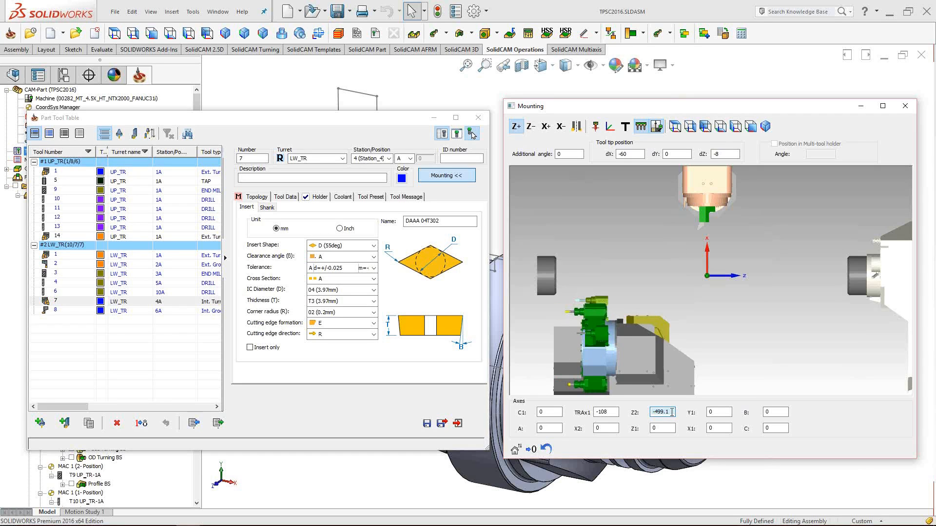
pyautogui.scroll(15, 672, 413)
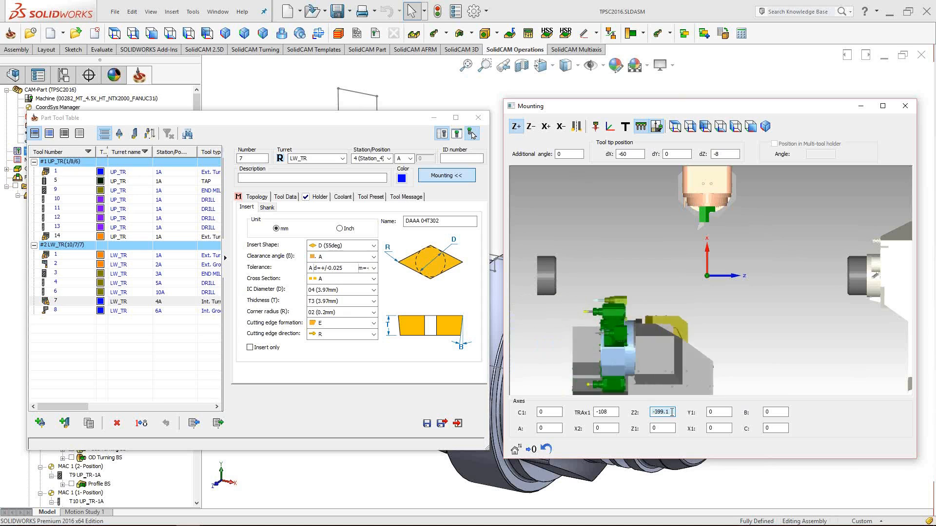
pyautogui.scroll(2, 672, 413)
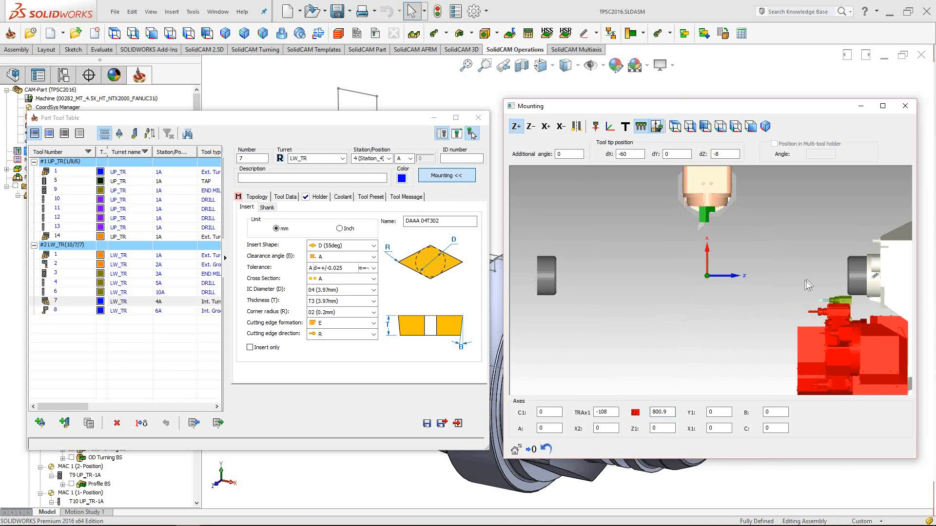
# - Reset the colliding Z2 axis from 800.9 to 0 in the preview
pyautogui.moveTo(838, 267); pyautogui.dragTo(758, 258, button='middle')
pyautogui.scroll(3, 758, 258)
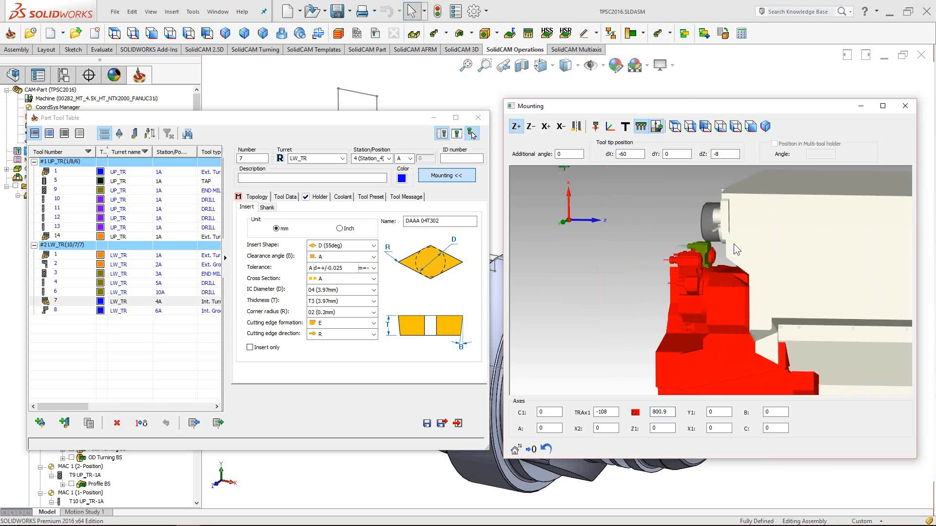
pyautogui.doubleClick(662, 412)
pyautogui.write('0')
pyautogui.press('Return')
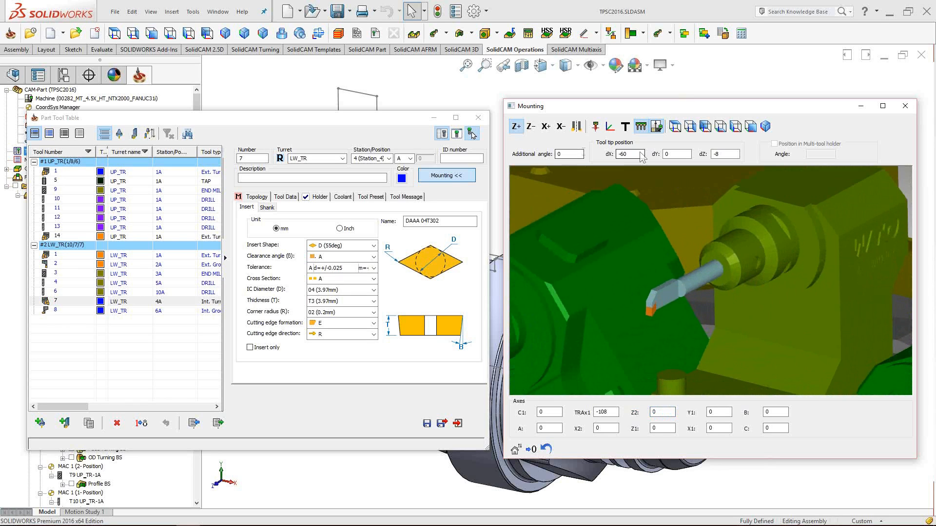
# - Test tool 7's dX tool tip offset, leaving it at -60
pyautogui.click(582, 155)
pyautogui.press('Tab')
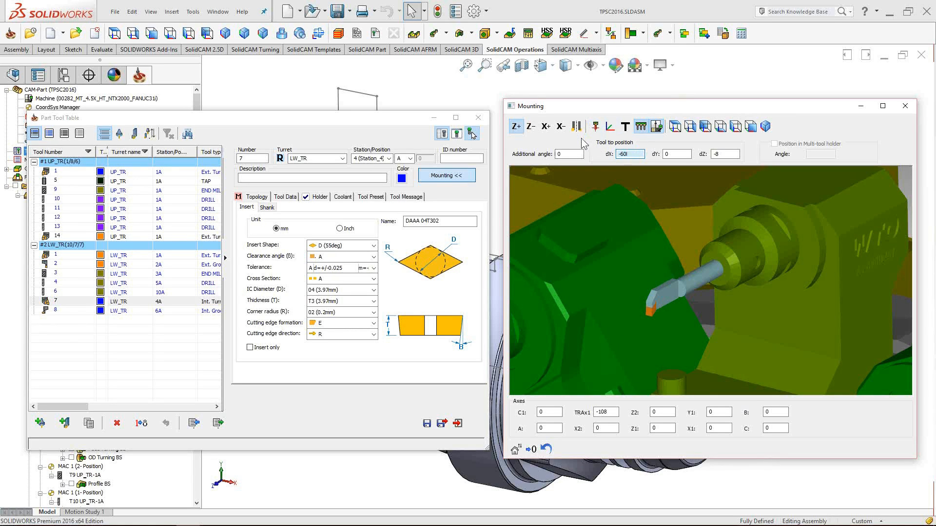
pyautogui.scroll(-1, 635, 155)
pyautogui.scroll(5, 635, 155)
pyautogui.scroll(-2, 634, 154)
pyautogui.scroll(6, 634, 155)
pyautogui.scroll(-10, 634, 154)
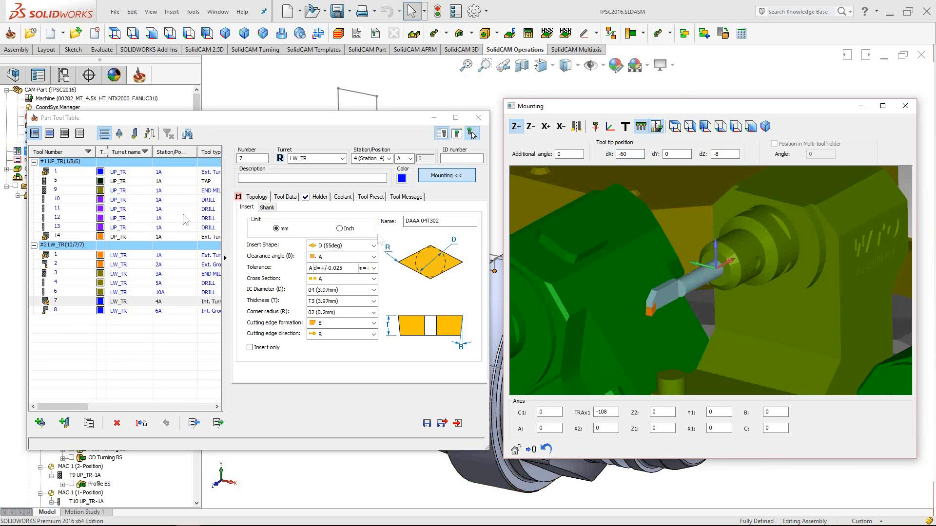
pyautogui.scroll(-3, 648, 232)
pyautogui.scroll(-5, 661, 227)
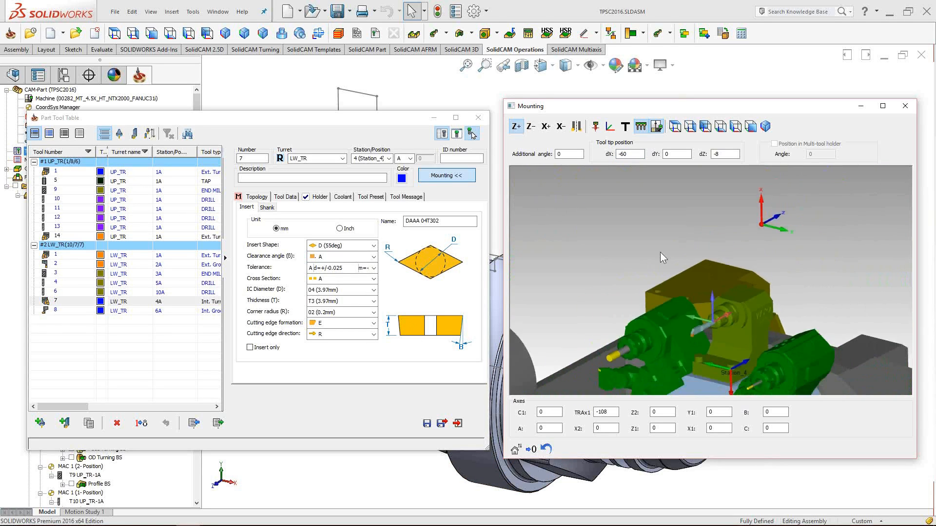
pyautogui.moveTo(660, 253); pyautogui.dragTo(653, 213, button='middle')
pyautogui.scroll(5, 669, 294)
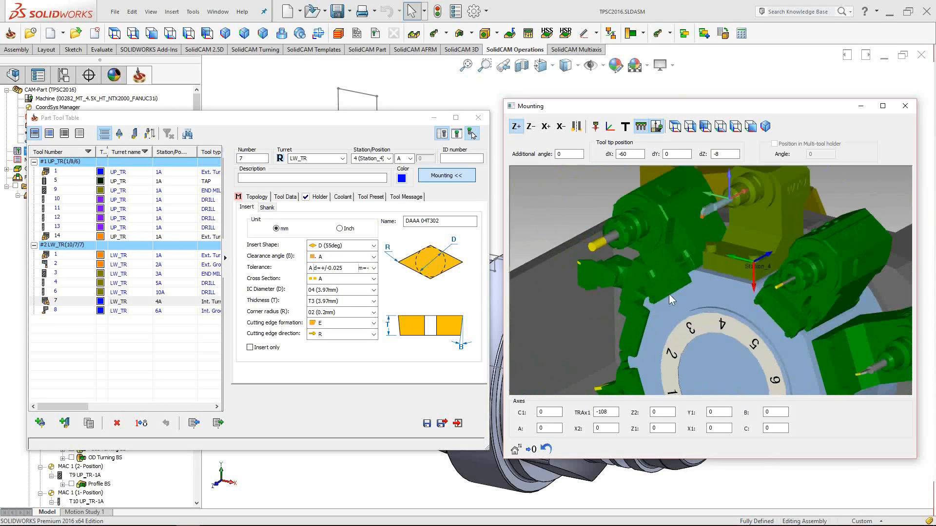
# - Select end mill tool 3 on station 3 and orbit around its holder
pyautogui.click(62, 274)
pyautogui.moveTo(702, 283); pyautogui.dragTo(601, 303, button='middle')
pyautogui.scroll(3, 753, 310)
# - Change tool 3's outside holder length from 50 to 55 and check the Mounting view
pyautogui.doubleClick(361, 309)
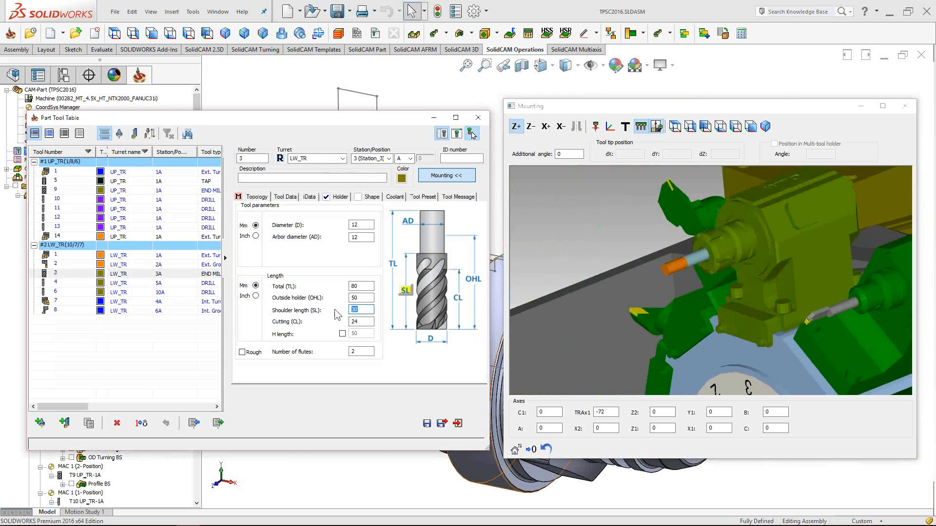
pyautogui.write('55')
pyautogui.doubleClick(360, 298)
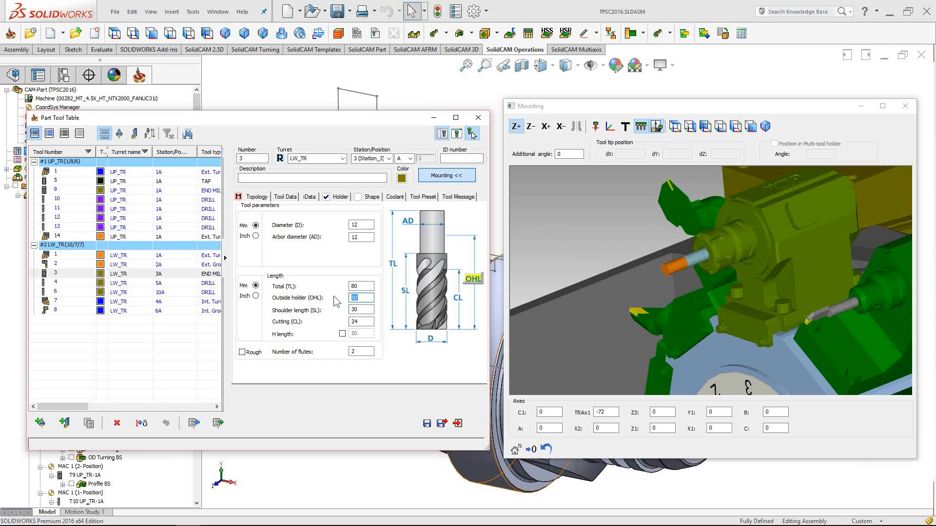
pyautogui.write('5')
pyautogui.press('Tab')
pyautogui.click(688, 213)
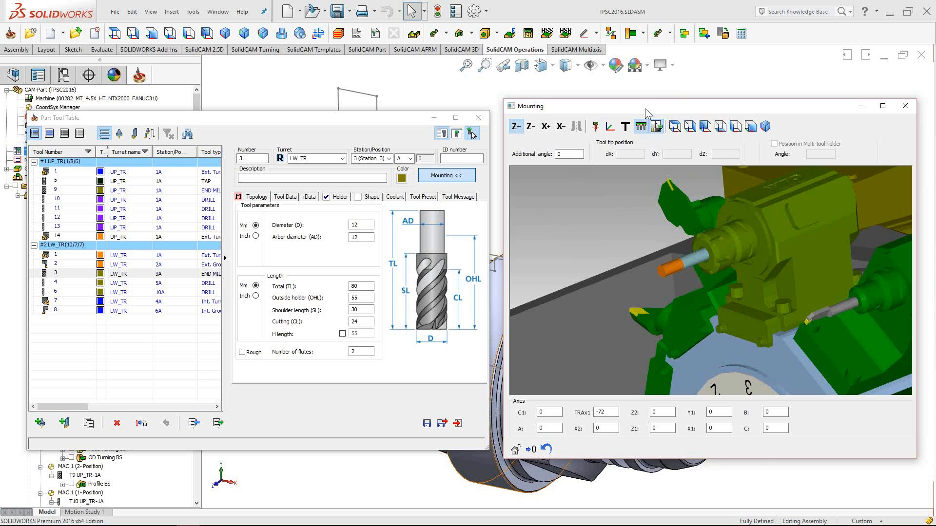
pyautogui.scroll(-5, 784, 245)
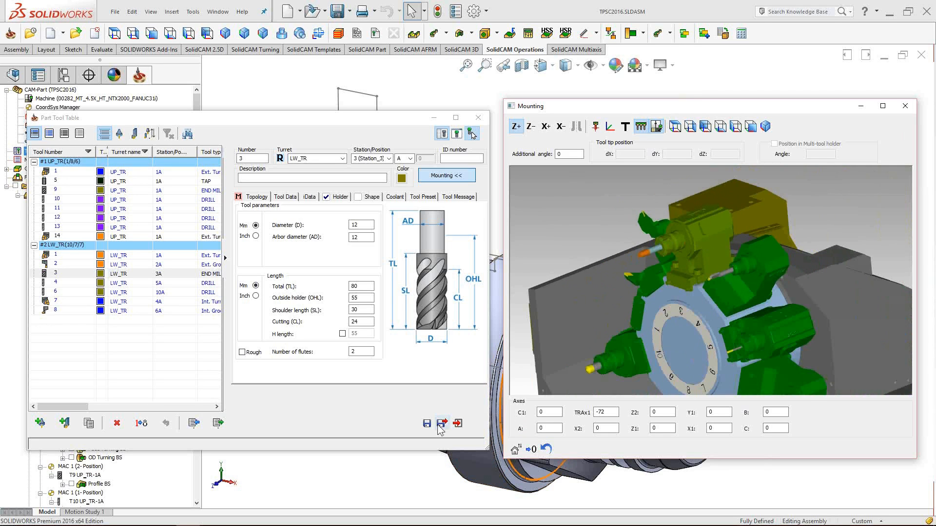
pyautogui.click(456, 424)
# - Save the tool changes, close the Part Tool Table and scroll the operations tree
pyautogui.click(389, 361)
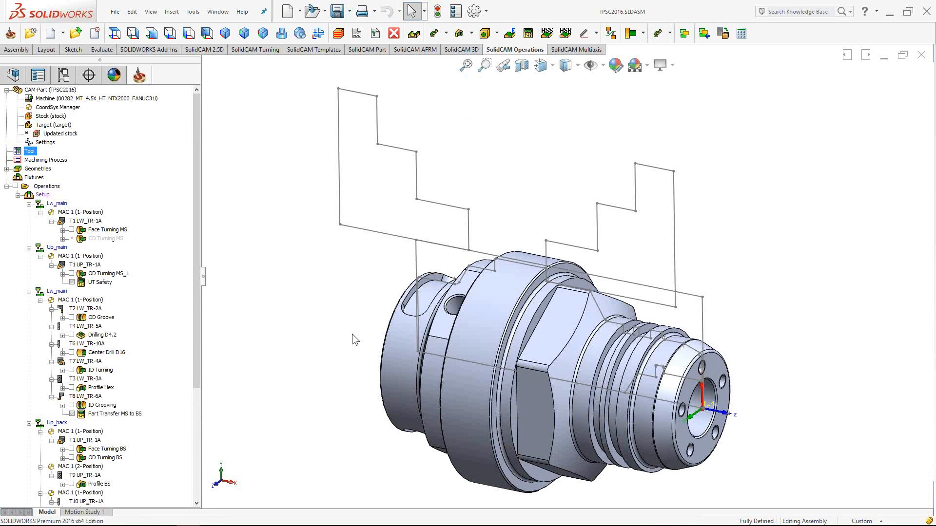
pyautogui.moveTo(197, 229); pyautogui.dragTo(197, 270)
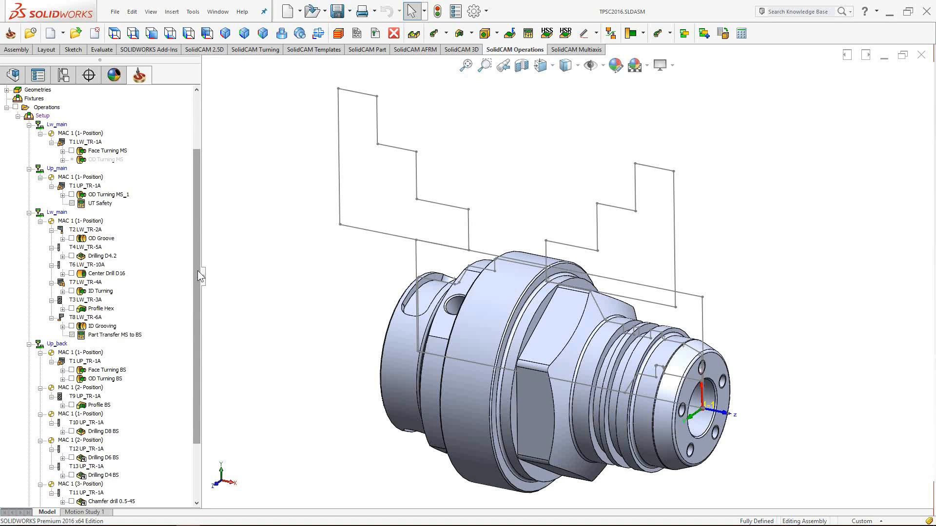
# - Open the OD Turning BS operation, move its dialog left and show the Machine Preview
pyautogui.click(103, 380)
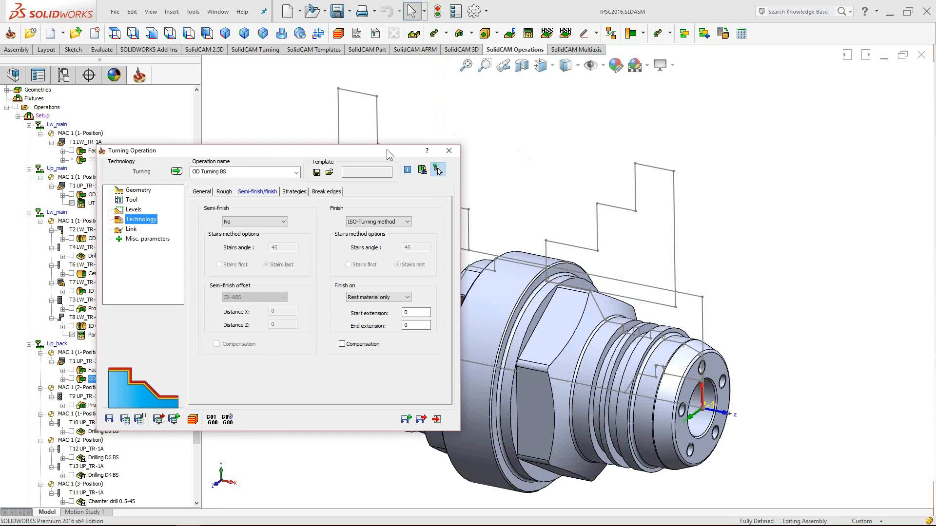
pyautogui.moveTo(387, 149); pyautogui.dragTo(325, 155)
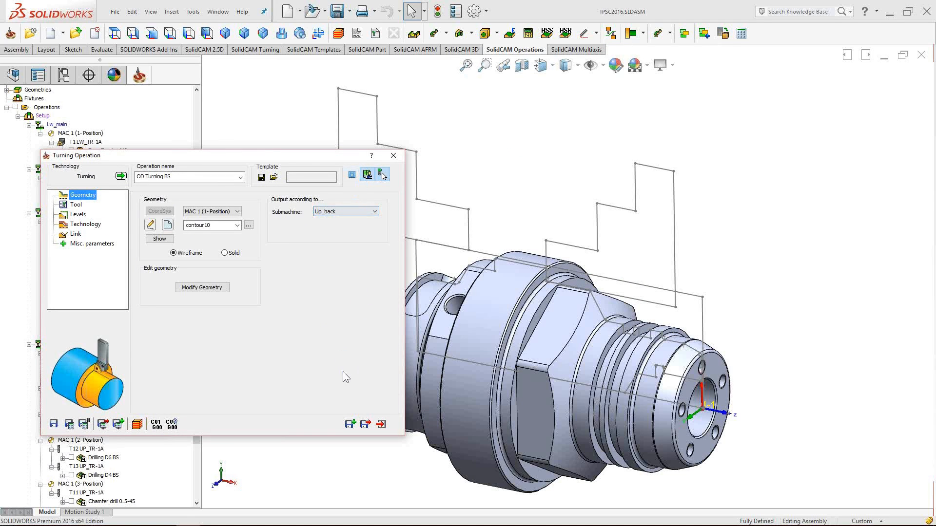
pyautogui.moveTo(740, 269); pyautogui.dragTo(702, 295)
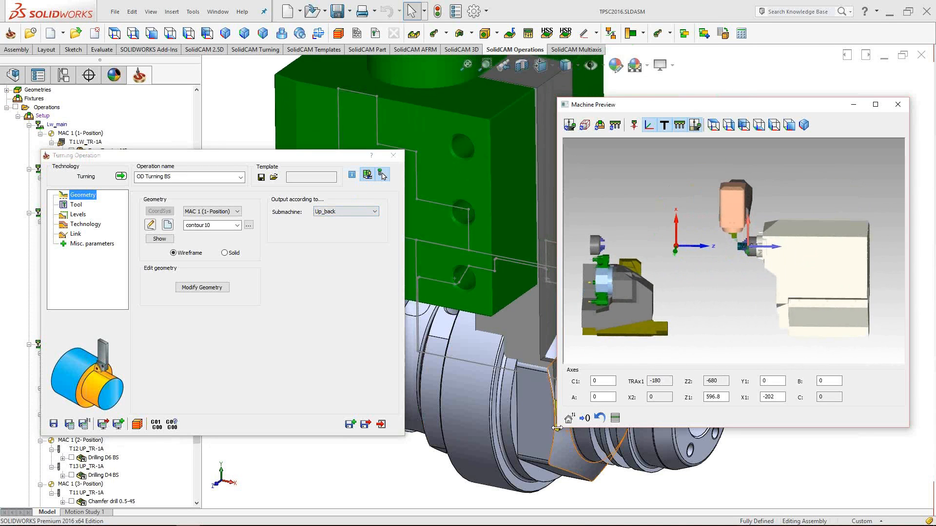
# - Widen and zoom the Machine Preview, then save the updated stock for OD Turning BS
pyautogui.moveTo(557, 428); pyautogui.dragTo(436, 427)
pyautogui.scroll(3, 633, 265)
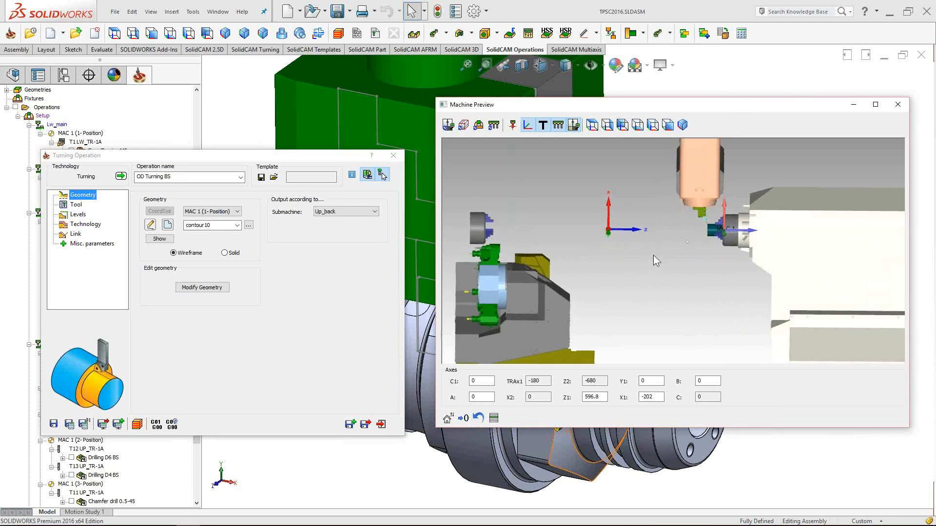
pyautogui.scroll(3, 702, 261)
pyautogui.scroll(3, 741, 197)
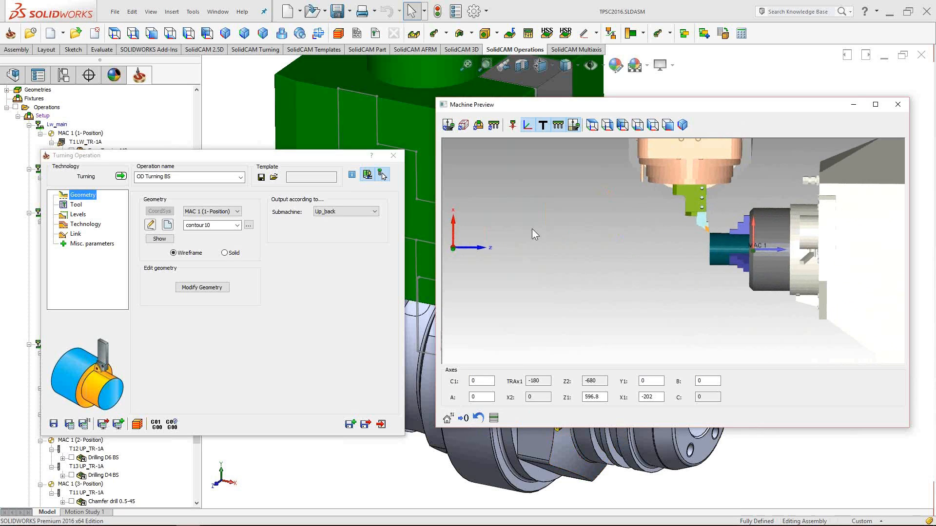
pyautogui.moveTo(297, 156); pyautogui.dragTo(335, 126)
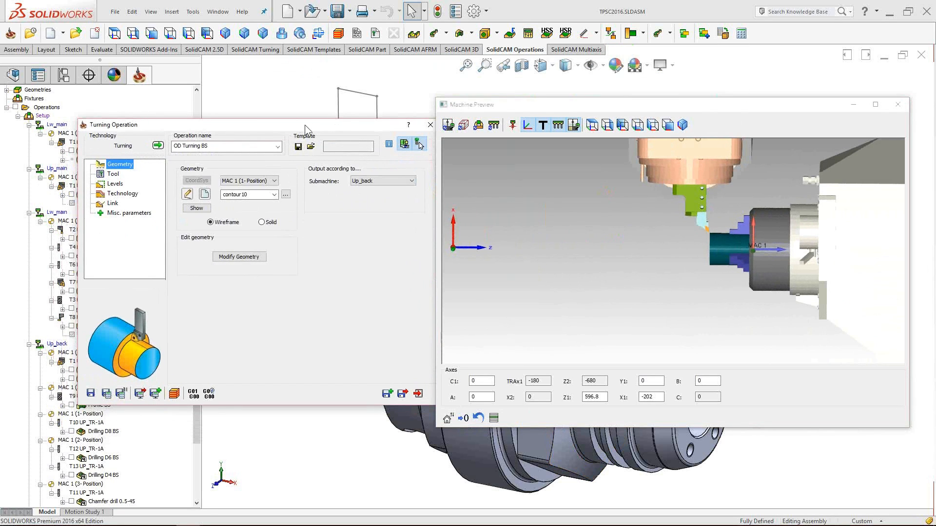
pyautogui.moveTo(305, 124); pyautogui.dragTo(288, 125)
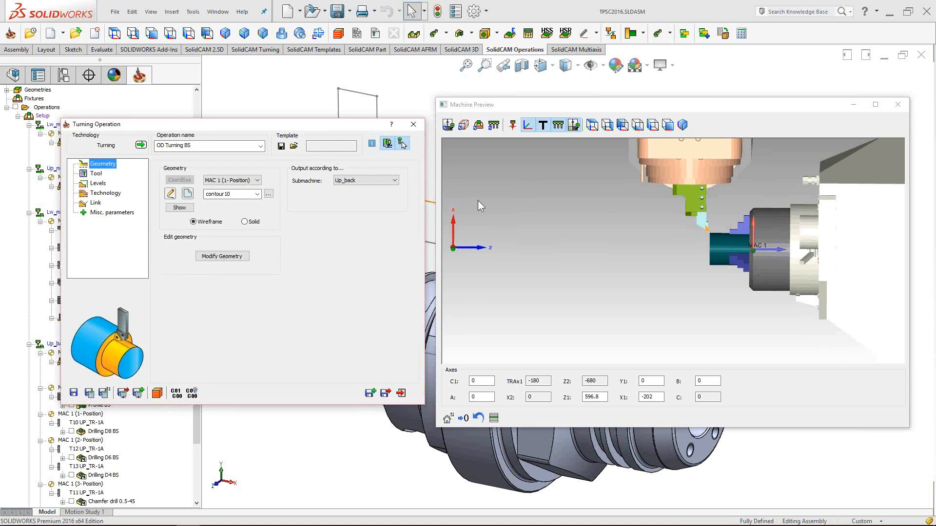
pyautogui.scroll(5, 738, 246)
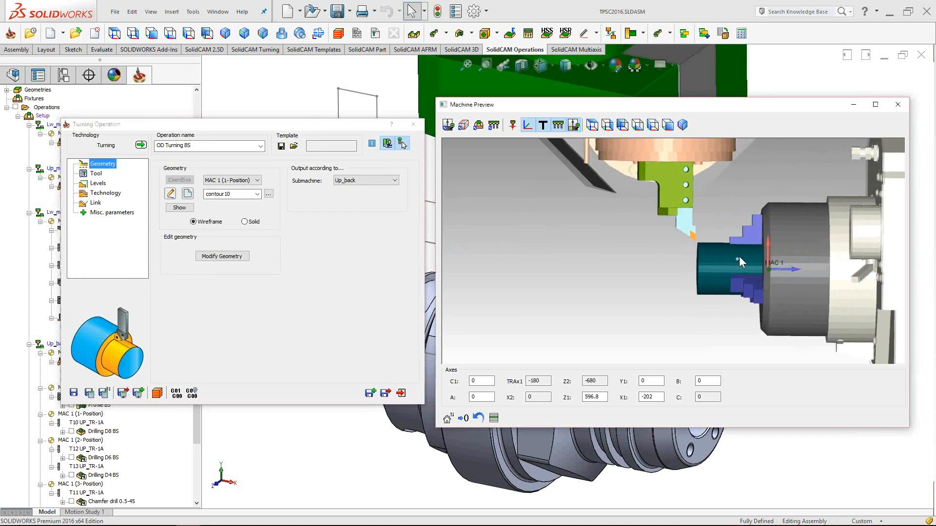
pyautogui.scroll(-2, 738, 256)
pyautogui.scroll(2, 725, 254)
pyautogui.click(463, 127)
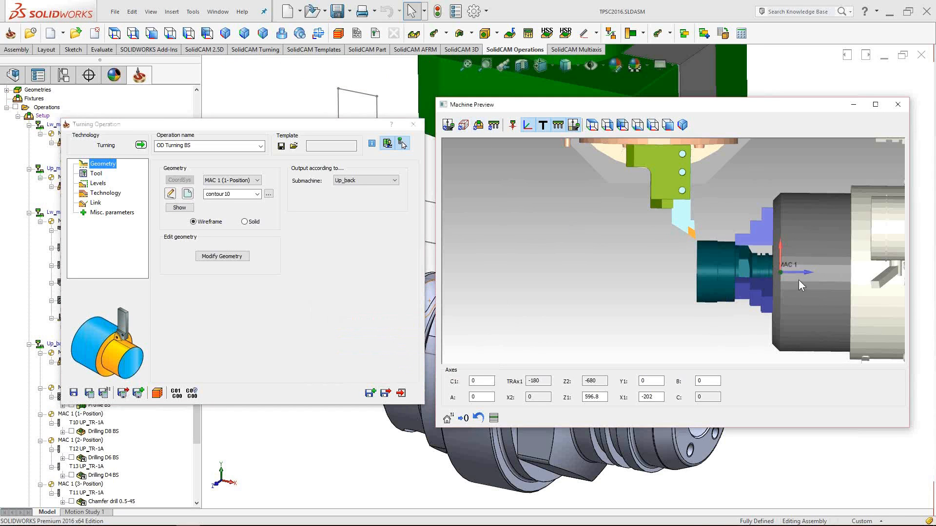
# - Inspect the preview axis values, test-editing A and reviewing Z1 596.8
pyautogui.scroll(4, 763, 263)
pyautogui.scroll(-8, 741, 261)
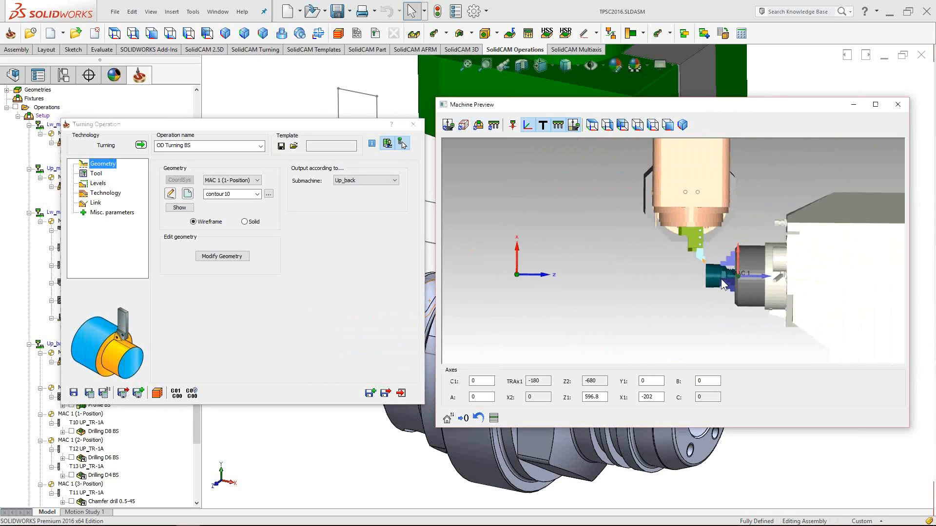
pyautogui.click(477, 396)
pyautogui.doubleClick(473, 397)
pyautogui.doubleClick(471, 380)
pyautogui.doubleClick(481, 397)
pyautogui.doubleClick(482, 398)
pyautogui.write('-1')
pyautogui.doubleClick(486, 397)
pyautogui.write('5')
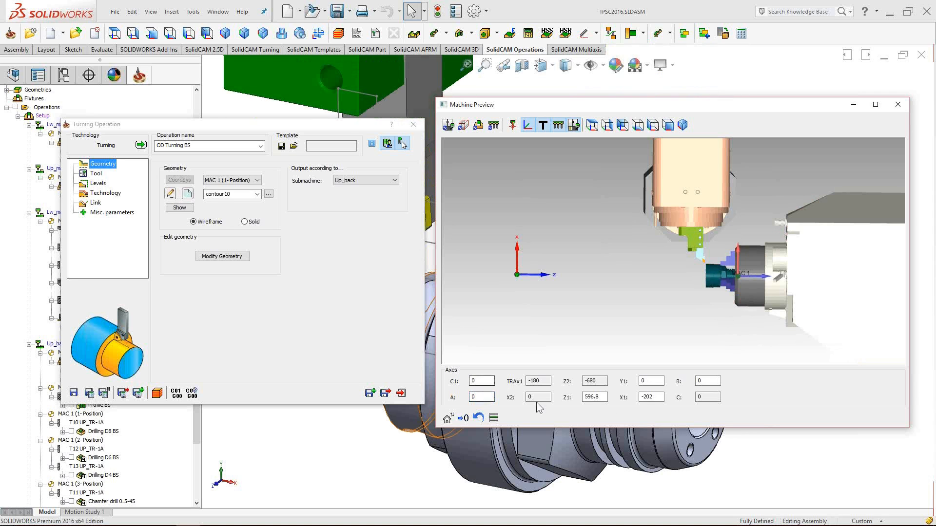
pyautogui.doubleClick(595, 397)
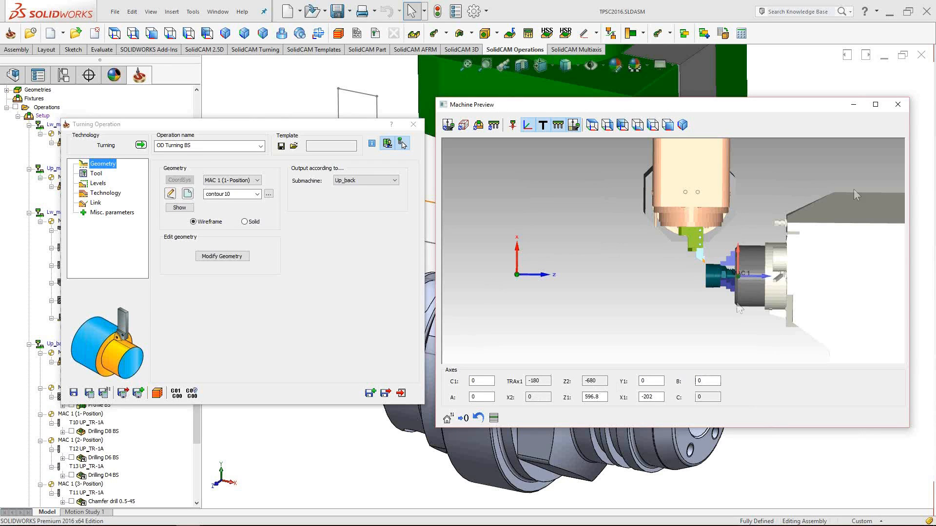
# - Close the Machine Preview
pyautogui.scroll(-5, 697, 285)
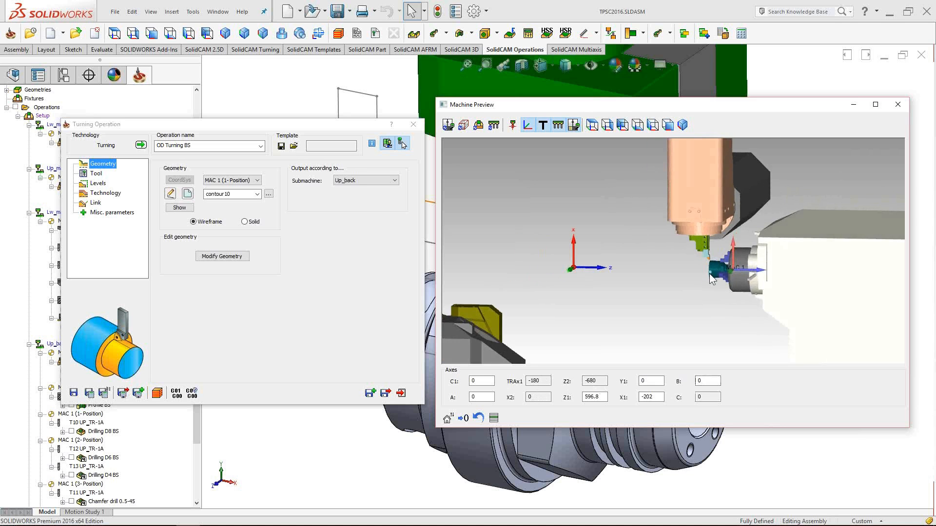
pyautogui.moveTo(697, 284)
pyautogui.mouseDown(button='middle')
pyautogui.moveTo(687, 290)
pyautogui.moveTo(696, 291)
pyautogui.mouseUp(button='middle')
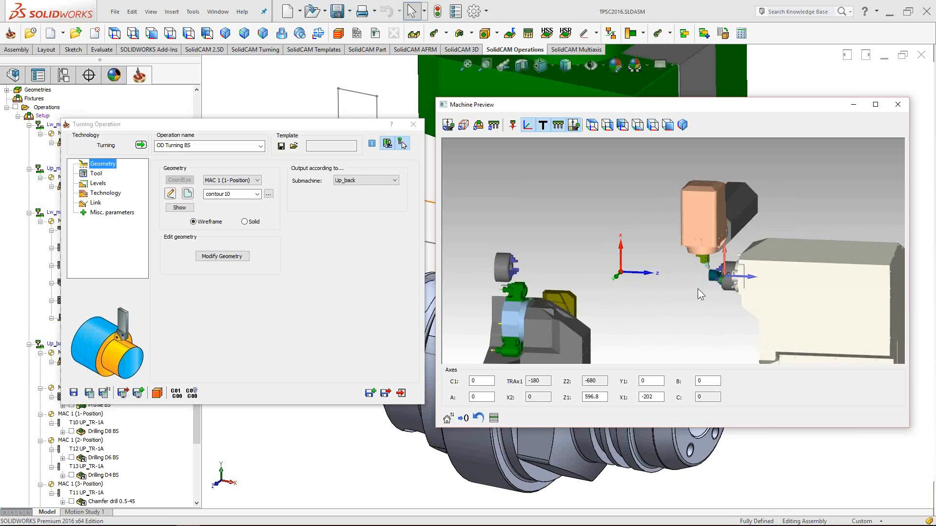
pyautogui.click(898, 106)
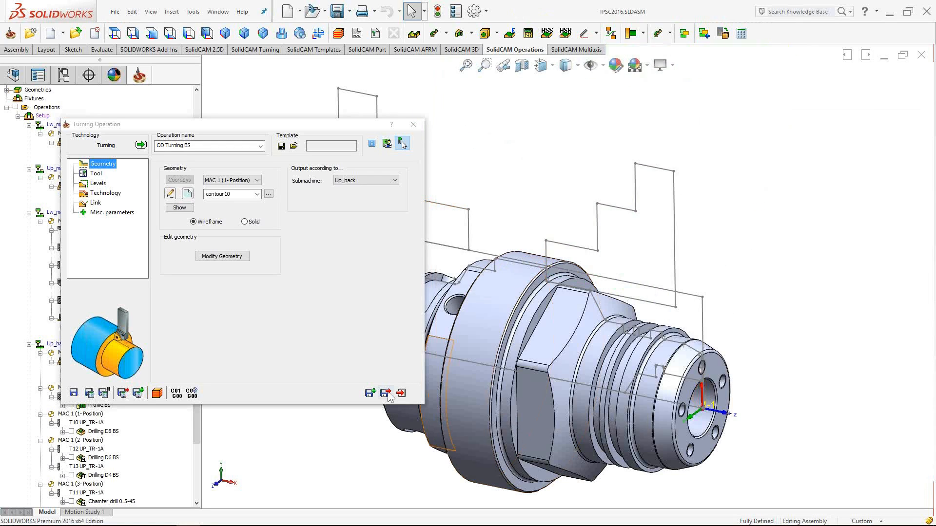
# - Save OD Turning BS, then open Part Transfer MS to BS and its machine view
pyautogui.click(386, 393)
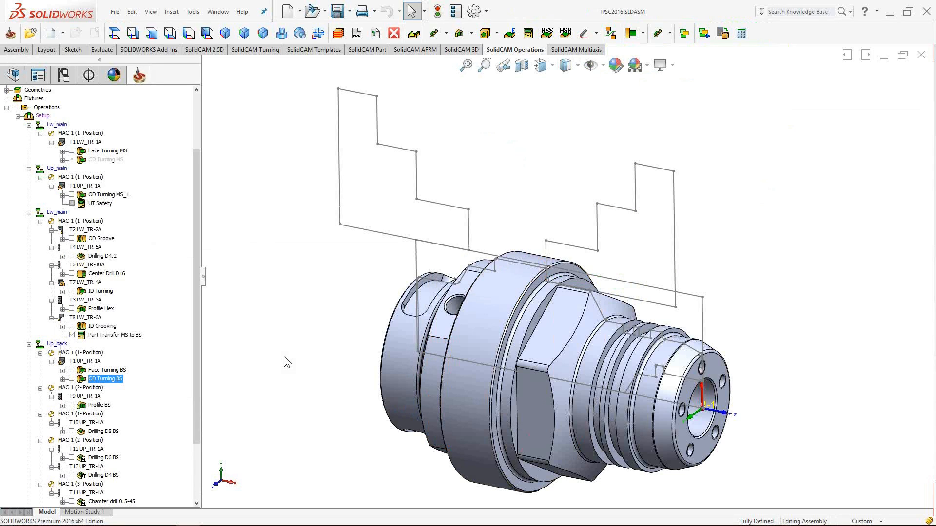
pyautogui.click(121, 335)
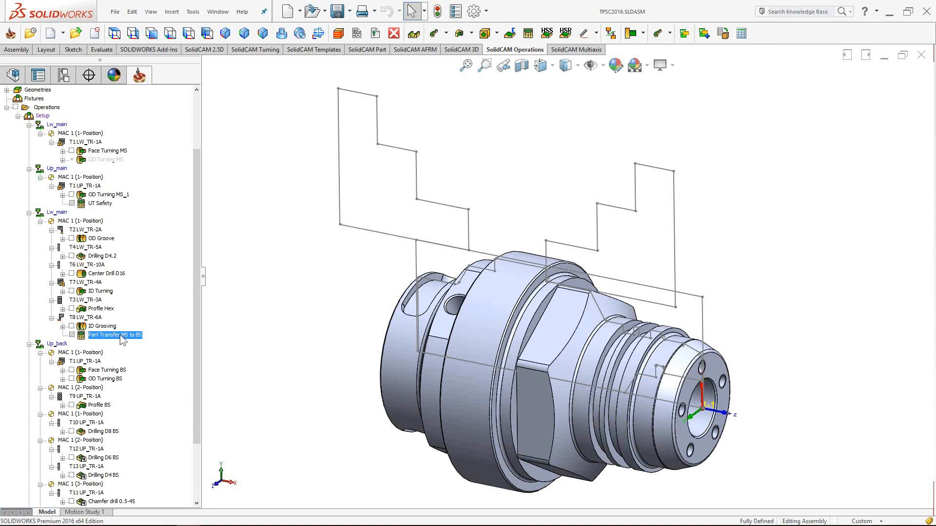
pyautogui.doubleClick(120, 336)
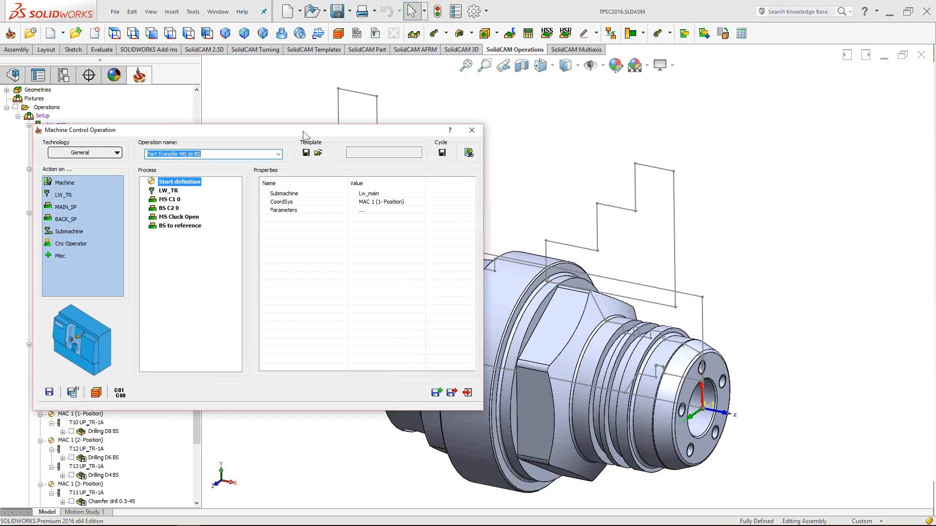
pyautogui.moveTo(302, 133); pyautogui.dragTo(301, 137)
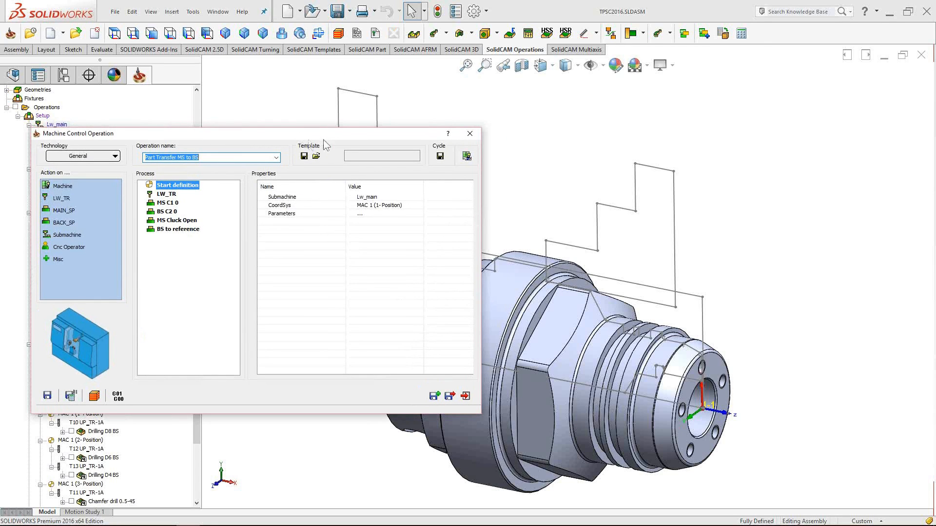
pyautogui.click(466, 156)
pyautogui.scroll(5, 668, 266)
pyautogui.scroll(3, 741, 262)
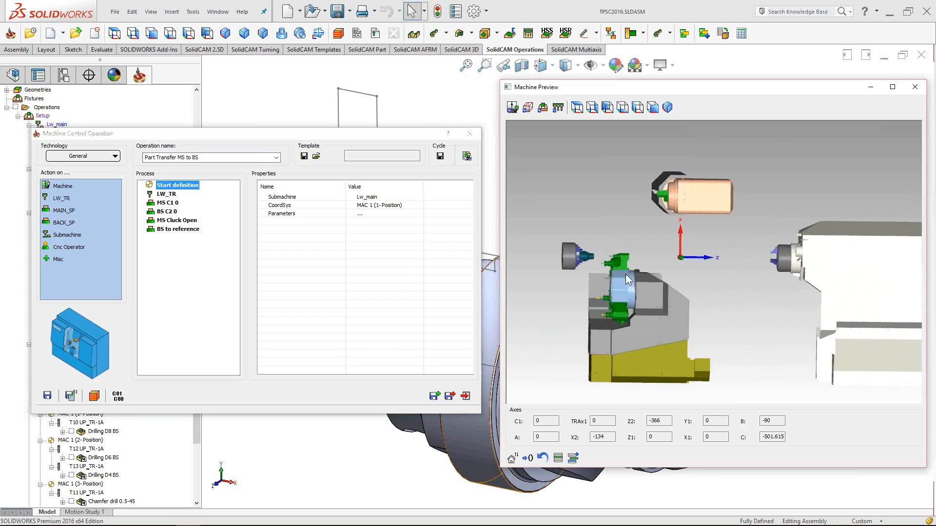
pyautogui.scroll(3, 610, 256)
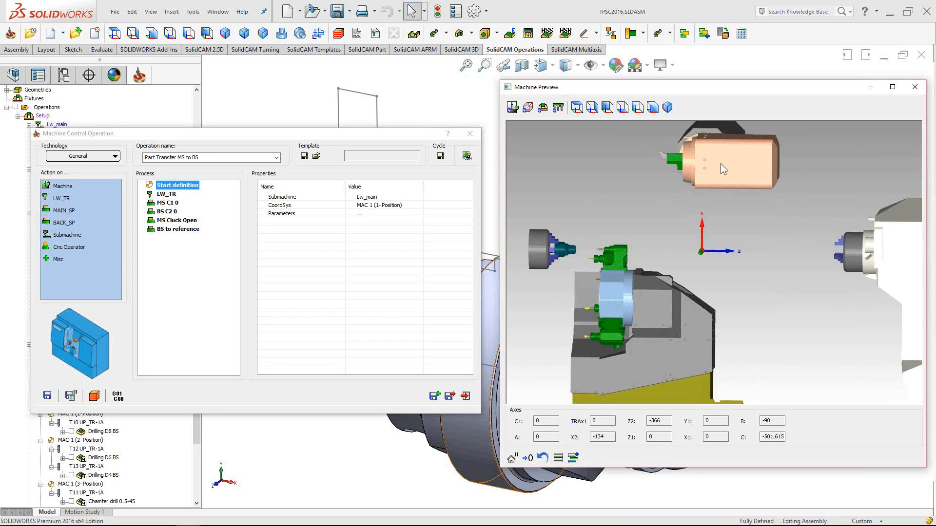
pyautogui.scroll(-3, 745, 268)
pyautogui.moveTo(826, 260); pyautogui.dragTo(821, 258, button='middle')
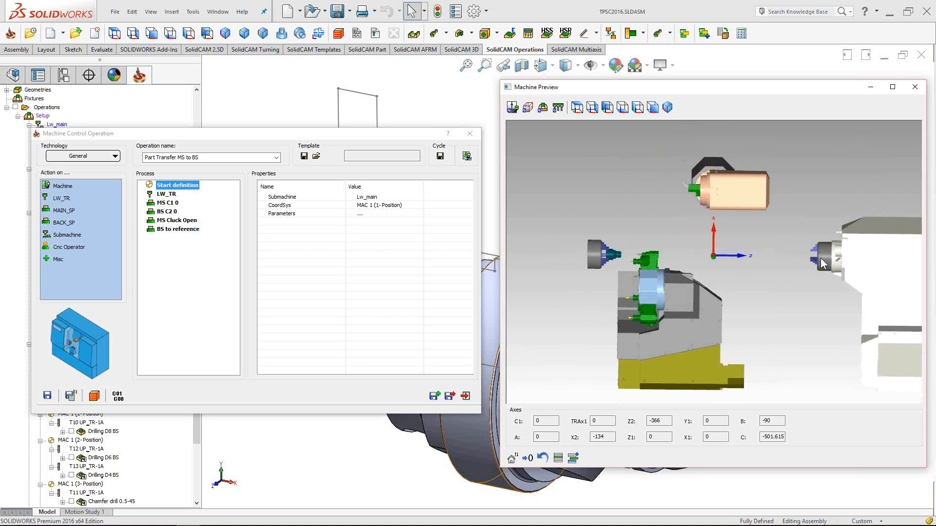
pyautogui.scroll(2, 820, 258)
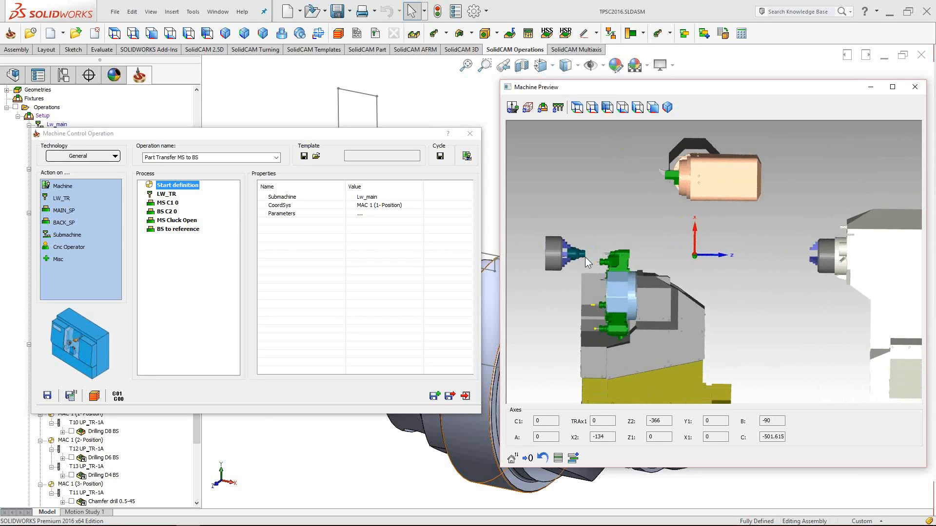
pyautogui.scroll(4, 578, 255)
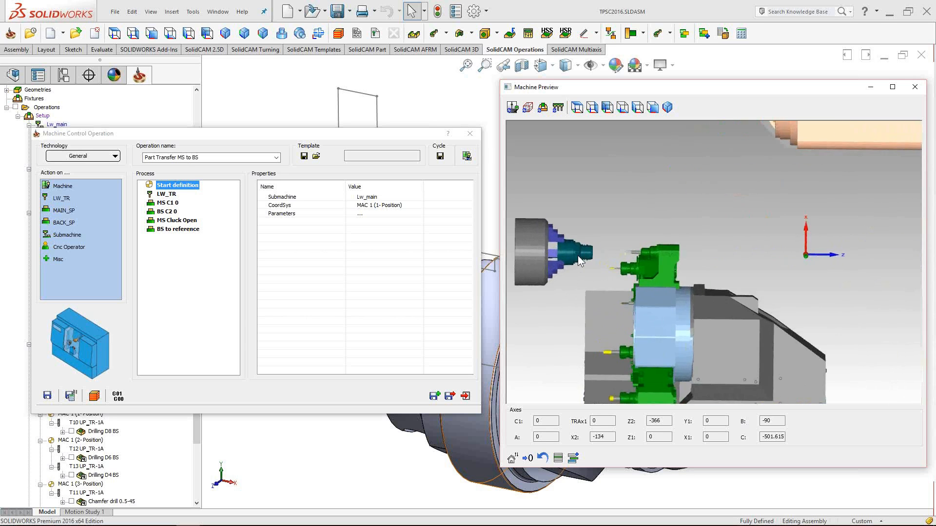
pyautogui.scroll(-3, 575, 254)
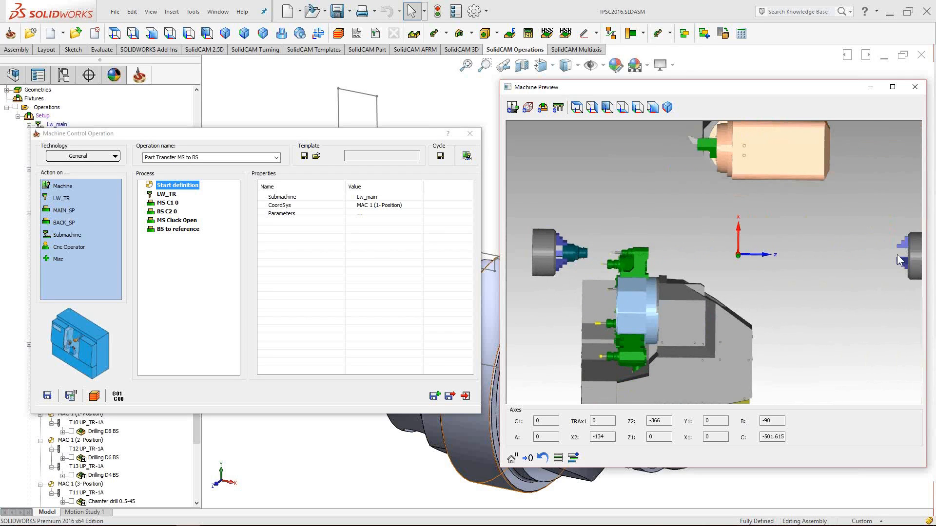
# - Delete the second movement row of the BS C2 0 action
pyautogui.click(167, 213)
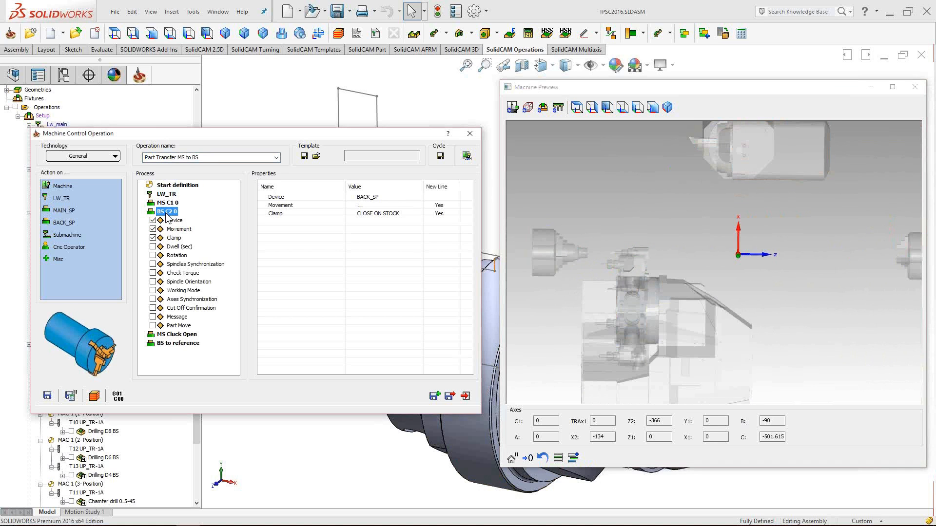
pyautogui.click(171, 230)
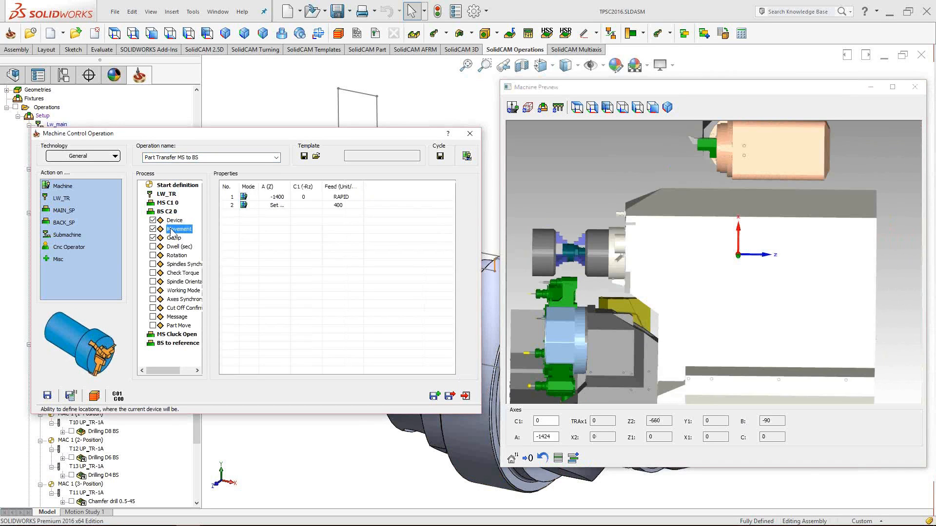
pyautogui.click(275, 205)
pyautogui.rightClick(285, 205)
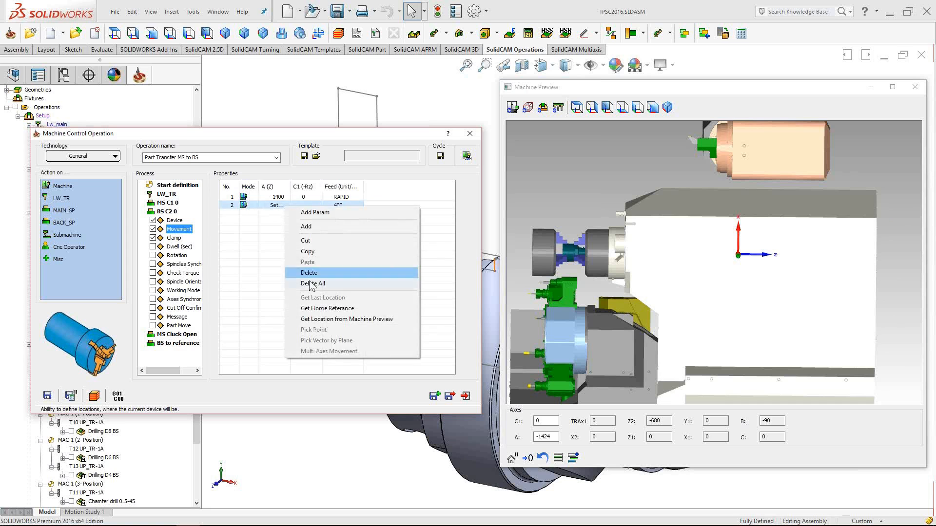
pyautogui.click(296, 290)
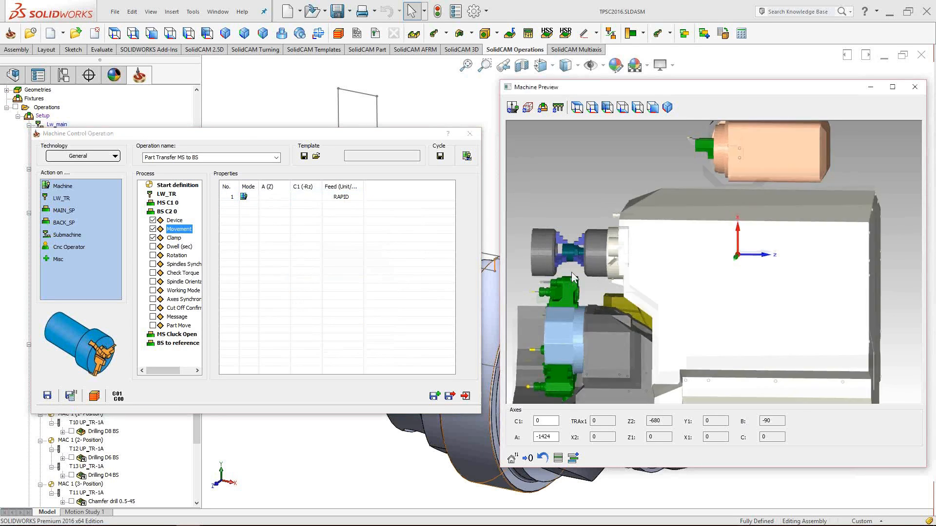
# - Reset the preview and slide the back spindle through A -100, -800 and -1200
pyautogui.scroll(-2, 638, 299)
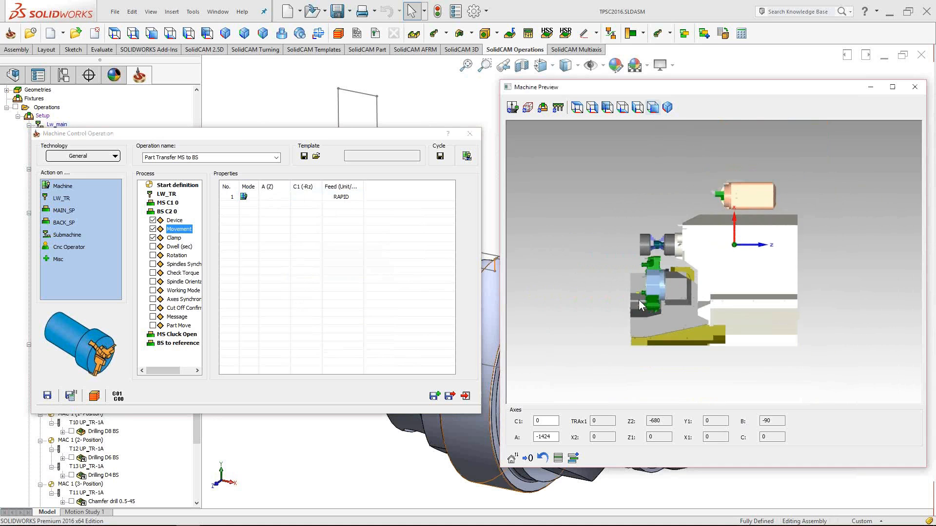
pyautogui.scroll(5, 677, 268)
pyautogui.scroll(2, 687, 273)
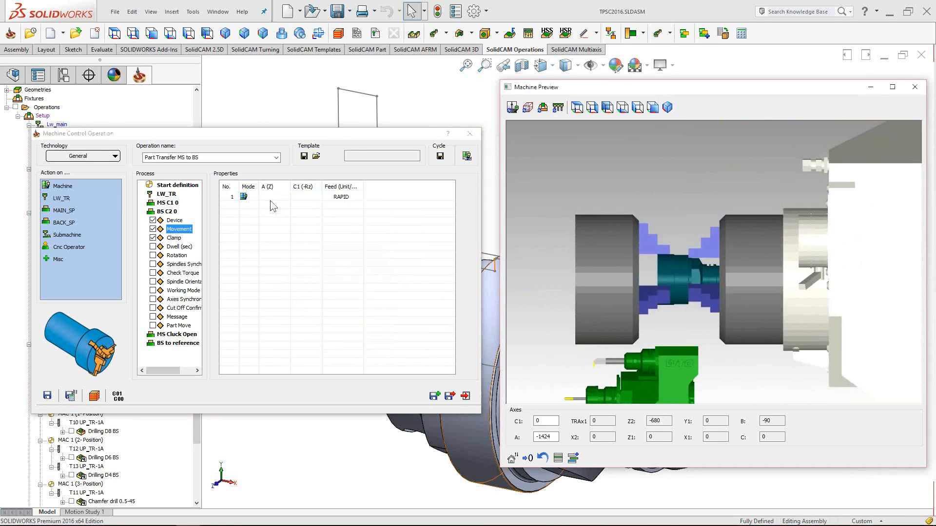
pyautogui.click(511, 108)
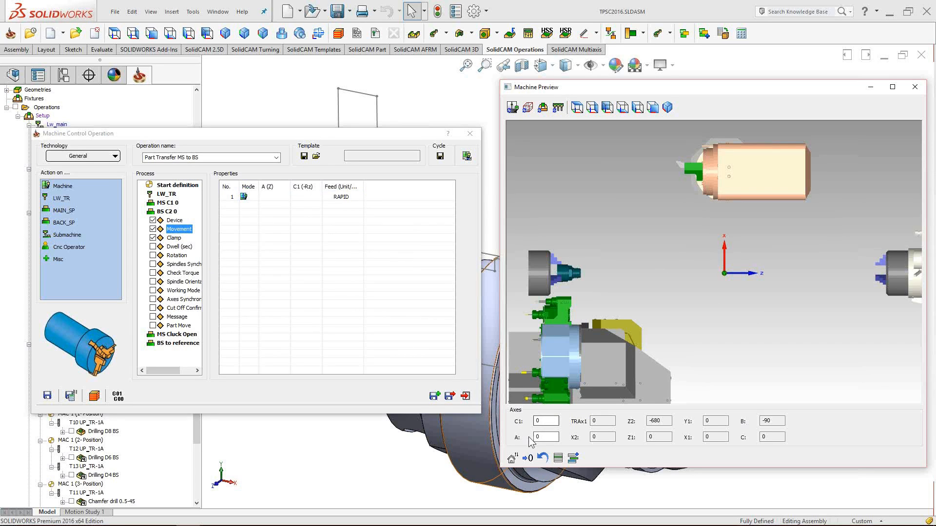
pyautogui.scroll(2, 686, 311)
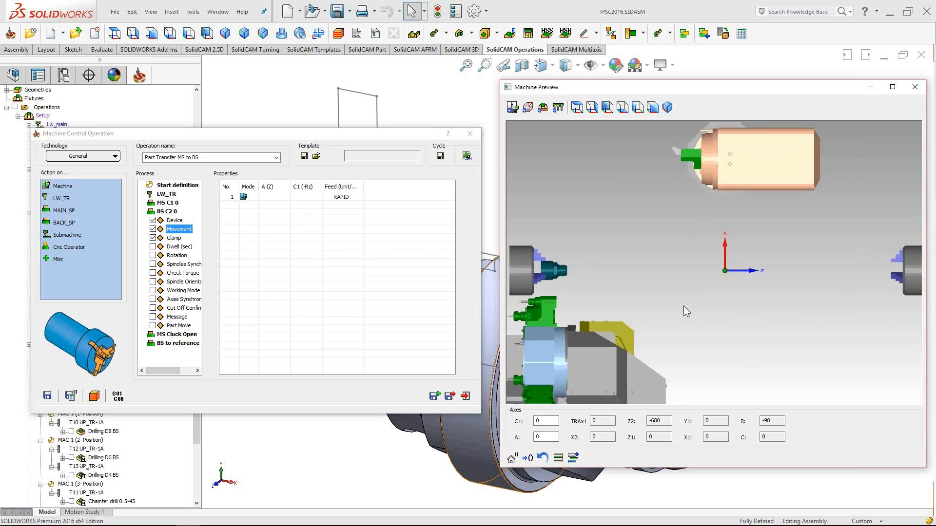
pyautogui.click(548, 437)
pyautogui.press('BackSpace')
pyautogui.write('-100')
pyautogui.press('Return')
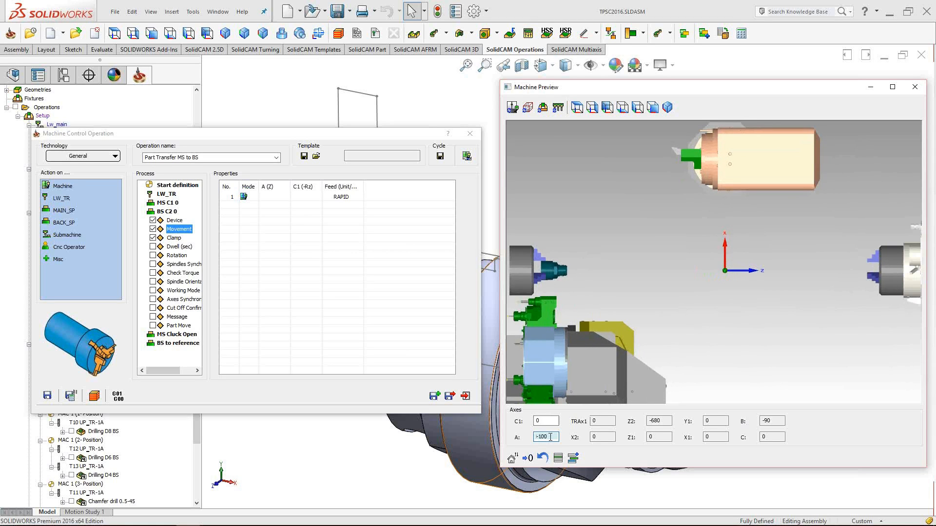
pyautogui.press('BackSpace')
pyautogui.press('BackSpace')
pyautogui.press('BackSpace')
pyautogui.write('800')
pyautogui.press('Return')
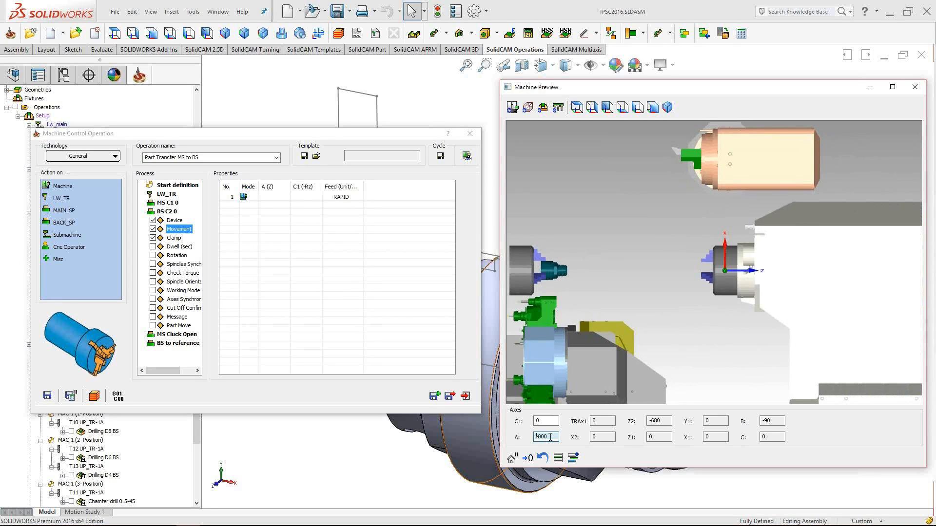
pyautogui.press('BackSpace')
pyautogui.press('BackSpace')
pyautogui.press('BackSpace')
pyautogui.write('1200')
pyautogui.press('Return')
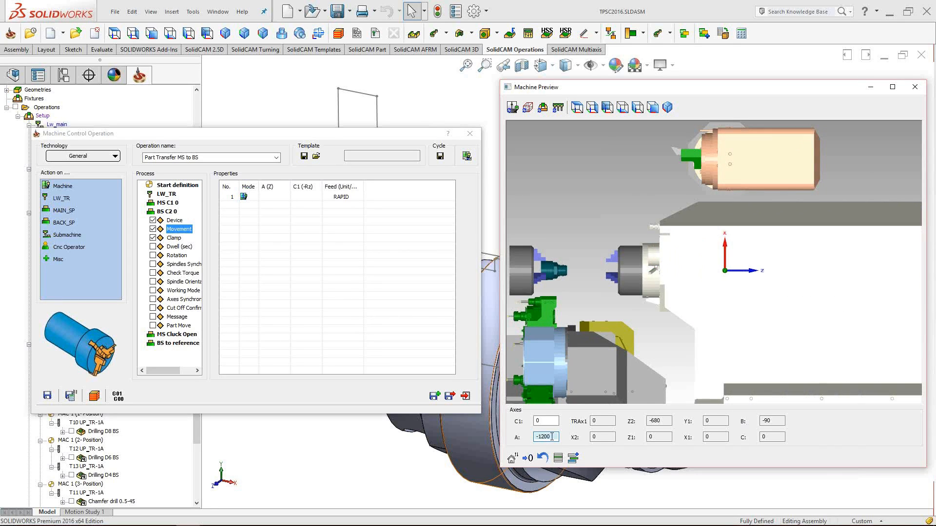
# - Set the back spindle's A axis to -1400 so it meets the part
pyautogui.click(553, 436)
pyautogui.press('BackSpace')
pyautogui.press('BackSpace')
pyautogui.press('BackSpace')
pyautogui.write('400')
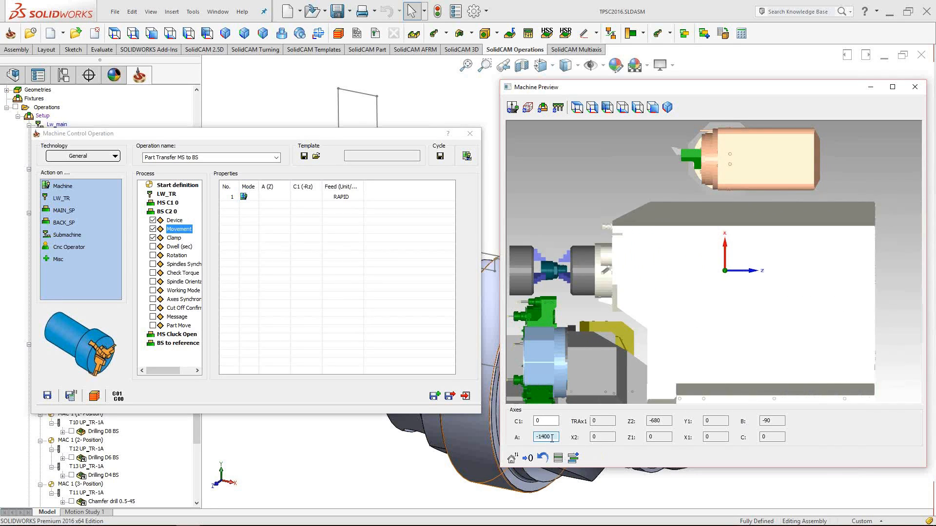
pyautogui.press('Return')
pyautogui.scroll(5, 569, 264)
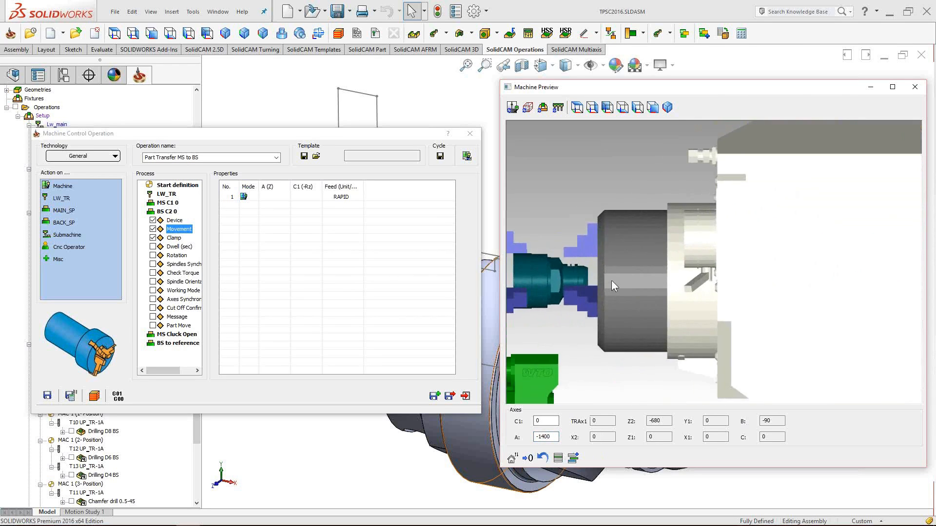
pyautogui.scroll(2, 644, 282)
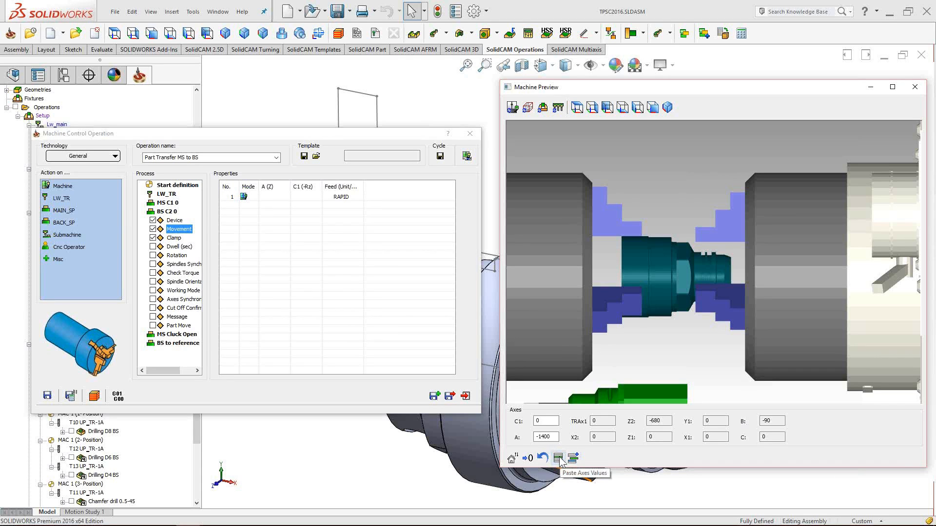
pyautogui.click(229, 197)
pyautogui.click(227, 197)
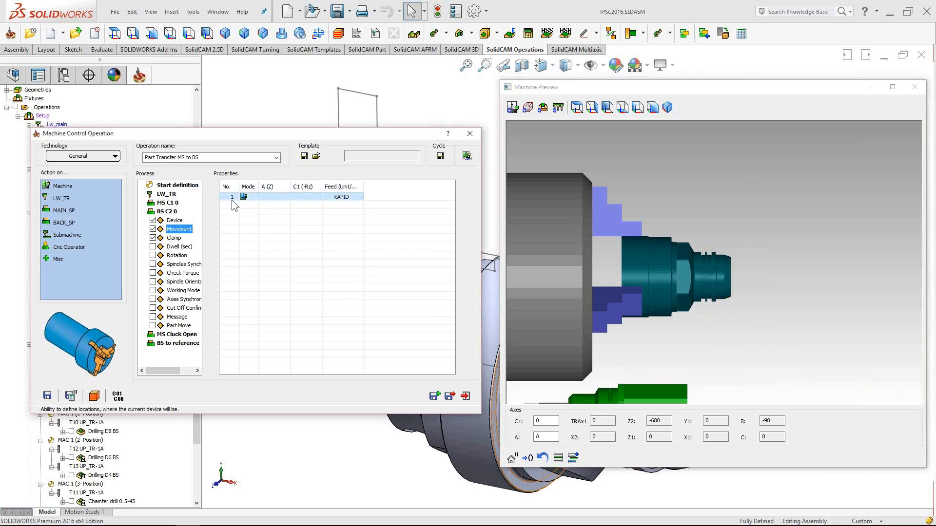
pyautogui.click(544, 437)
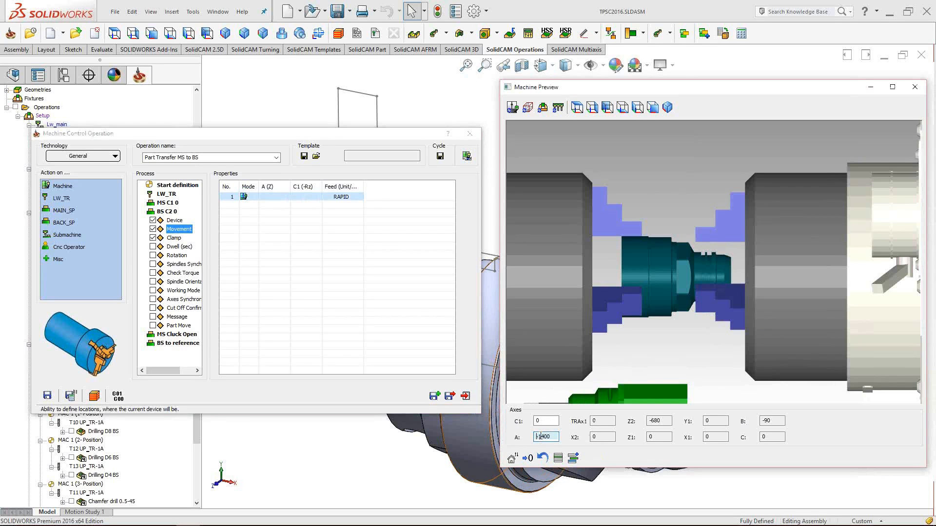
pyautogui.click(558, 458)
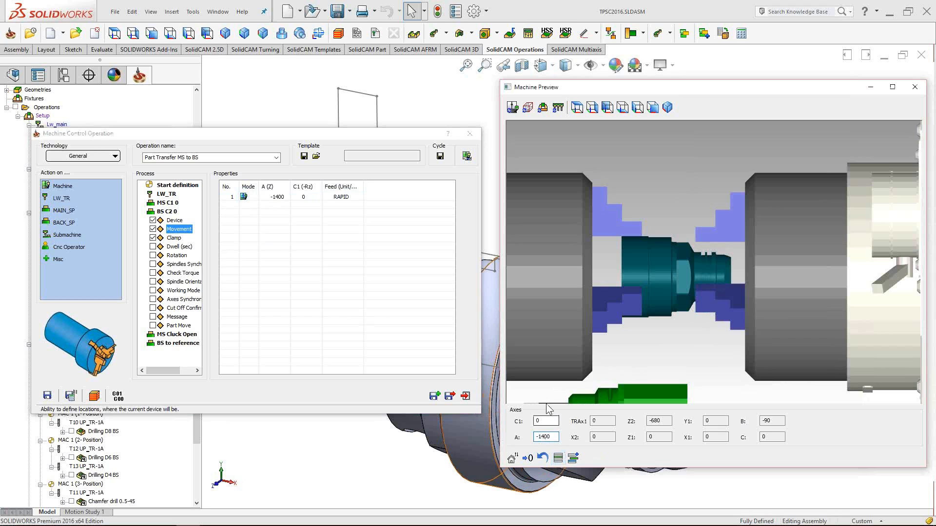
pyautogui.click(285, 198)
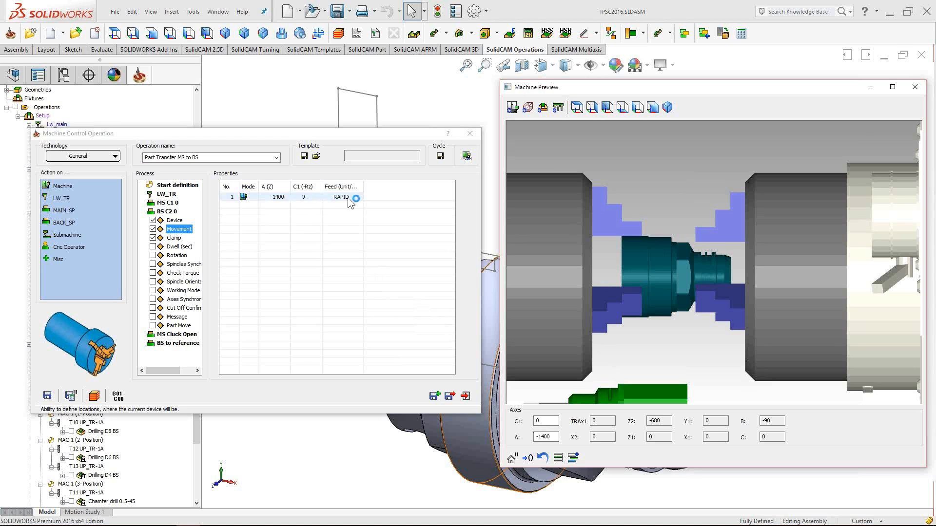
pyautogui.click(331, 196)
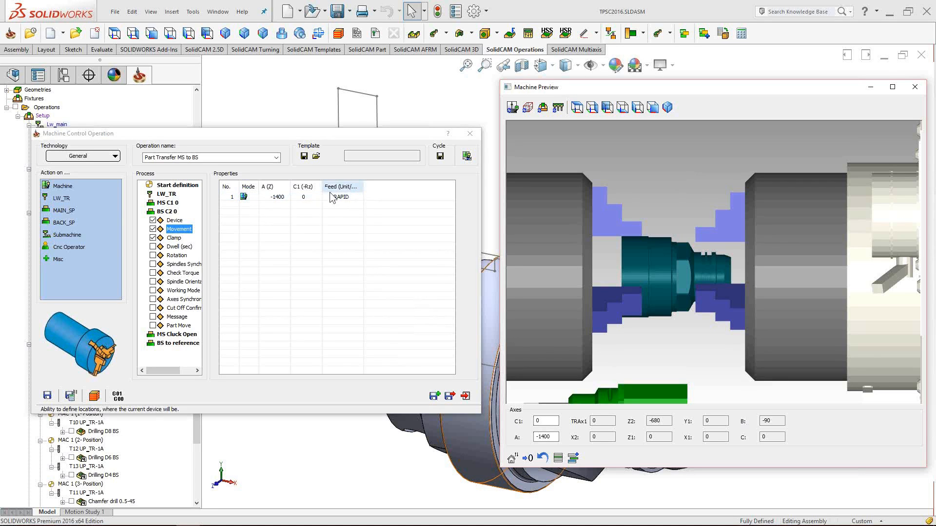
pyautogui.doubleClick(556, 437)
pyautogui.scroll(-2, 556, 437)
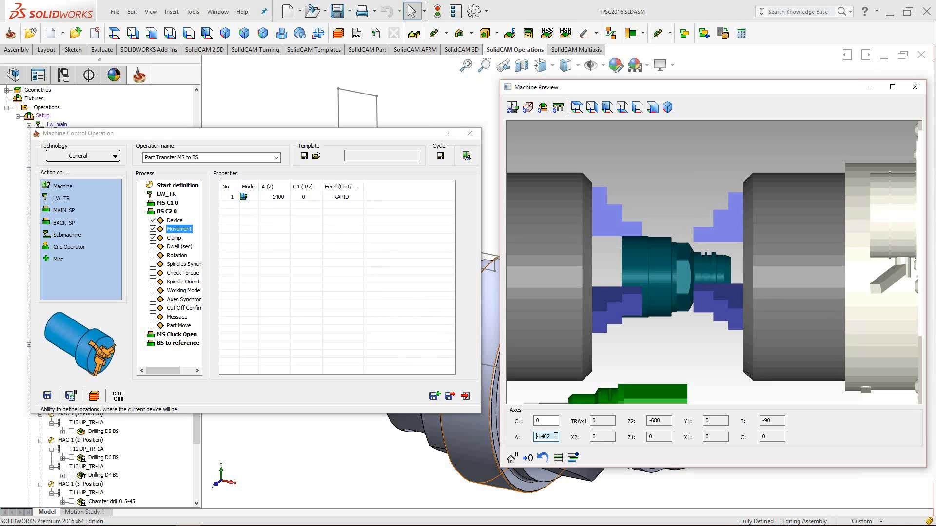
pyautogui.rightClick(279, 197)
pyautogui.click(307, 262)
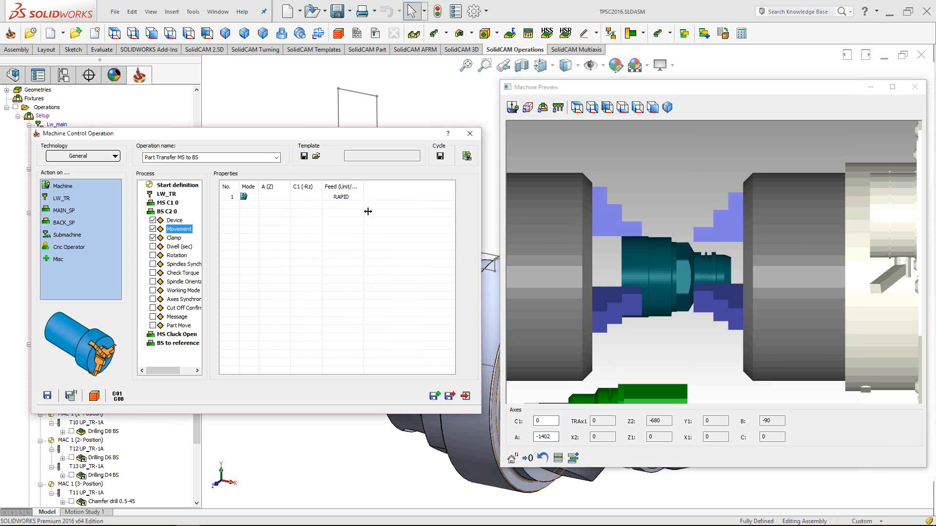
pyautogui.click(553, 437)
pyautogui.press('BackSpace')
pyautogui.write('0')
pyautogui.press('Return')
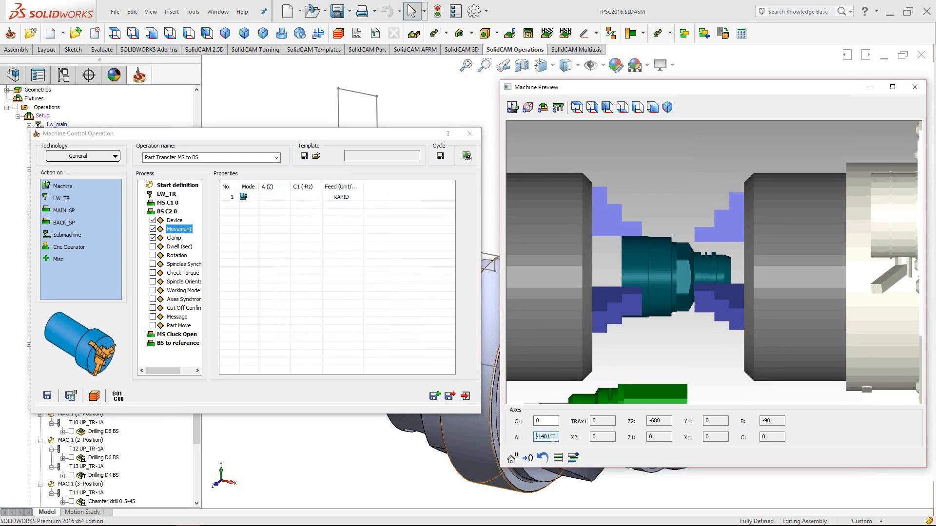
# - Record A -1400 and C1 0 as movement row 1, then select row 2
pyautogui.click(573, 459)
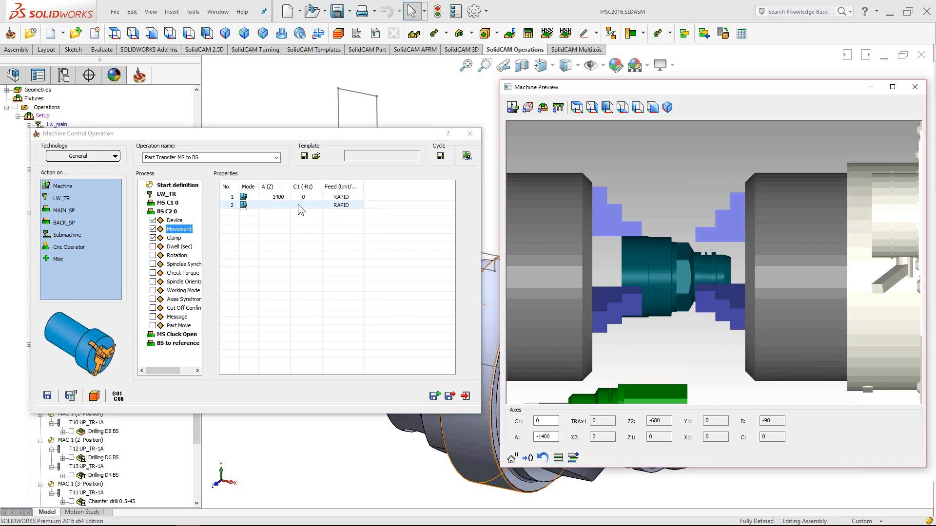
pyautogui.click(280, 206)
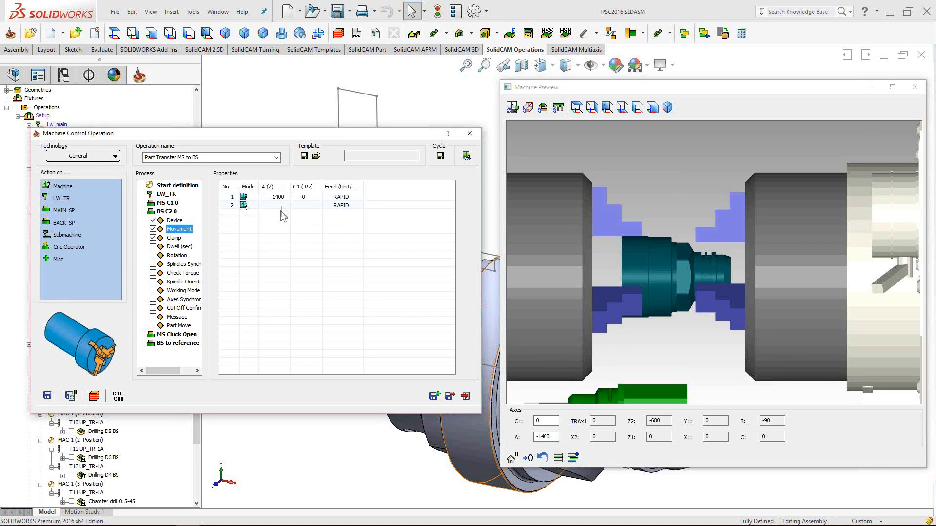
pyautogui.click(238, 207)
pyautogui.click(595, 420)
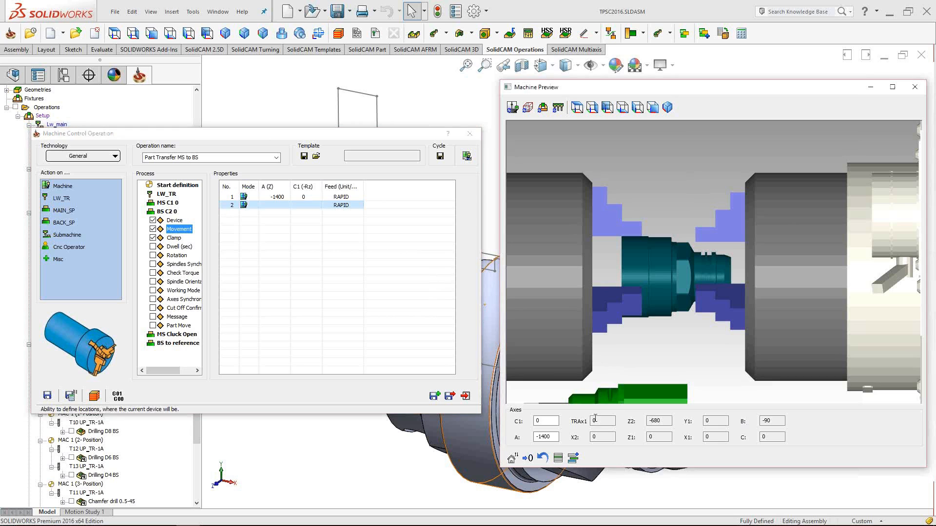
# - Edit the preview's A axis to -1410 and roll it to -1424
pyautogui.scroll(2, 702, 255)
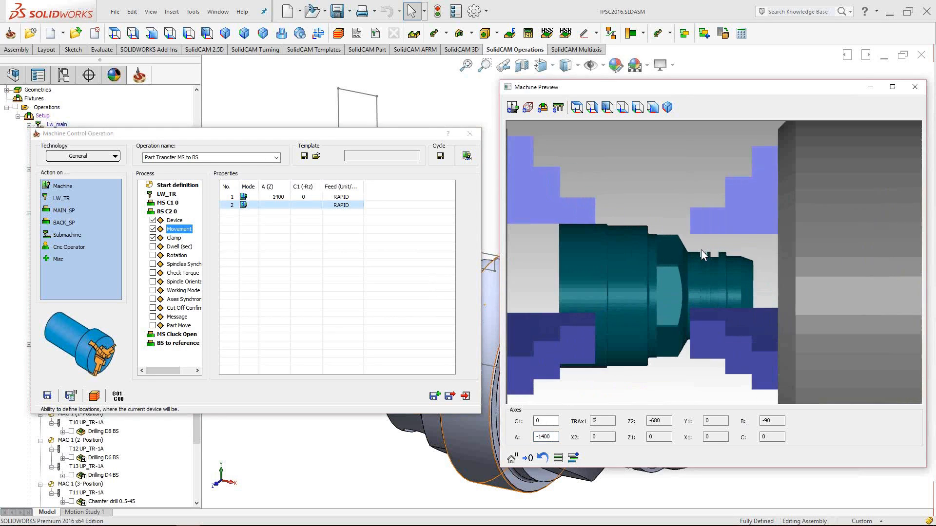
pyautogui.doubleClick(545, 436)
pyautogui.write('-1410')
pyautogui.scroll(-14, 553, 437)
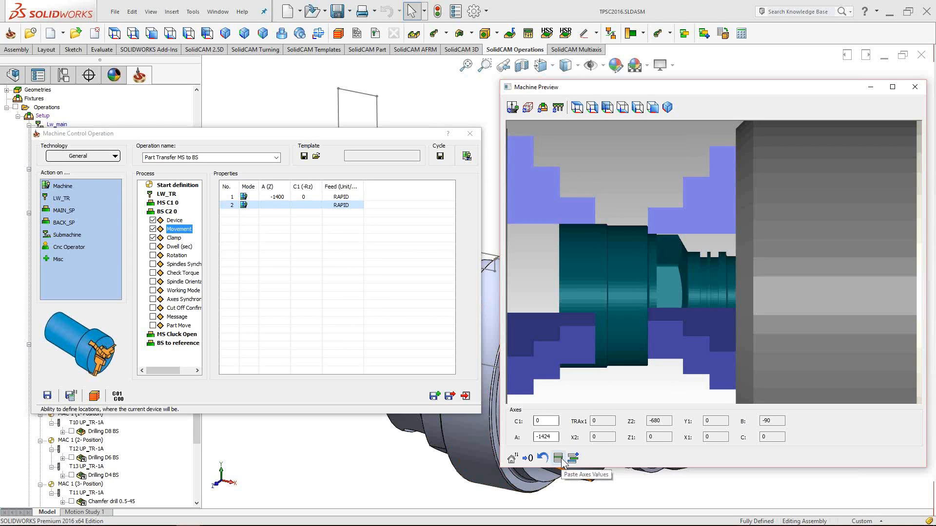
pyautogui.moveTo(413, 136); pyautogui.dragTo(367, 240)
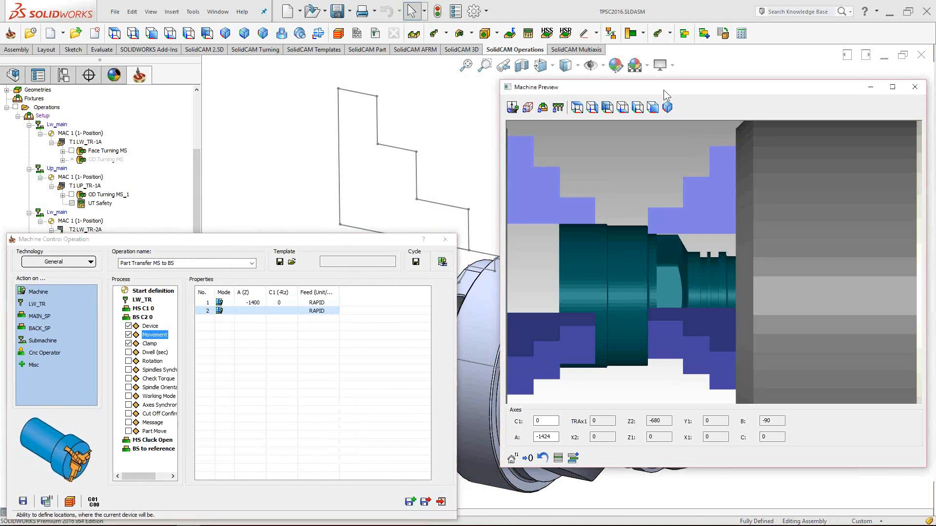
# - Separate the operation and preview windows and switch to the CAM ZX view
pyautogui.moveTo(663, 89); pyautogui.dragTo(670, 85)
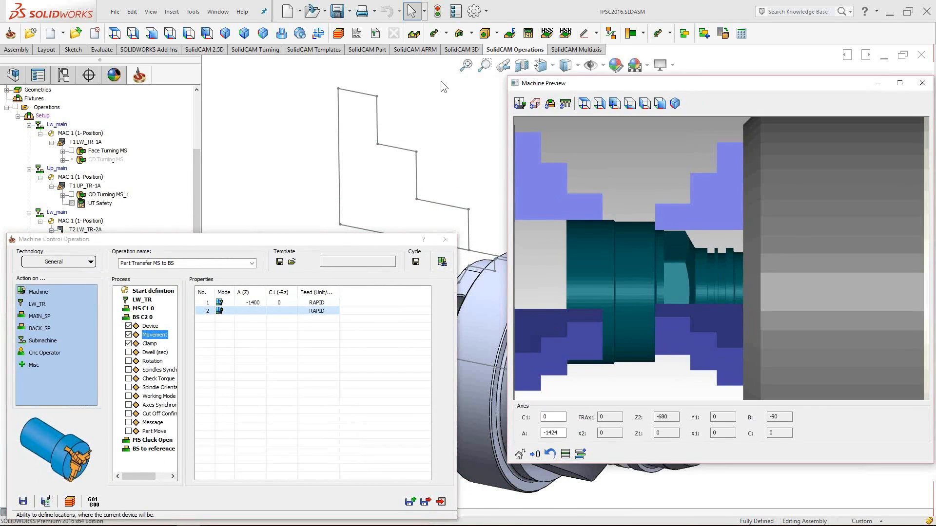
pyautogui.click(319, 34)
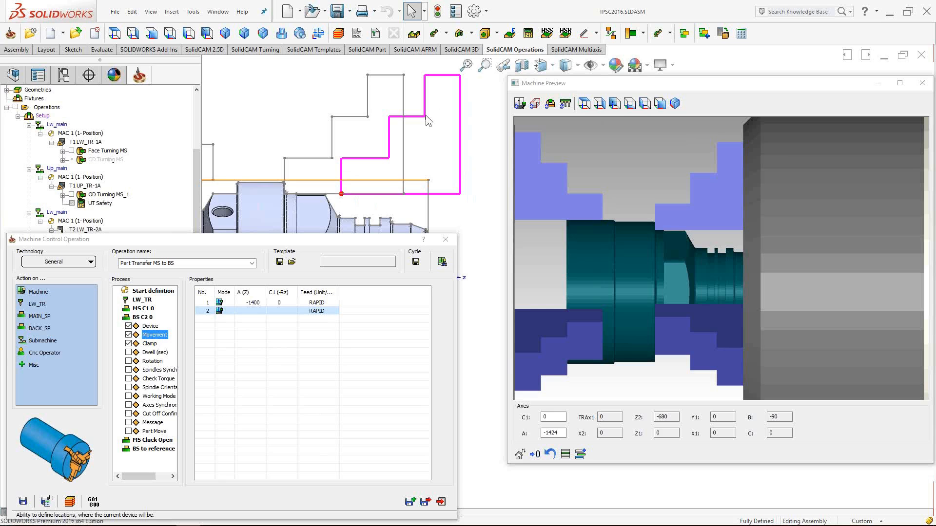
# - Open the Cell Editor for movement row 2's A (Z) value
pyautogui.click(254, 311)
pyautogui.click(262, 312)
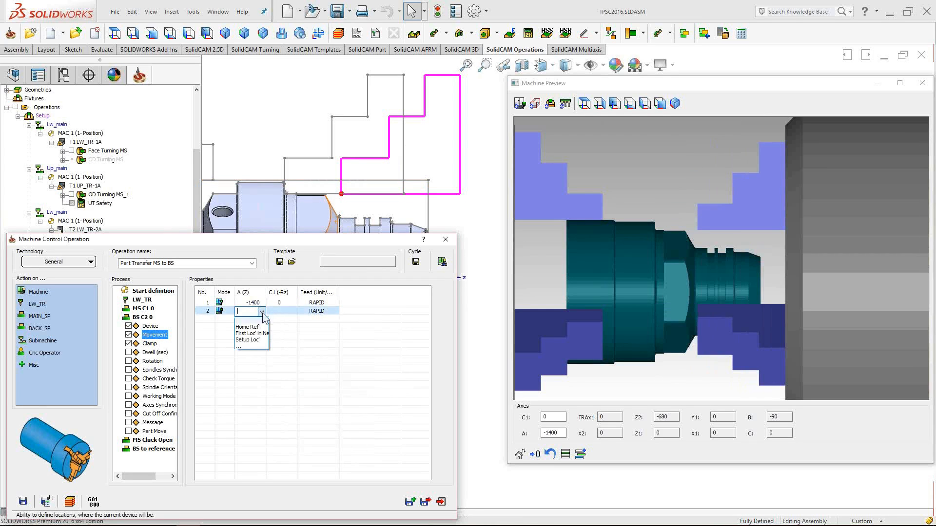
pyautogui.click(247, 347)
pyautogui.moveTo(33, 248); pyautogui.dragTo(75, 224)
# - Try A (Z) positions -400 and -1412, then set it to 0 and confirm
pyautogui.doubleClick(71, 239)
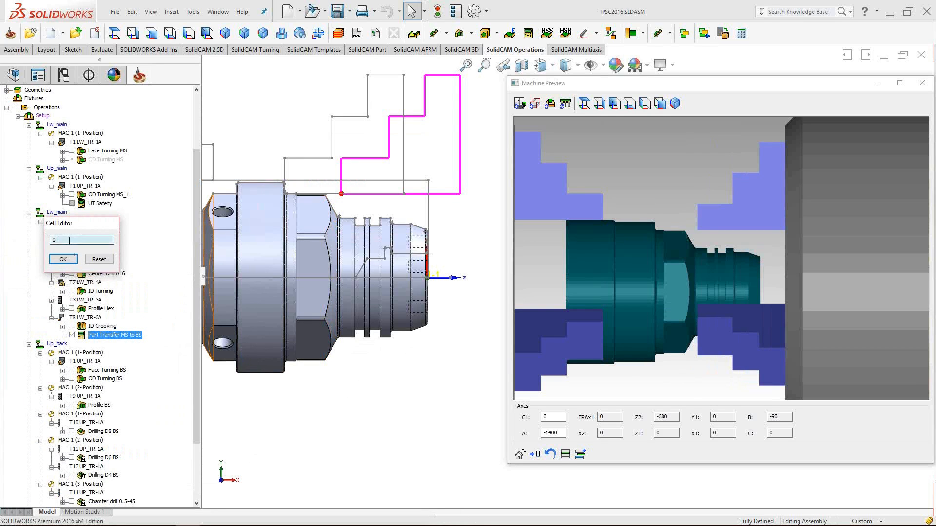
pyautogui.write('-400')
pyautogui.doubleClick(72, 240)
pyautogui.write('-1400')
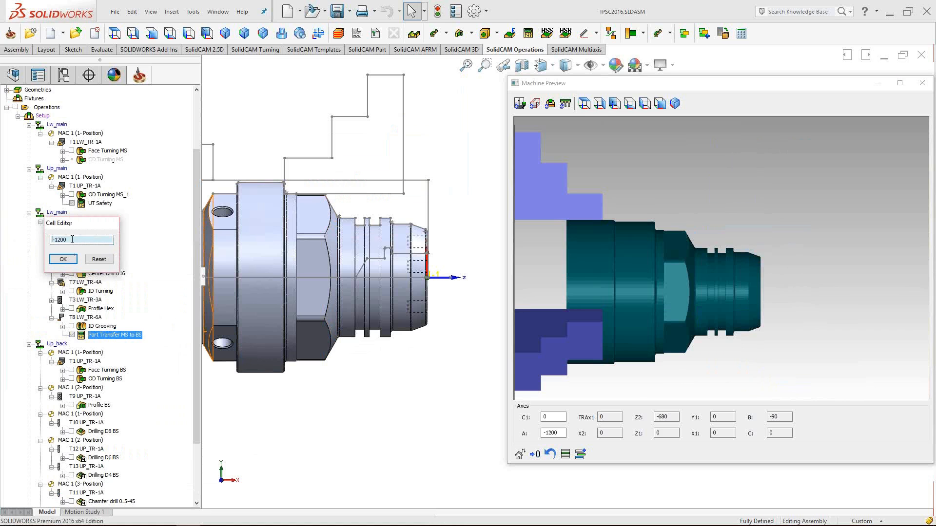
pyautogui.write('-1412')
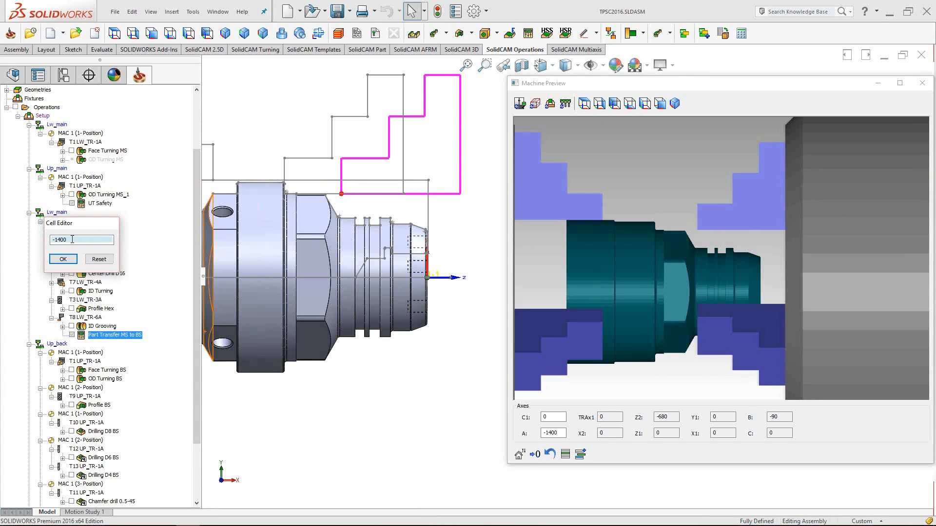
pyautogui.scroll(-12, 72, 239)
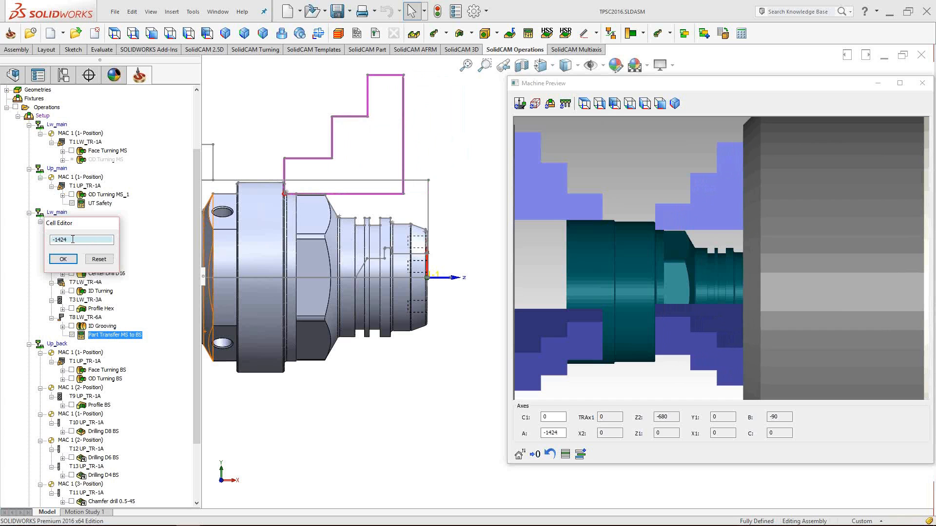
pyautogui.moveTo(73, 240); pyautogui.dragTo(28, 234)
pyautogui.write('0')
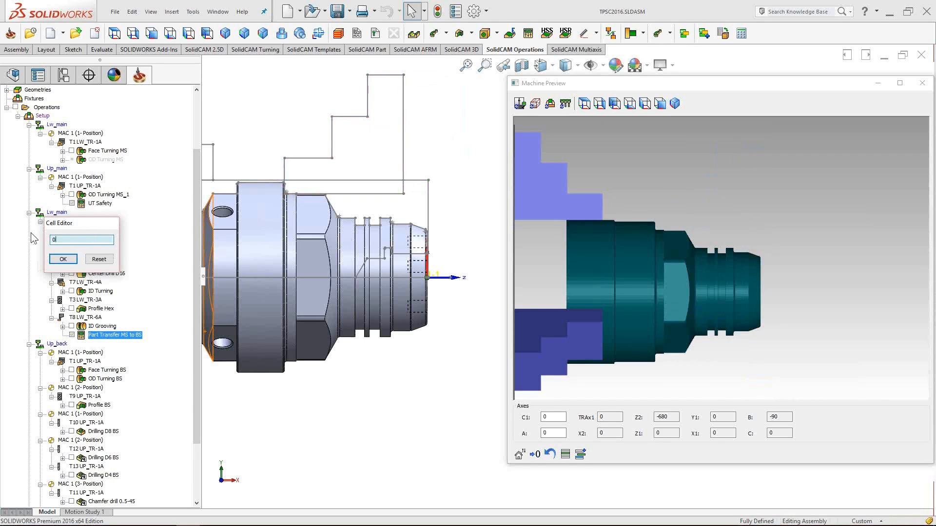
pyautogui.click(58, 259)
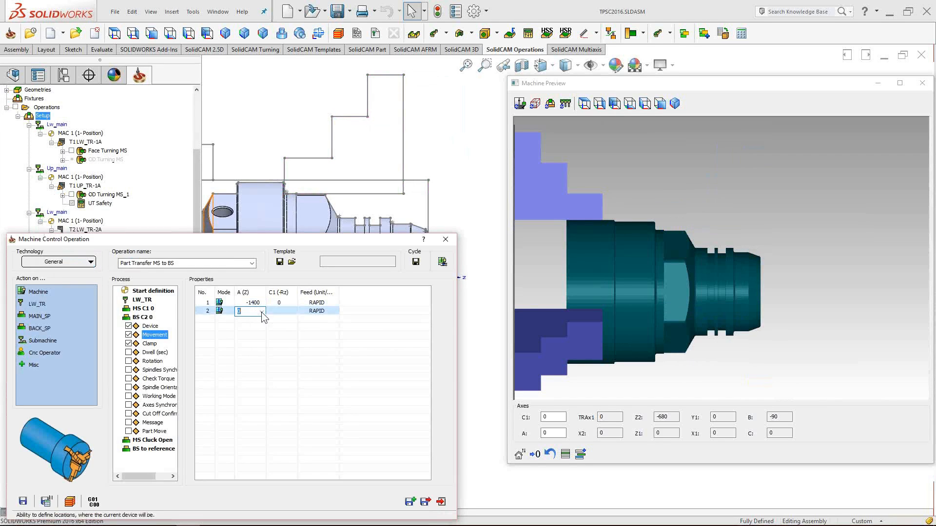
pyautogui.click(262, 311)
# - Point movement row 2 at Setup Loc' with a feed of 500 instead of RAPID
pyautogui.click(260, 341)
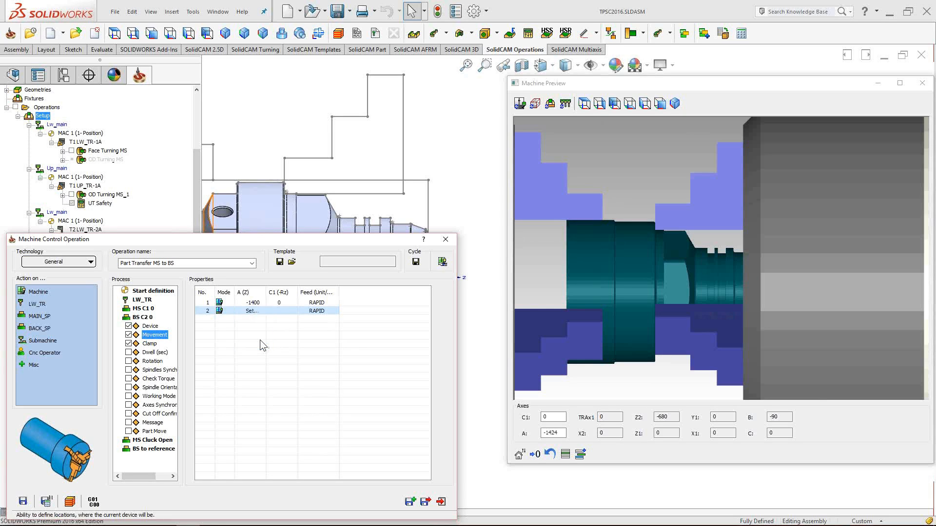
pyautogui.click(591, 307)
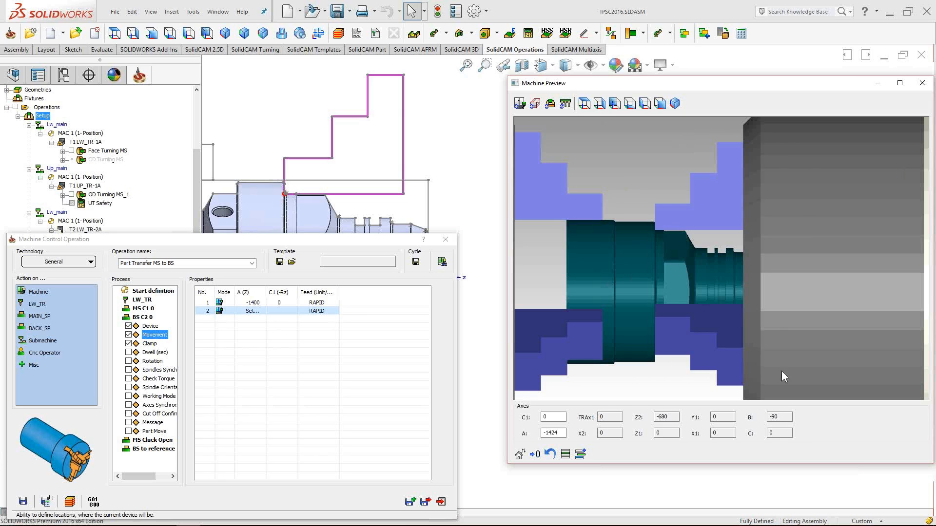
pyautogui.click(319, 312)
pyautogui.write('500')
pyautogui.press('Return')
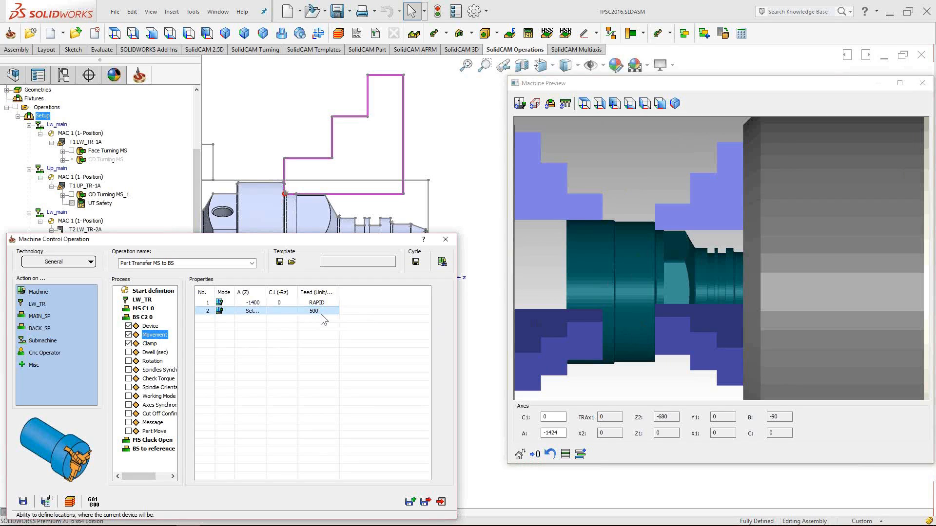
pyautogui.moveTo(311, 239); pyautogui.dragTo(356, 147)
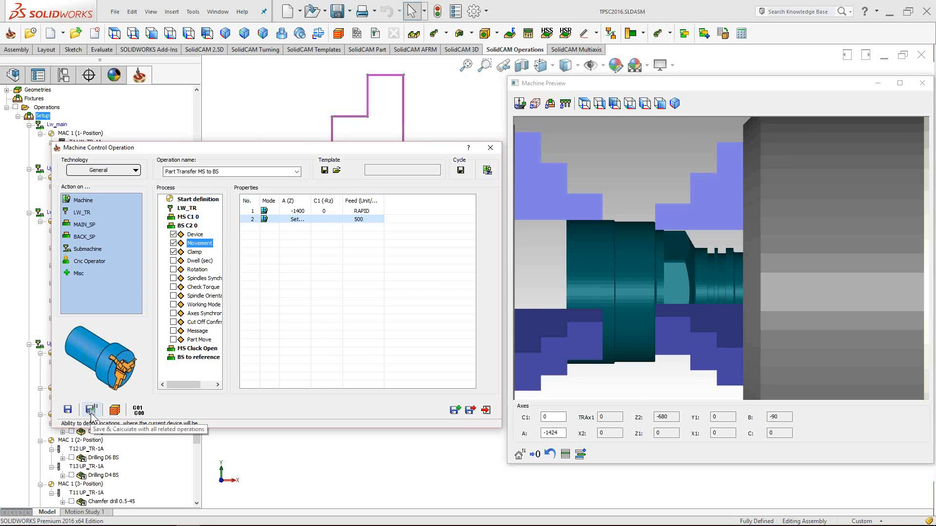
# - Orbit, pan and zoom the Machine Preview to inspect the spindles and turret
pyautogui.click(626, 88)
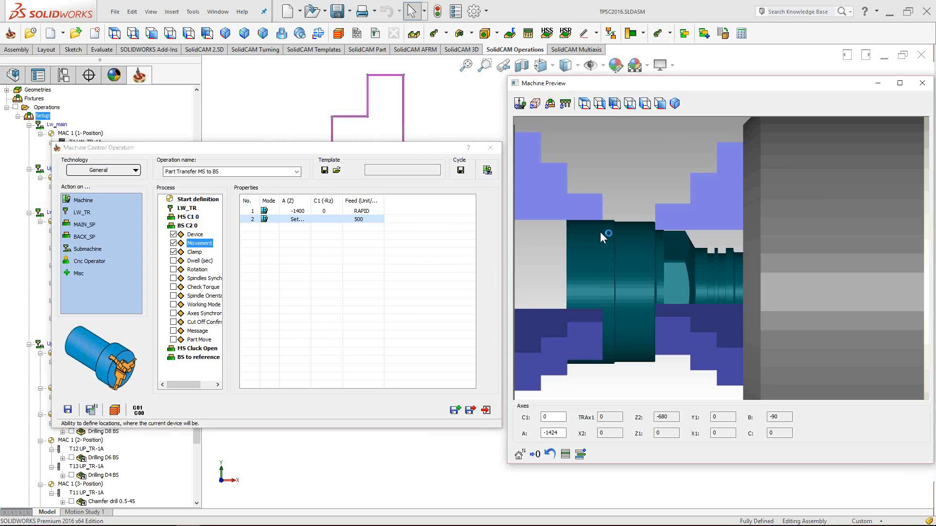
pyautogui.scroll(-5, 600, 232)
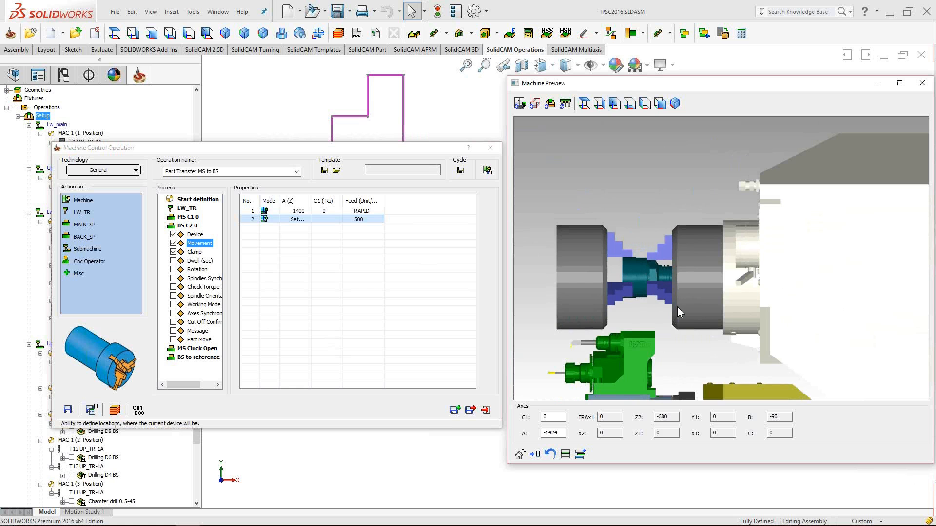
pyautogui.moveTo(726, 292); pyautogui.dragTo(767, 313, button='middle')
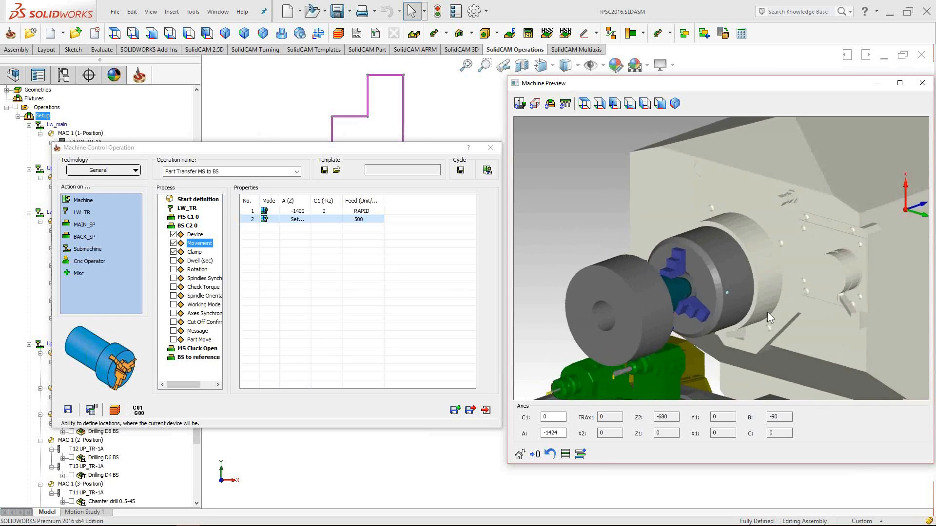
pyautogui.scroll(-5, 767, 312)
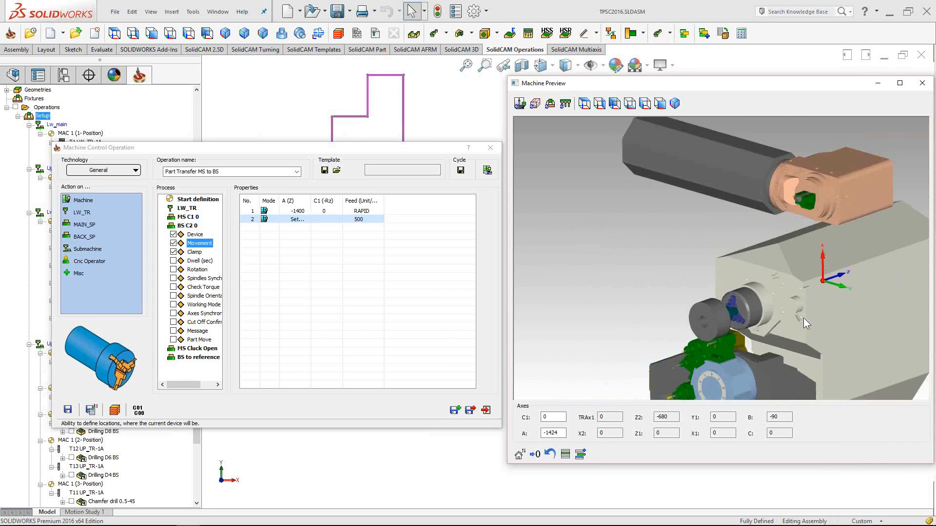
pyautogui.moveTo(805, 324); pyautogui.dragTo(778, 262, button='middle')
pyautogui.scroll(4, 798, 302)
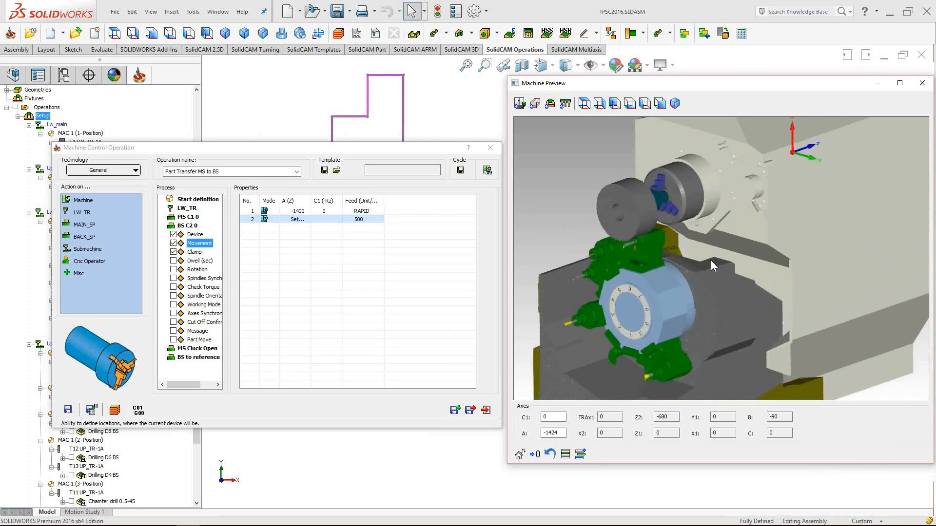
pyautogui.moveTo(711, 261); pyautogui.dragTo(721, 284, button='middle')
pyautogui.moveTo(694, 255); pyautogui.dragTo(665, 247, button='middle')
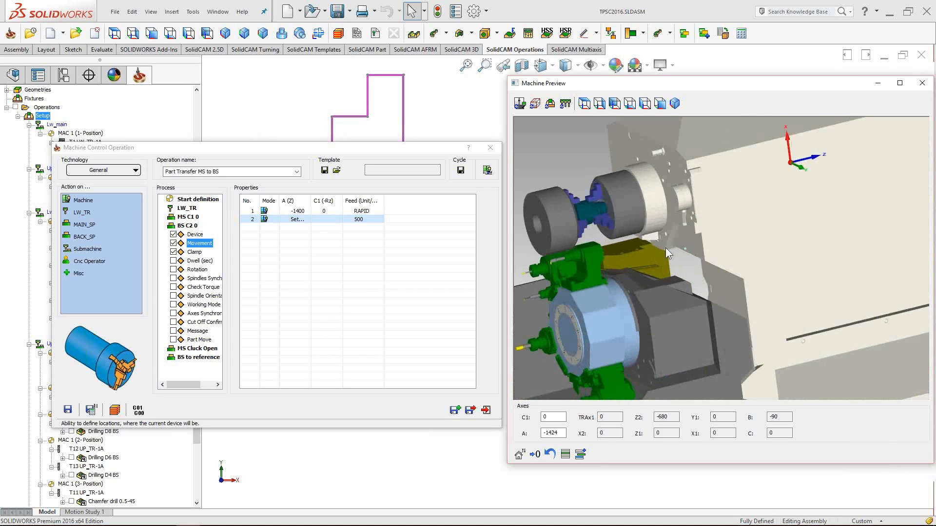
# - Save & Calculate the transfer operation, then advance the slide show to the MCO parameters slide
pyautogui.click(469, 411)
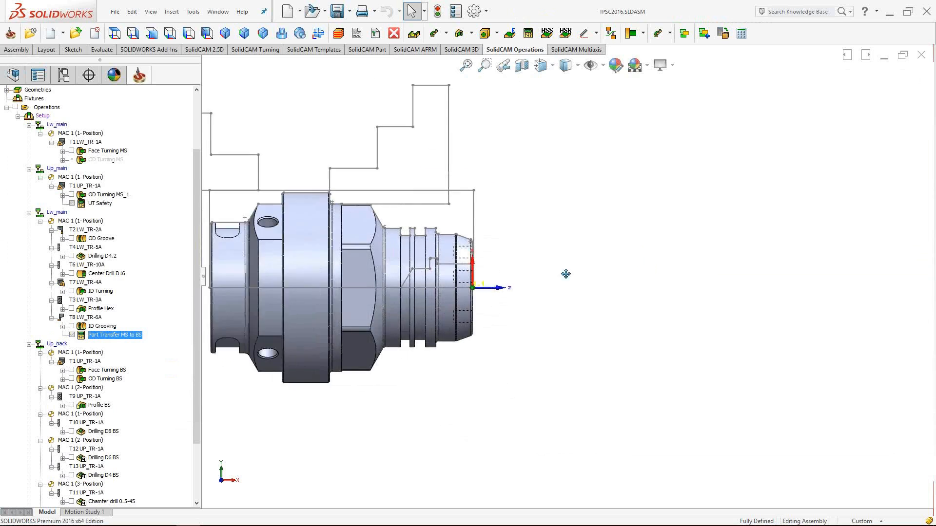
pyautogui.moveTo(548, 518)
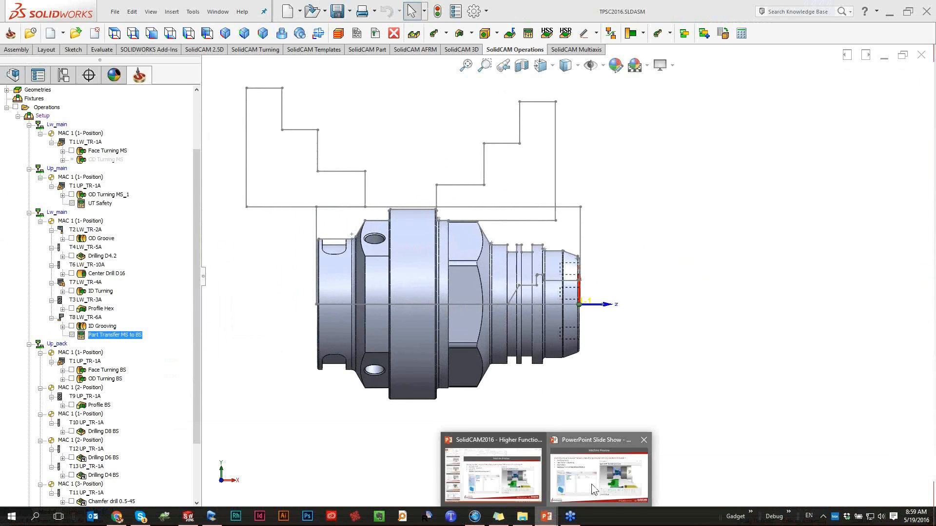
pyautogui.click(592, 484)
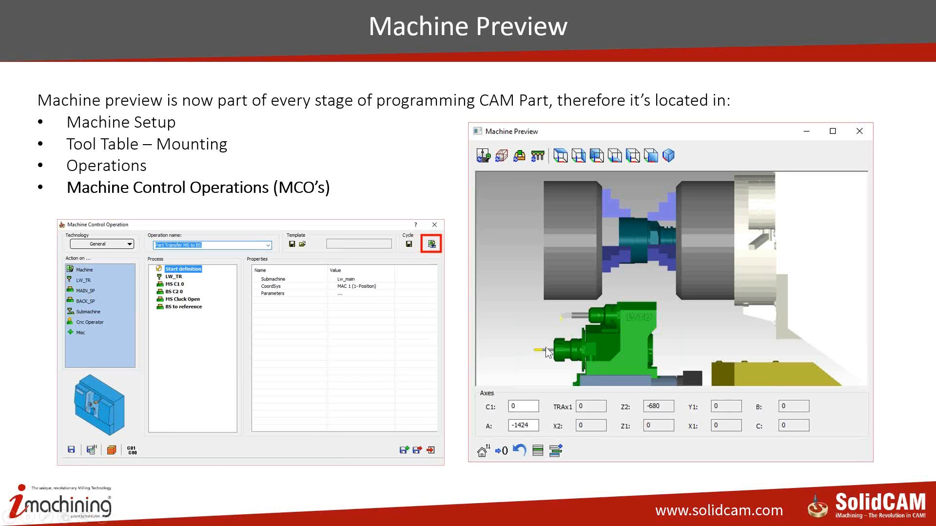
pyautogui.press('Right')
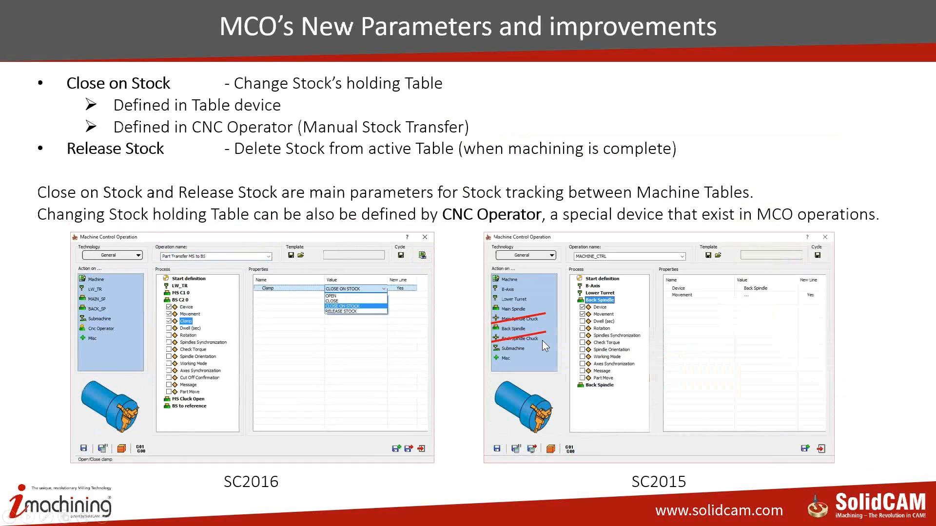
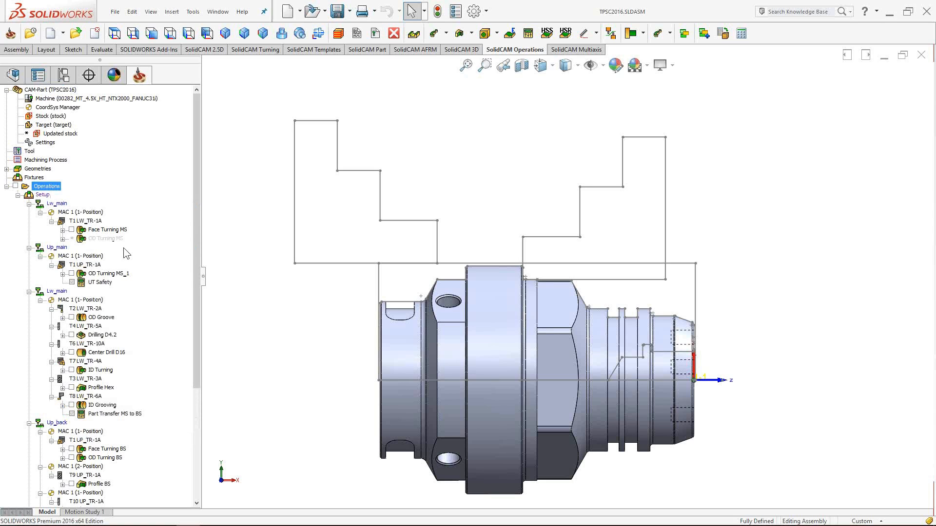
# - Select the Setup node holding all operations and bring up its context menu
pyautogui.click(43, 196)
pyautogui.rightClick(47, 197)
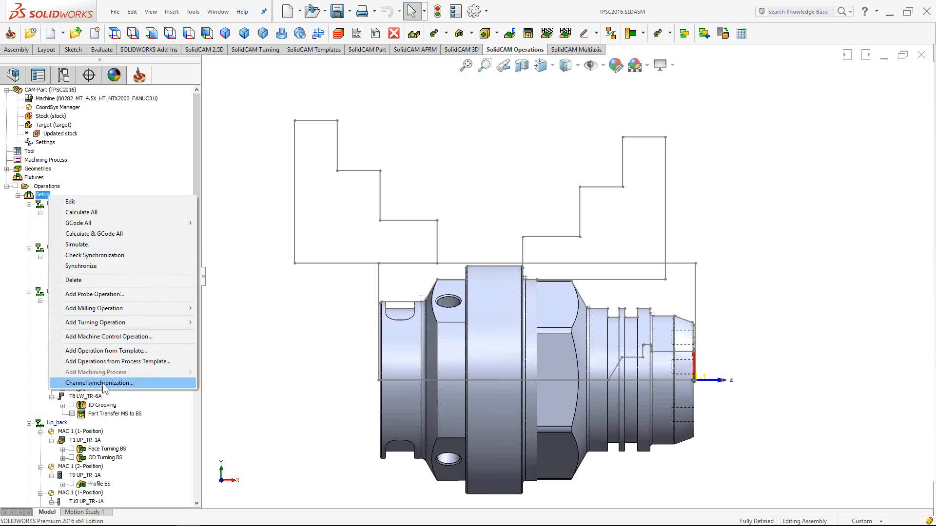
# - Open the Channel Synchronization grid with UP_TR and LW_TR side by side, then reposition and resize it
pyautogui.click(251, 326)
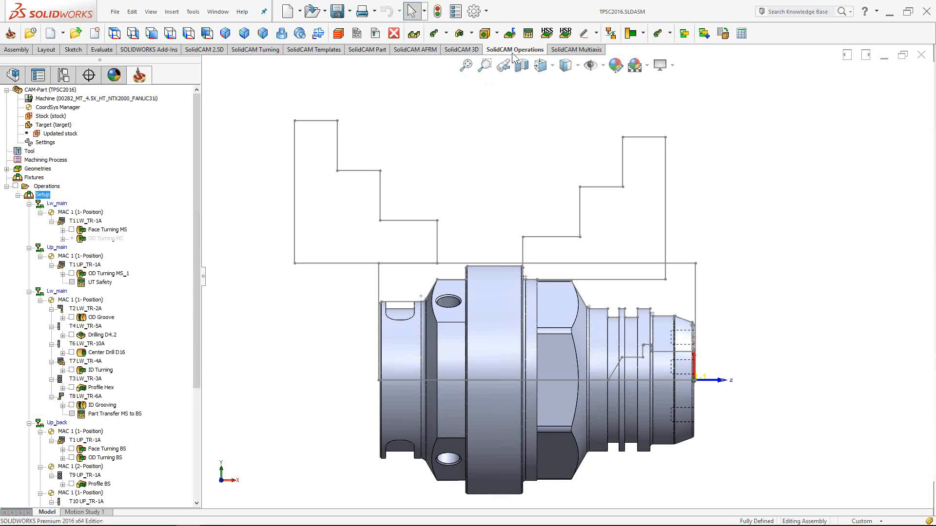
pyautogui.click(610, 34)
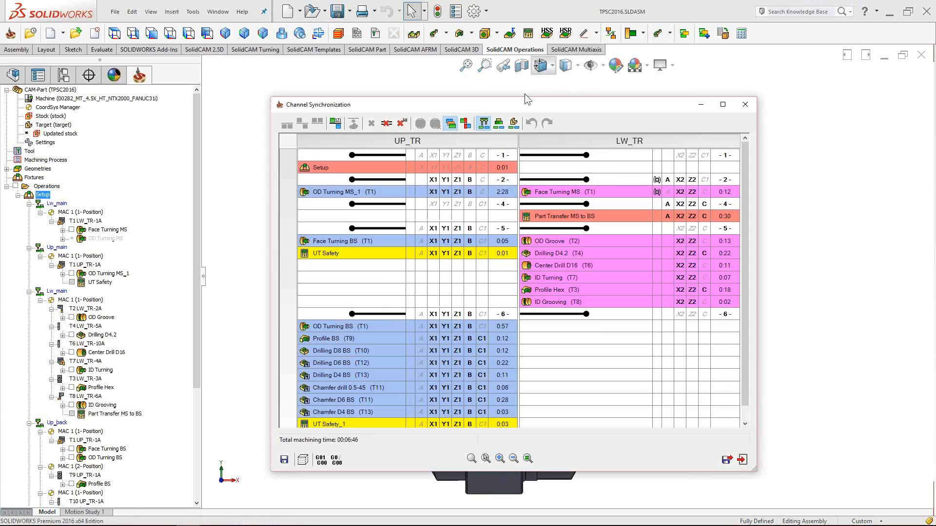
pyautogui.moveTo(495, 105); pyautogui.dragTo(513, 116)
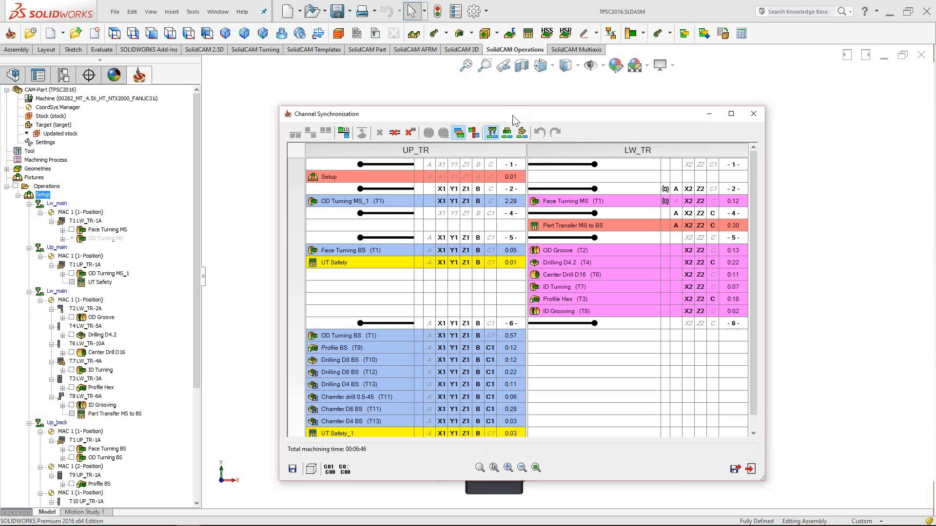
pyautogui.moveTo(526, 151); pyautogui.dragTo(523, 151)
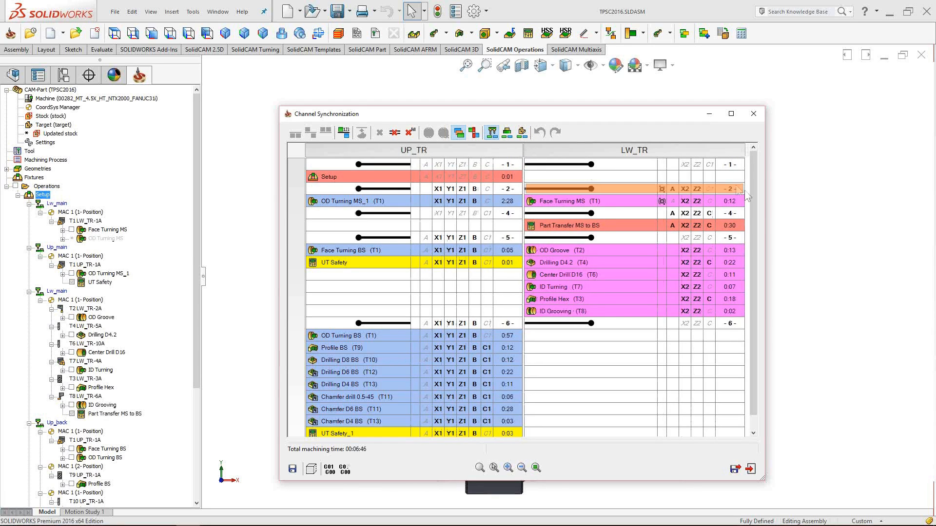
pyautogui.moveTo(753, 197); pyautogui.dragTo(752, 193)
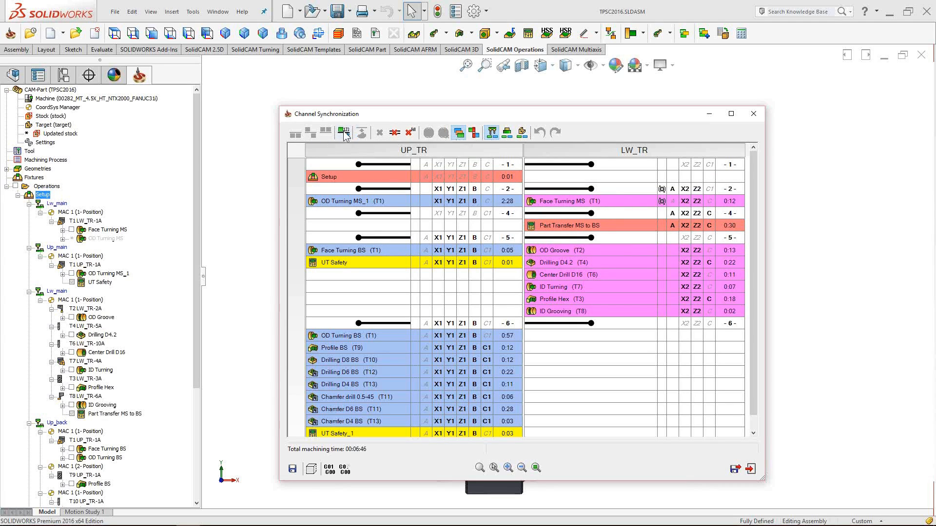
pyautogui.scroll(-1, 525, 384)
pyautogui.scroll(1, 526, 388)
pyautogui.scroll(-1, 77, 233)
pyautogui.scroll(-5, 78, 237)
pyautogui.scroll(6, 89, 251)
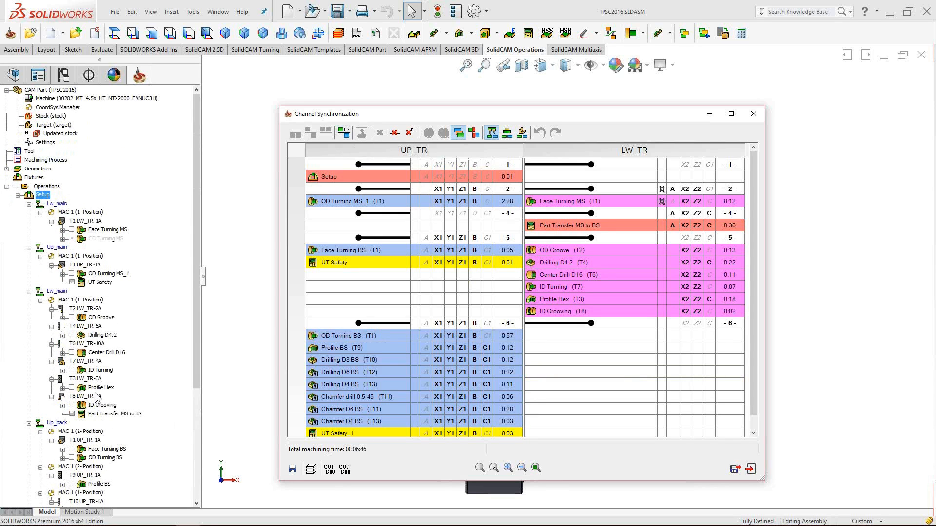
pyautogui.scroll(-5, 101, 238)
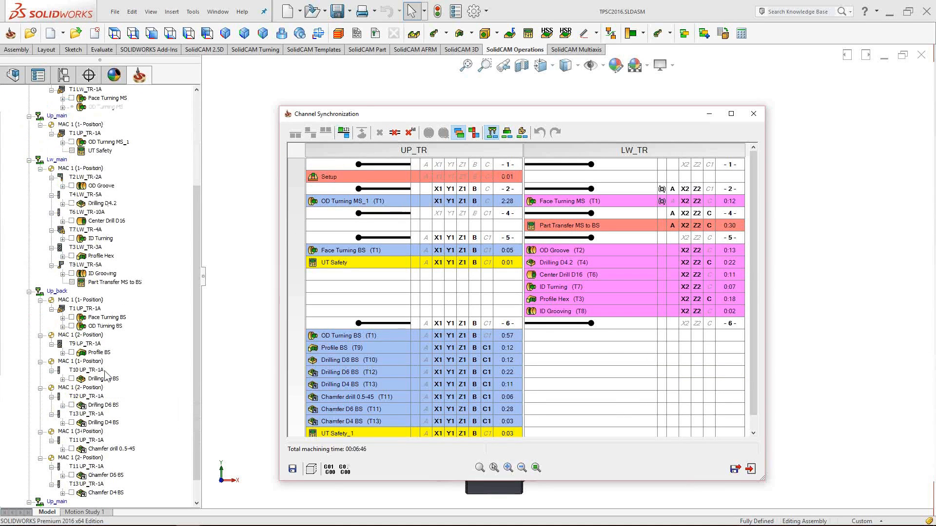
pyautogui.scroll(4, 107, 377)
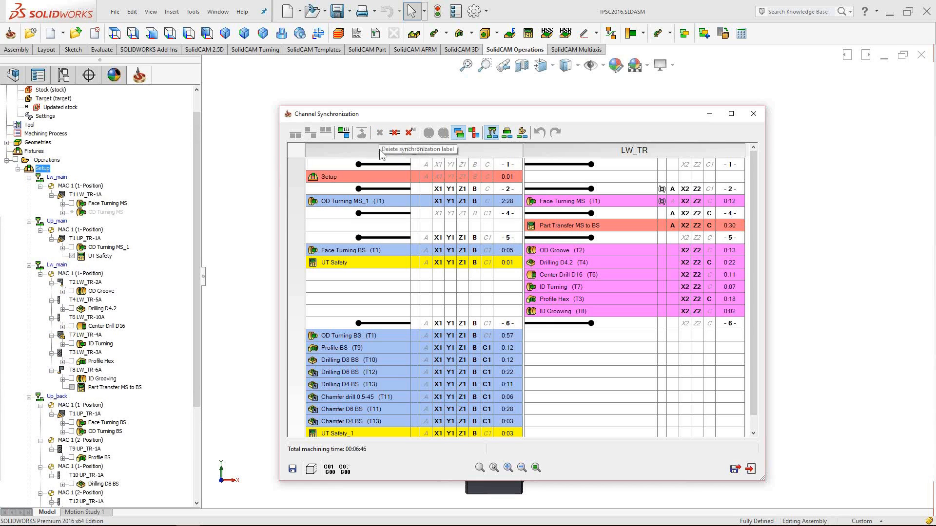
pyautogui.click(381, 165)
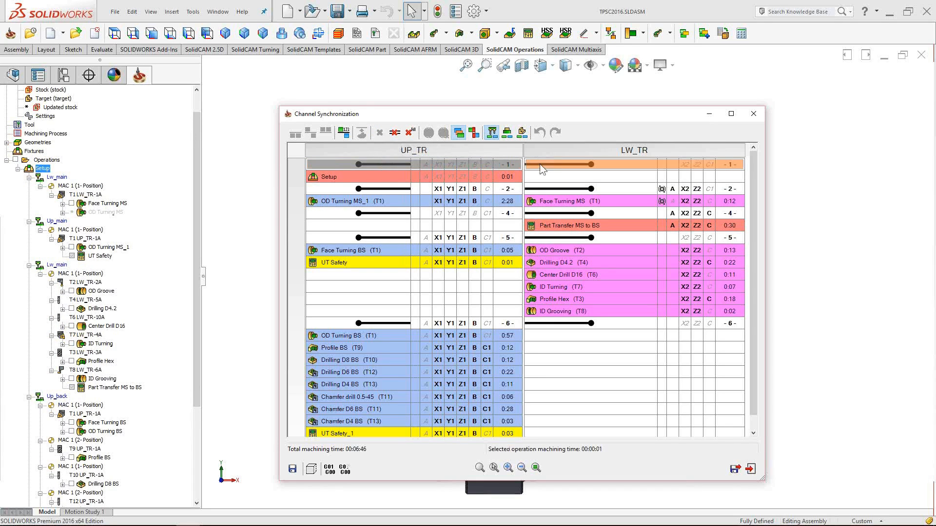
pyautogui.click(568, 165)
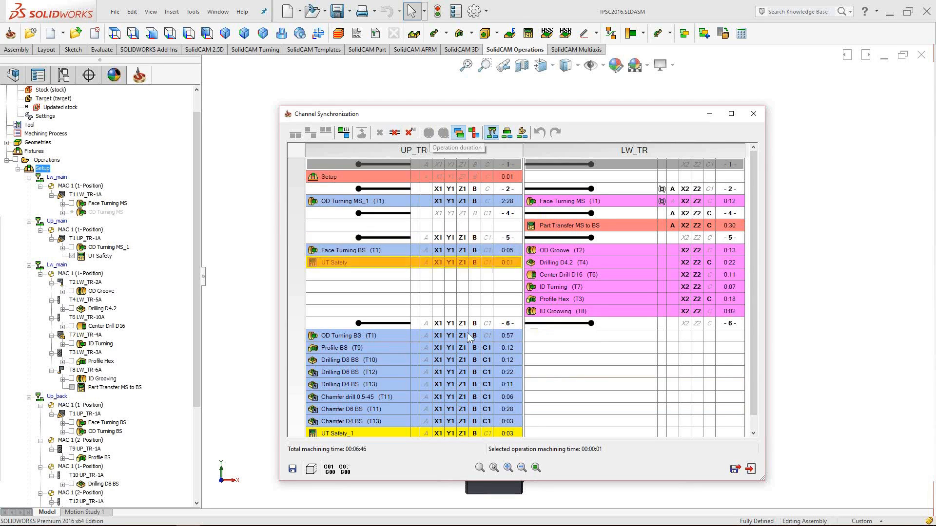
pyautogui.click(466, 359)
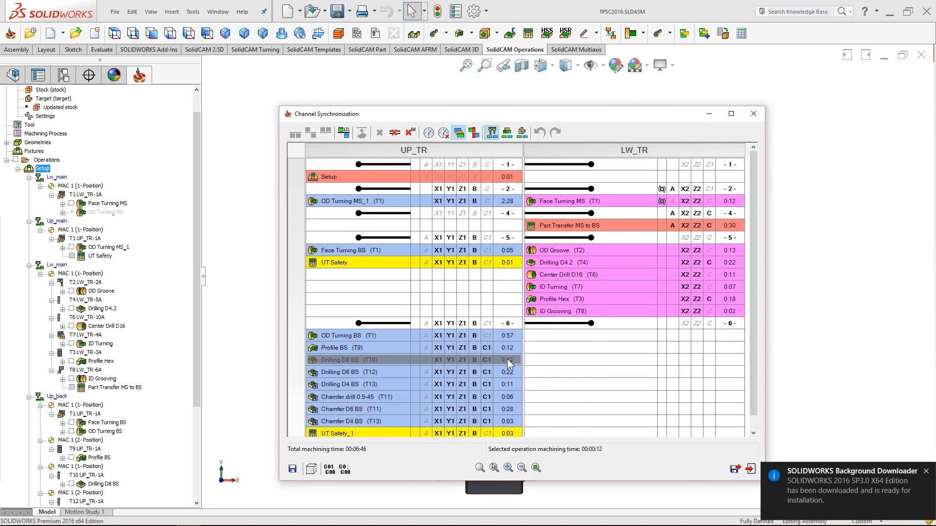
pyautogui.click(428, 133)
pyautogui.moveTo(569, 291); pyautogui.dragTo(559, 291)
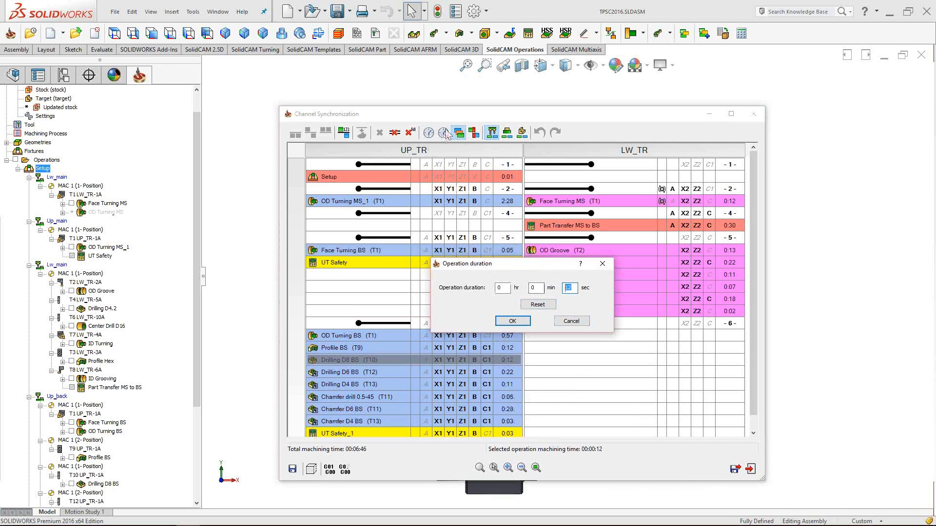
pyautogui.click(512, 321)
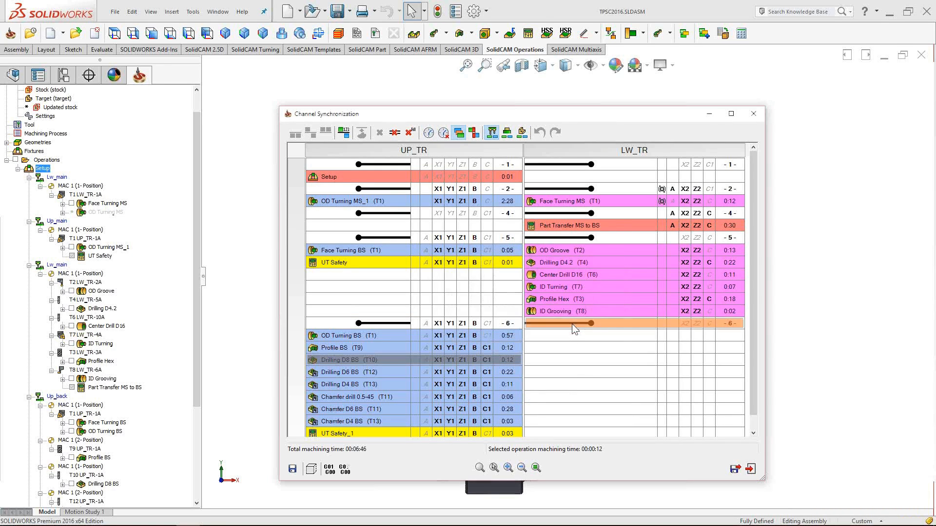
pyautogui.click(461, 135)
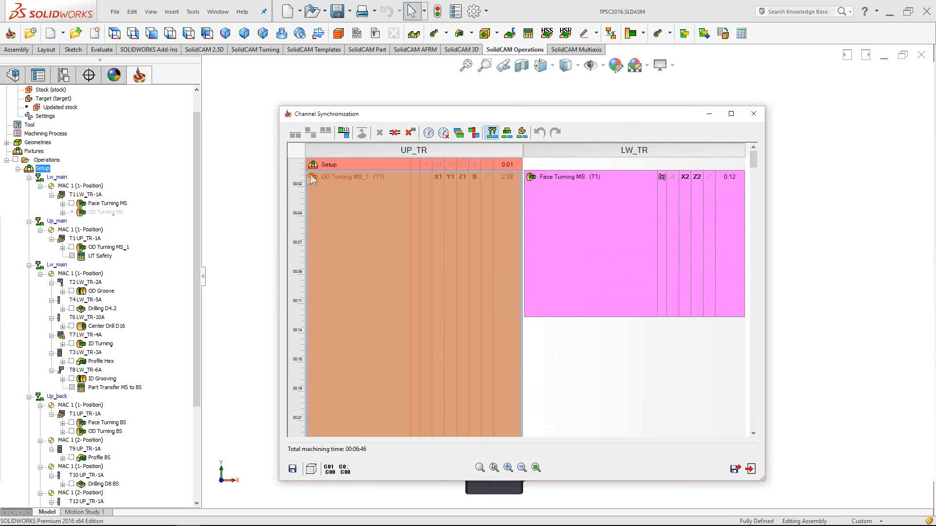
pyautogui.click(458, 133)
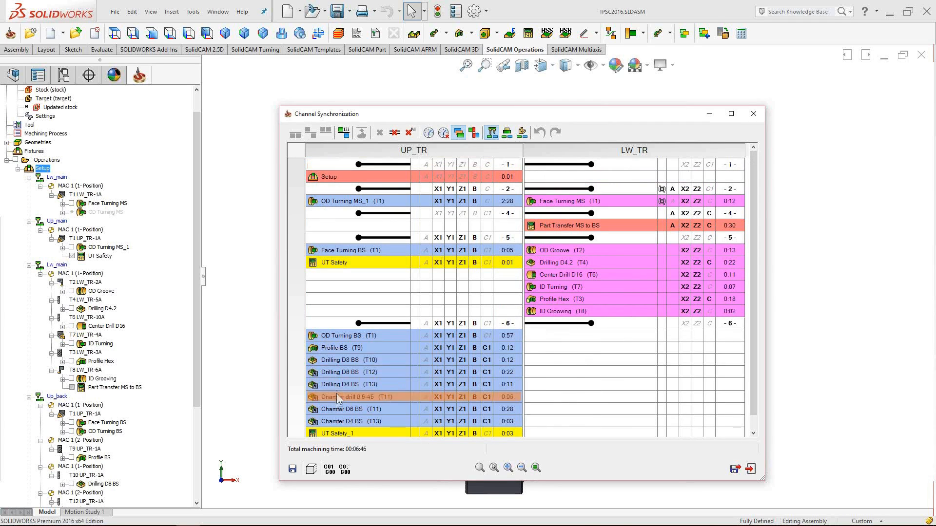
pyautogui.click(474, 133)
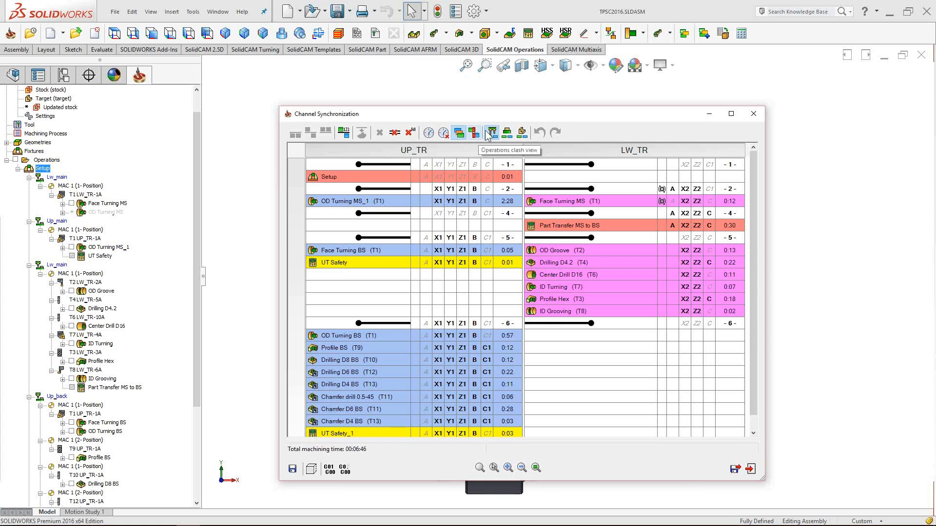
pyautogui.click(493, 134)
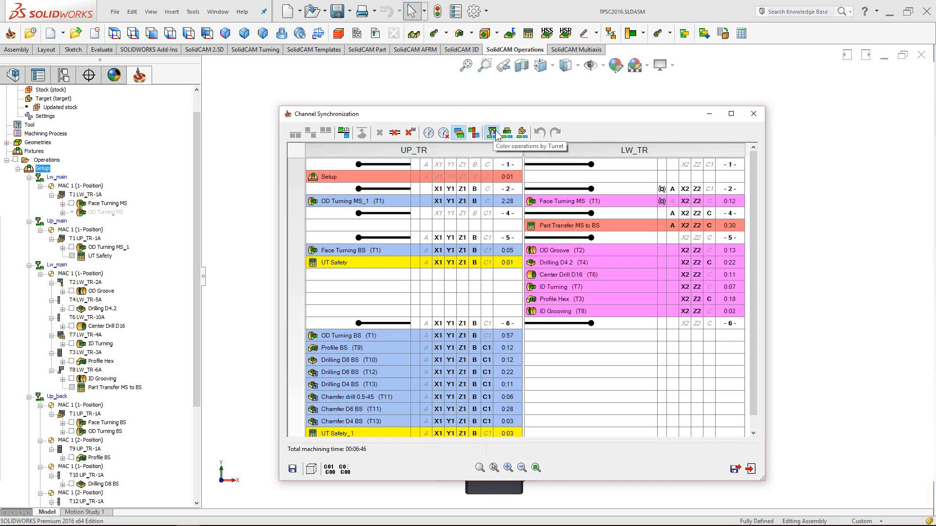
pyautogui.click(597, 263)
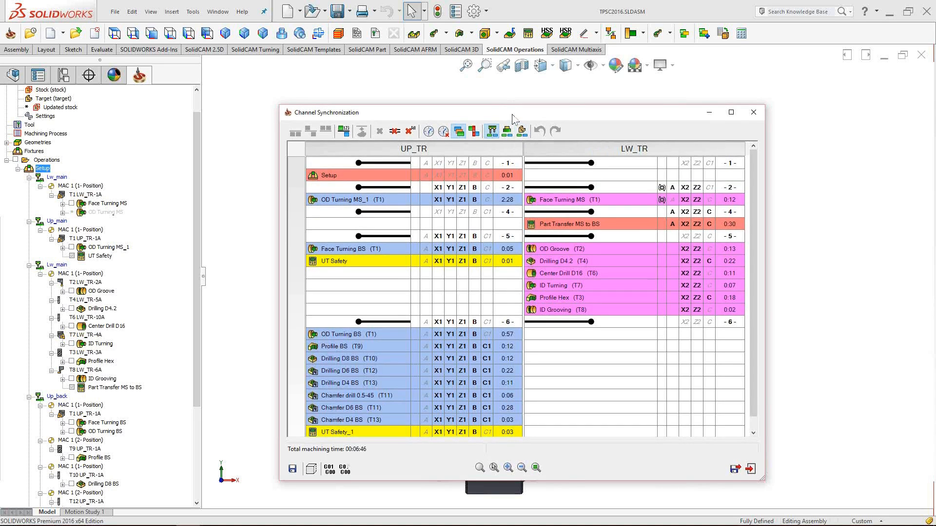
pyautogui.moveTo(511, 112); pyautogui.dragTo(510, 99)
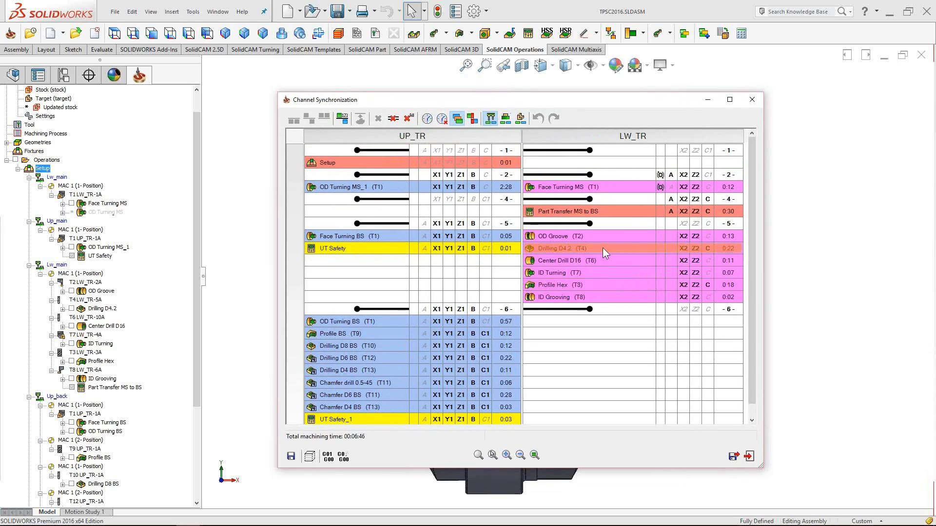
pyautogui.click(592, 261)
pyautogui.click(477, 229)
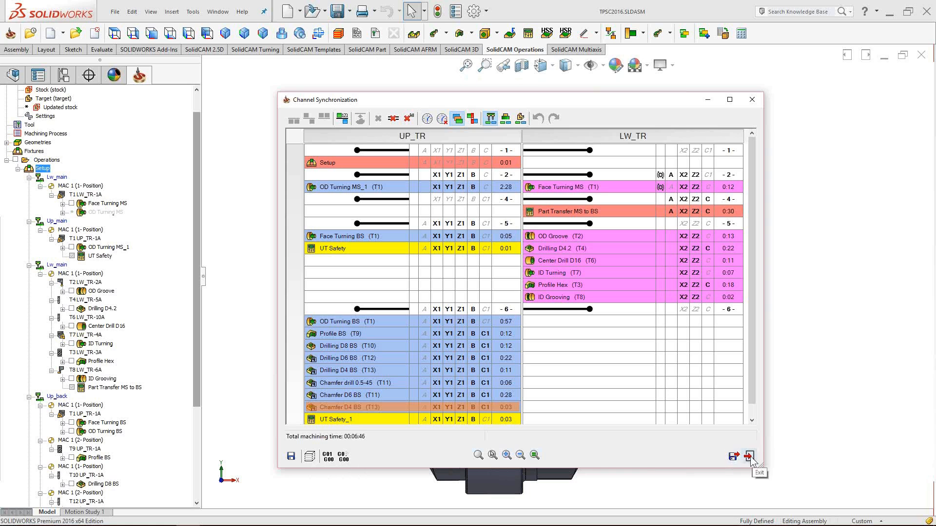
pyautogui.moveTo(499, 101); pyautogui.dragTo(504, 100)
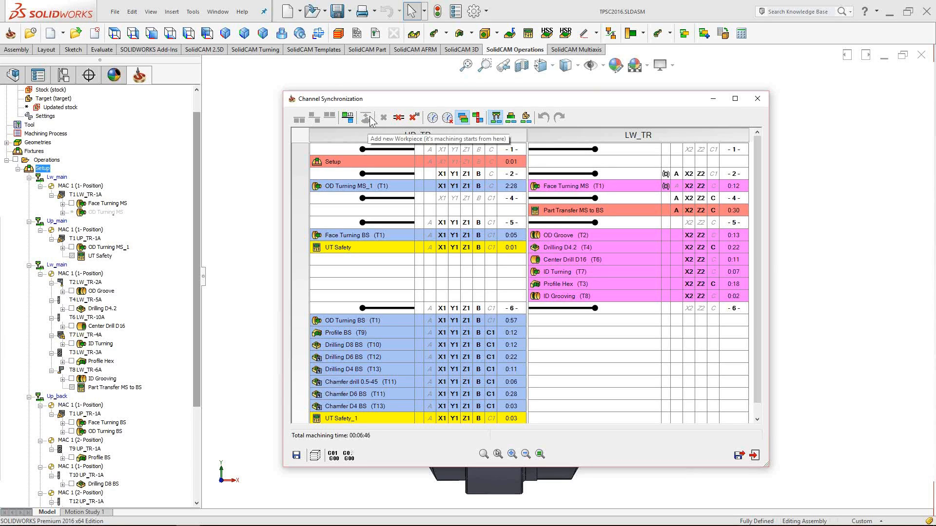
pyautogui.moveTo(496, 97); pyautogui.dragTo(481, 97)
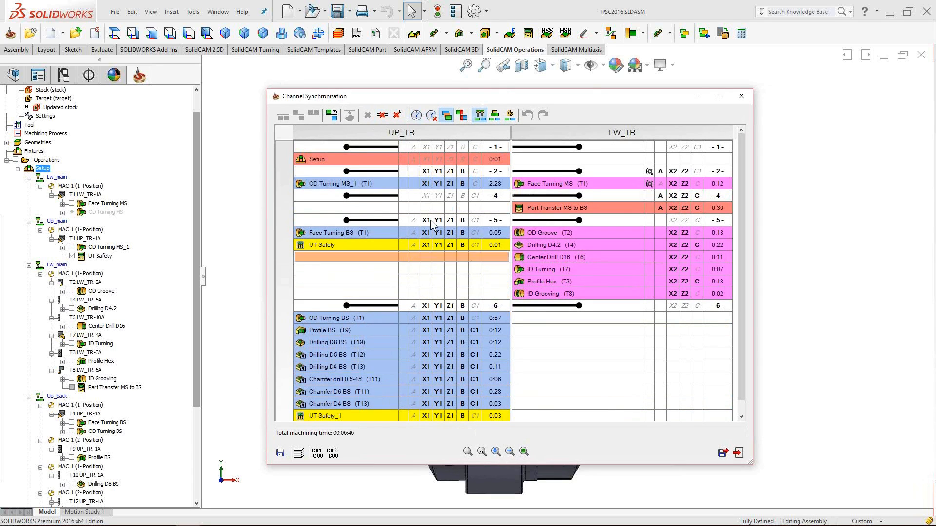
pyautogui.click(390, 146)
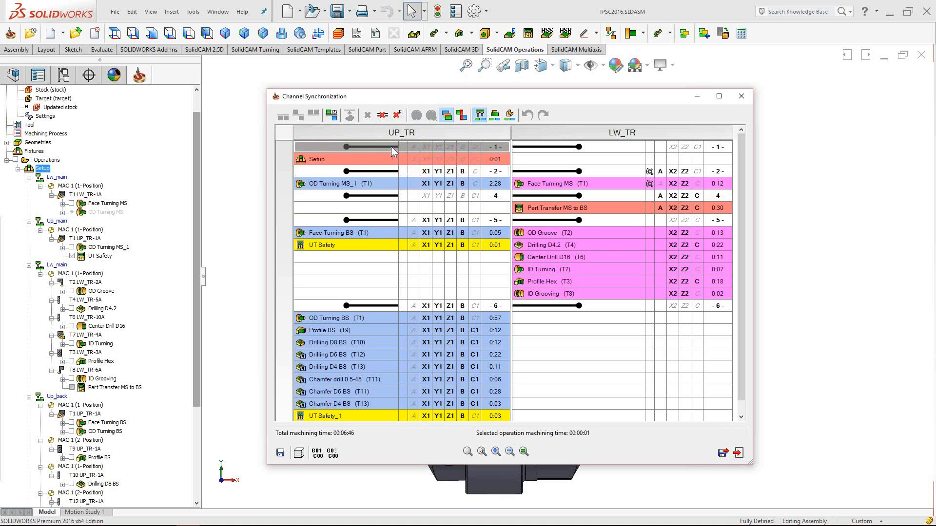
pyautogui.click(642, 146)
pyautogui.click(601, 147)
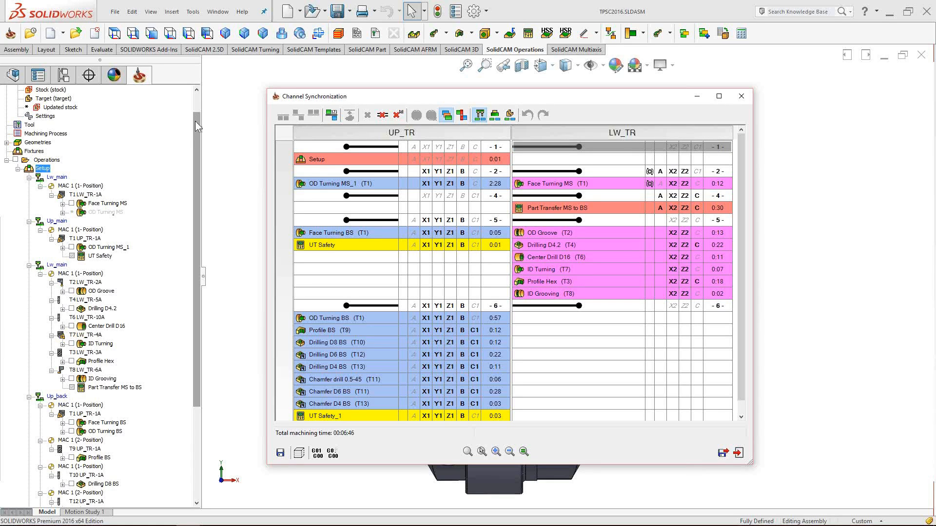
pyautogui.moveTo(194, 121); pyautogui.dragTo(195, 103)
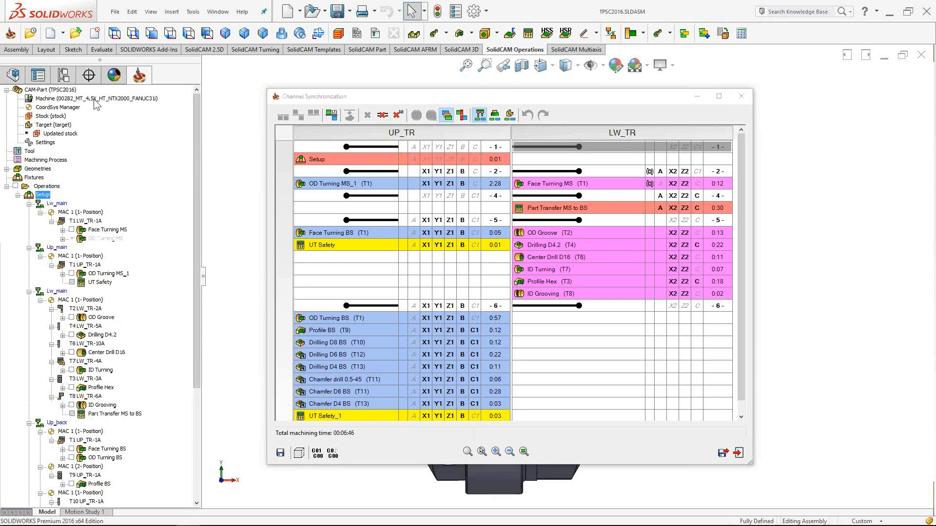
pyautogui.click(545, 96)
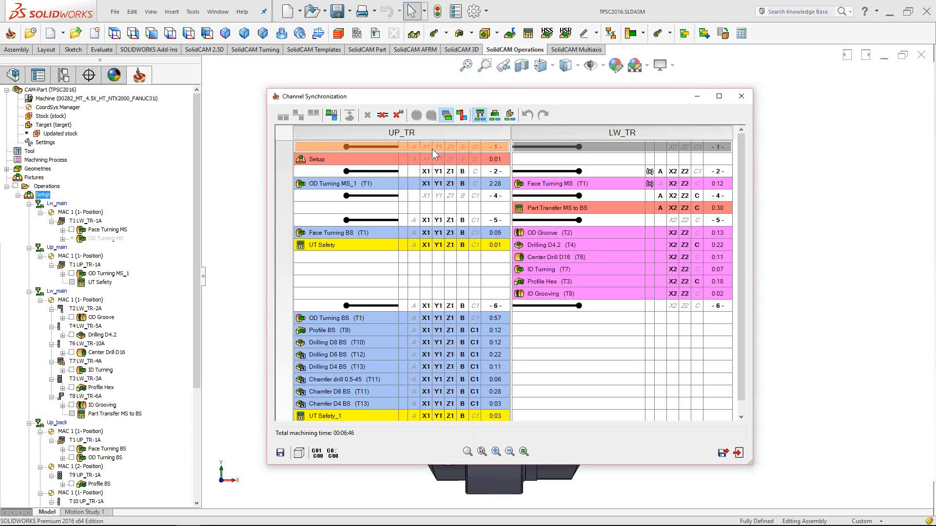
pyautogui.click(337, 159)
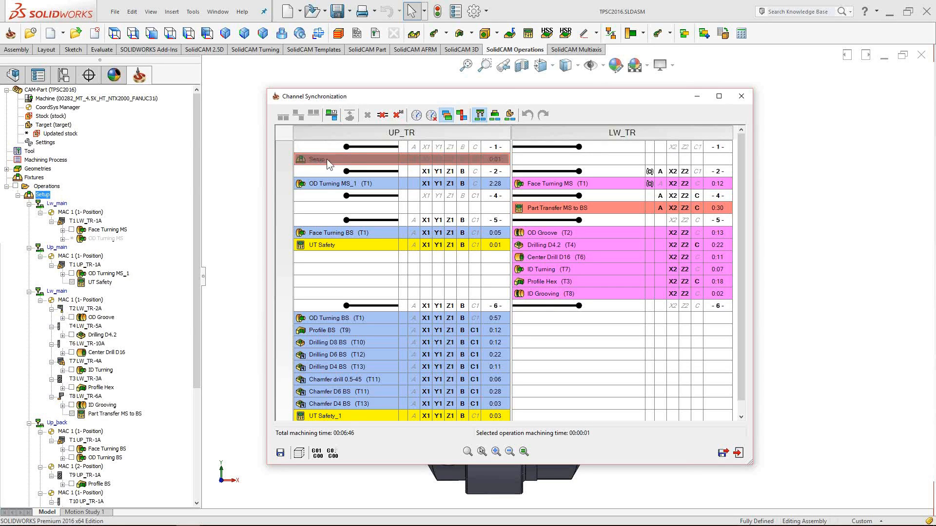
pyautogui.rightClick(321, 162)
pyautogui.click(324, 159)
pyautogui.rightClick(330, 170)
pyautogui.click(435, 184)
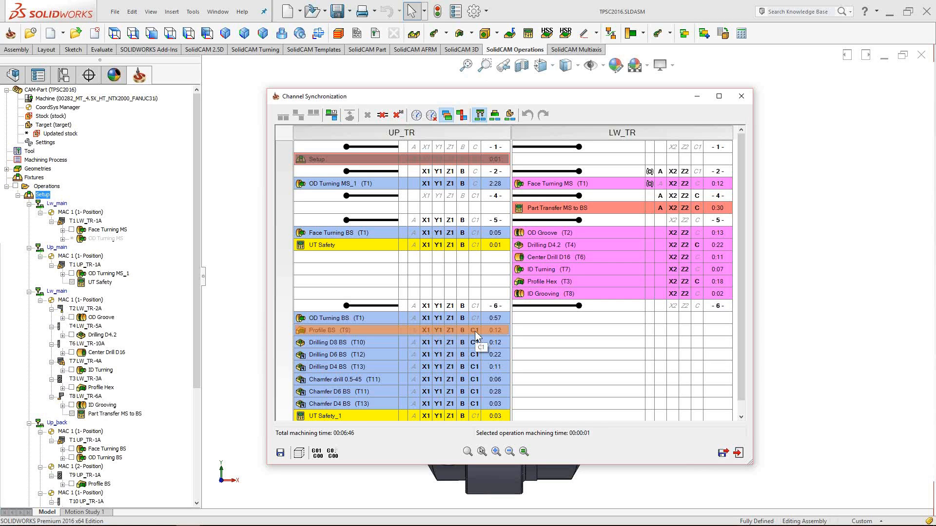
pyautogui.press('Up')
pyautogui.click(415, 332)
# - Try dragging Profile BS into sync block 5 and reposition the grid window
pyautogui.moveTo(417, 333); pyautogui.dragTo(413, 221)
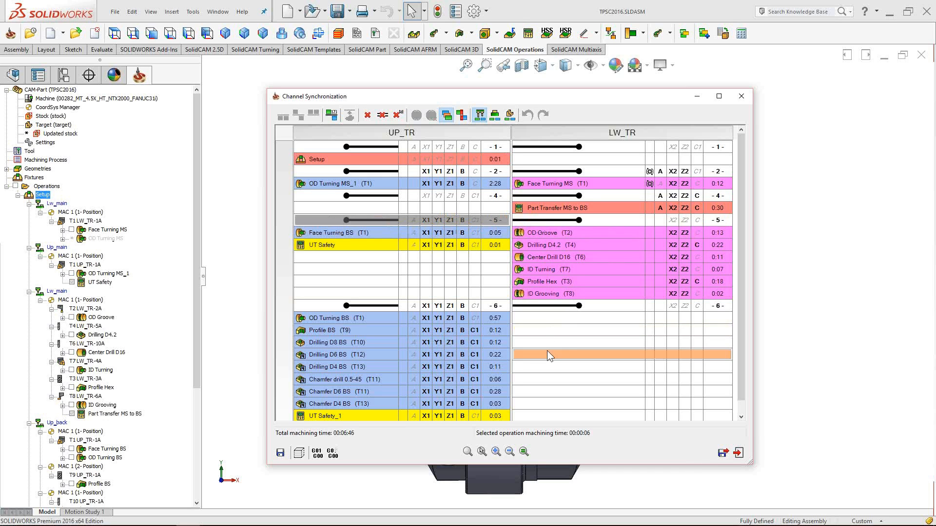
pyautogui.moveTo(496, 96); pyautogui.dragTo(496, 87)
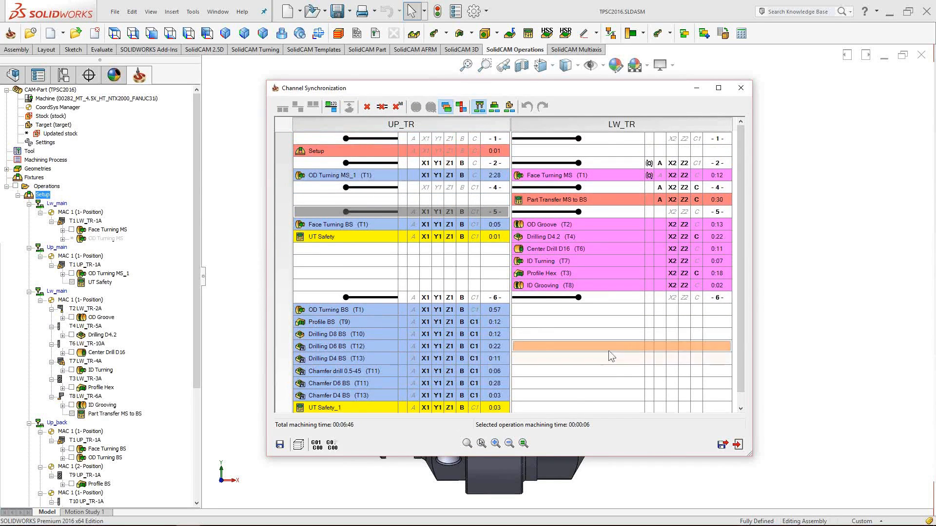
pyautogui.scroll(-1, 487, 348)
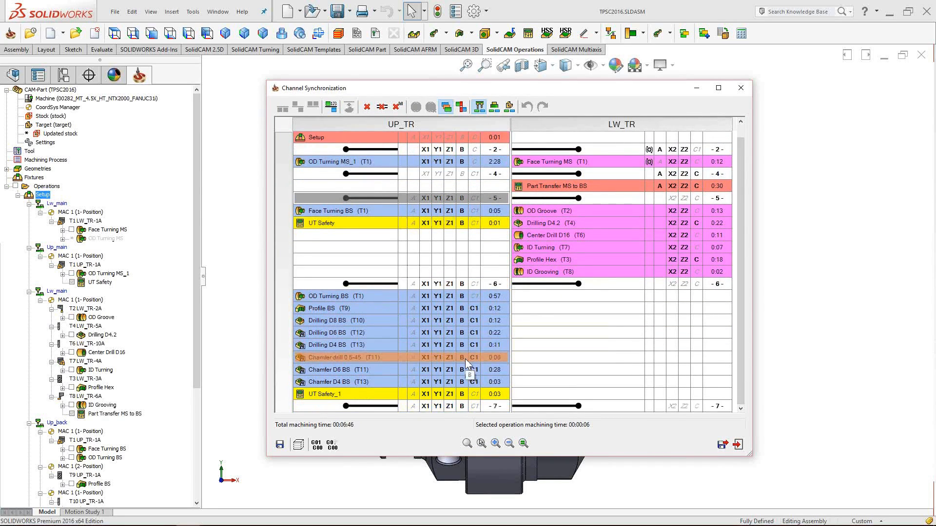
pyautogui.scroll(1, 467, 333)
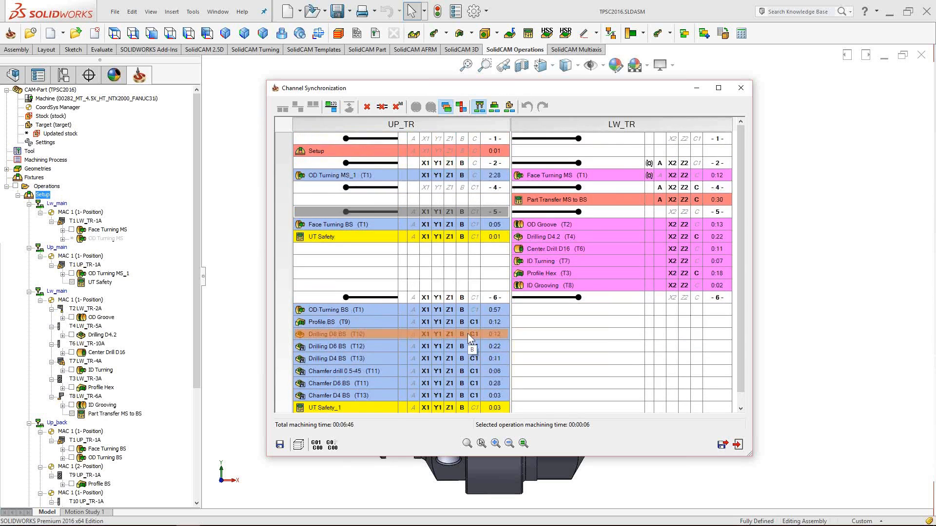
# - Enable Operations clash view and inspect why Drilling D4.2 clashes with UT Safety
pyautogui.click(461, 107)
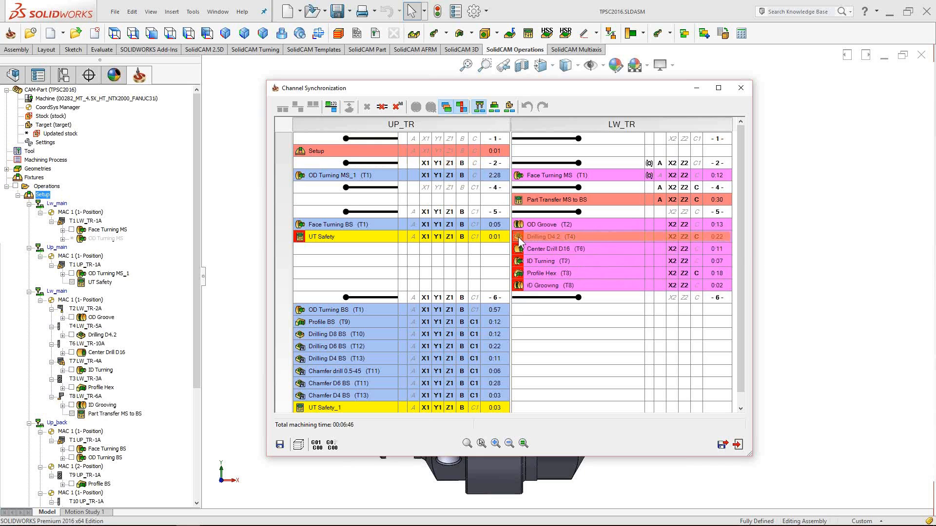
pyautogui.moveTo(519, 239)
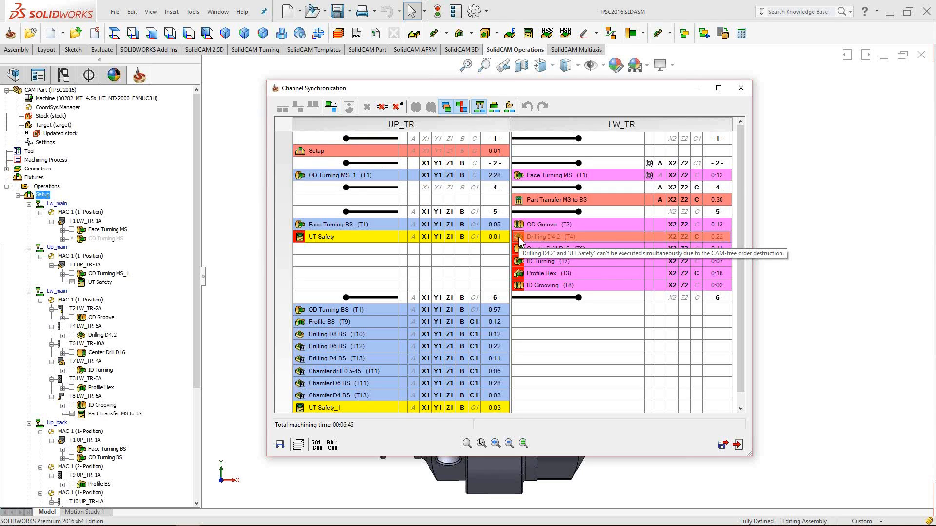
pyautogui.click(519, 237)
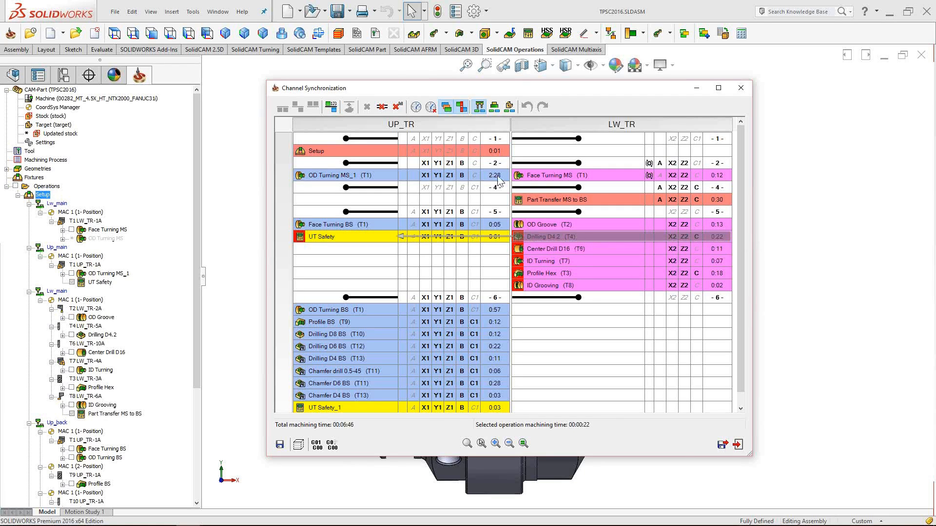
pyautogui.moveTo(445, 90); pyautogui.dragTo(440, 92)
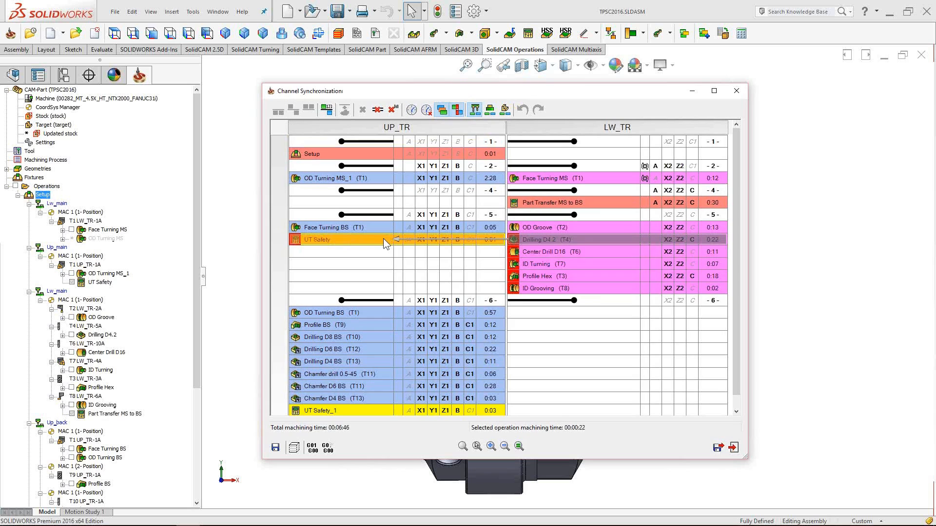
pyautogui.moveTo(383, 240)
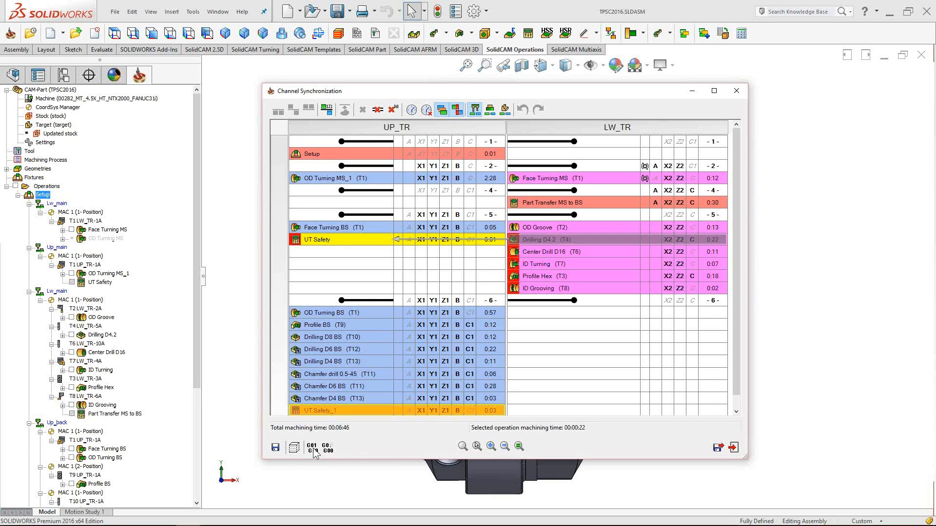
# - Remove all sync points, resynchronize in CAM Manager order, and turn on the clash view
pyautogui.click(392, 110)
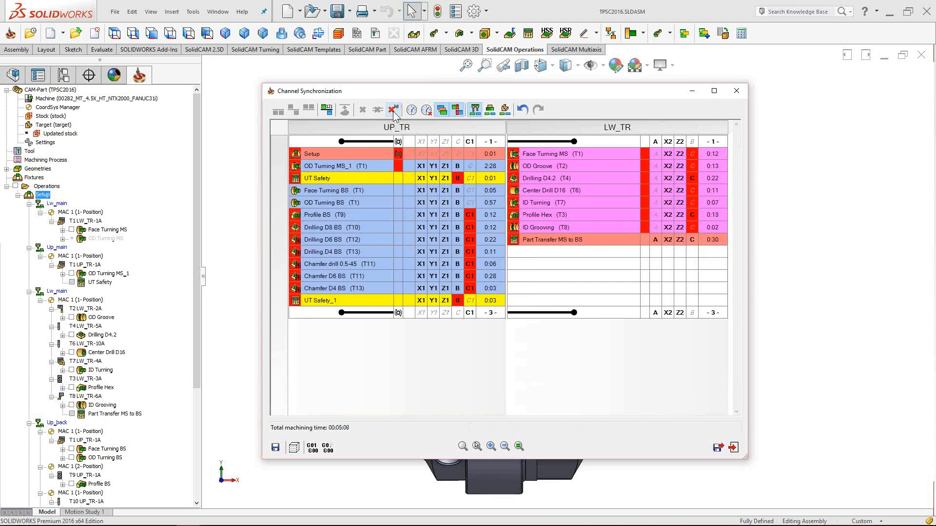
pyautogui.click(327, 111)
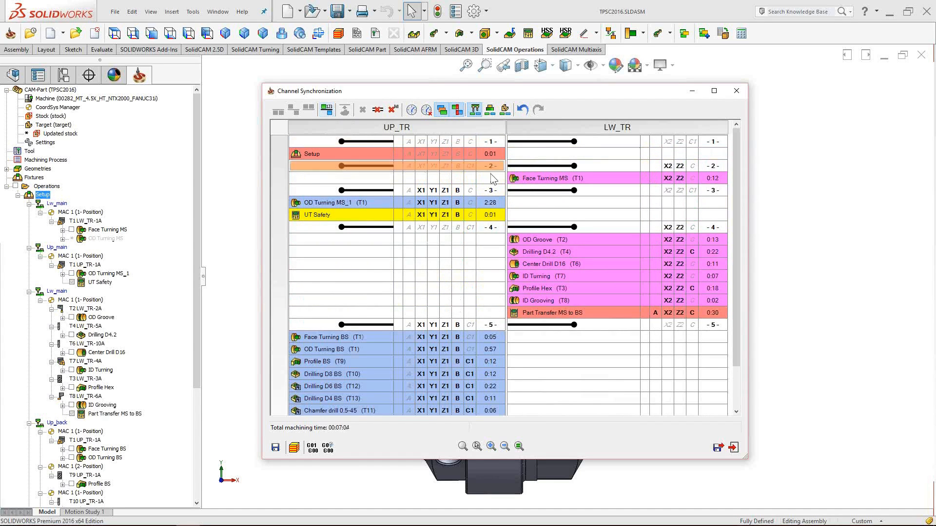
pyautogui.click(456, 110)
pyautogui.moveTo(736, 150)
pyautogui.mouseDown()
pyautogui.moveTo(742, 203)
pyautogui.moveTo(735, 154)
pyautogui.mouseUp()
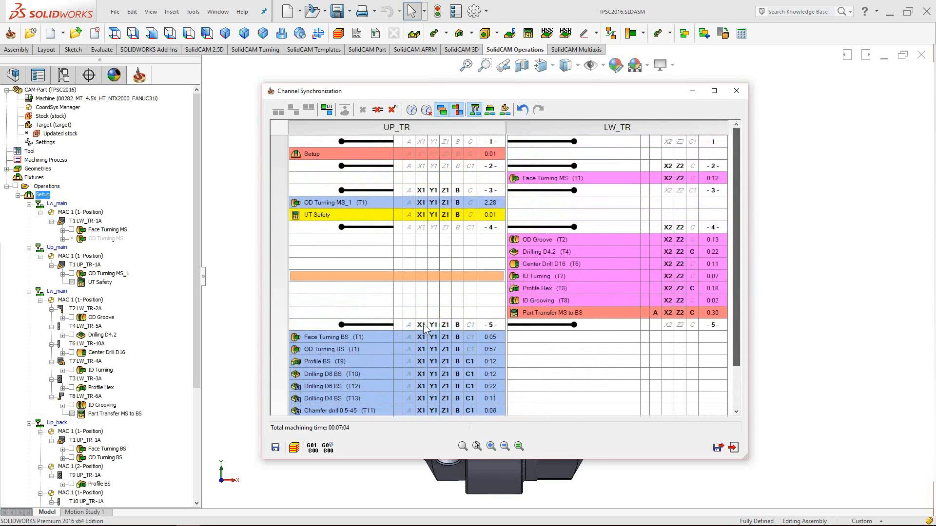
# - Simulate the synchronized operations in the Machine Simulation mode
pyautogui.click(294, 448)
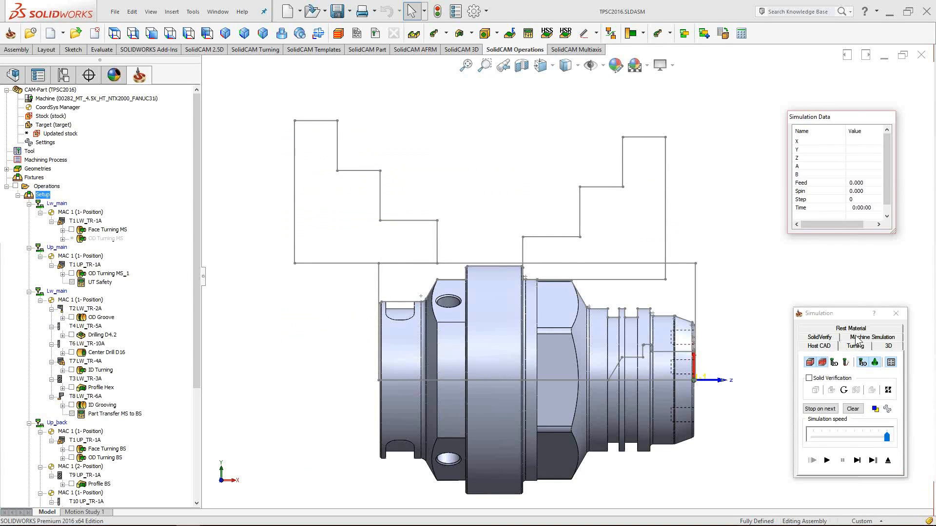
pyautogui.click(856, 338)
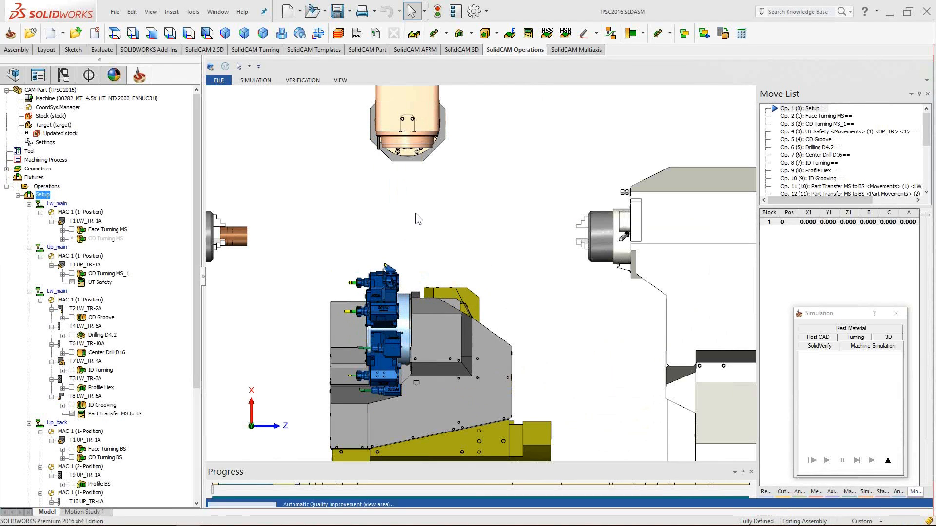
# - Orbit around the NTX2000 turrets and spindles and show the Machine component tree
pyautogui.moveTo(385, 233); pyautogui.dragTo(402, 248, button='middle')
pyautogui.moveTo(486, 277); pyautogui.dragTo(469, 268, button='middle')
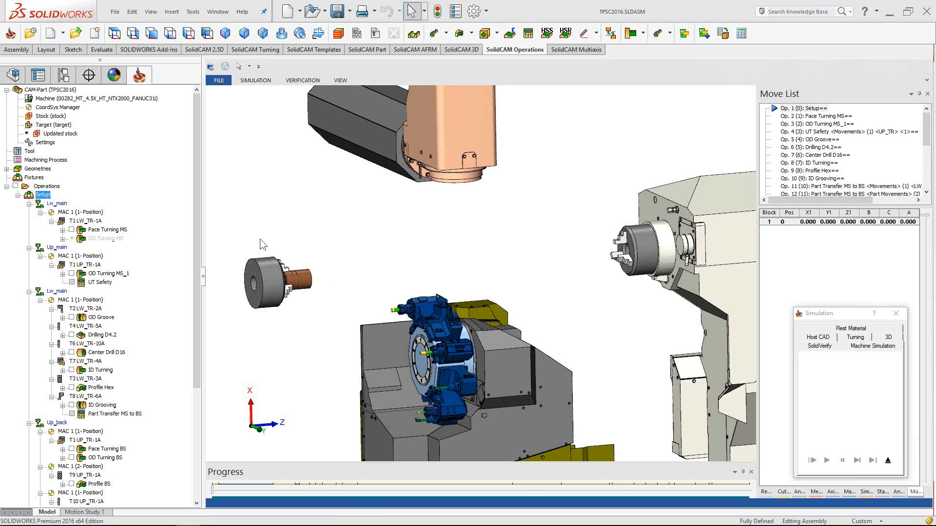
pyautogui.moveTo(461, 256); pyautogui.dragTo(551, 326, button='middle')
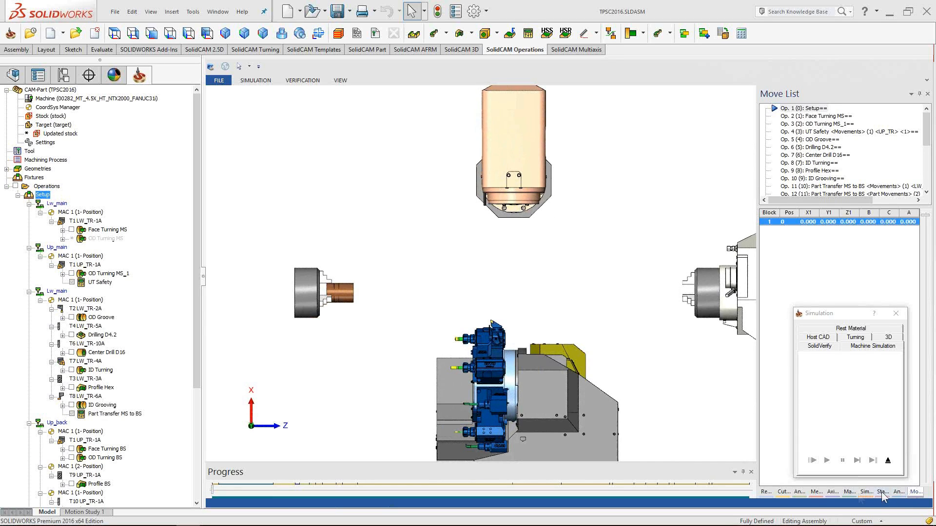
pyautogui.click(849, 493)
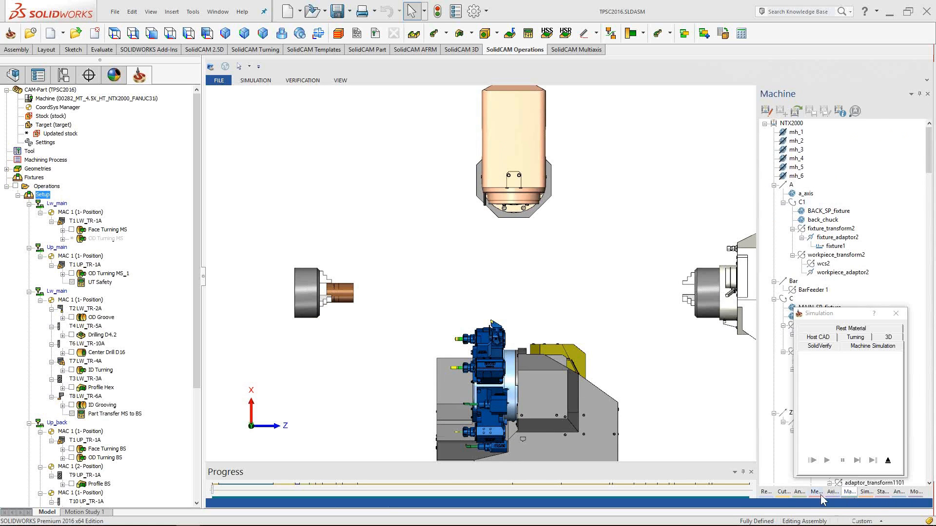
# - Uncheck Stop on operation change in the Simulation tab and zoom in on the part
pyautogui.click(865, 493)
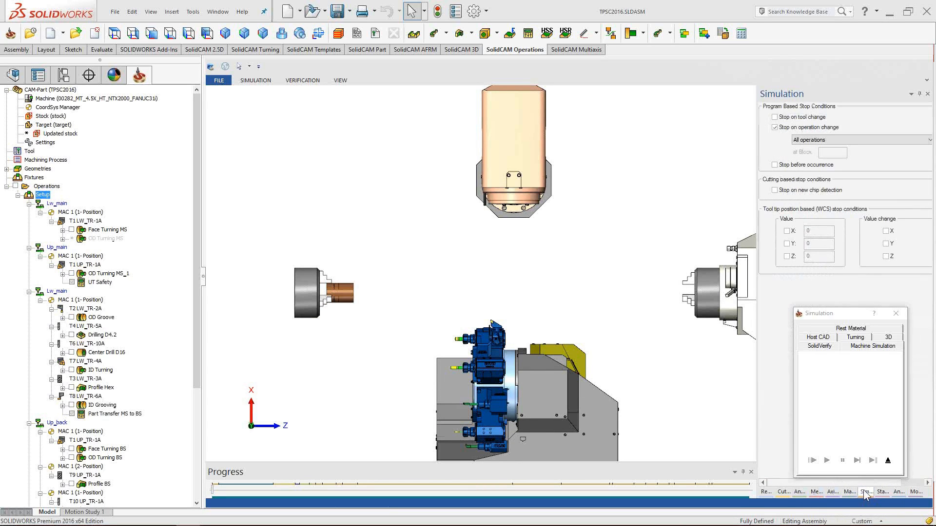
pyautogui.click(775, 128)
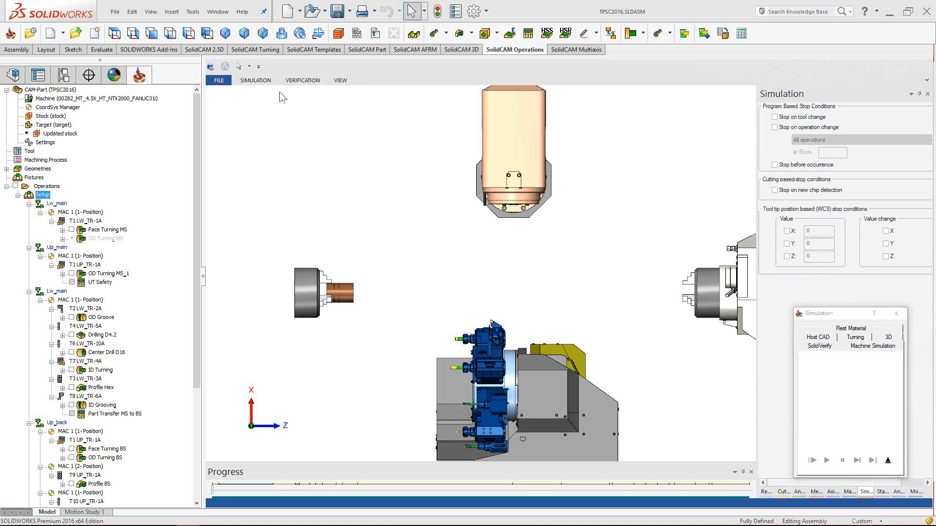
pyautogui.click(261, 83)
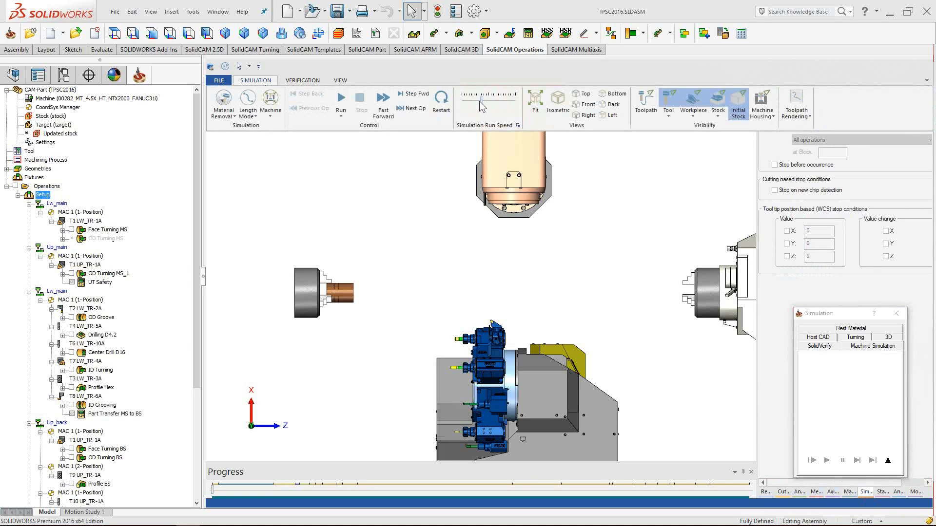
pyautogui.click(454, 78)
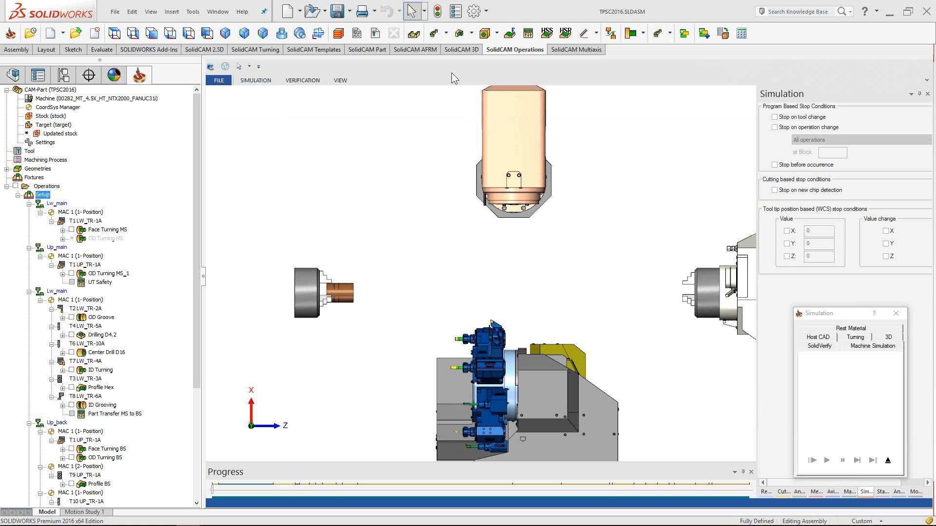
pyautogui.scroll(3, 414, 324)
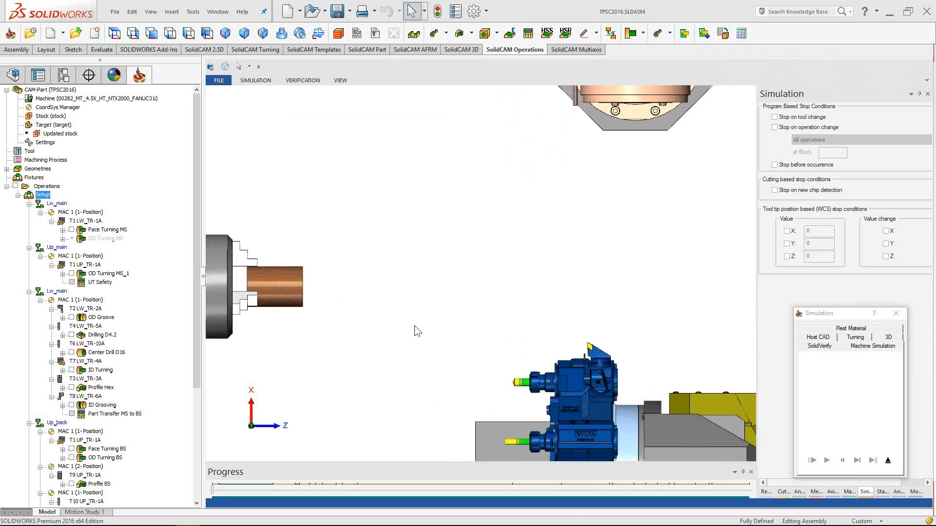
pyautogui.scroll(3, 438, 291)
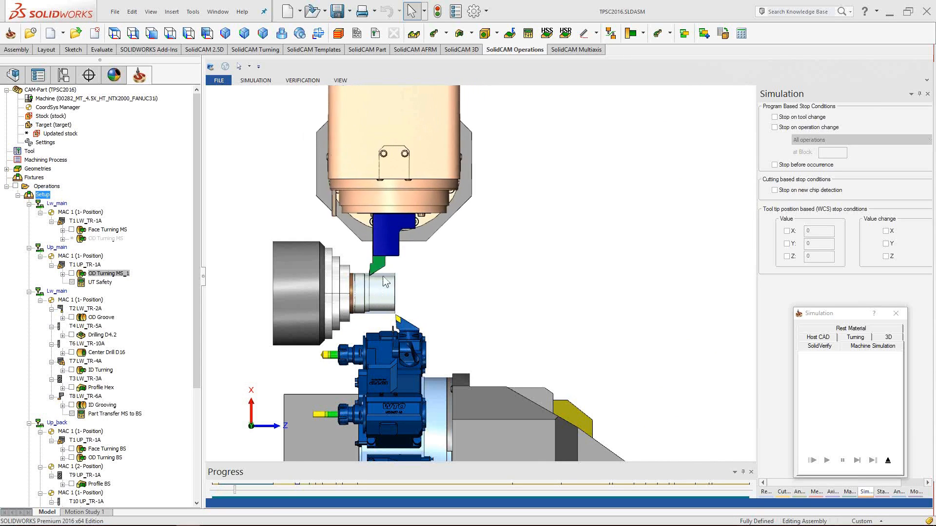
# - Run the machine simulation, scrub ahead to the facing operation, then exit the simulation
pyautogui.moveTo(385, 282); pyautogui.dragTo(535, 346, button='middle')
pyautogui.scroll(-3, 493, 327)
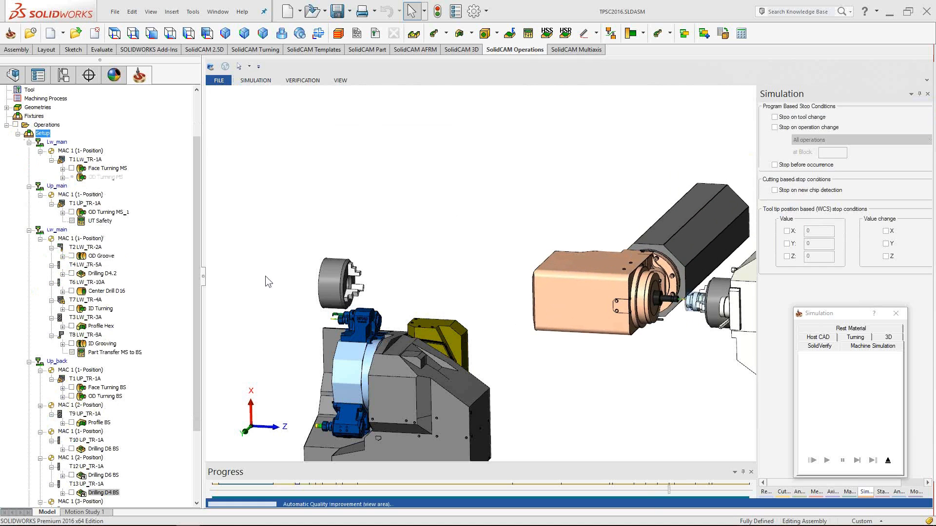
pyautogui.scroll(3, 196, 246)
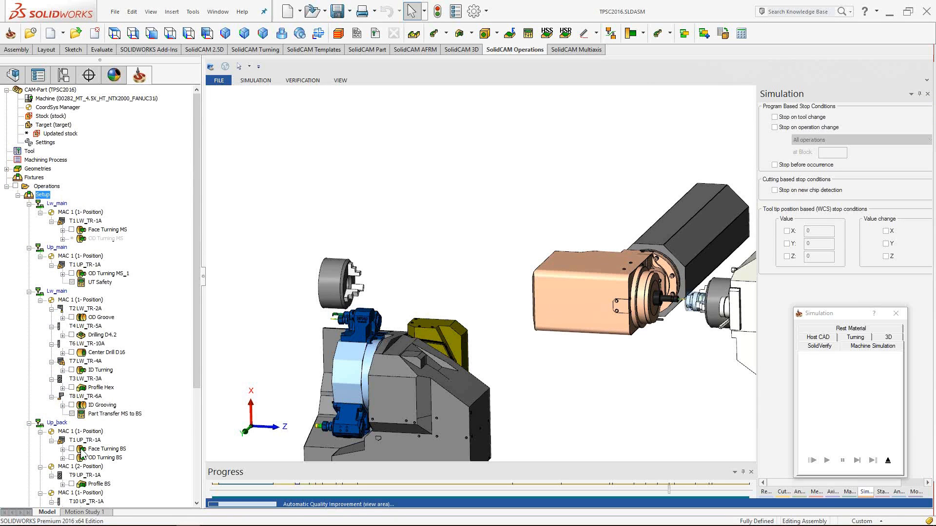
pyautogui.click(255, 80)
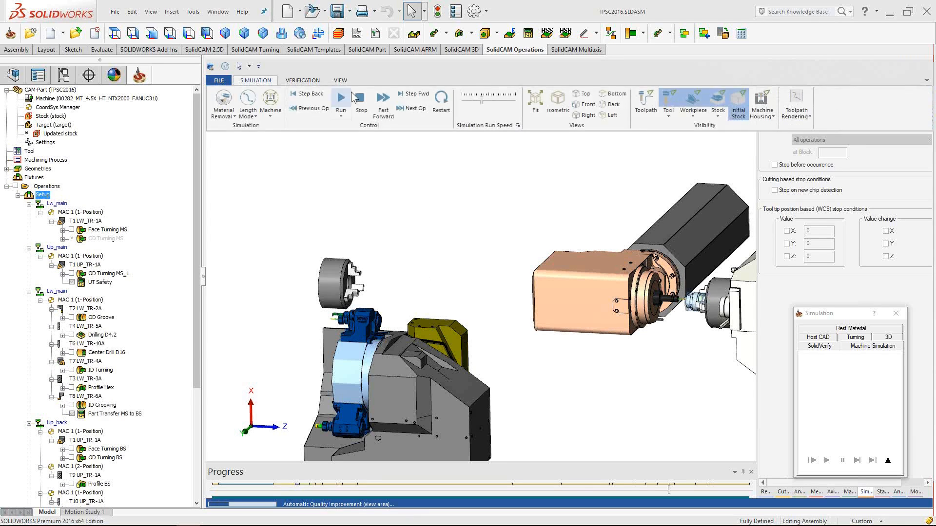
pyautogui.click(438, 99)
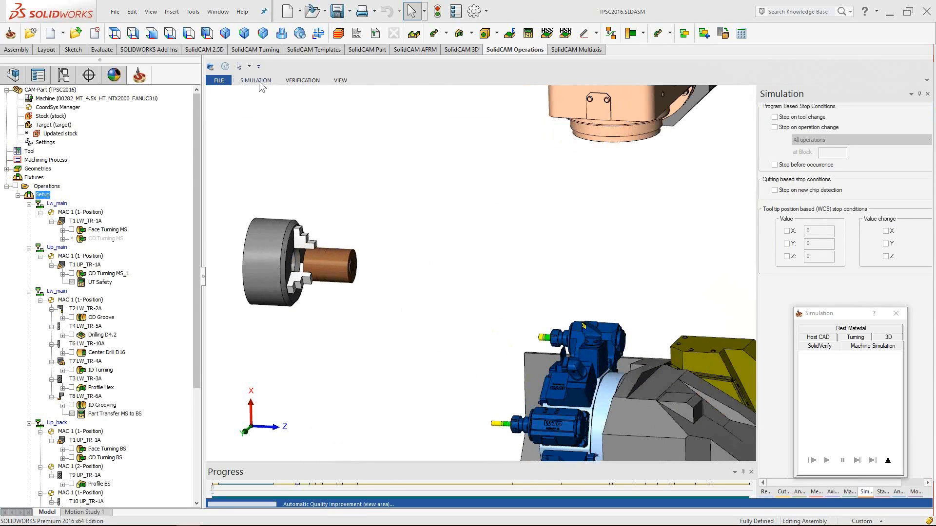
pyautogui.moveTo(212, 494); pyautogui.dragTo(219, 494)
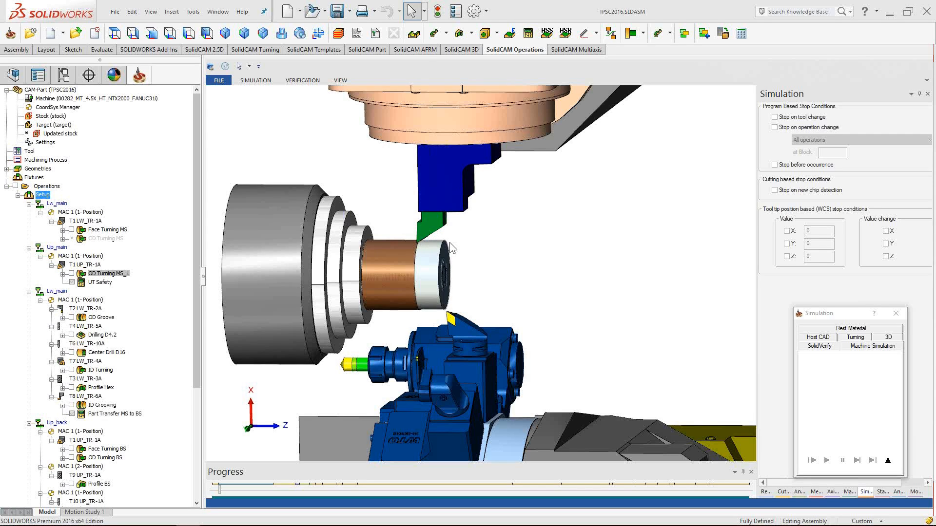
pyautogui.click(888, 460)
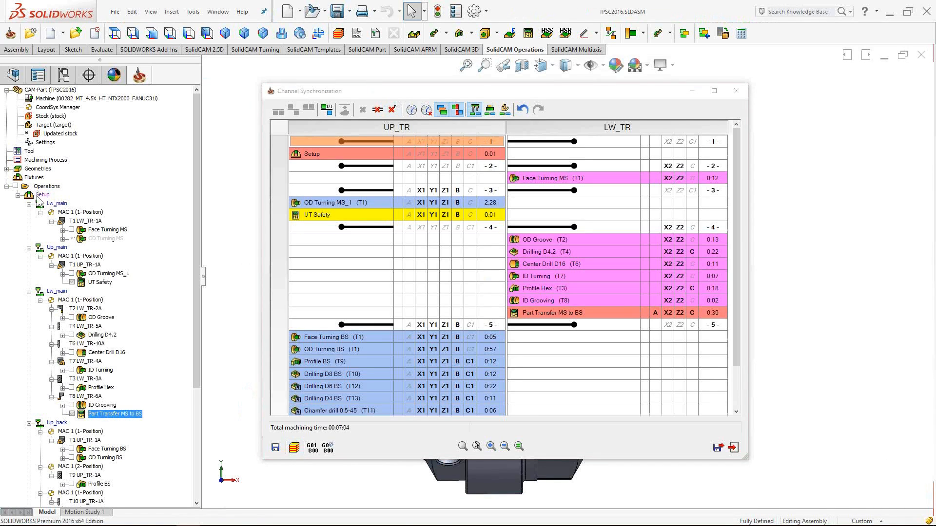
# - Select UP_TR's OD Turning MS_1 together with LW_TR's Face Turning MS
pyautogui.click(463, 89)
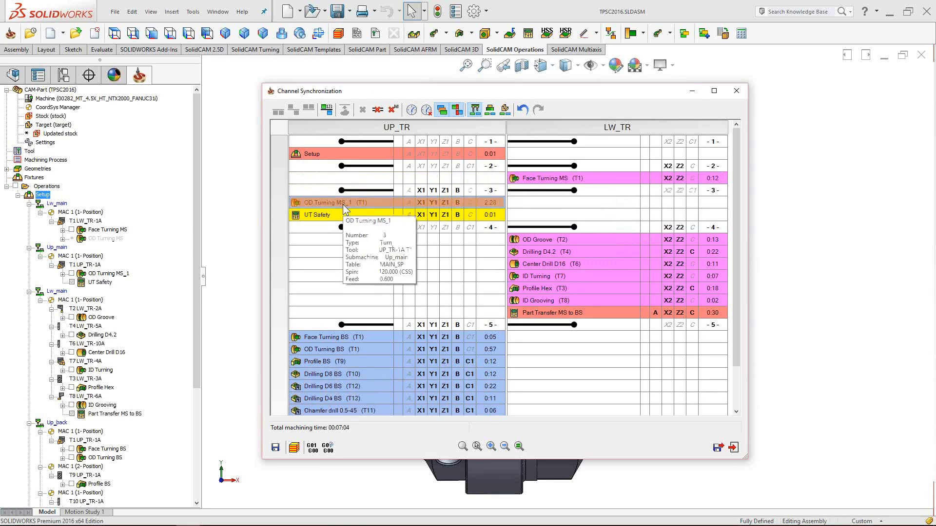
pyautogui.click(556, 177)
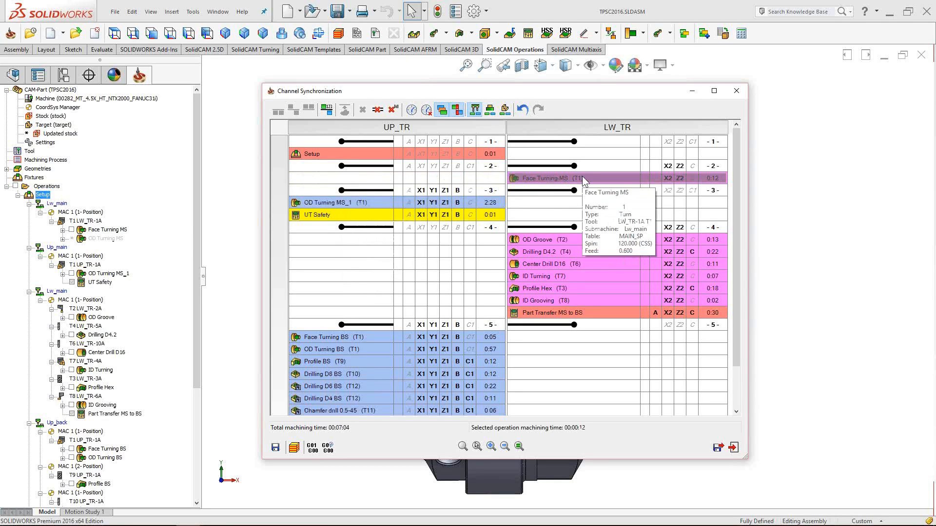
pyautogui.click(353, 203)
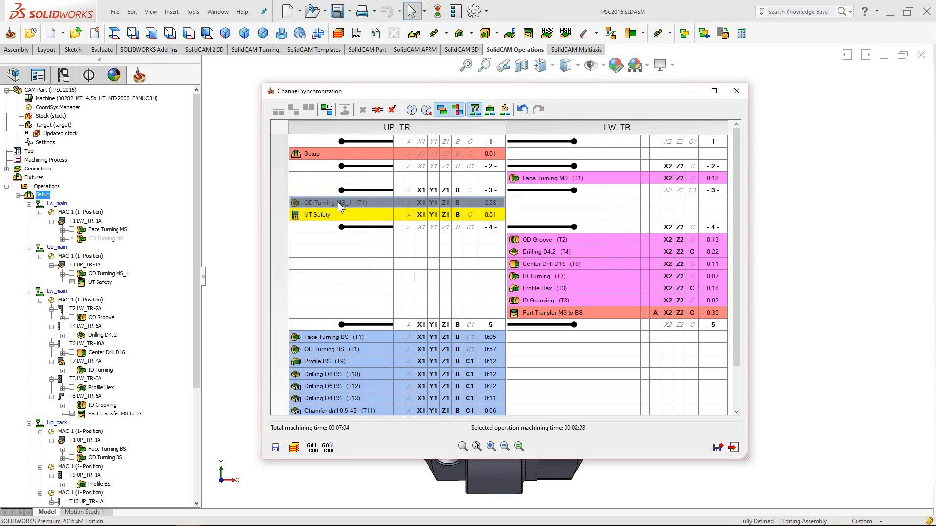
pyautogui.moveTo(335, 203)
pyautogui.moveTo(558, 179)
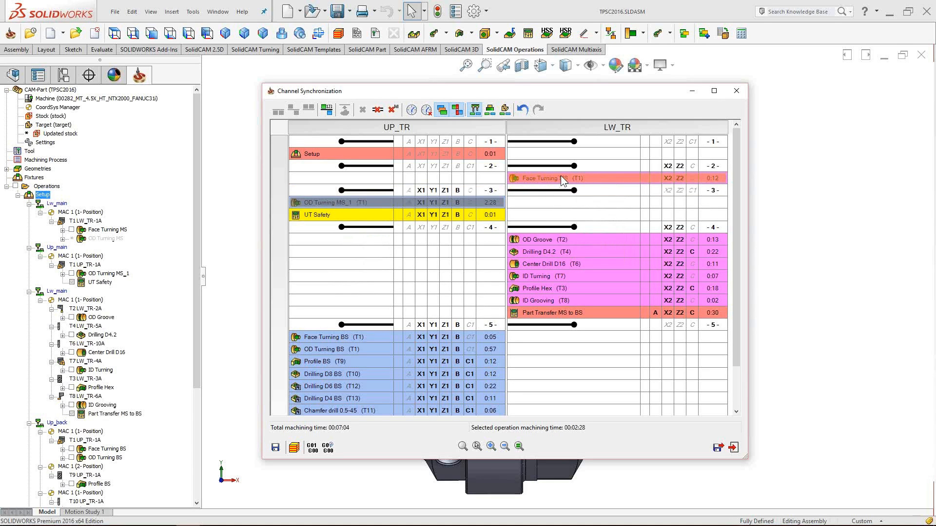
pyautogui.keyDown('ctrl'); pyautogui.click(560, 176); pyautogui.keyUp('ctrl')
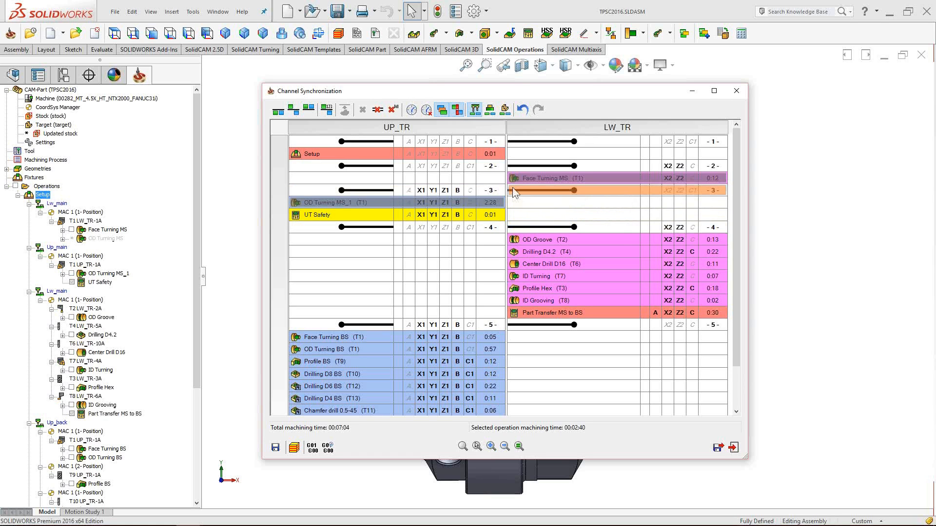
# - Try starting both selected operations simultaneously and dismiss the 'Impossible to synchronize' error
pyautogui.moveTo(504, 90); pyautogui.dragTo(512, 101)
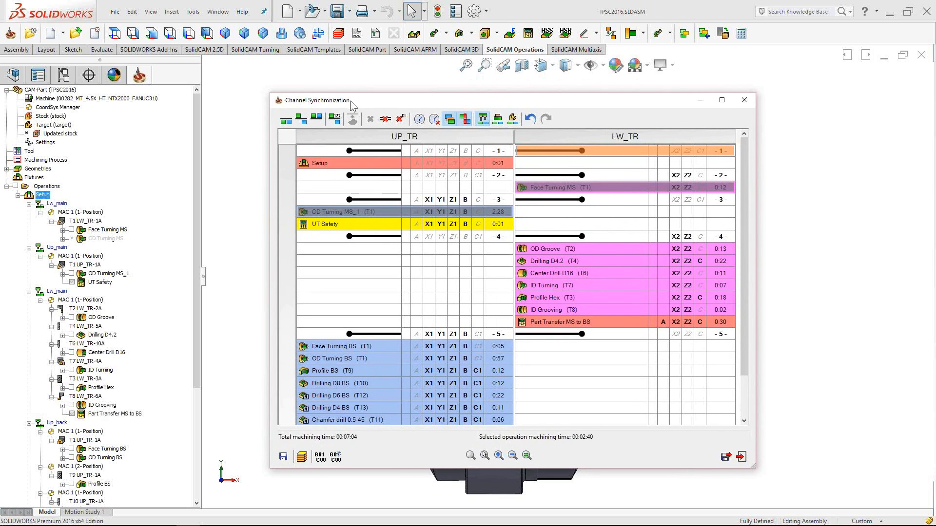
pyautogui.moveTo(428, 102); pyautogui.dragTo(428, 104)
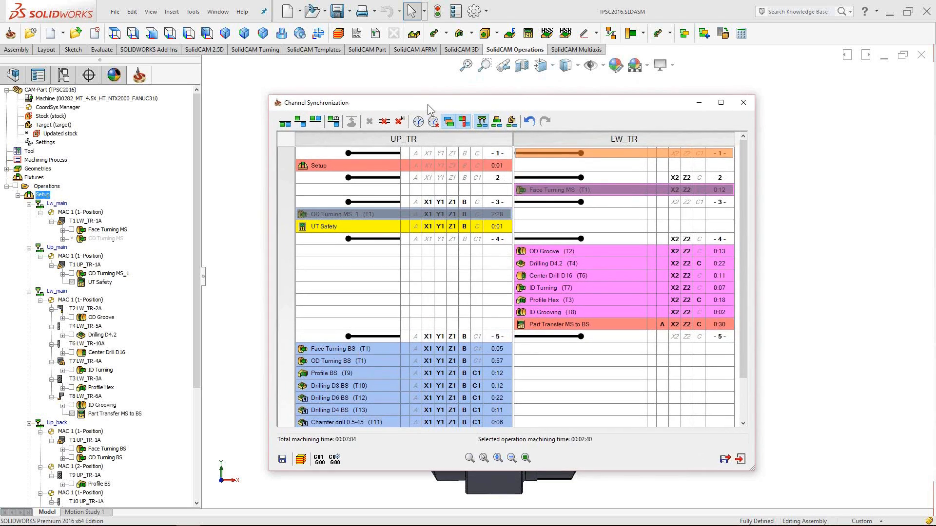
pyautogui.click(286, 126)
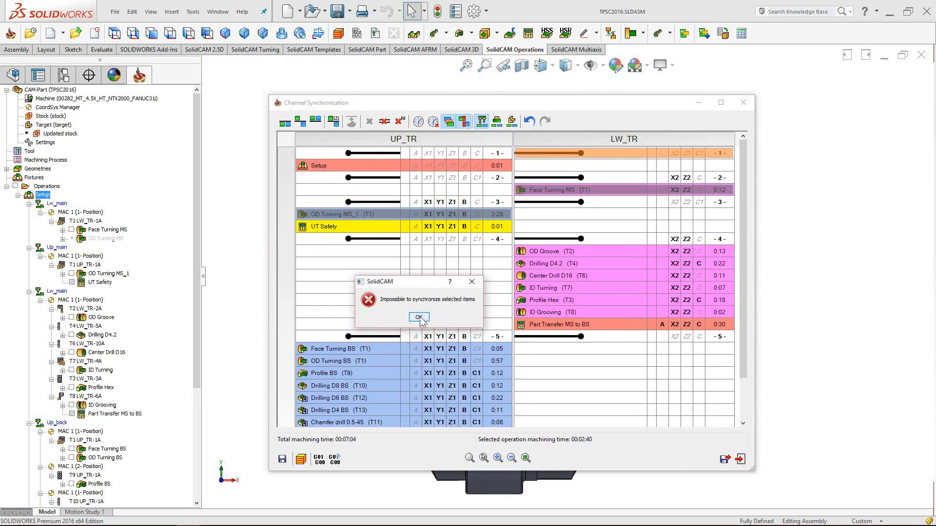
pyautogui.press('Return')
pyautogui.click(418, 317)
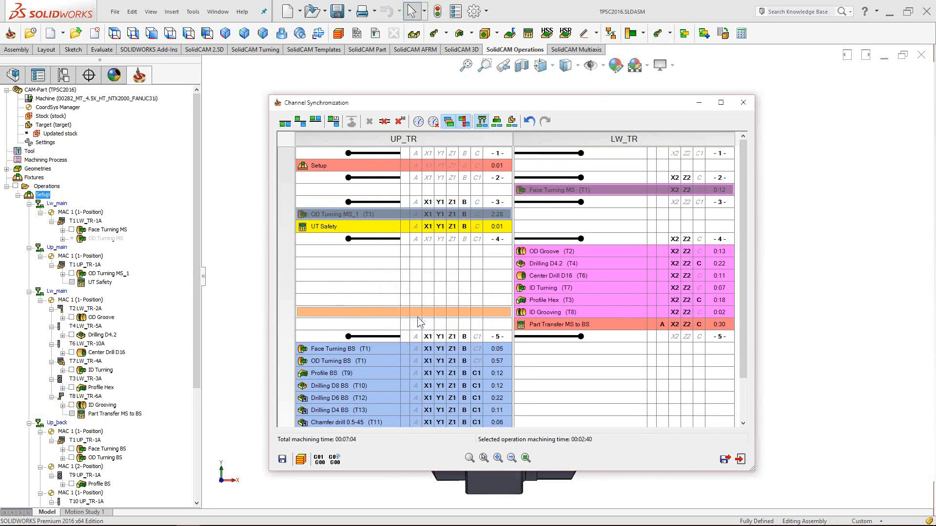
# - Delete sync point -3- on both UP_TR and LW_TR
pyautogui.click(393, 202)
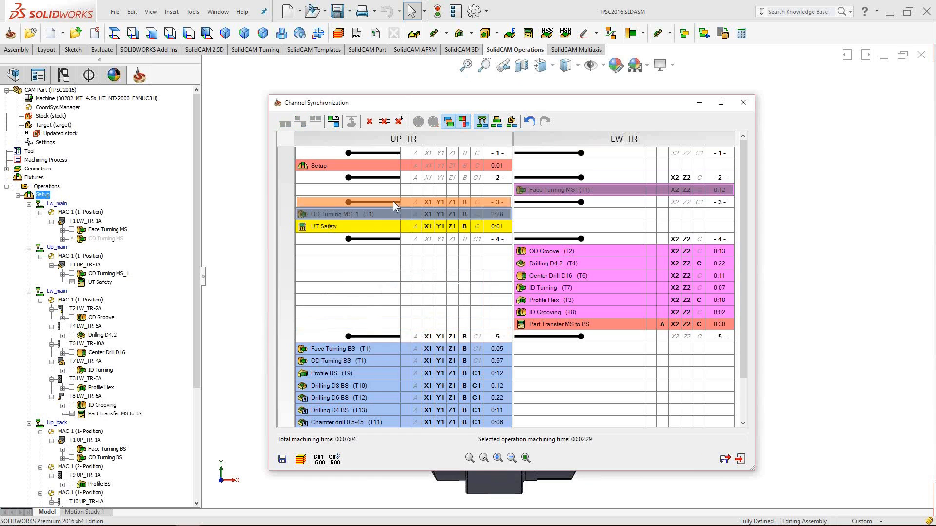
pyautogui.keyDown('ctrl'); pyautogui.click(540, 203); pyautogui.keyUp('ctrl')
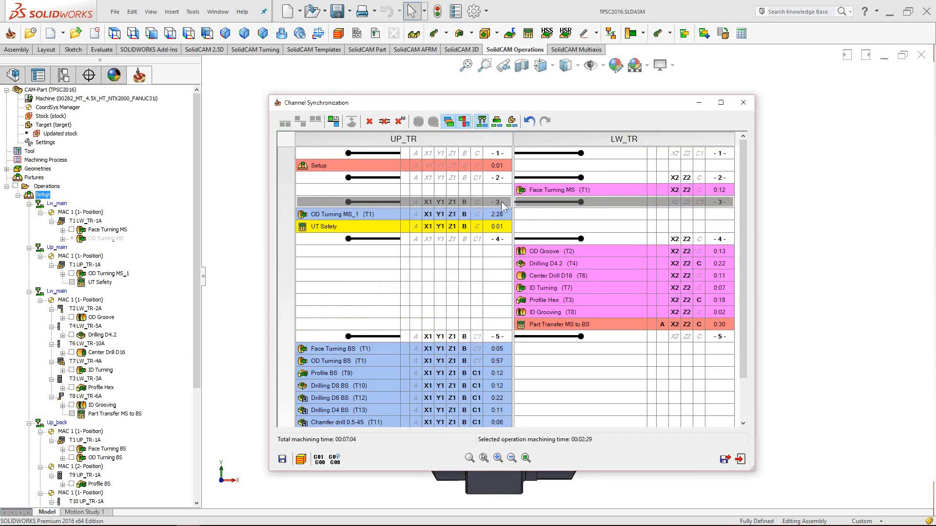
pyautogui.click(370, 122)
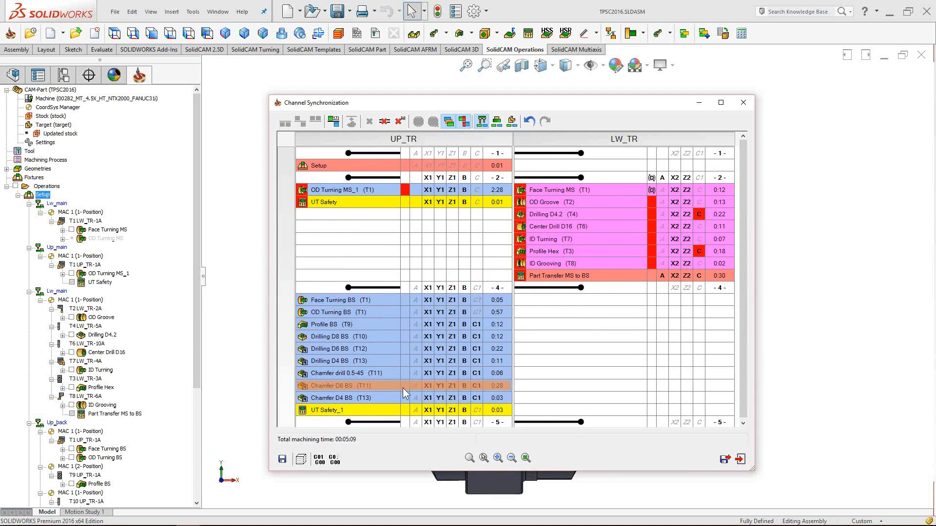
pyautogui.moveTo(404, 392); pyautogui.dragTo(615, 188)
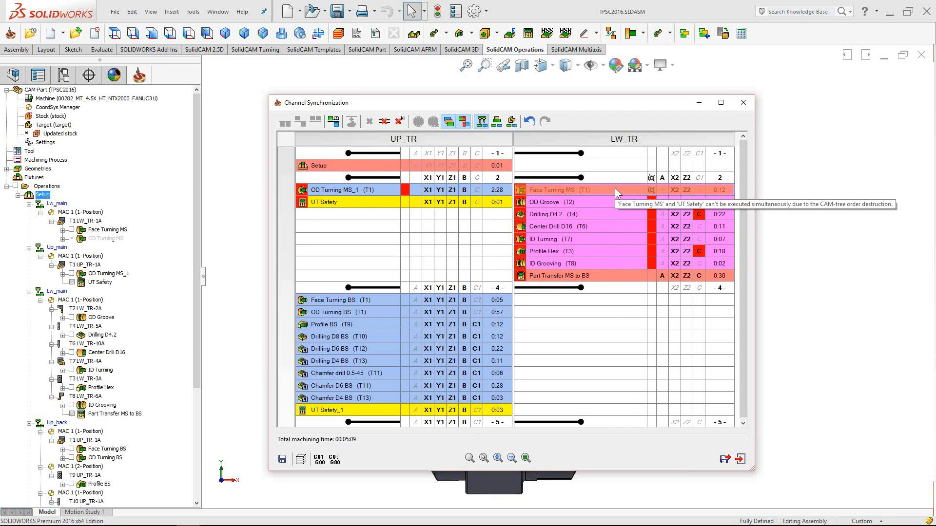
pyautogui.moveTo(615, 188); pyautogui.dragTo(615, 189)
pyautogui.moveTo(615, 188); pyautogui.dragTo(615, 189)
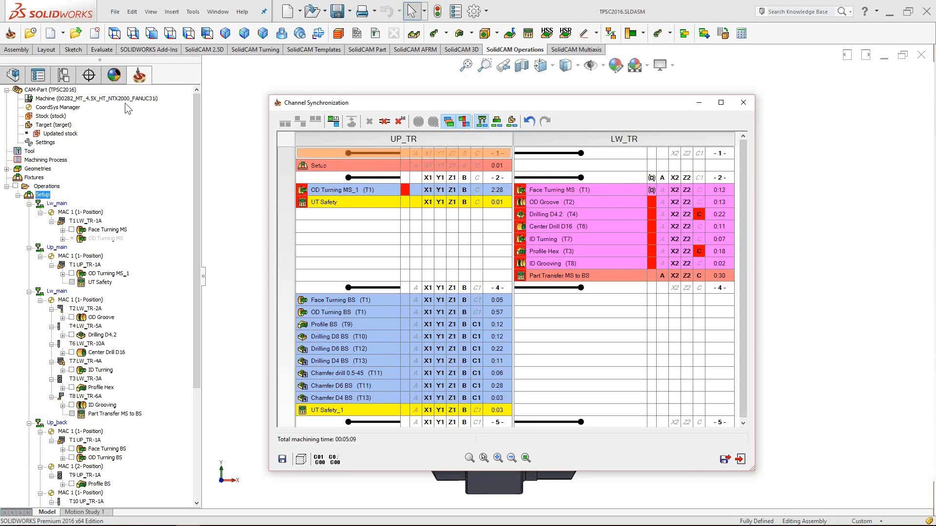
# - End OD Turning MS_1 and Face Turning MS together at new sync point -4-, then select UT Safety
pyautogui.moveTo(592, 200)
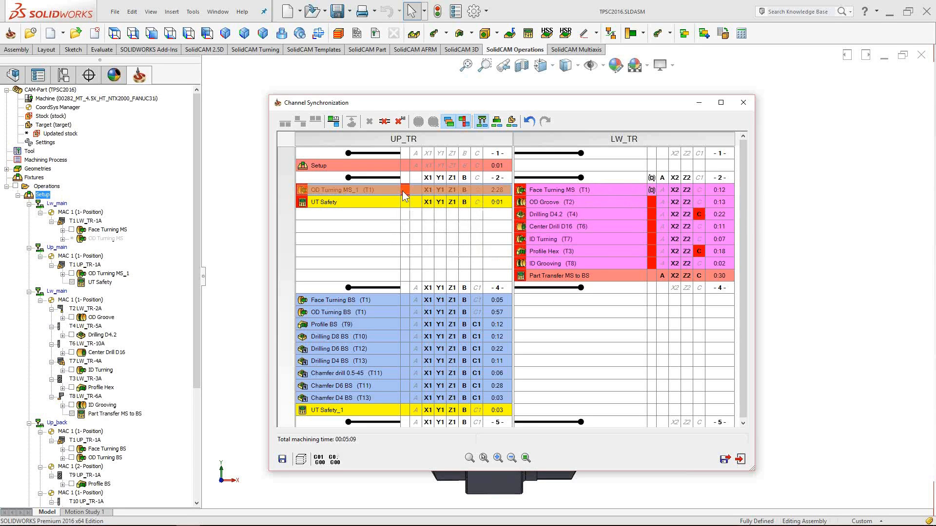
pyautogui.moveTo(394, 195)
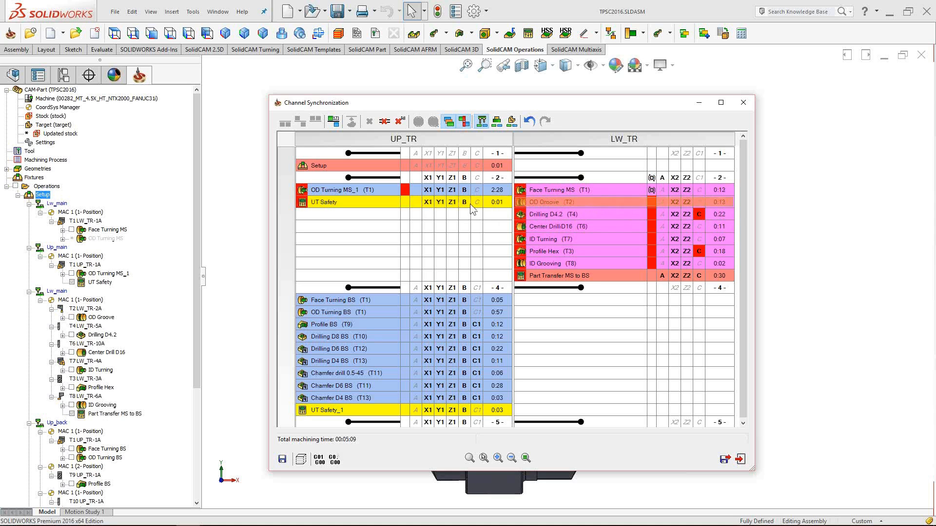
pyautogui.click(408, 194)
pyautogui.moveTo(407, 194); pyautogui.dragTo(615, 216)
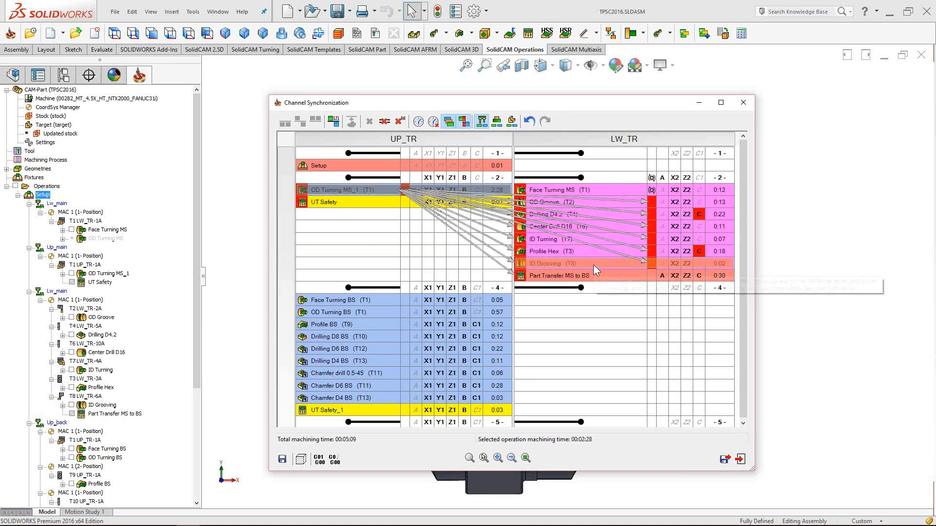
pyautogui.moveTo(582, 263); pyautogui.dragTo(394, 237)
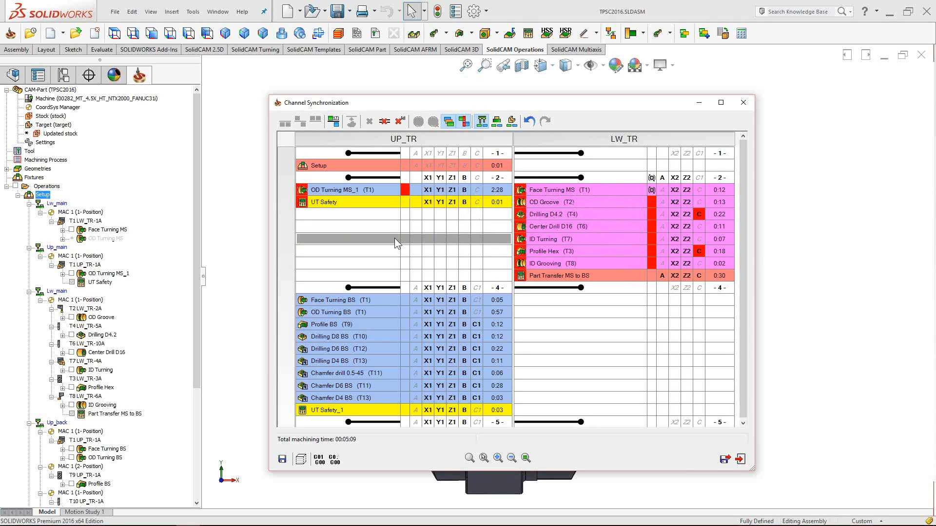
pyautogui.moveTo(373, 192); pyautogui.dragTo(377, 189)
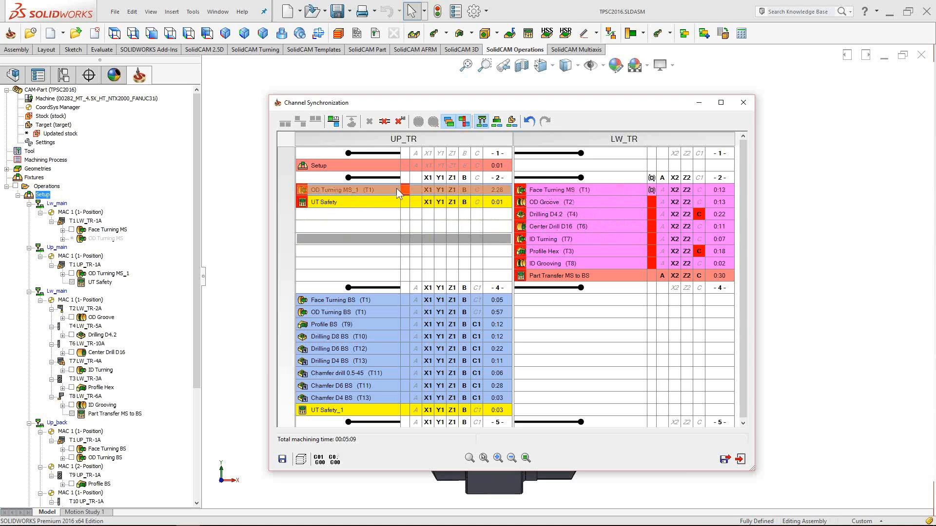
pyautogui.click(385, 285)
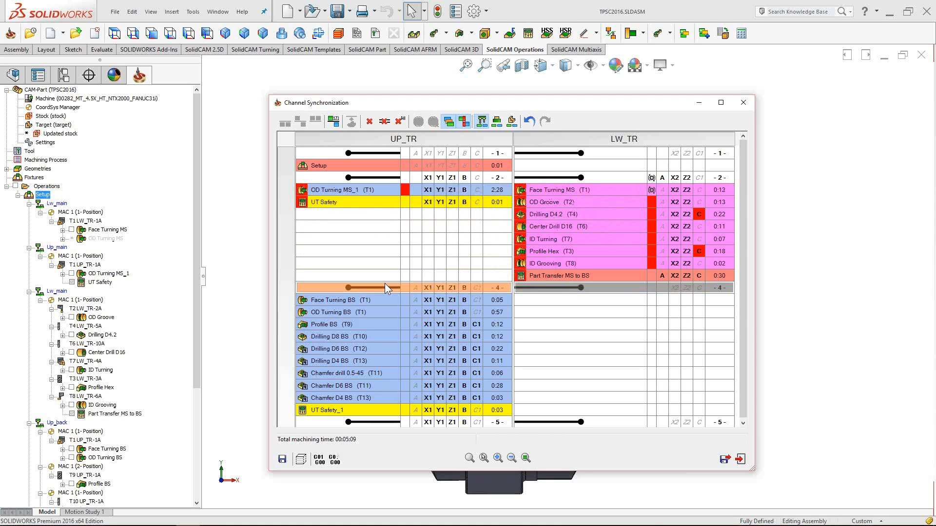
pyautogui.click(599, 287)
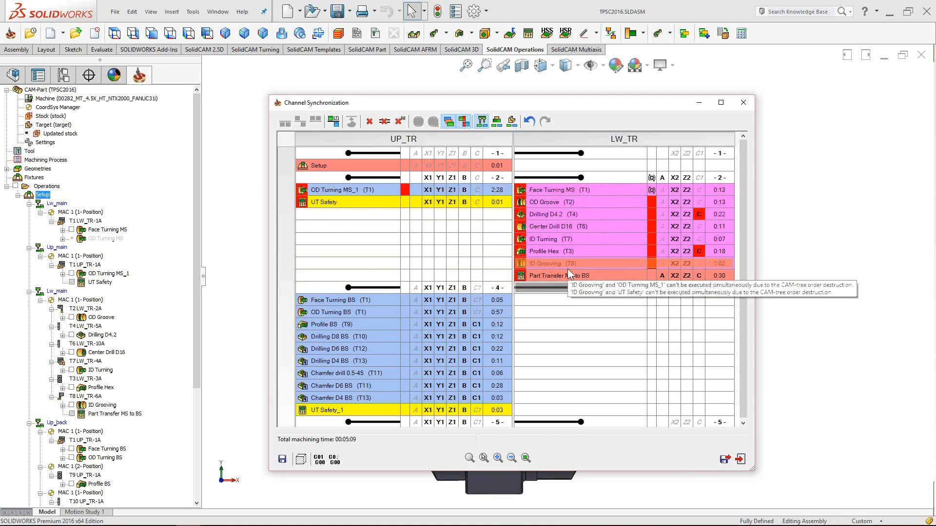
pyautogui.moveTo(546, 192); pyautogui.dragTo(388, 189)
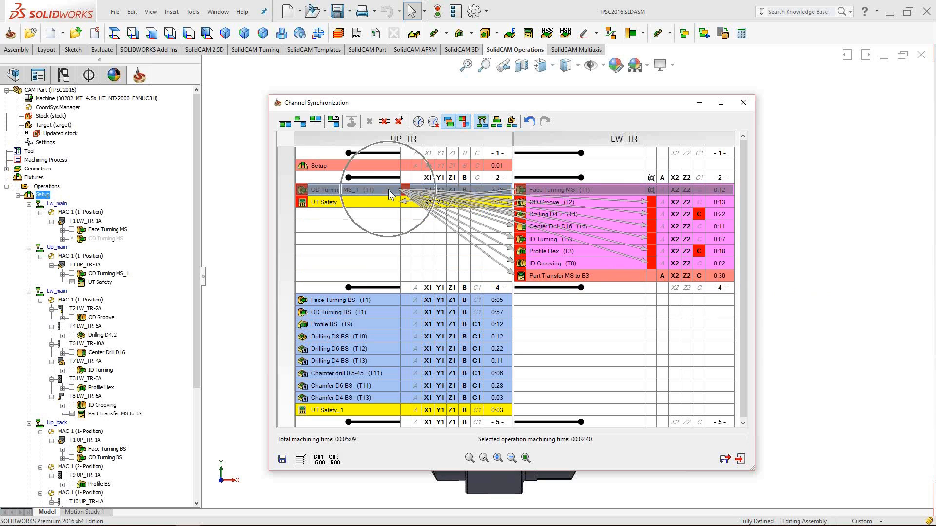
pyautogui.click(314, 123)
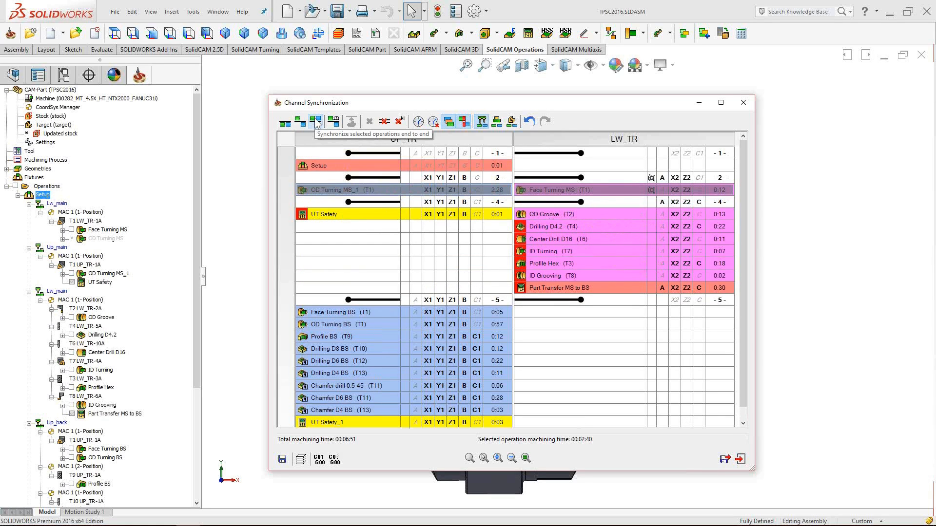
pyautogui.moveTo(338, 216)
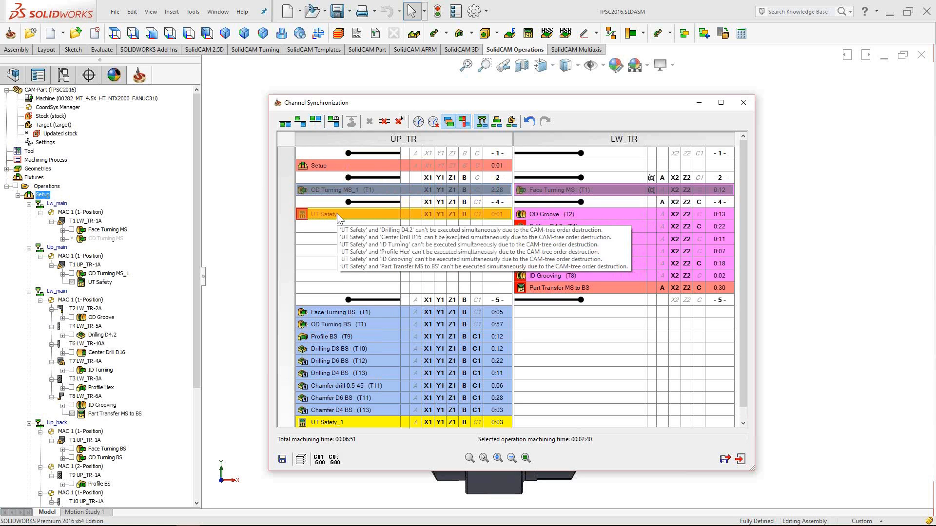
pyautogui.click(337, 214)
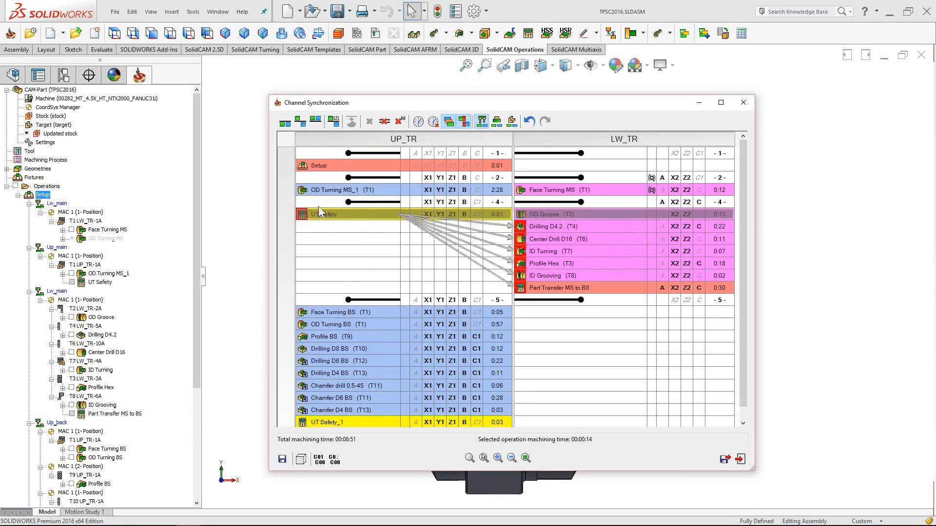
# - Give UT Safety its own sync point -5-, so OD Groove onward follows it (total 00:06:52)
pyautogui.click(316, 122)
pyautogui.click(370, 190)
pyautogui.click(529, 189)
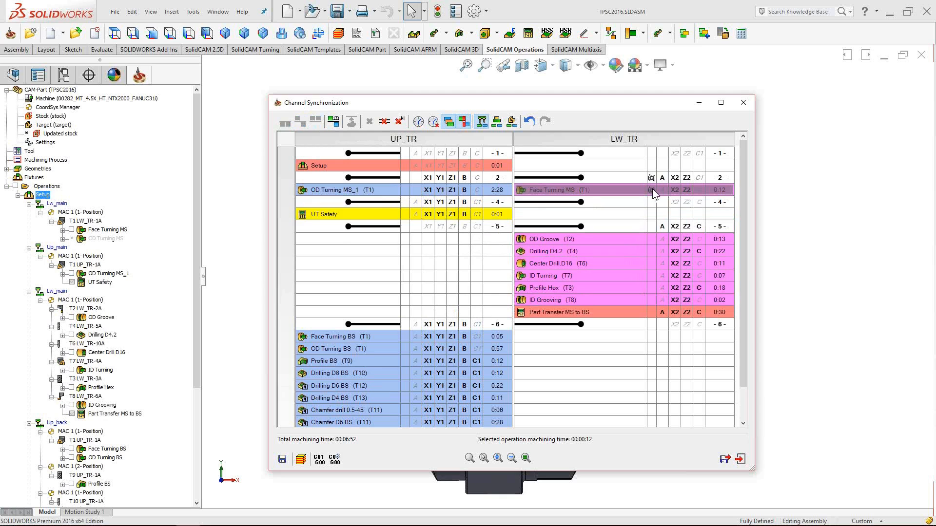
pyautogui.moveTo(658, 195); pyautogui.dragTo(312, 465)
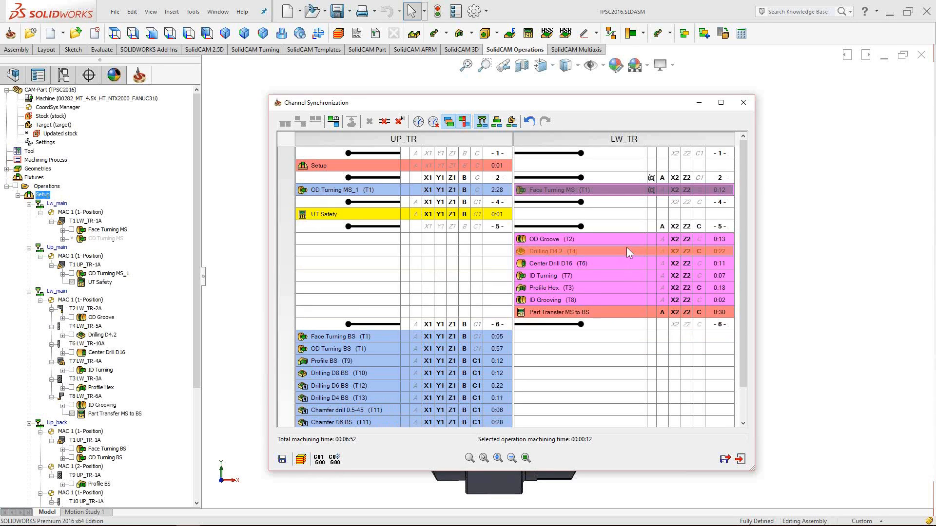
pyautogui.moveTo(628, 251)
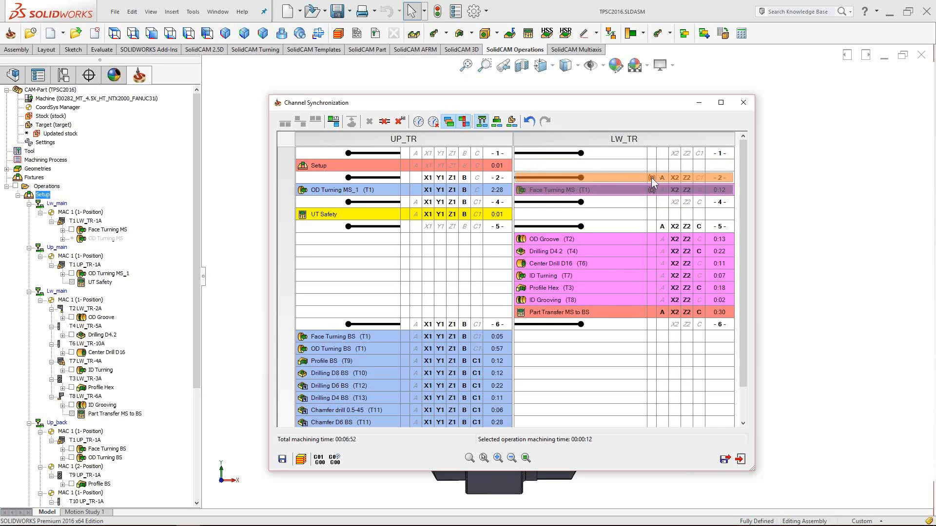
# - Hand sync point -2-'s drive-unit control to the UP_TR channel and launch the simulation
pyautogui.click(669, 179)
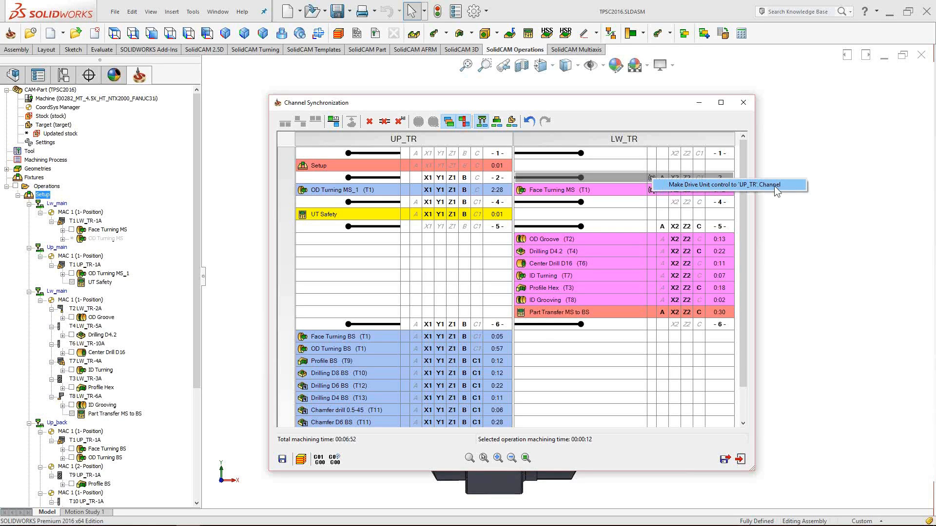
pyautogui.click(761, 185)
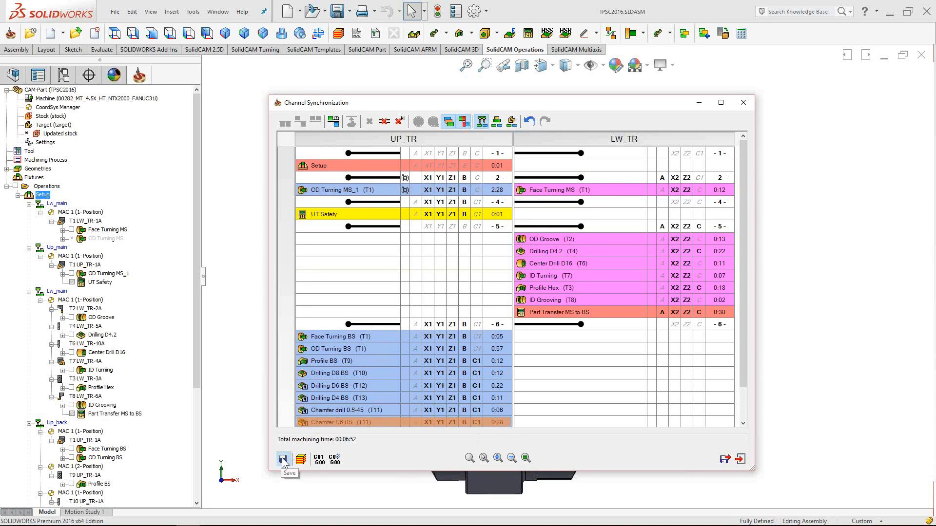
pyautogui.click(301, 460)
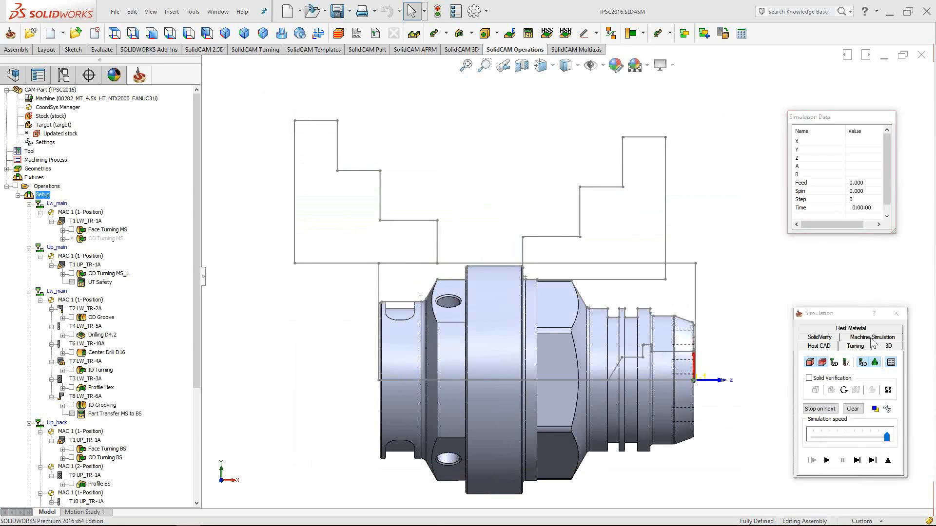
# - Load the Machine Simulation view of the mill-turn program
pyautogui.click(871, 338)
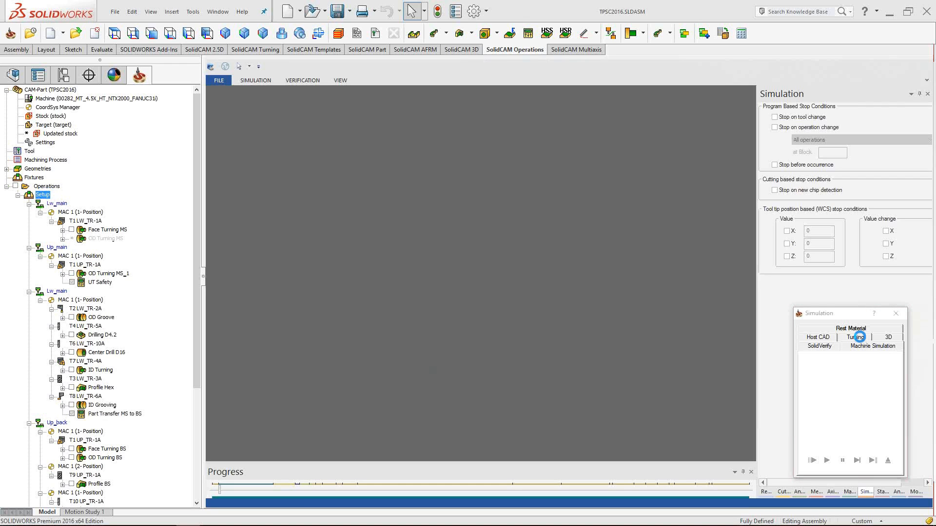
# - Disable Stop on operation change, zoom to the chuck and turrets, and play with the Move List shown
pyautogui.click(861, 341)
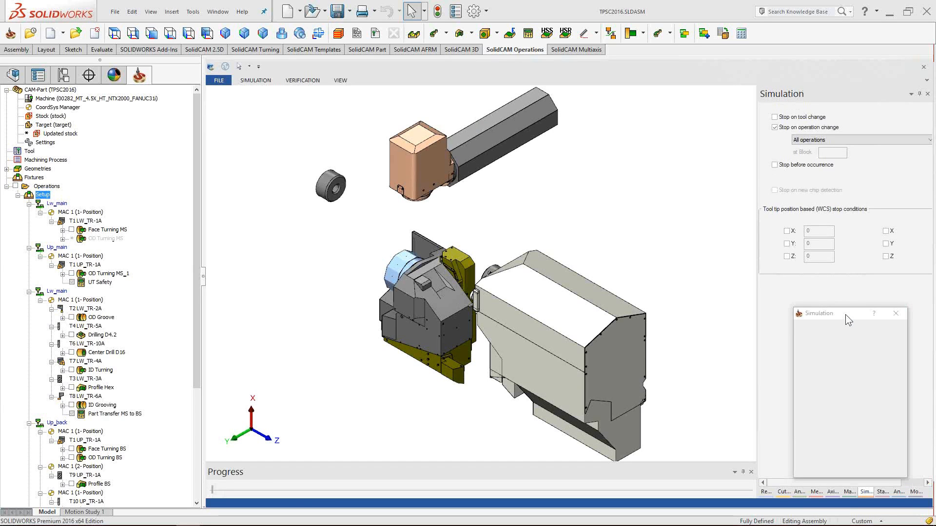
pyautogui.click(774, 128)
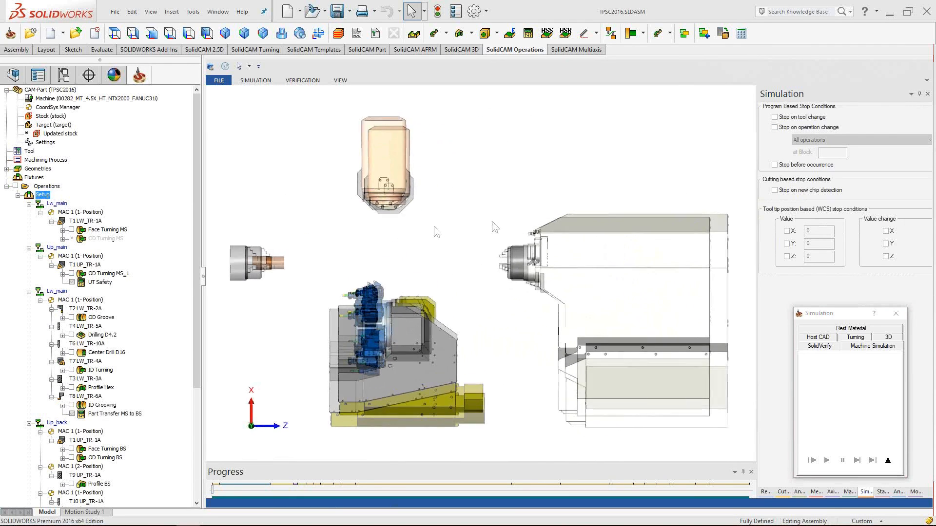
pyautogui.scroll(4, 234, 270)
pyautogui.scroll(1, 361, 246)
pyautogui.moveTo(361, 246); pyautogui.dragTo(449, 292, button='middle')
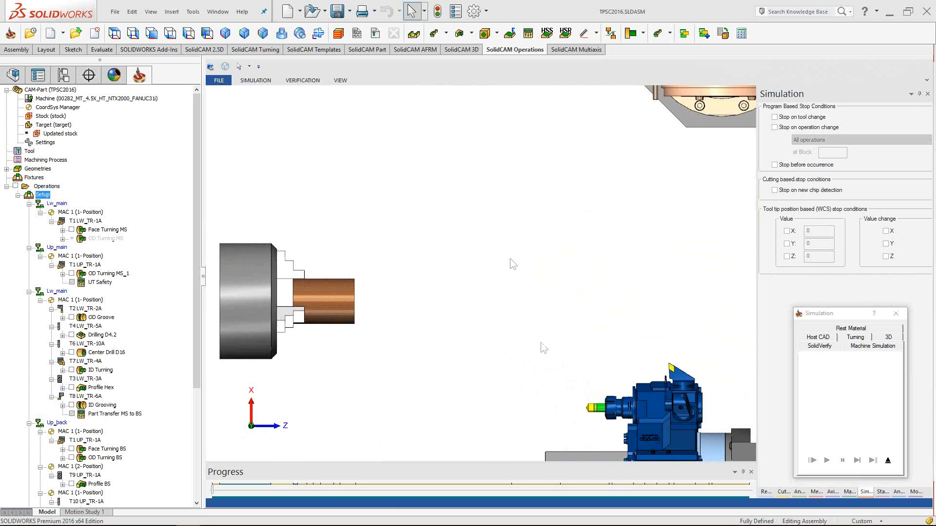
pyautogui.click(914, 492)
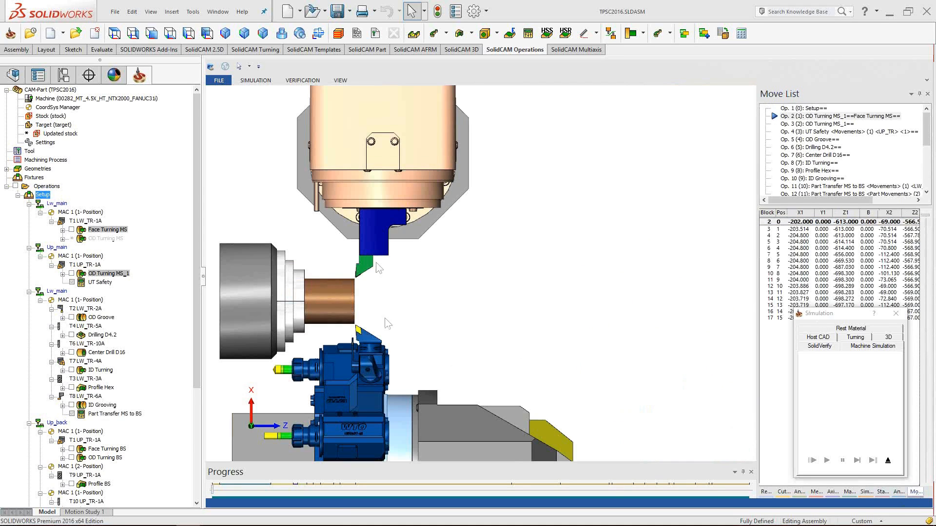
pyautogui.scroll(6, 363, 313)
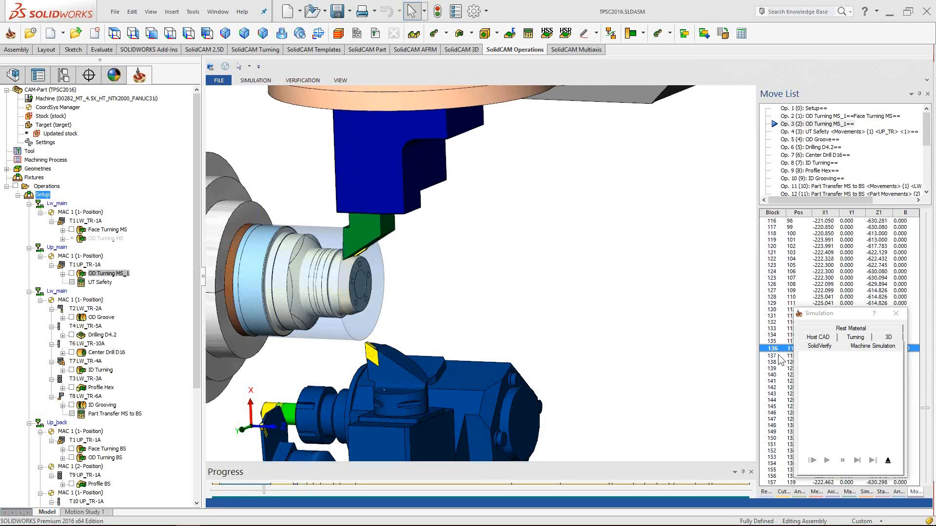
pyautogui.scroll(-5, 609, 340)
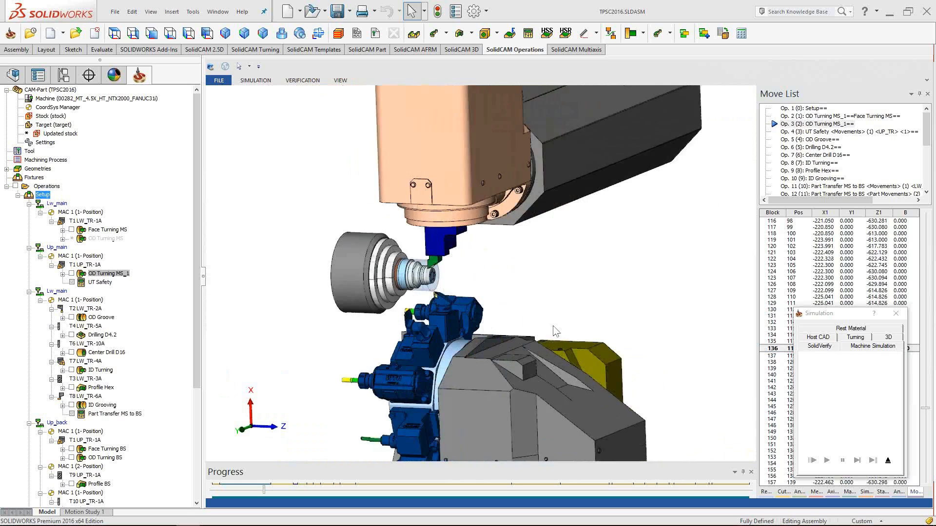
pyautogui.scroll(-5, 560, 322)
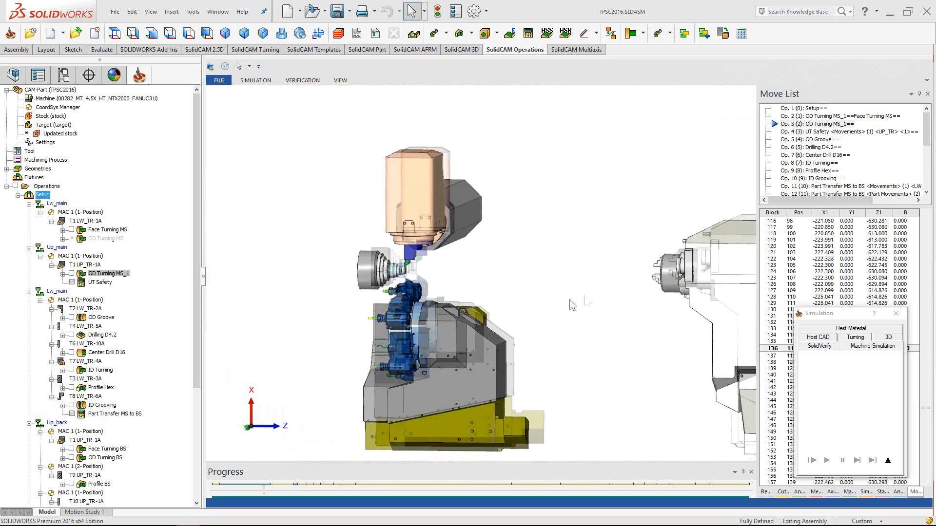
pyautogui.scroll(5, 575, 302)
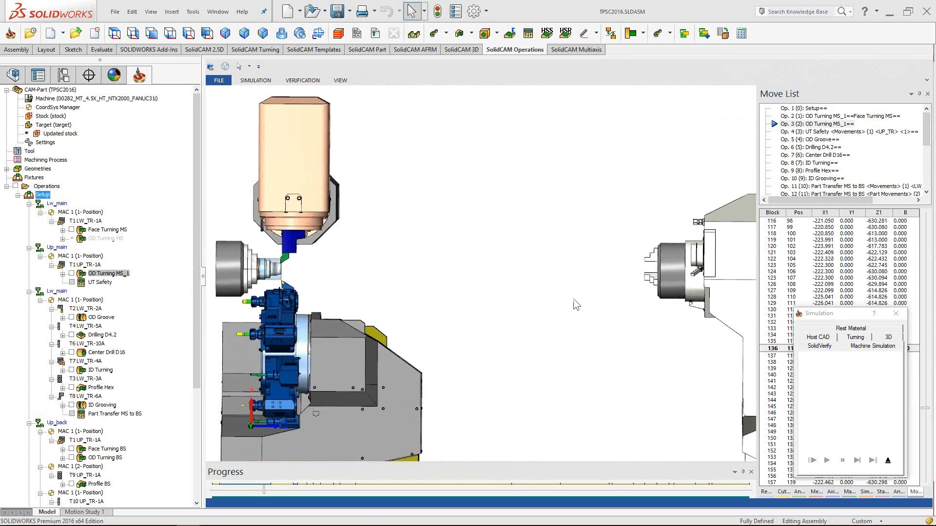
pyautogui.scroll(5, 575, 304)
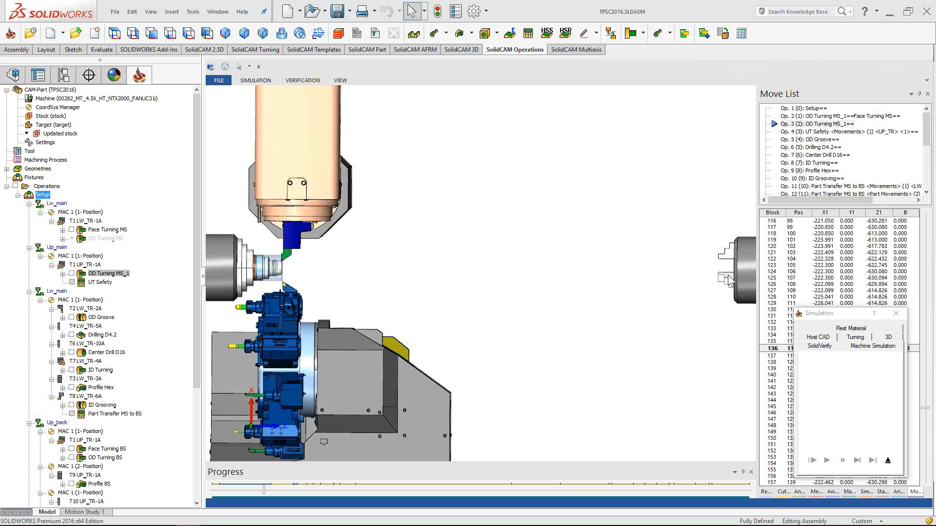
# - Exit the machine simulation, check OD Turning MS_1's 2:28 time in the grid, then save and exit
pyautogui.click(779, 348)
pyautogui.click(887, 461)
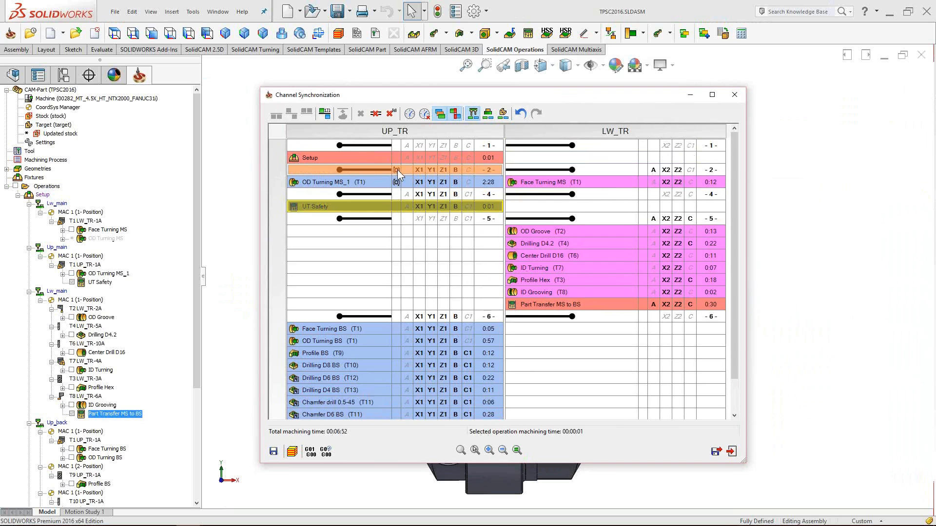
pyautogui.click(397, 169)
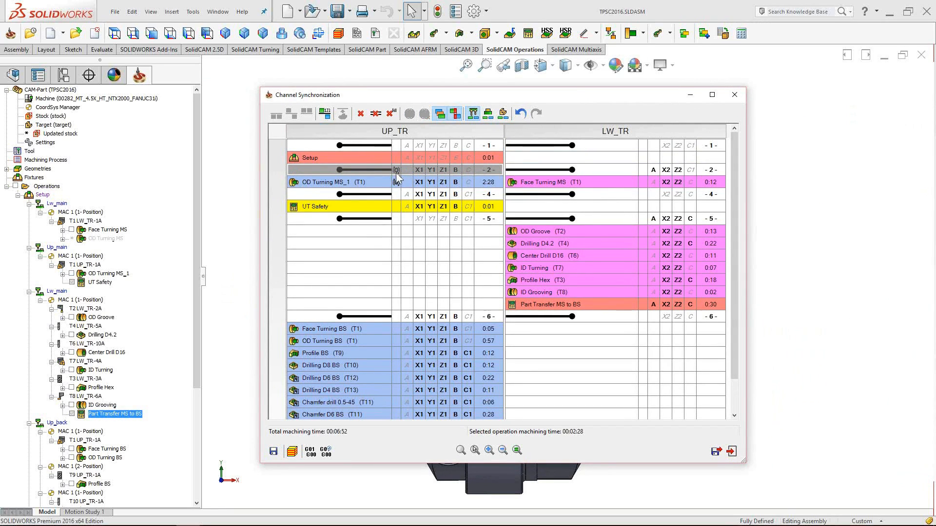
pyautogui.click(715, 451)
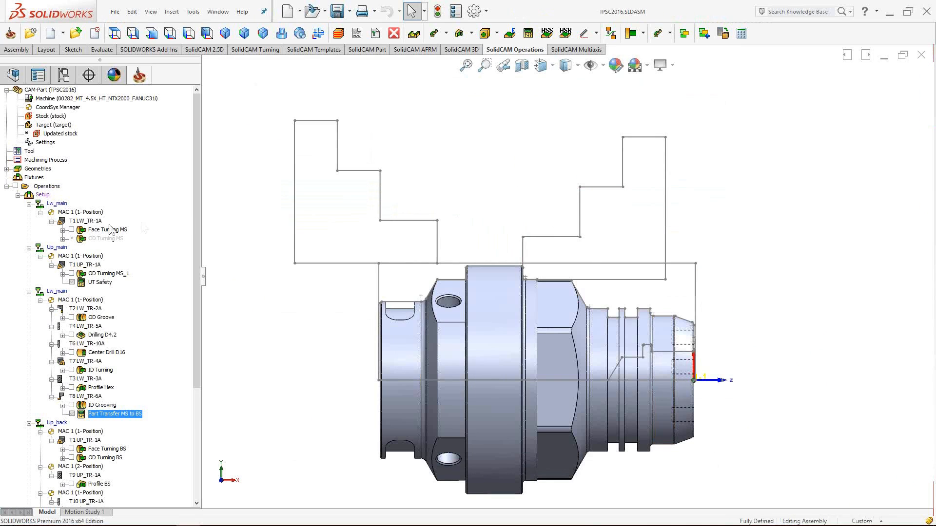
# - Lower Face Turning MS's spin rate from 120 to 110 m/min, recalculate, and reopen Channel Synchronization
pyautogui.doubleClick(98, 229)
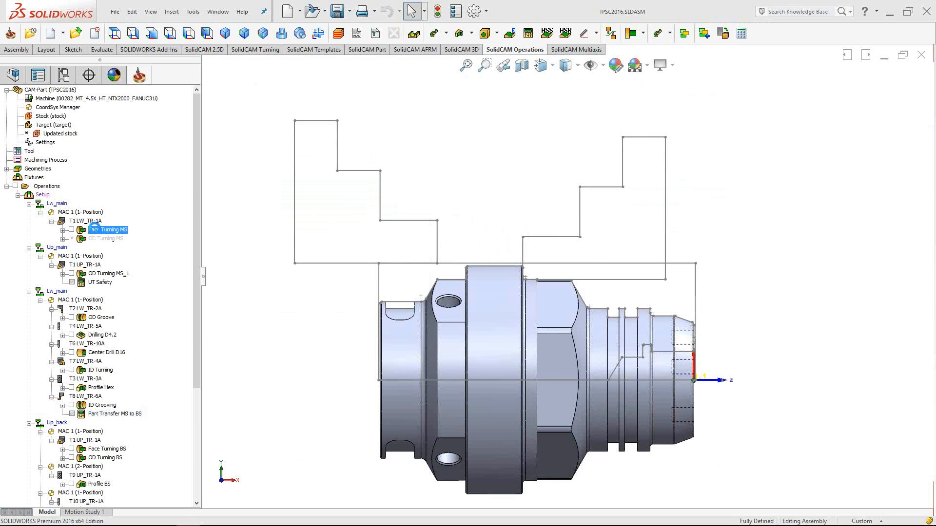
pyautogui.click(96, 174)
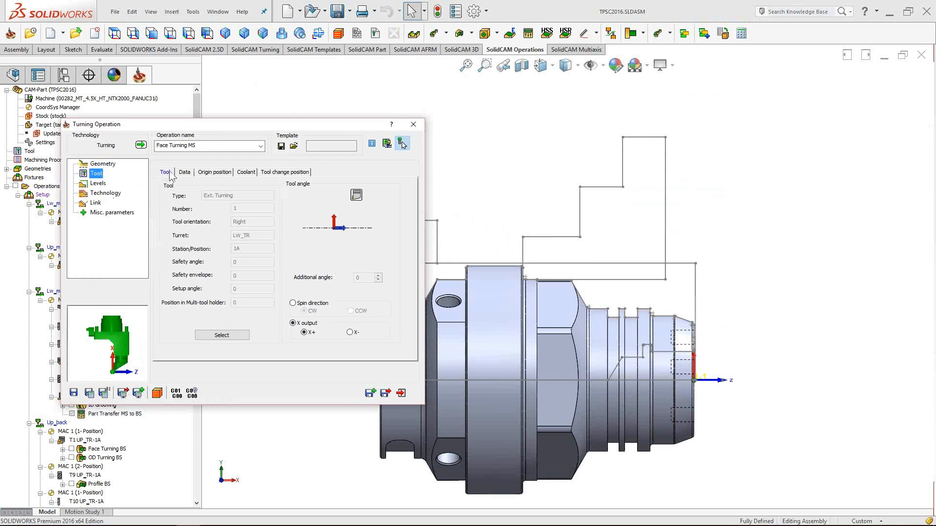
pyautogui.click(184, 174)
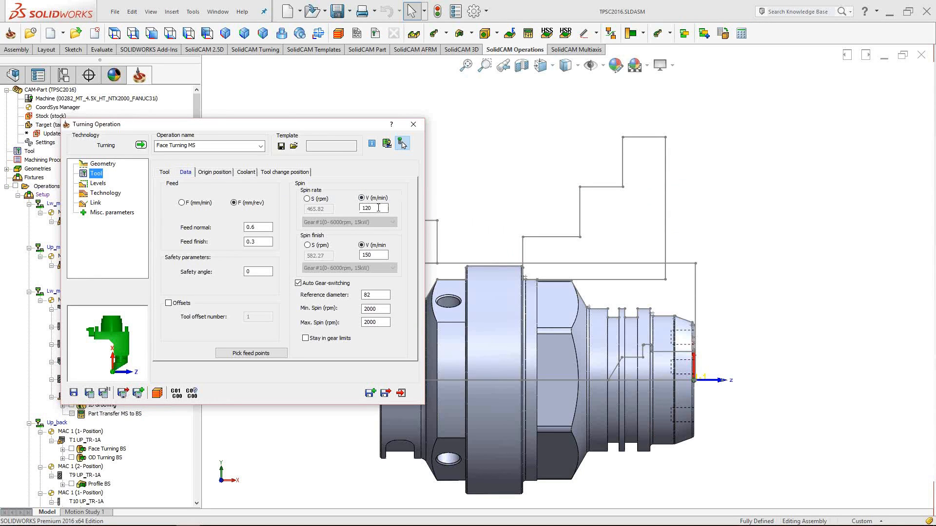
pyautogui.moveTo(378, 209); pyautogui.dragTo(365, 208)
pyautogui.click(106, 392)
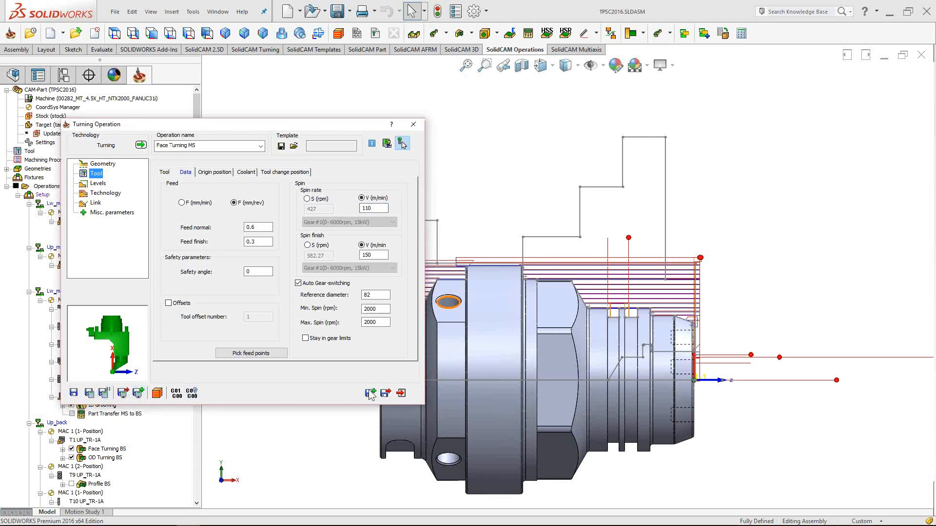
pyautogui.click(385, 392)
pyautogui.rightClick(45, 196)
pyautogui.click(127, 382)
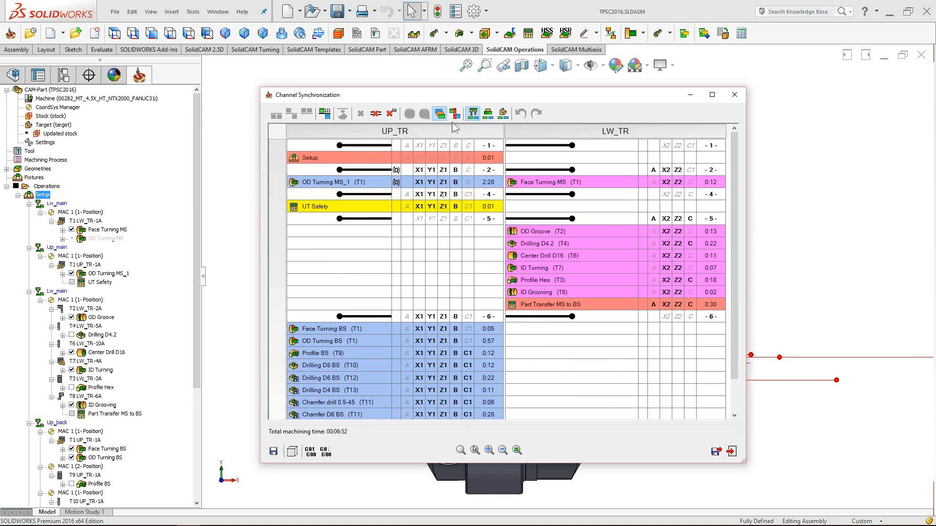
# - Run the conflict check showing OD Turning MS_1 and Face Turning MS need matching spin values
pyautogui.click(455, 114)
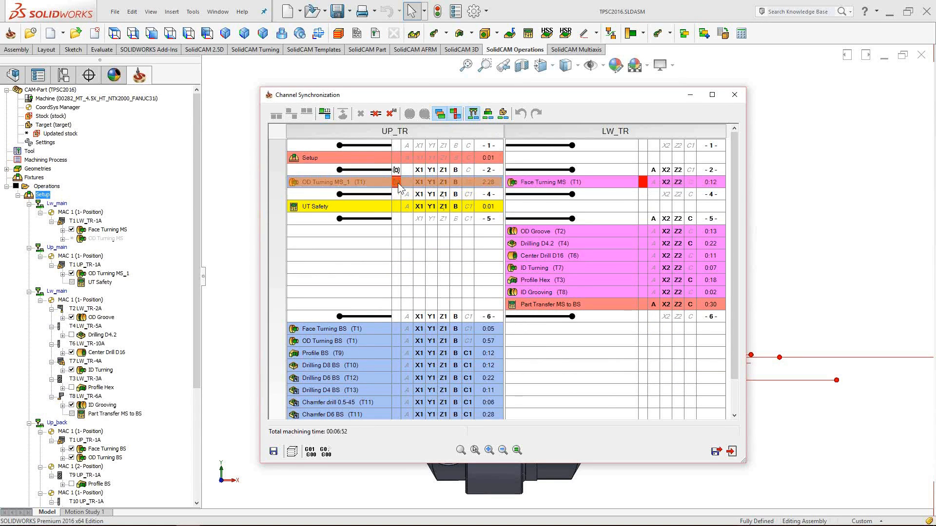
pyautogui.moveTo(396, 187)
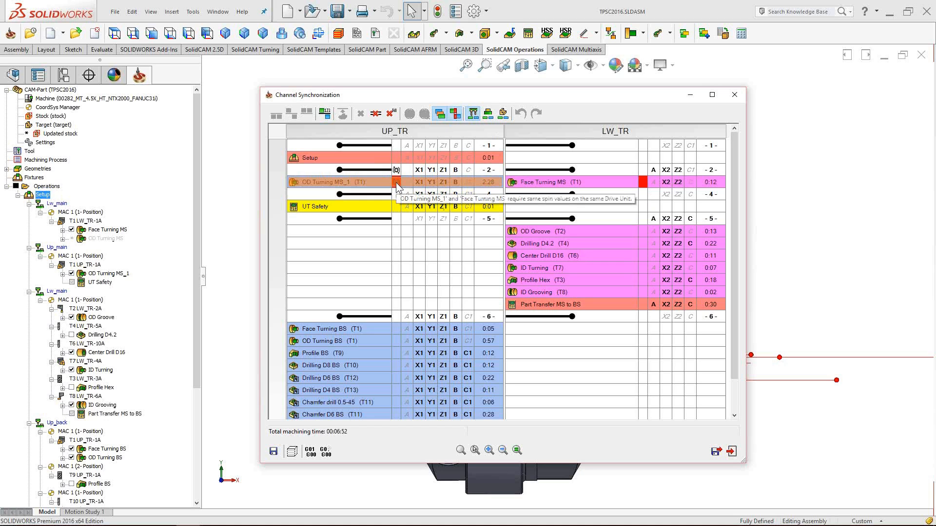
pyautogui.moveTo(396, 187); pyautogui.dragTo(642, 187)
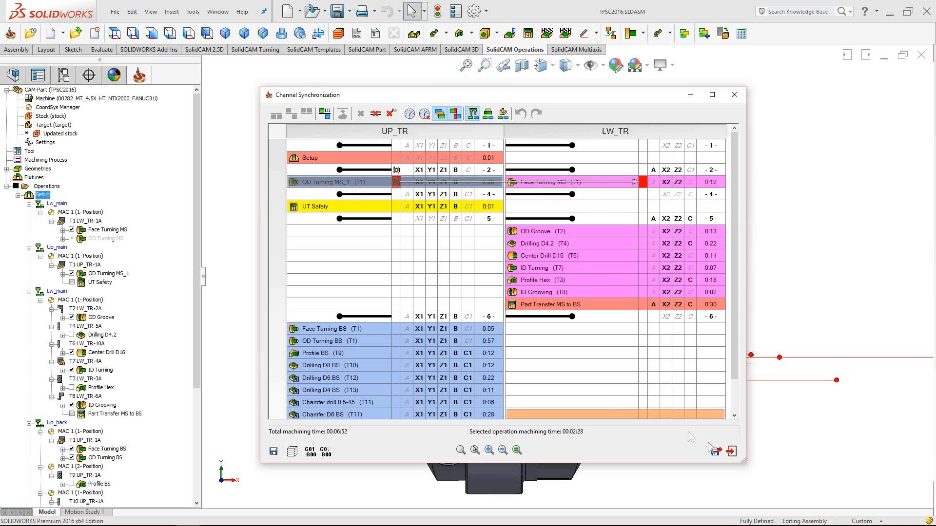
pyautogui.click(716, 451)
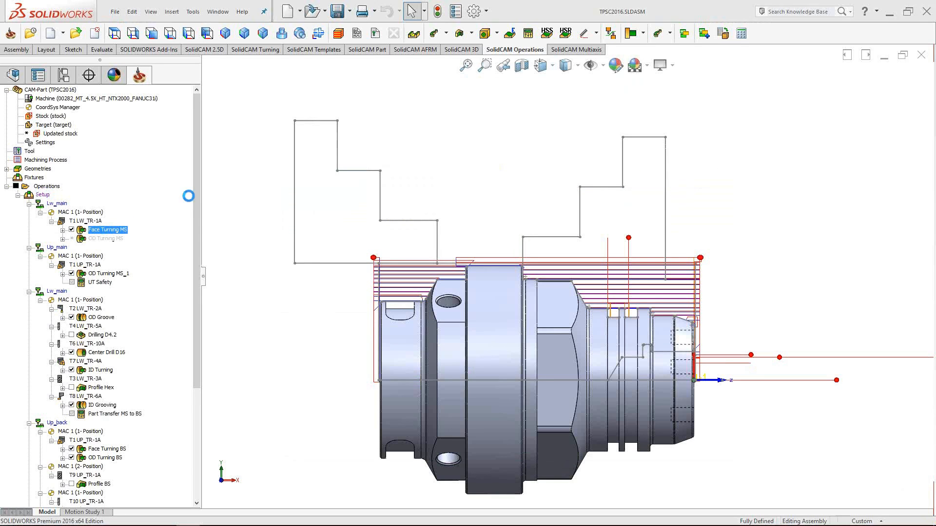
# - Restore Face Turning MS's spin rate to 120 m/min, recalculate, and reopen Channel Synchronization
pyautogui.moveTo(375, 209); pyautogui.dragTo(367, 210)
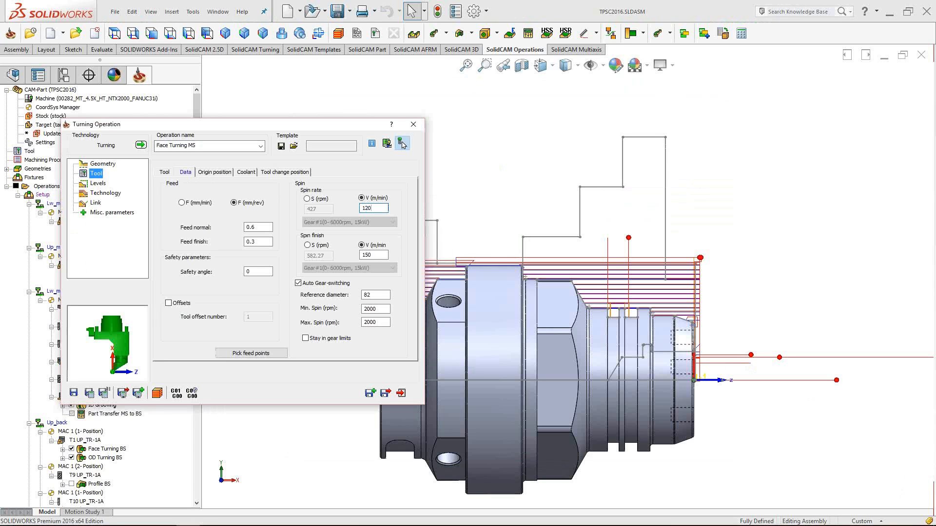
pyautogui.click(102, 392)
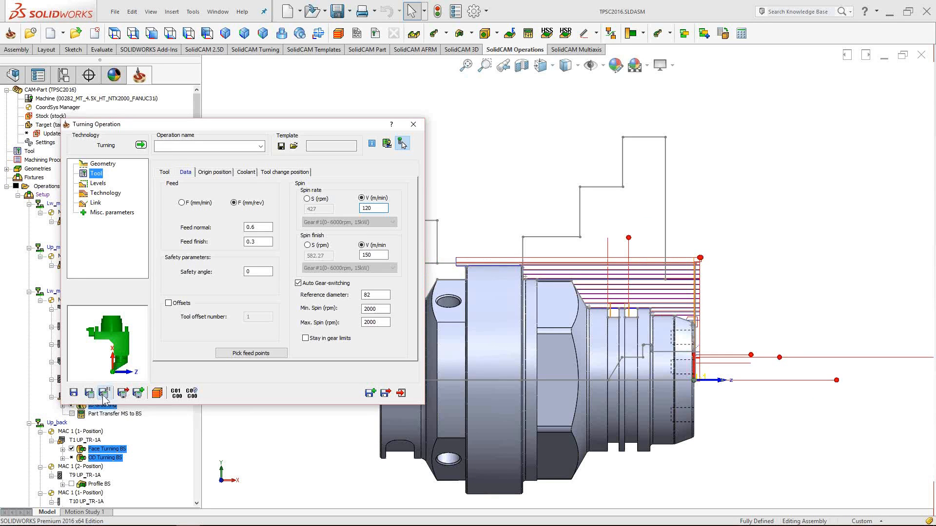
pyautogui.click(386, 393)
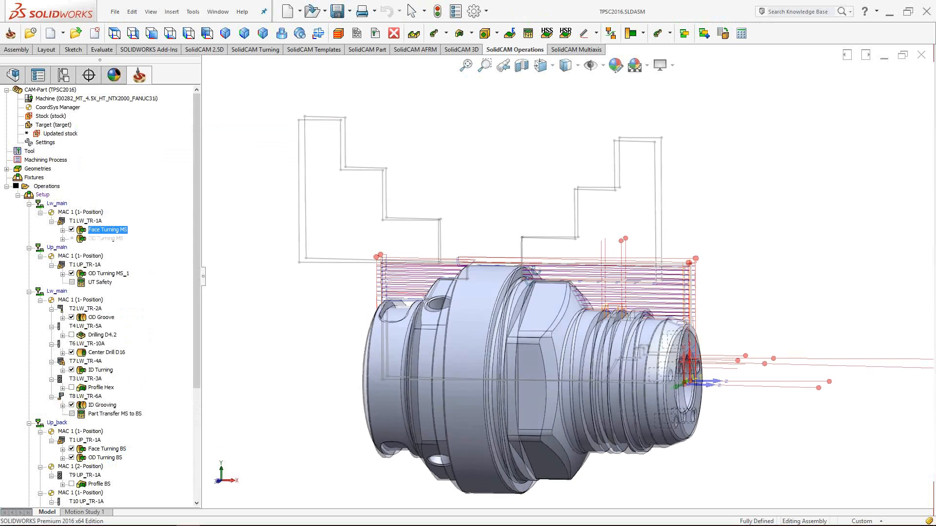
pyautogui.click(43, 195)
pyautogui.rightClick(43, 196)
pyautogui.click(126, 383)
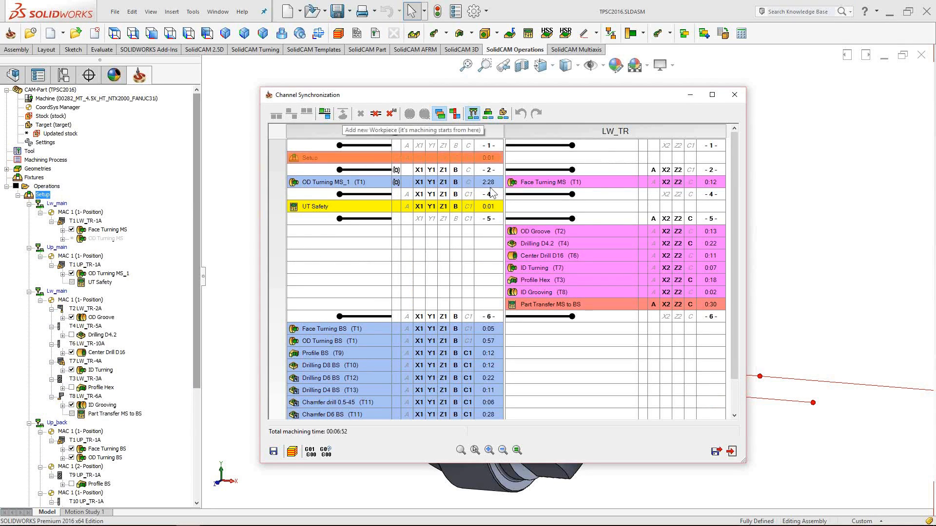
# - Try moving OD Groove, select Drilling D4.2 and Center Drill D16, then exit the grid
pyautogui.click(552, 233)
pyautogui.moveTo(552, 236)
pyautogui.mouseDown()
pyautogui.moveTo(370, 165)
pyautogui.moveTo(361, 147)
pyautogui.moveTo(390, 134)
pyautogui.moveTo(547, 236)
pyautogui.mouseUp()
pyautogui.click(548, 238)
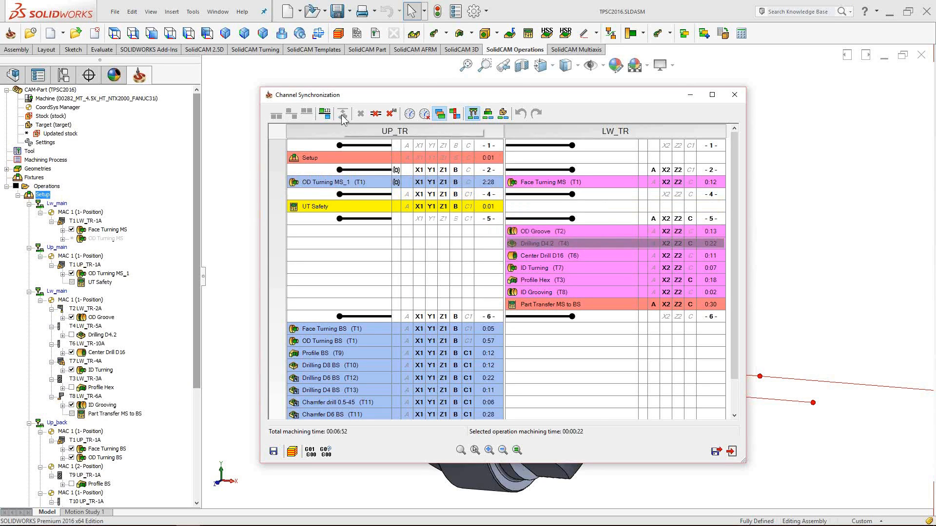
pyautogui.click(539, 255)
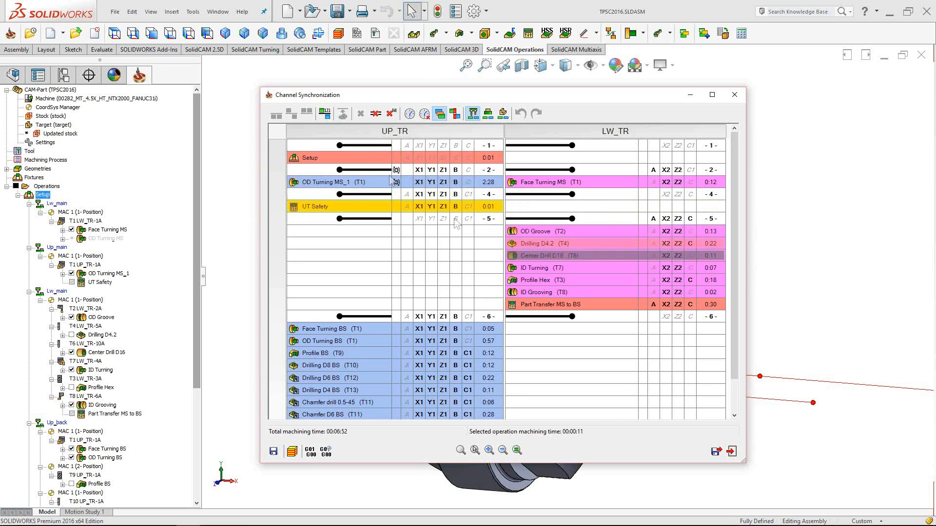
pyautogui.moveTo(344, 97); pyautogui.dragTo(351, 87)
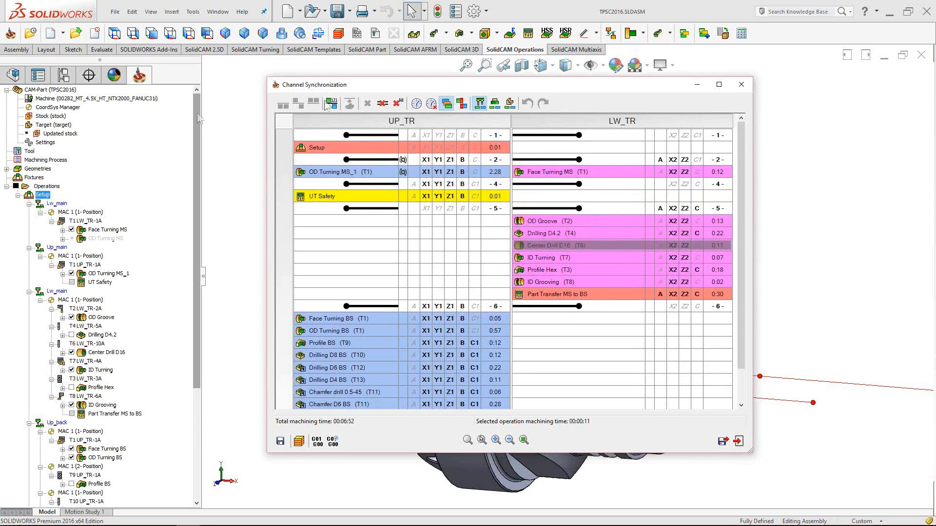
pyautogui.moveTo(198, 118); pyautogui.dragTo(195, 227)
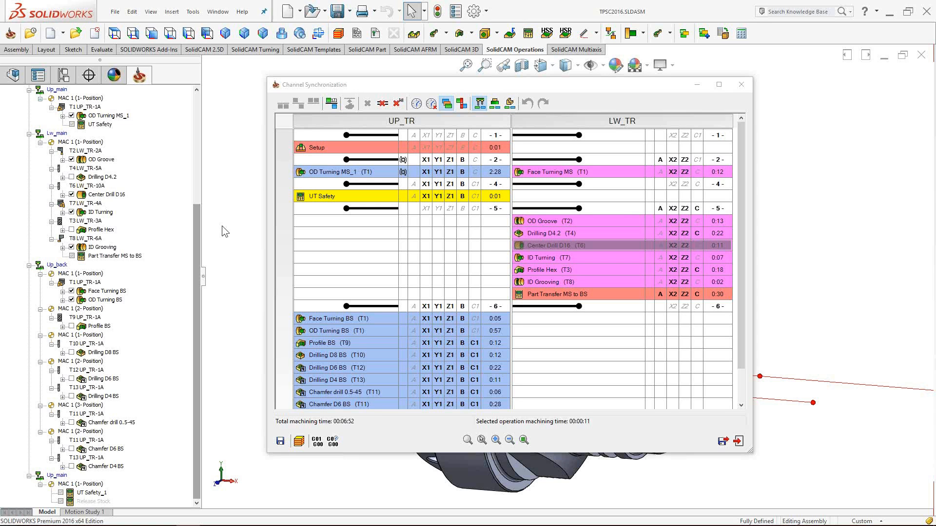
pyautogui.click(738, 441)
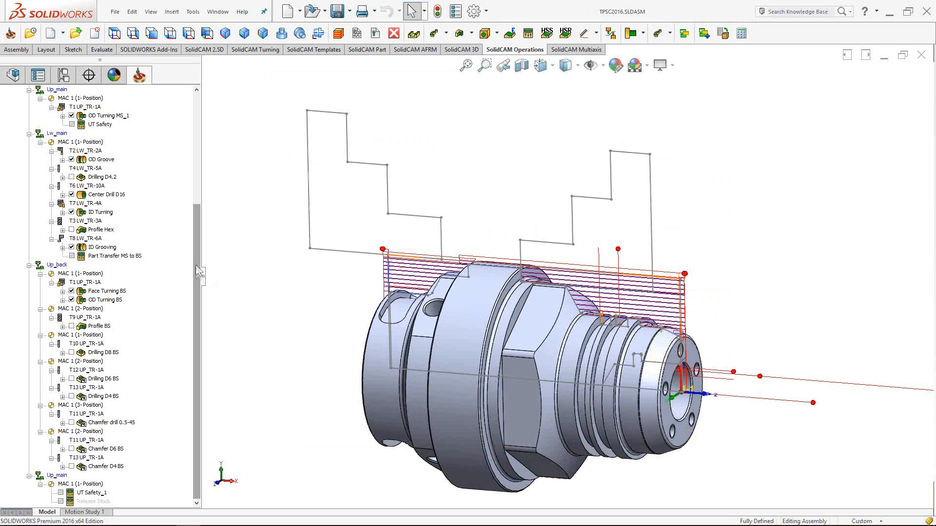
# - Unsuppress Release Stock and confirm its BACK_SP clamp setting is RELEASE STOCK
pyautogui.click(93, 502)
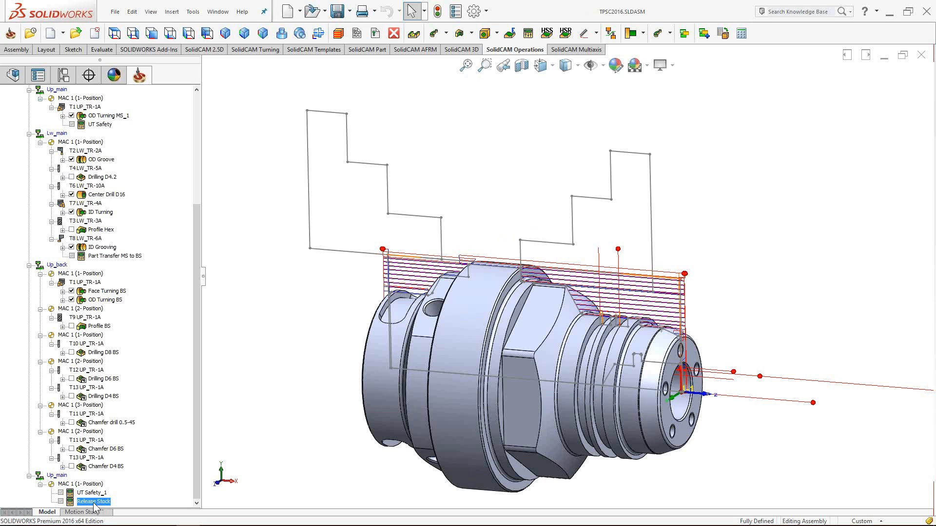
pyautogui.rightClick(96, 509)
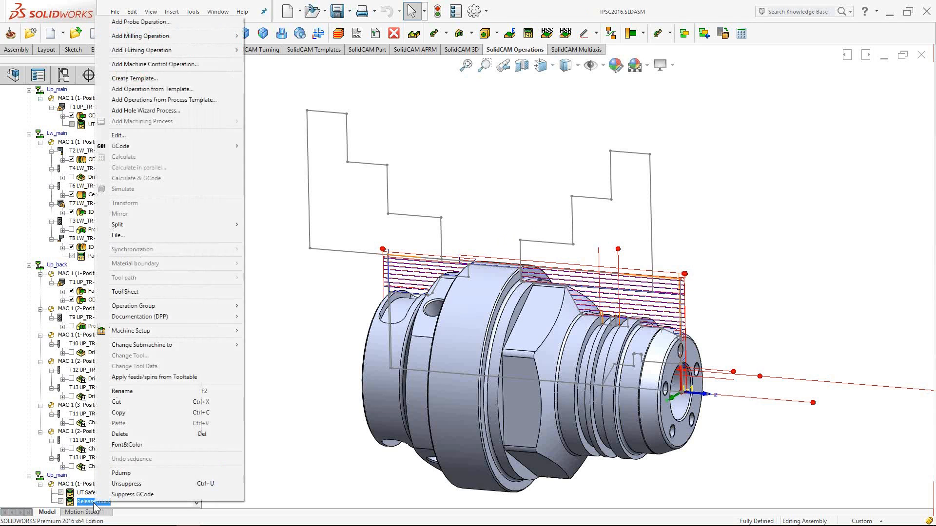
pyautogui.click(128, 485)
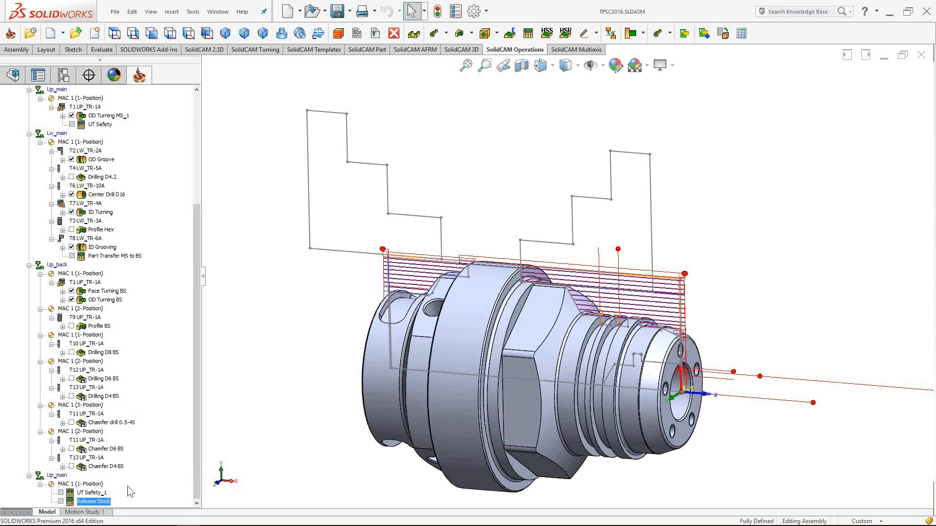
pyautogui.doubleClick(100, 505)
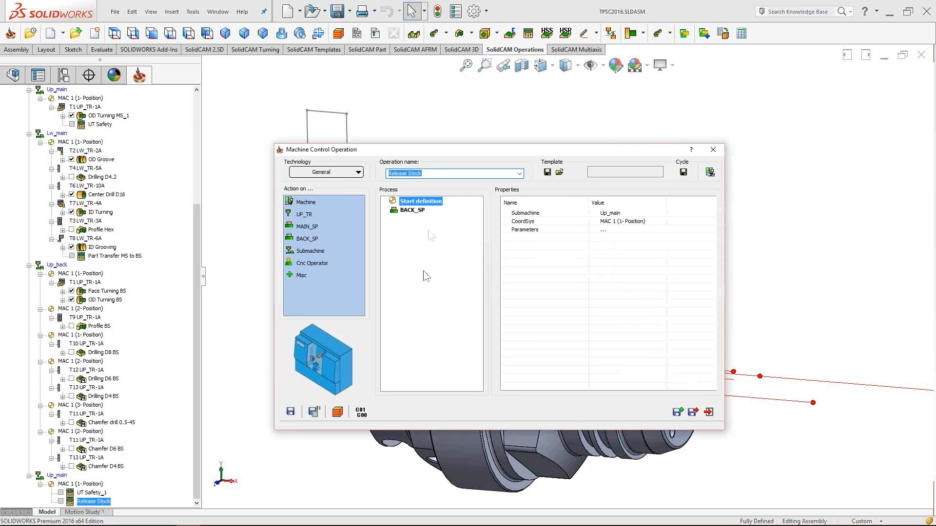
pyautogui.click(413, 211)
pyautogui.click(417, 228)
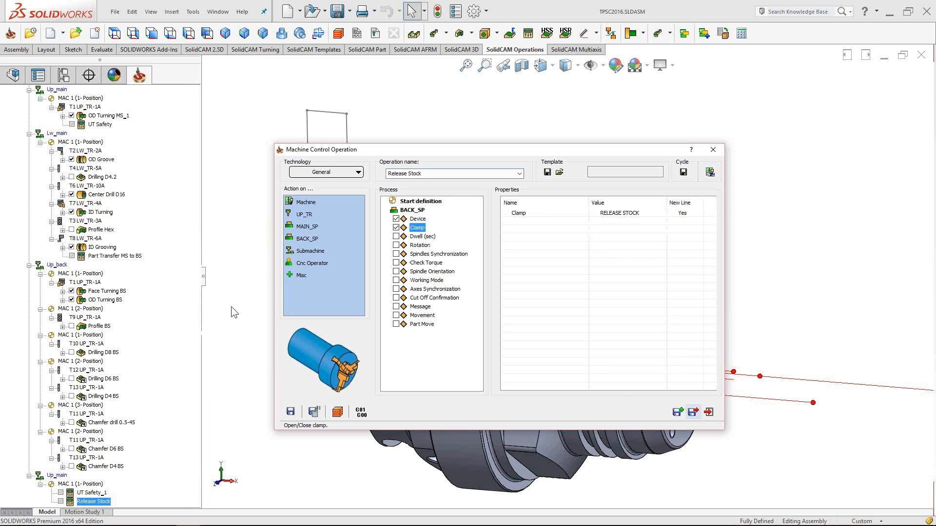
pyautogui.moveTo(196, 286); pyautogui.dragTo(197, 173)
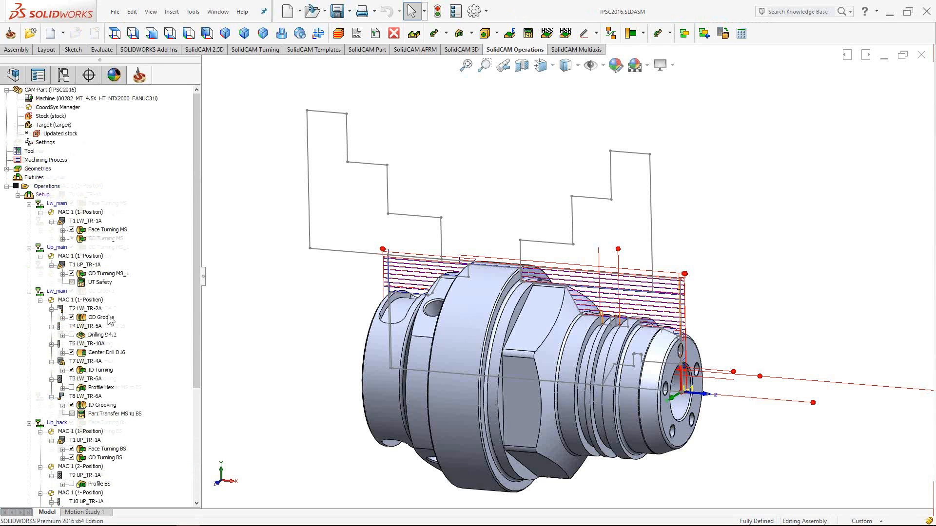
# - Suppress the lower-turret operations from OD Groove through ID Grooving
pyautogui.scroll(-3, 108, 332)
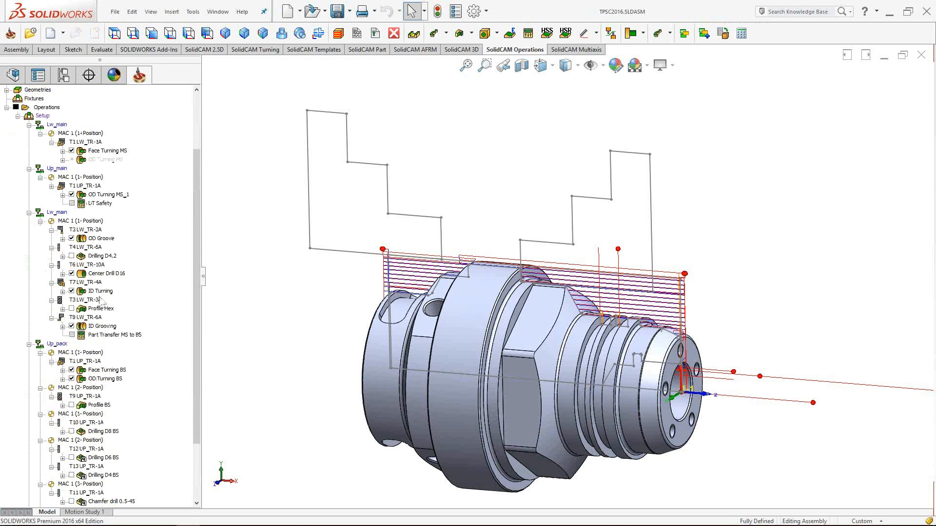
pyautogui.click(99, 238)
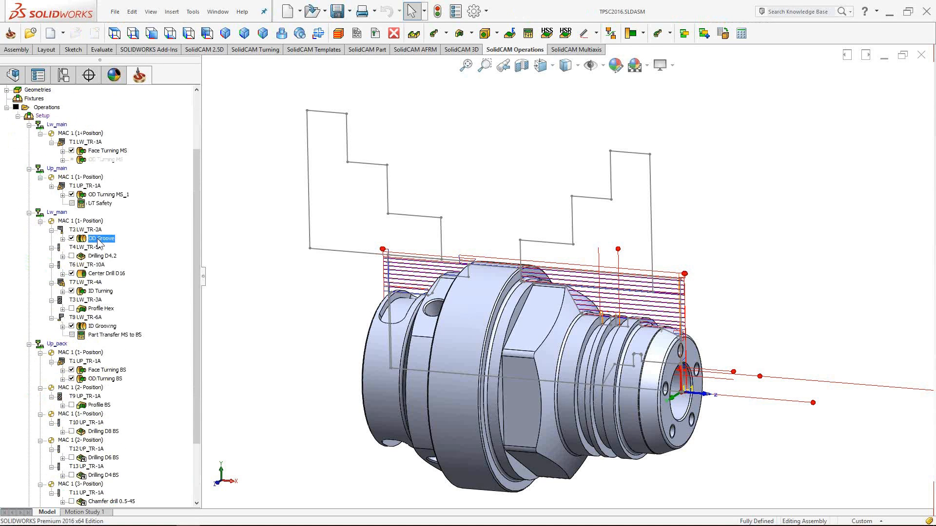
pyautogui.keyDown('shift'); pyautogui.click(95, 326); pyautogui.keyUp('shift')
pyautogui.rightClick(94, 329)
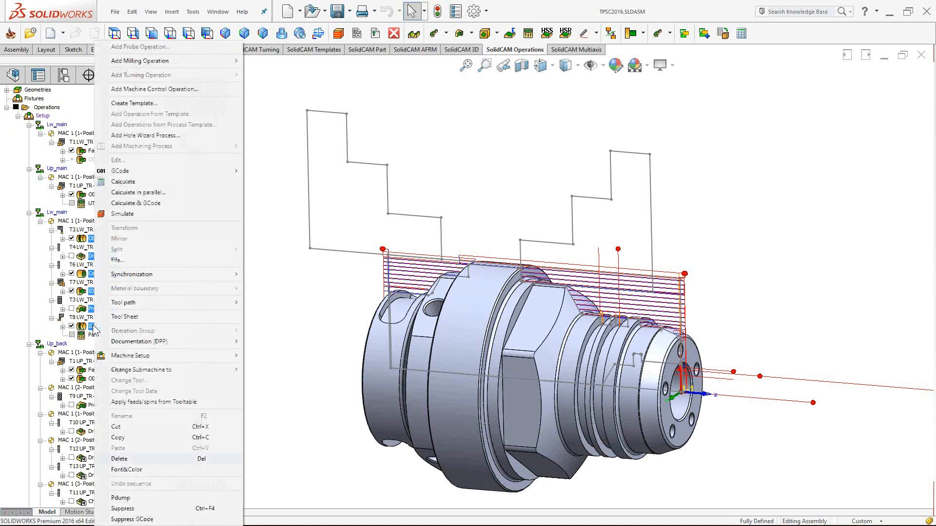
pyautogui.click(122, 504)
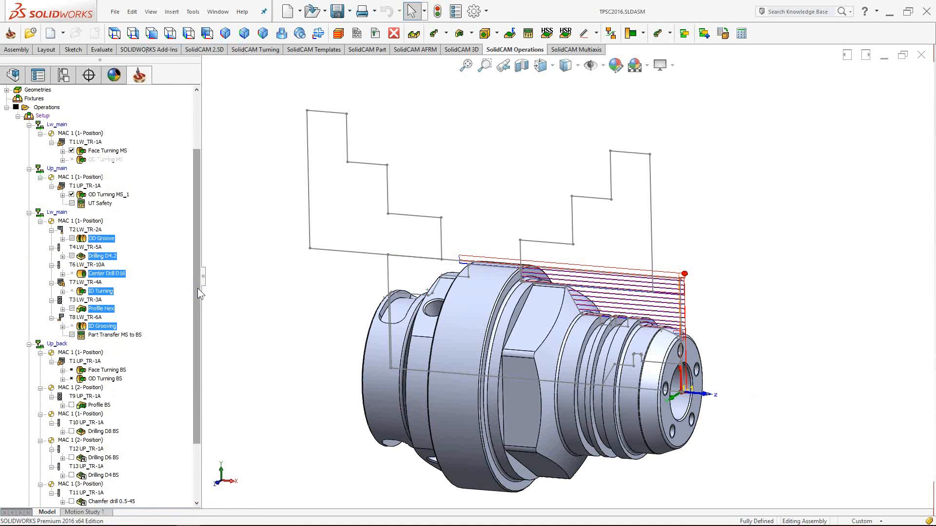
# - Suppress the back-side operations from Profile BS through Chamfer D4 BS
pyautogui.scroll(-3, 197, 340)
pyautogui.click(102, 326)
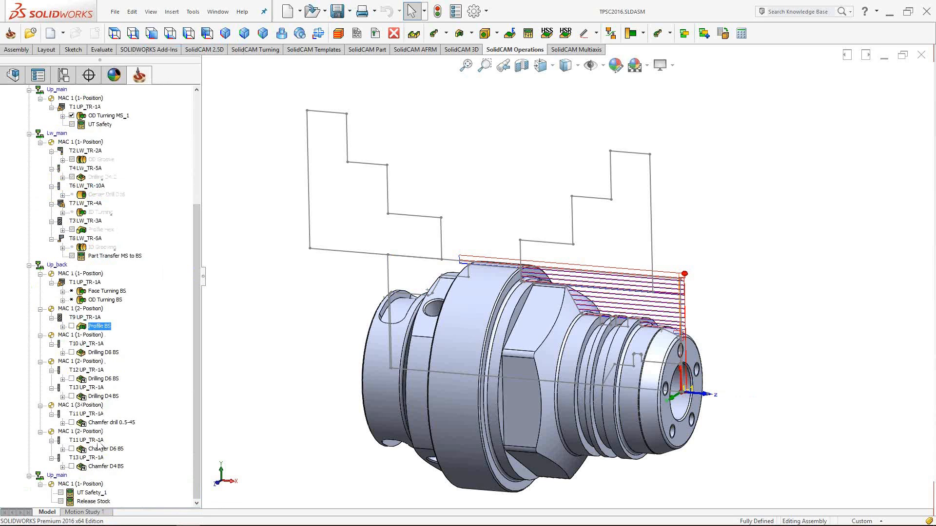
pyautogui.keyDown('shift'); pyautogui.click(93, 467); pyautogui.keyUp('shift')
pyautogui.rightClick(93, 467)
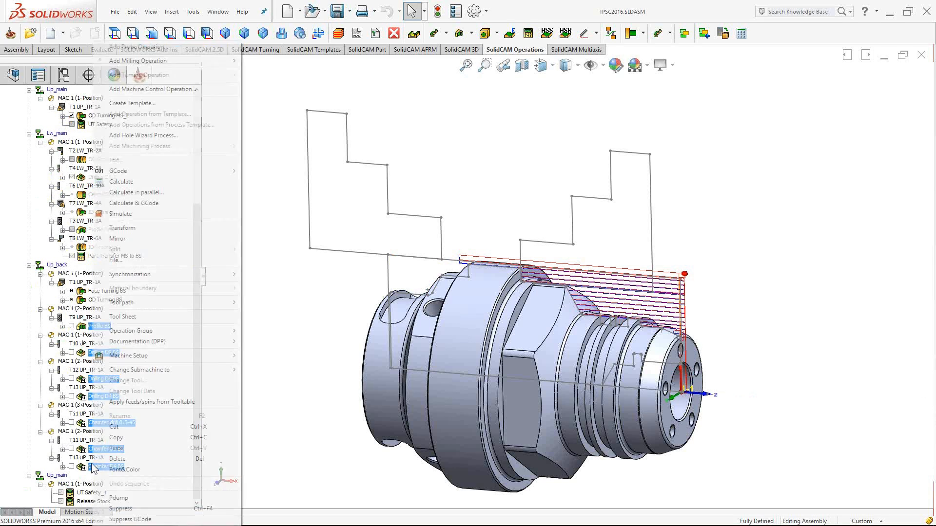
pyautogui.click(128, 509)
# - Recalculate all operations and rotate the part to inspect the Face and OD Turning BS toolpaths
pyautogui.scroll(3, 195, 307)
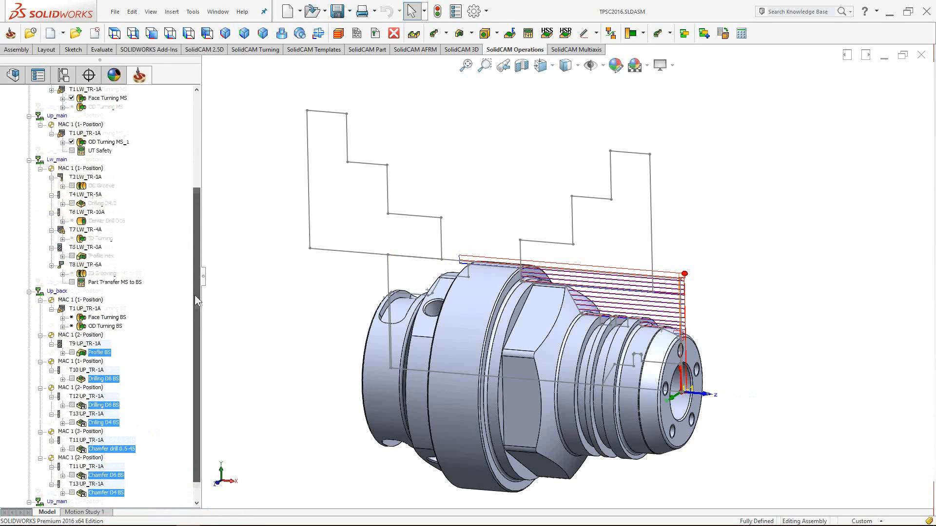
pyautogui.scroll(5, 96, 167)
pyautogui.click(46, 151)
pyautogui.rightClick(46, 151)
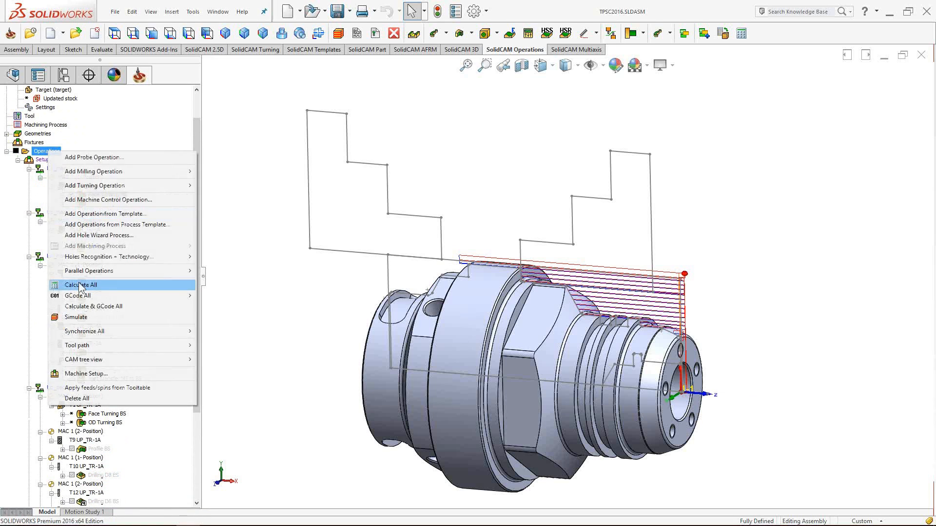
pyautogui.click(102, 287)
pyautogui.click(410, 314)
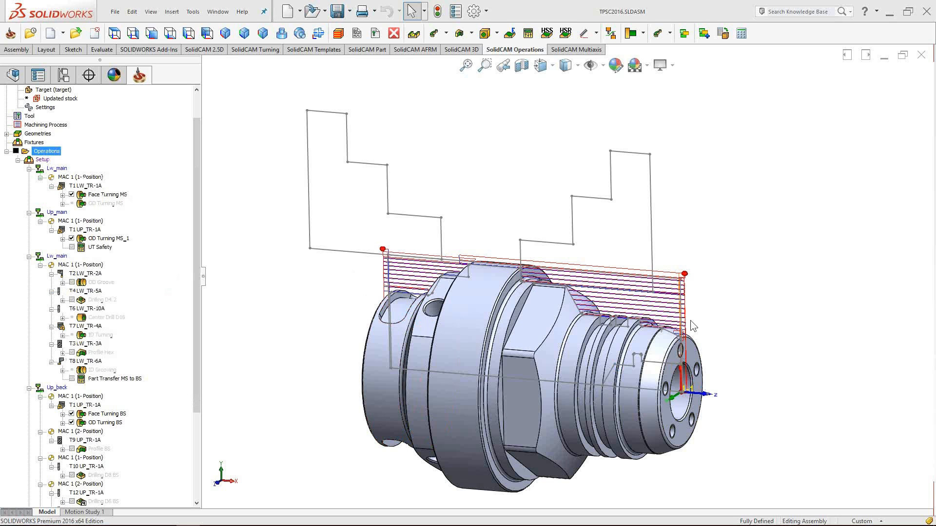
pyautogui.moveTo(627, 246); pyautogui.dragTo(646, 227, button='middle')
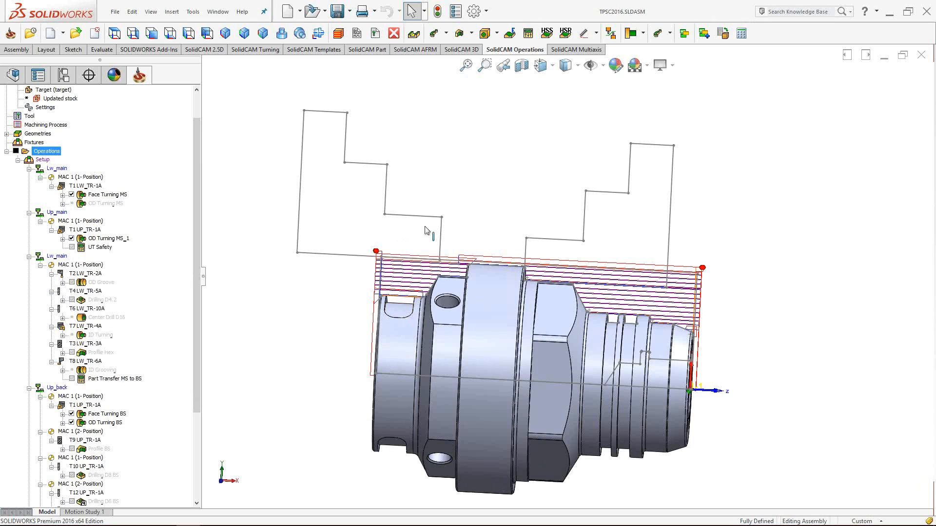
pyautogui.moveTo(546, 170); pyautogui.dragTo(522, 195, button='middle')
pyautogui.scroll(2, 197, 207)
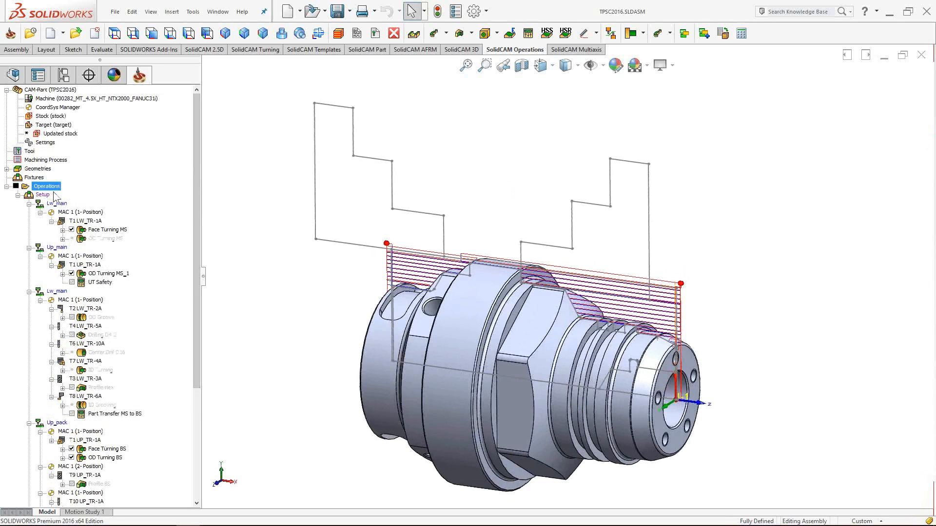
# - In the channel synchronization grid, delete all sync points and resynchronize the turrets automatically
pyautogui.rightClick(43, 197)
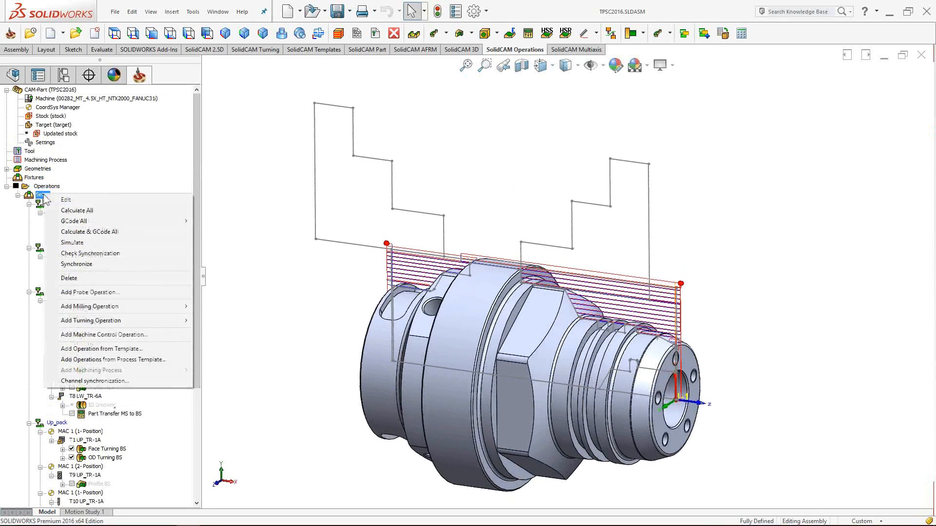
pyautogui.click(94, 380)
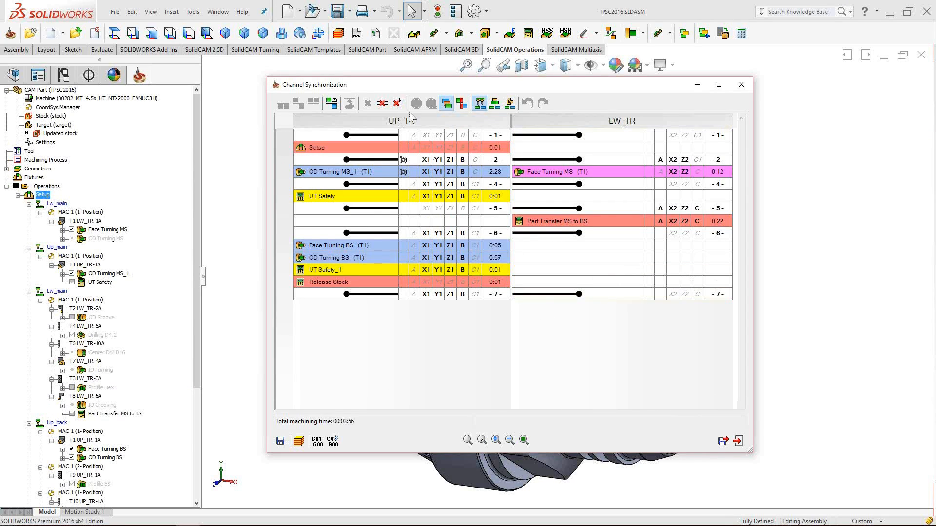
pyautogui.click(397, 104)
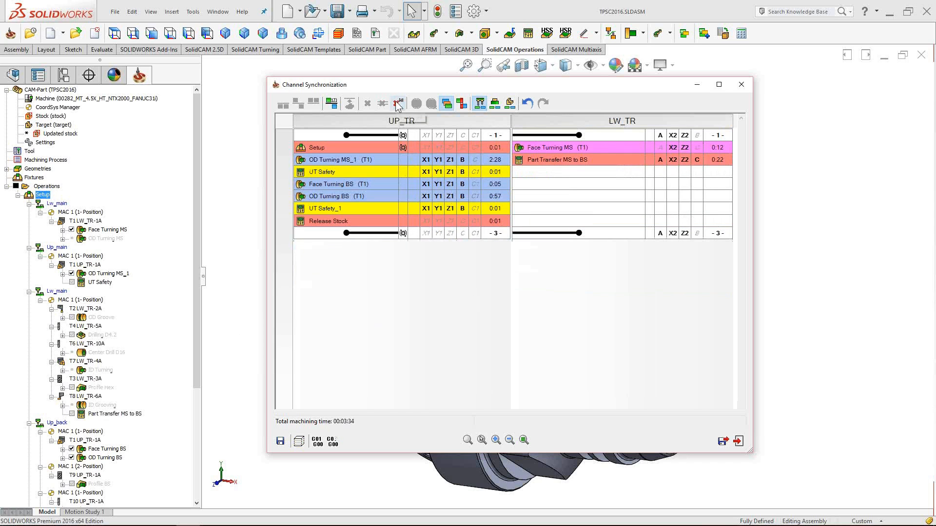
pyautogui.click(332, 104)
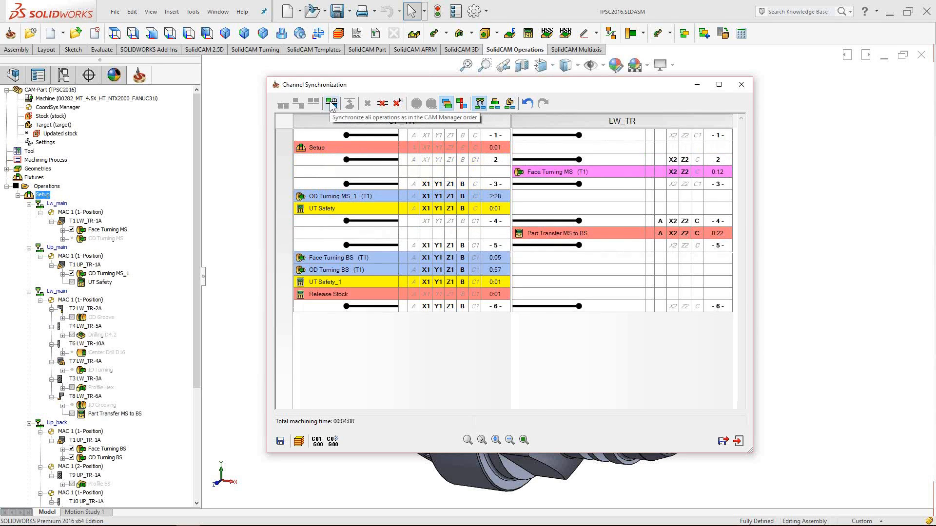
# - Check the Setup and Face Turning MS machining times, then save the grid (00:04:08 total)
pyautogui.click(372, 147)
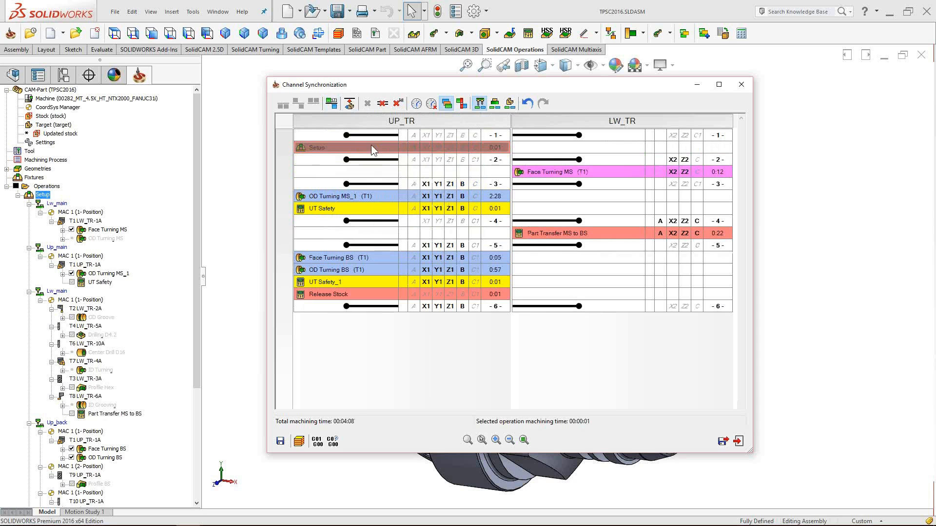
pyautogui.click(573, 173)
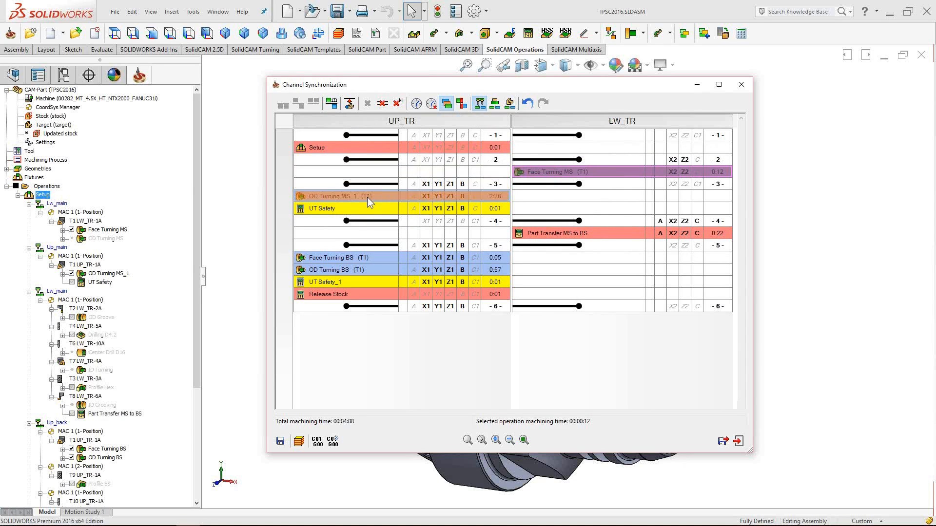
pyautogui.click(722, 441)
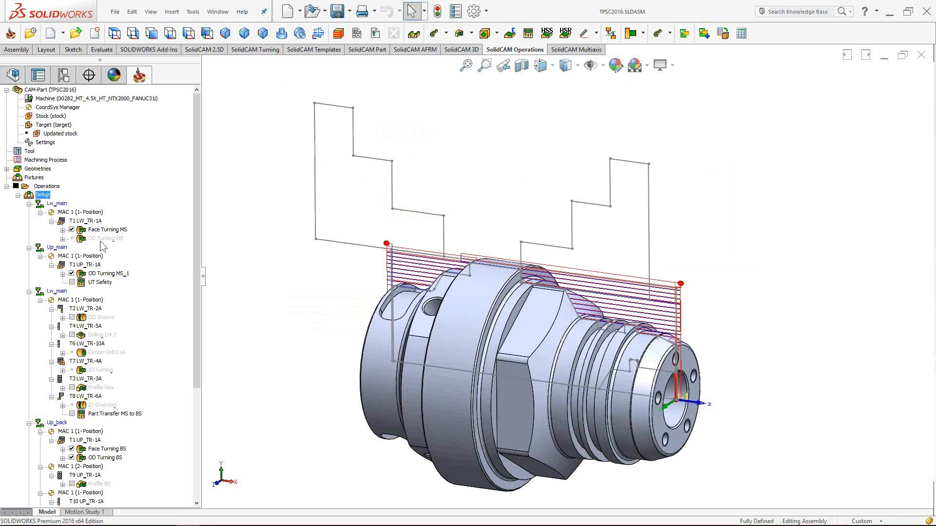
pyautogui.click(102, 239)
# - Unsuppress OD Turning MS and suppress OD Turning MS_1
pyautogui.rightClick(107, 239)
pyautogui.click(166, 509)
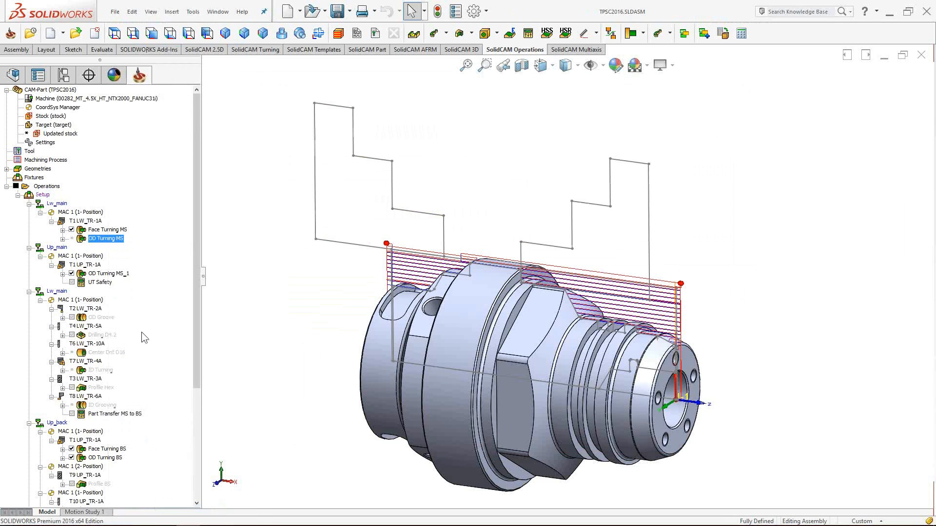
pyautogui.click(102, 274)
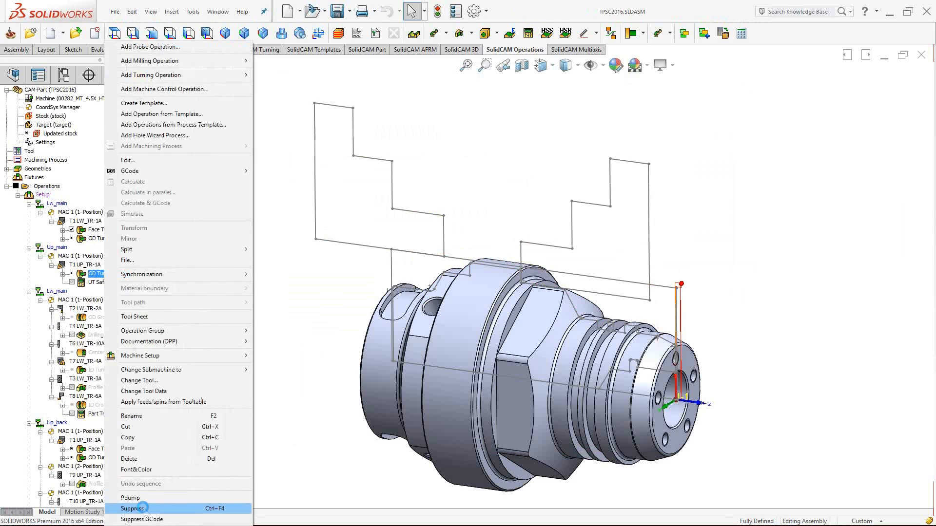
pyautogui.click(139, 508)
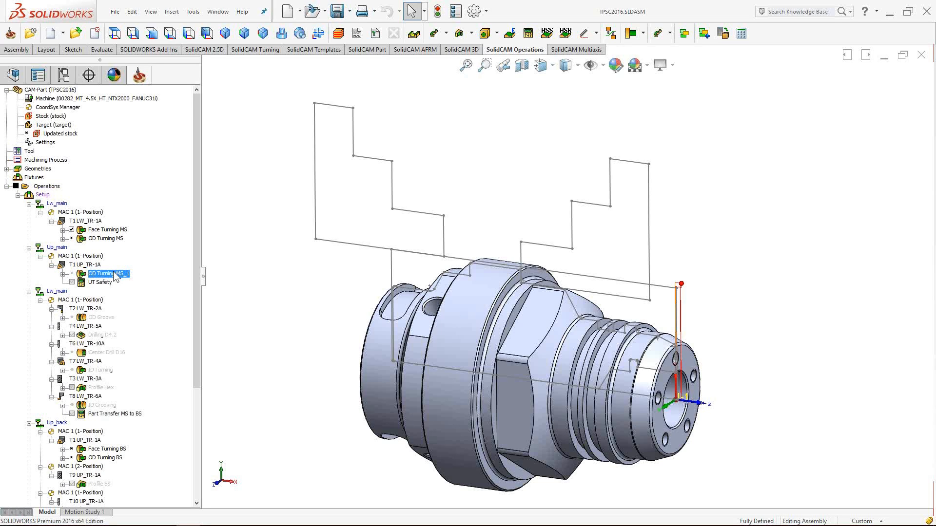
# - Calculate the OD Turning MS toolpath and save its turning operation settings
pyautogui.rightClick(110, 239)
pyautogui.click(140, 193)
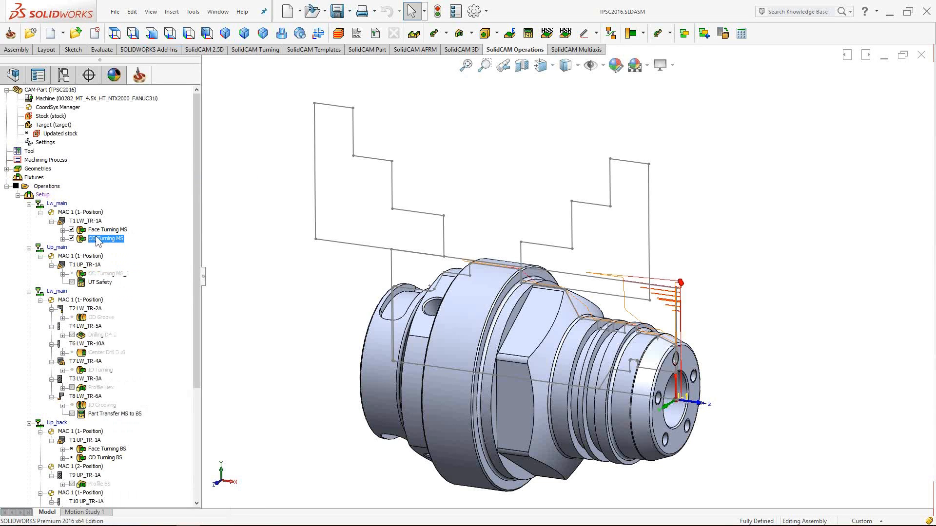
pyautogui.rightClick(97, 239)
pyautogui.click(142, 156)
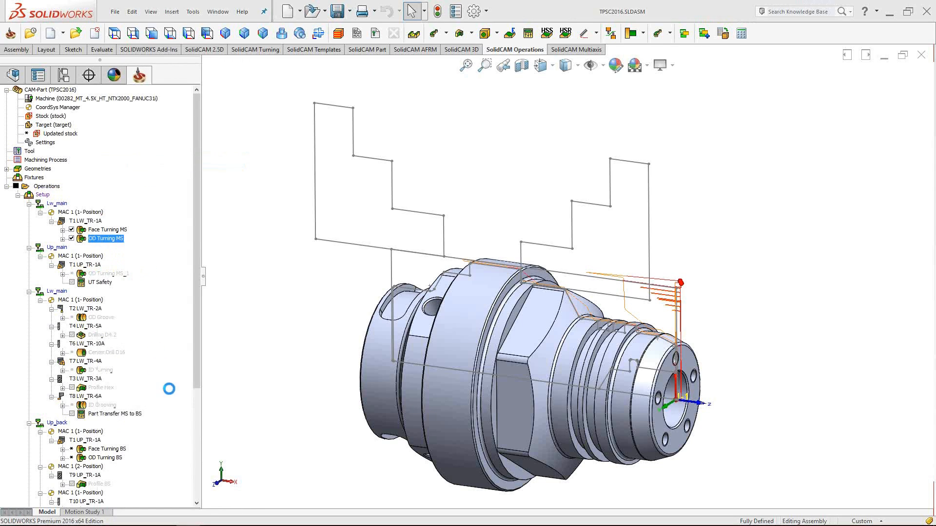
pyautogui.click(105, 392)
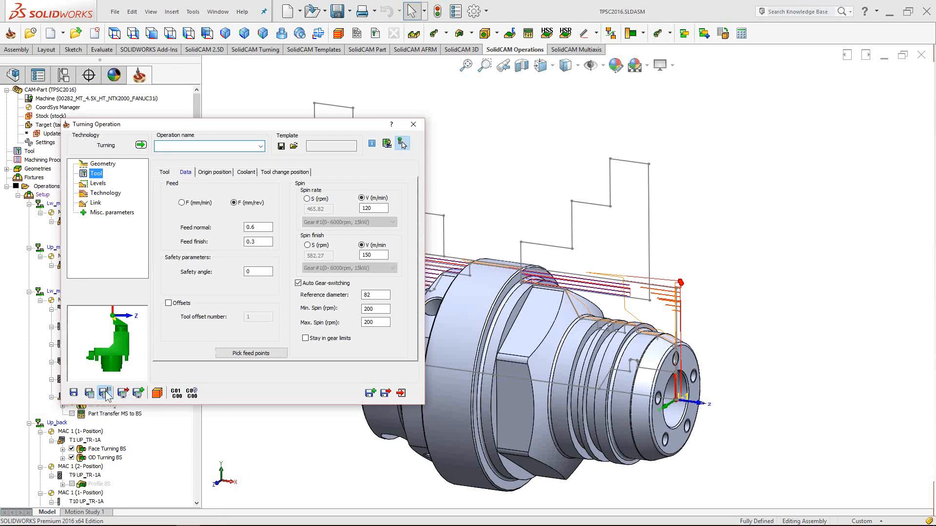
pyautogui.click(370, 393)
pyautogui.rightClick(43, 195)
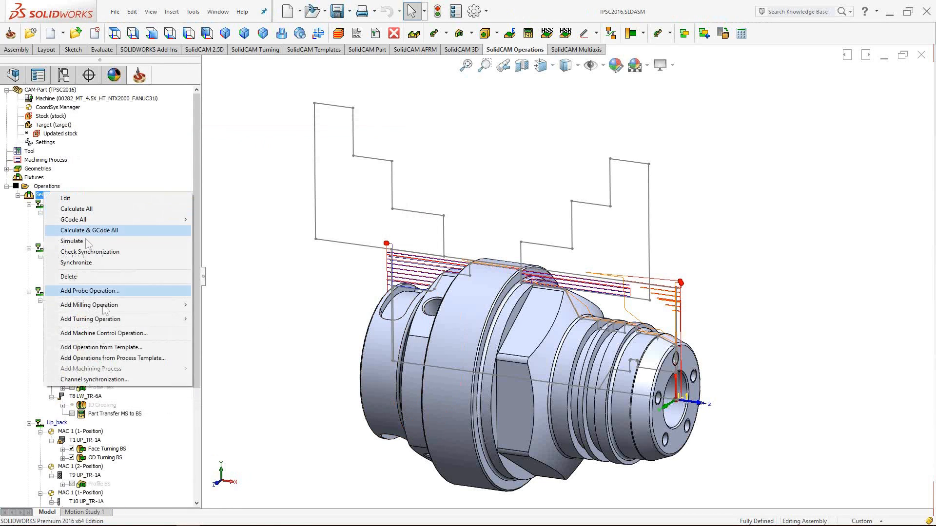
# - Delete all sync points and resynchronize the operations in CAM Manager order
pyautogui.click(110, 379)
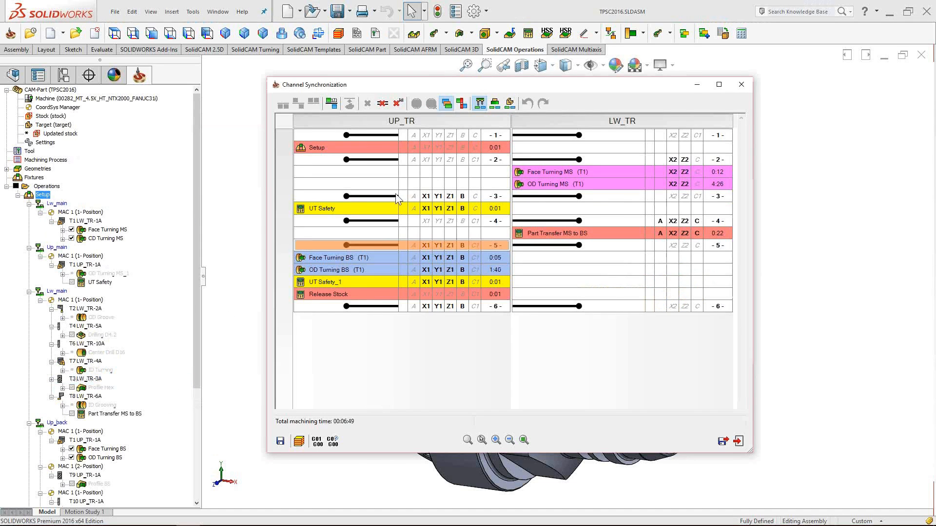
pyautogui.moveTo(455, 83); pyautogui.dragTo(457, 97)
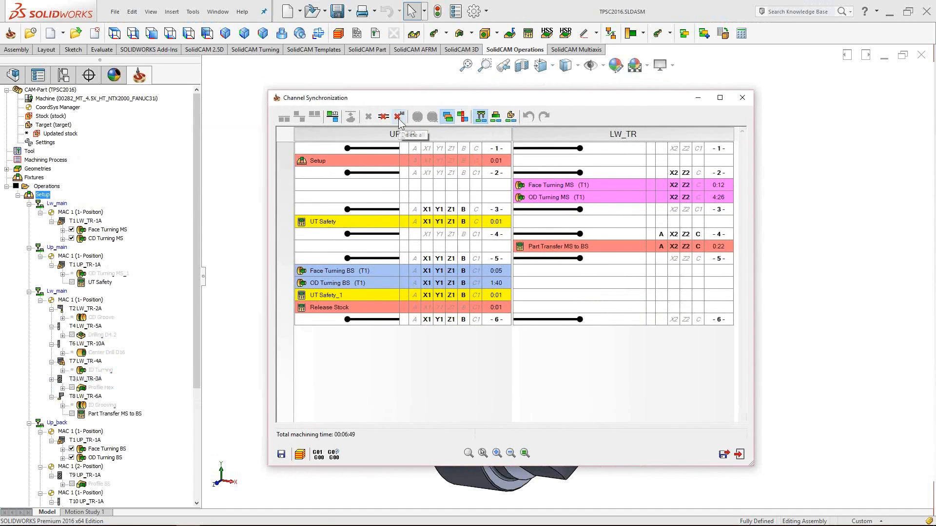
pyautogui.click(399, 117)
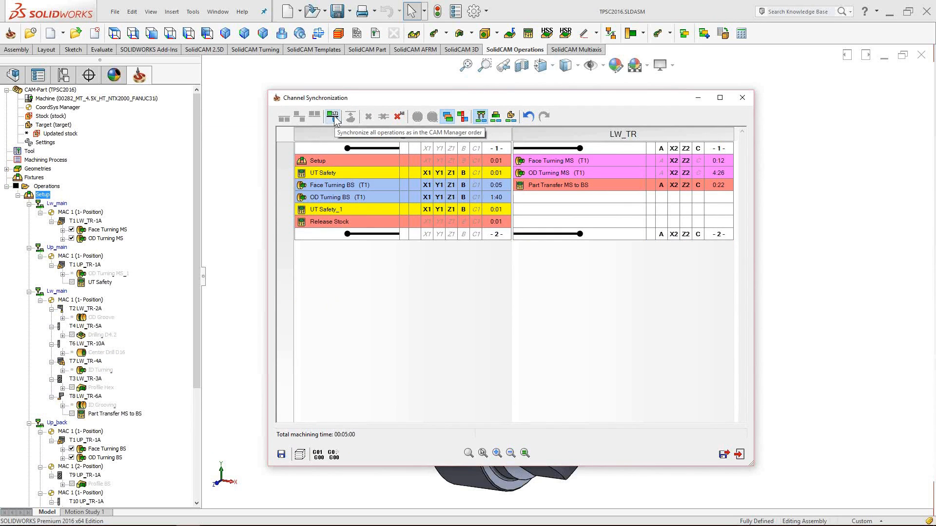
pyautogui.click(334, 115)
# - Move OD Turning MS onto the UT Safety row and close the grid at 00:06:49 total
pyautogui.moveTo(354, 293); pyautogui.dragTo(362, 186)
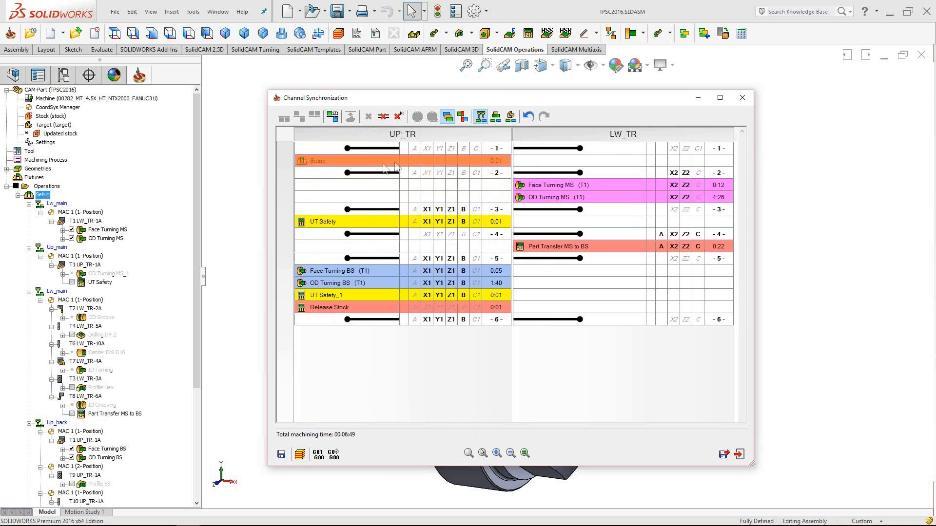
pyautogui.click(600, 189)
pyautogui.click(600, 201)
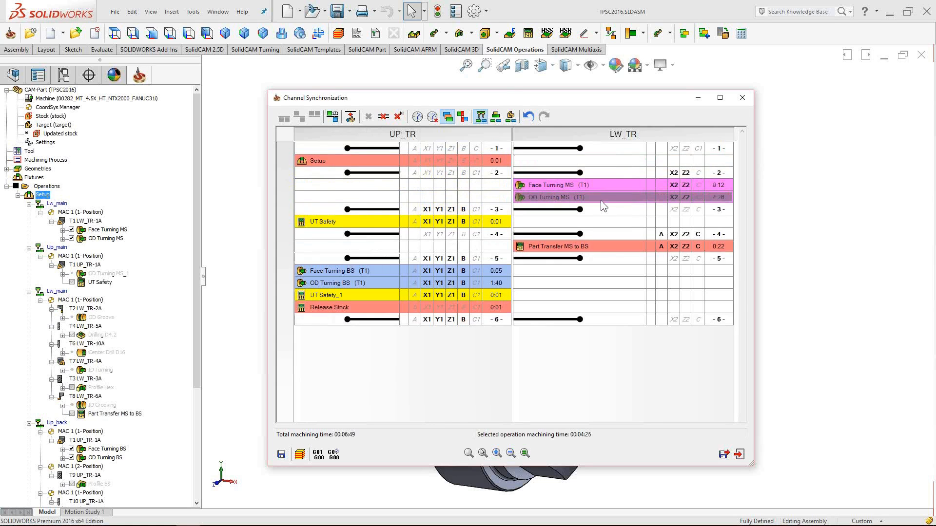
pyautogui.moveTo(600, 200); pyautogui.dragTo(337, 222)
pyautogui.click(739, 454)
pyautogui.rightClick(103, 283)
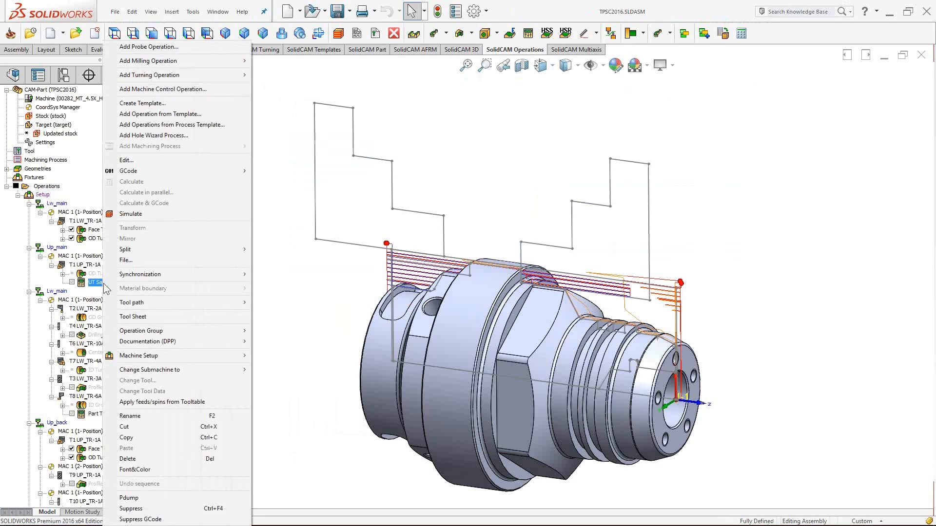
# - Suppress UT Safety and reopen the channel synchronization grid
pyautogui.click(146, 509)
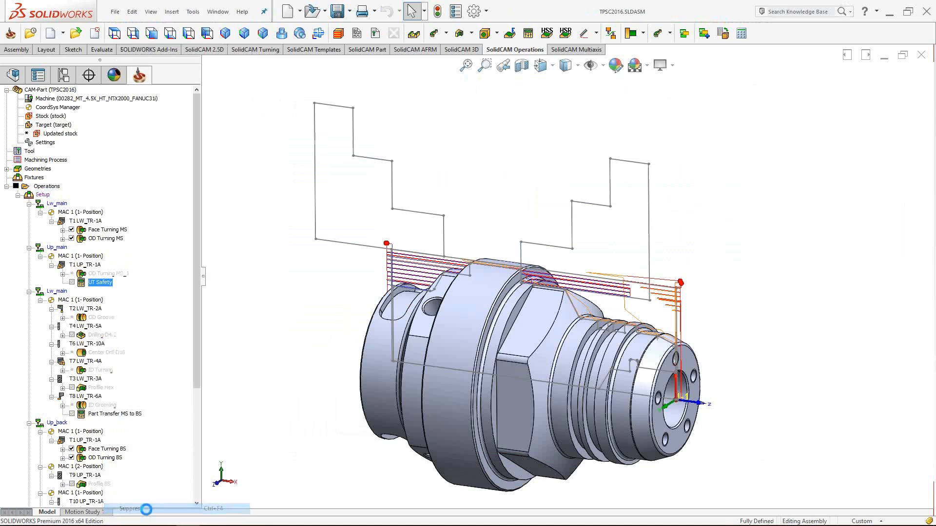
pyautogui.rightClick(43, 195)
pyautogui.click(99, 380)
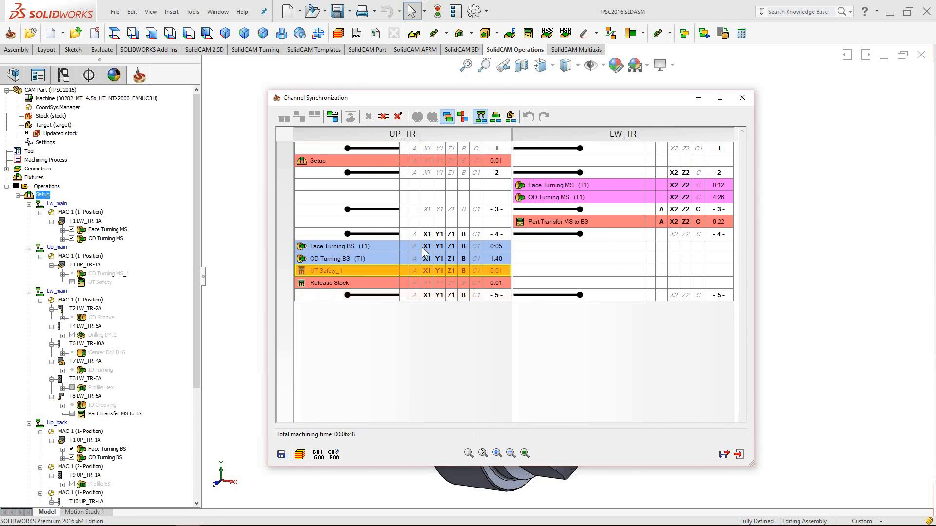
# - Review the rows from Setup through UT Safety_1 across the five sync points (00:06:48)
pyautogui.click(357, 160)
pyautogui.click(576, 198)
pyautogui.click(549, 222)
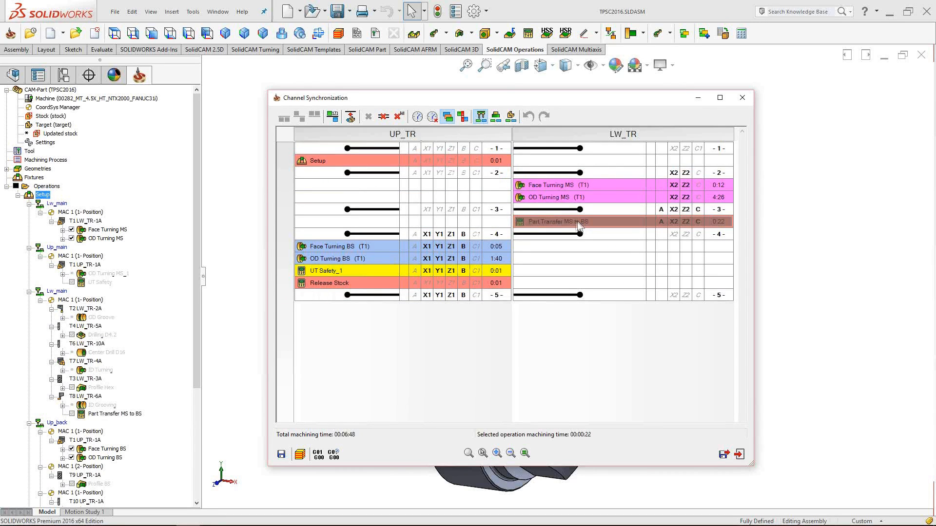
pyautogui.click(374, 247)
pyautogui.click(368, 259)
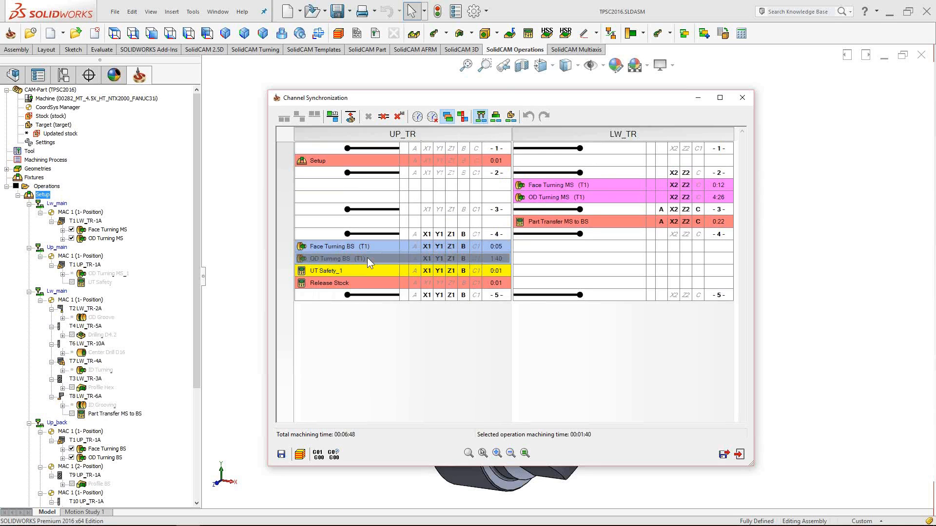
pyautogui.click(357, 269)
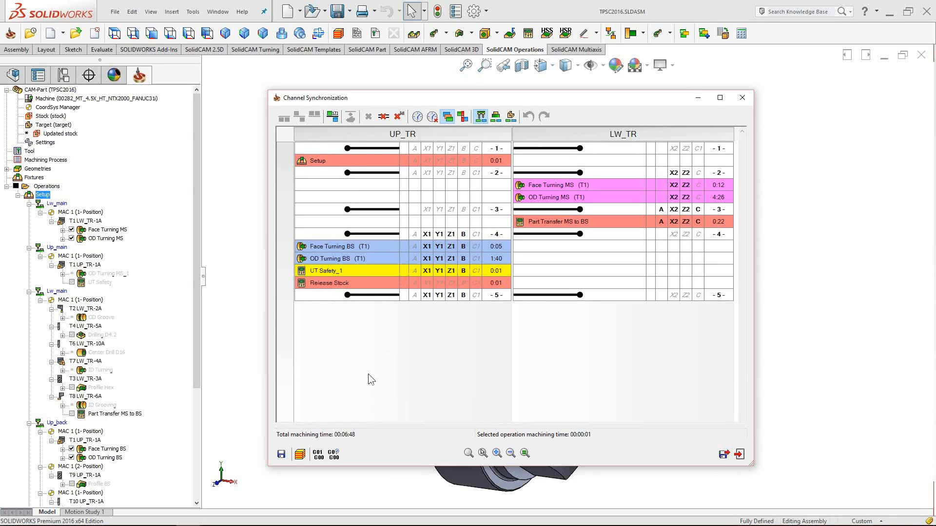
pyautogui.moveTo(369, 250)
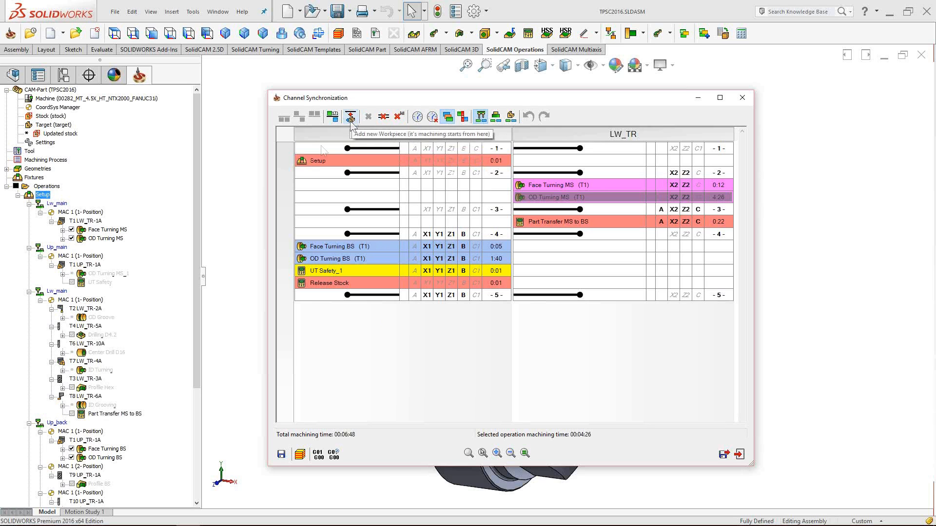
# - Select the UP_TR operations Face Turning BS through Release Stock in the grid
pyautogui.moveTo(194, 182); pyautogui.dragTo(197, 294)
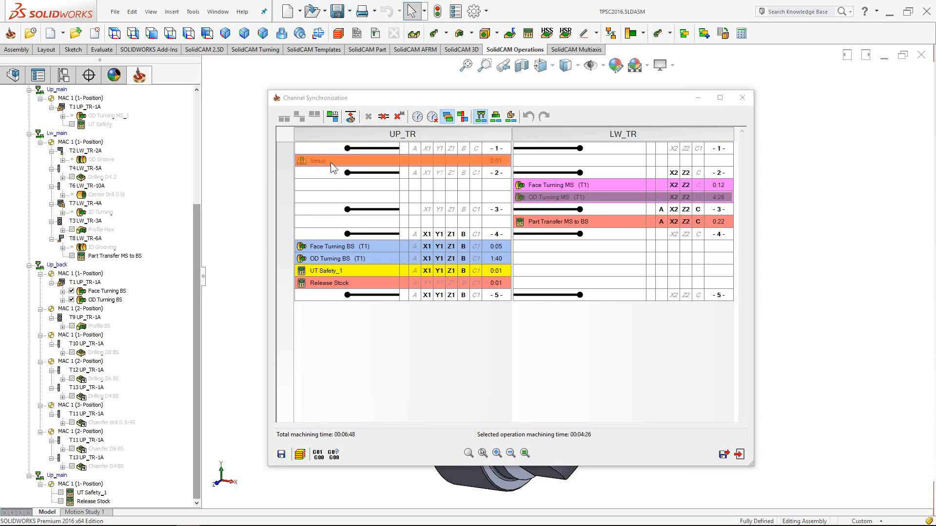
pyautogui.moveTo(335, 167)
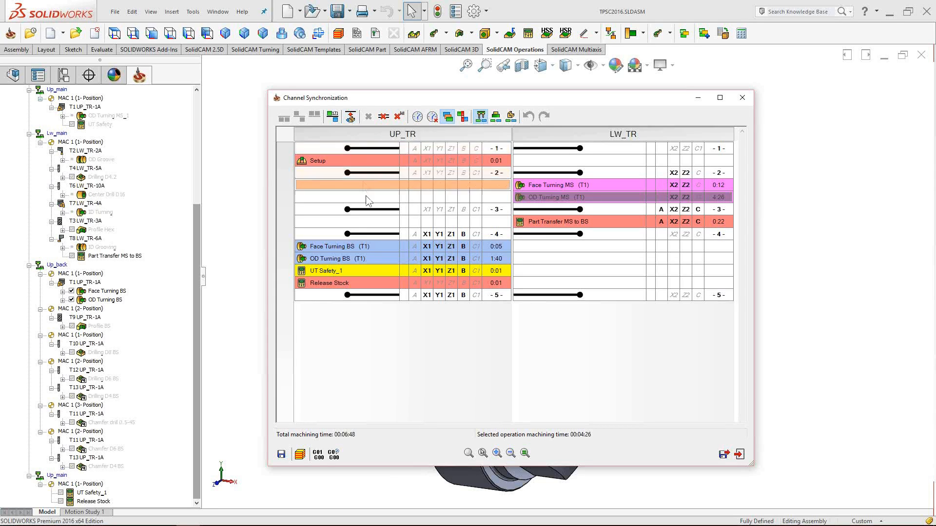
pyautogui.click(364, 245)
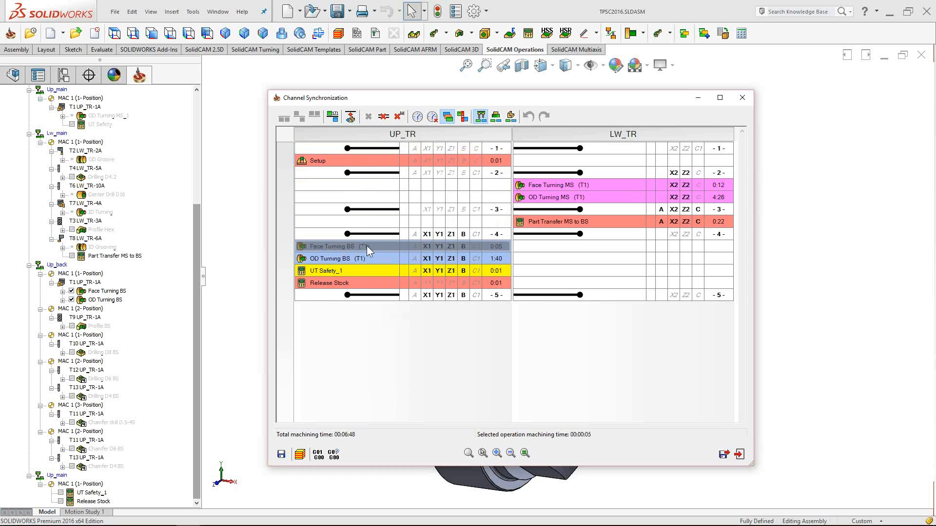
pyautogui.moveTo(352, 248)
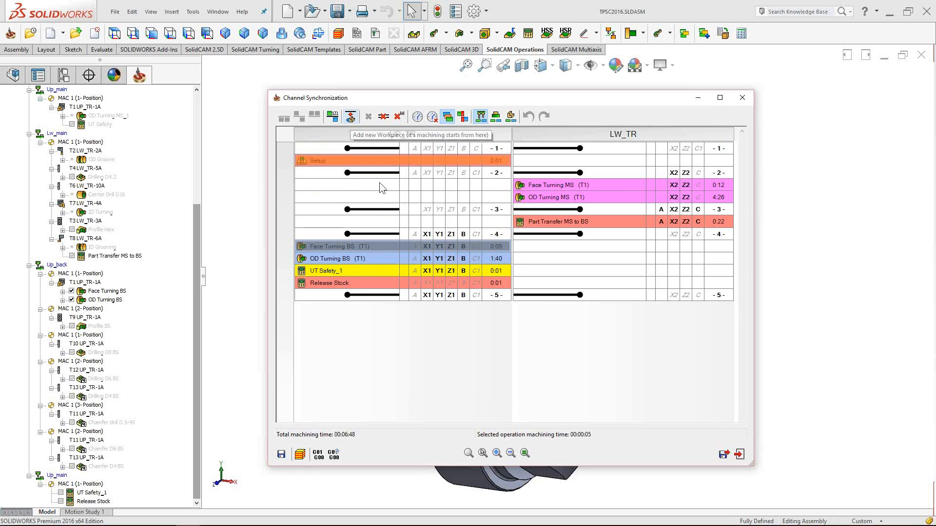
pyautogui.keyDown('shift'); pyautogui.click(375, 282); pyautogui.keyUp('shift')
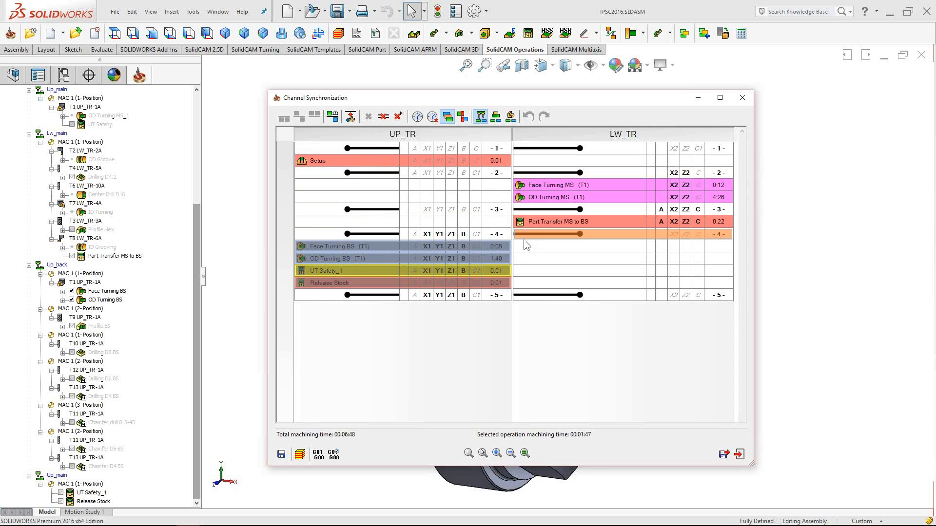
# - Use Add new Workpiece so upper-turret machining starts at Face Turning BS
pyautogui.click(386, 246)
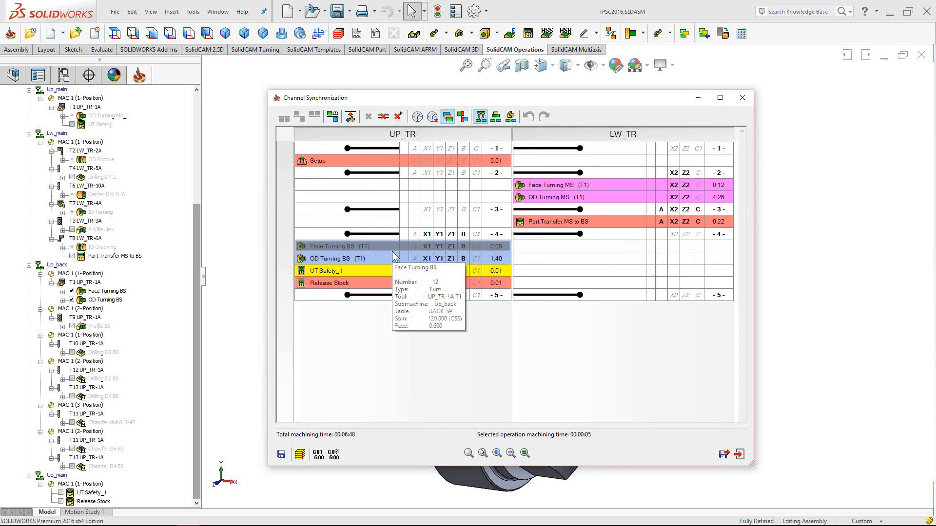
pyautogui.click(351, 117)
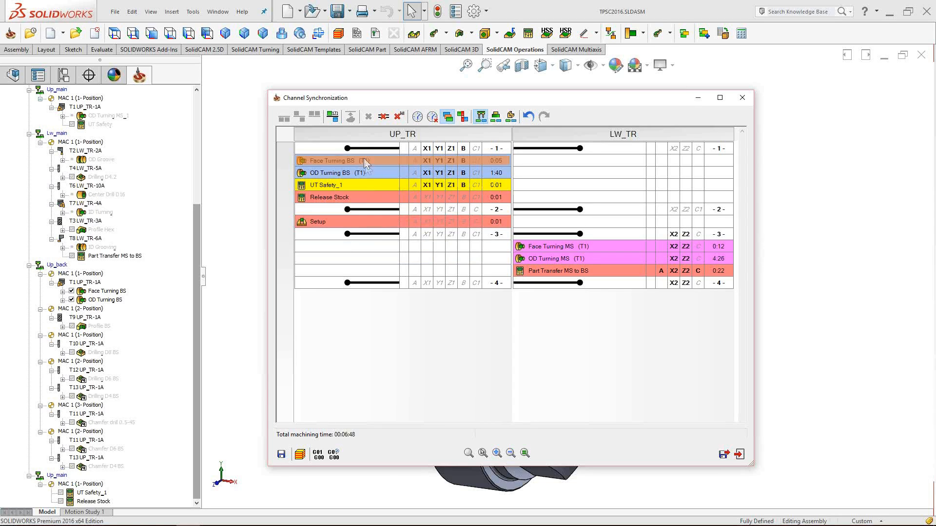
# - Drag UP_TR's Setup to just below sync point -1-, ahead of Face Turning BS
pyautogui.moveTo(365, 161); pyautogui.dragTo(326, 159)
pyautogui.moveTo(339, 165); pyautogui.dragTo(341, 180)
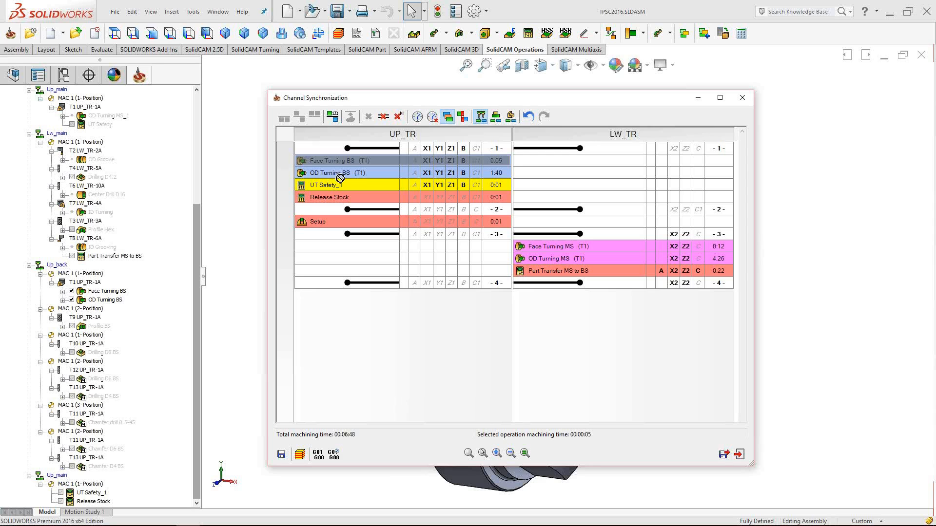
pyautogui.moveTo(342, 178); pyautogui.dragTo(341, 179)
pyautogui.moveTo(194, 216); pyautogui.dragTo(198, 101)
pyautogui.scroll(-3, 99, 198)
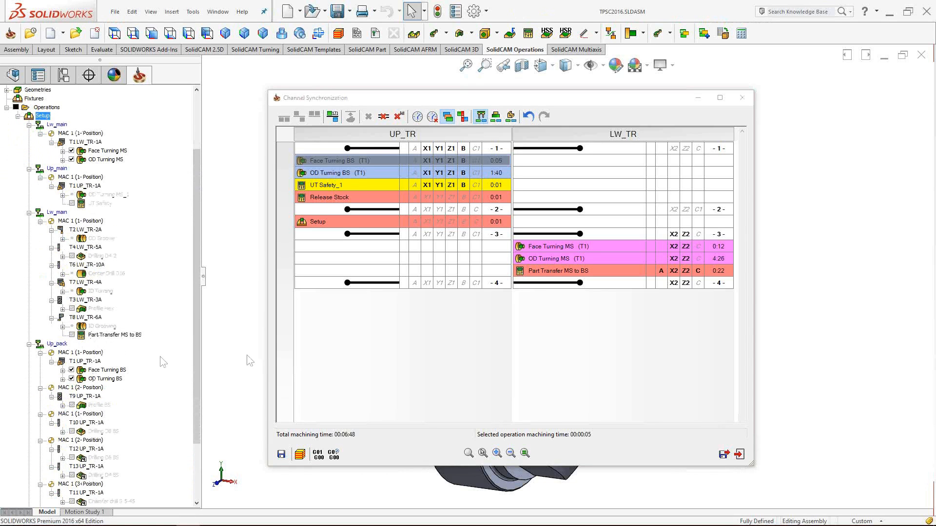
pyautogui.moveTo(398, 227)
pyautogui.moveTo(583, 261)
pyautogui.click(328, 222)
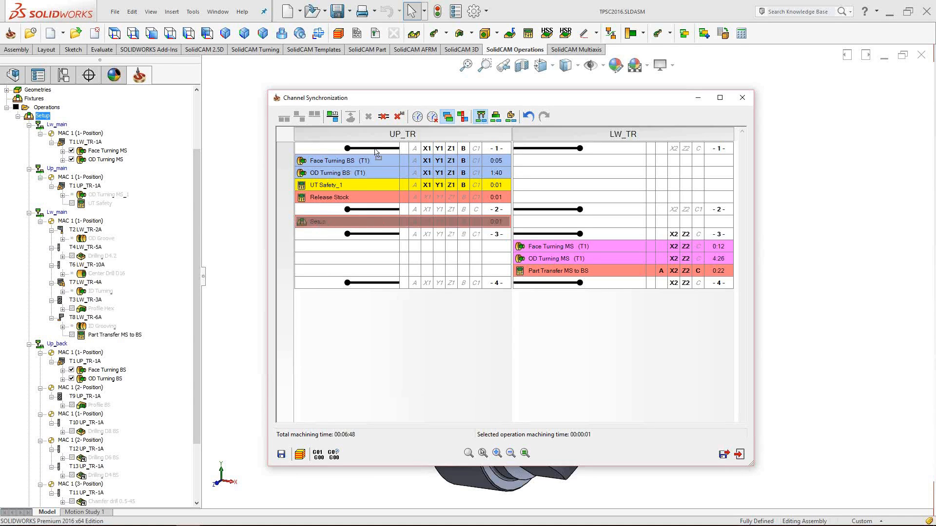
pyautogui.moveTo(371, 150); pyautogui.dragTo(370, 148)
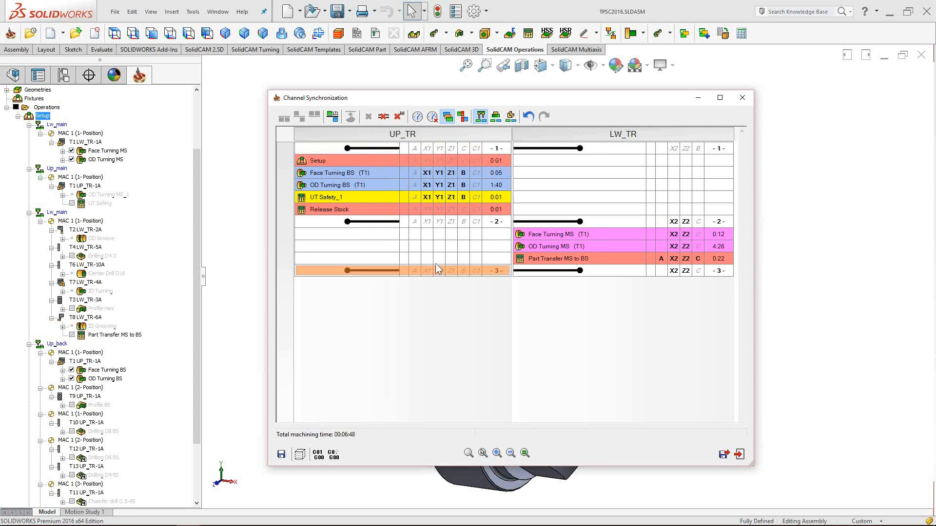
# - Select and delete the existing sync point 2 between the two turrets
pyautogui.click(556, 234)
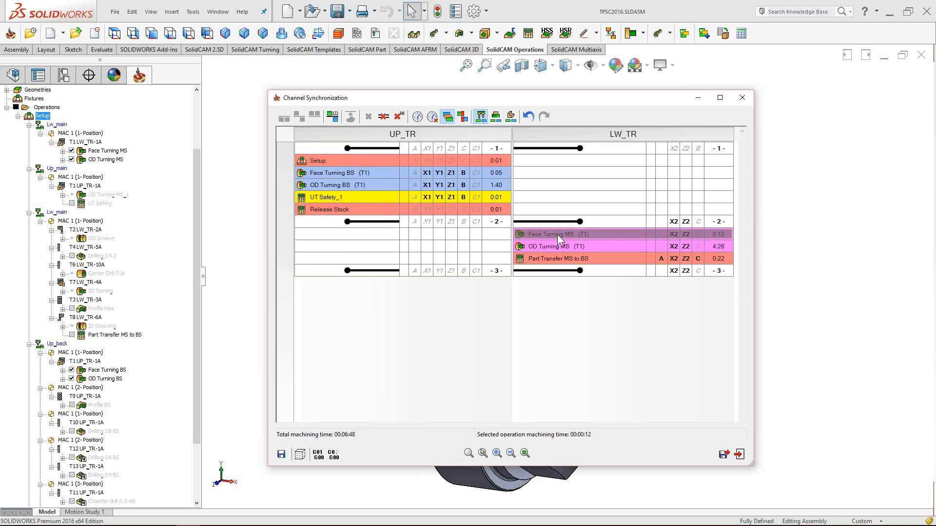
pyautogui.keyDown('ctrl'); pyautogui.click(389, 175); pyautogui.keyUp('ctrl')
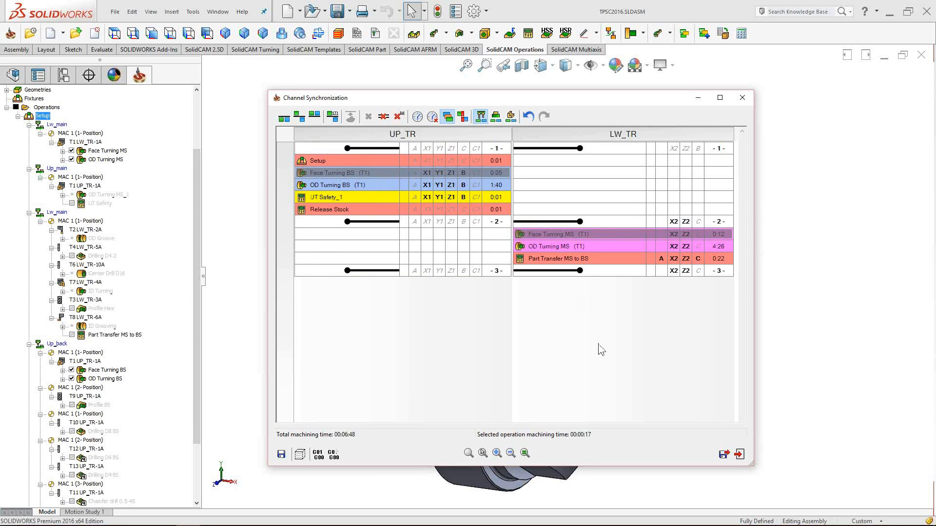
pyautogui.click(605, 222)
pyautogui.click(359, 220)
pyautogui.click(577, 221)
pyautogui.click(409, 222)
pyautogui.click(609, 219)
pyautogui.click(386, 222)
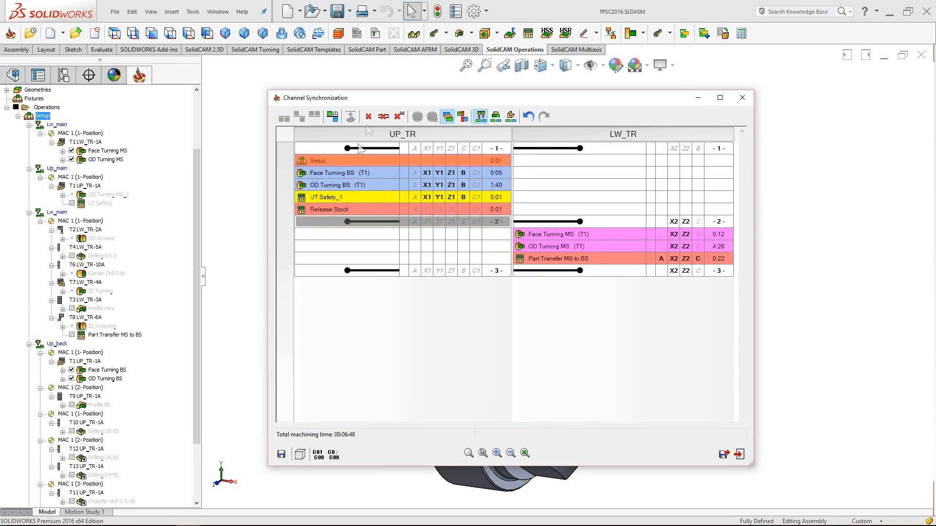
pyautogui.click(368, 118)
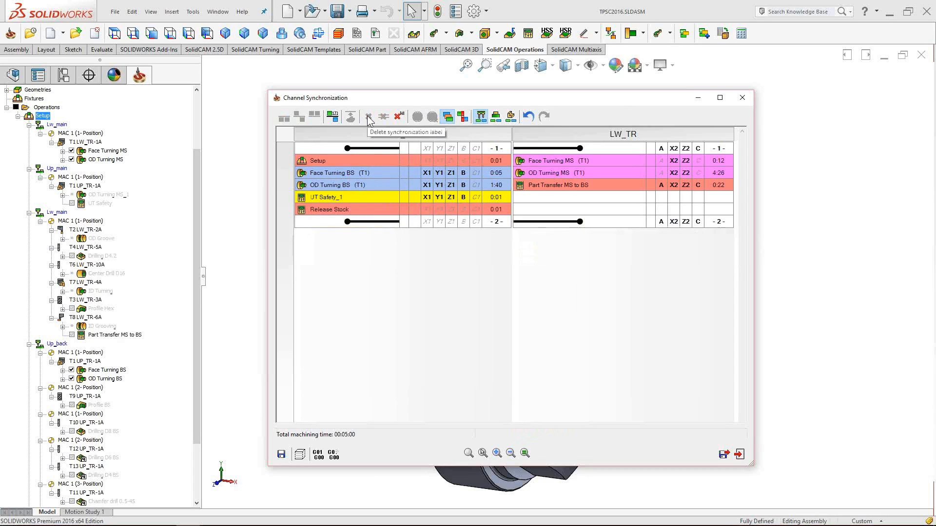
# - Synchronize Face Turning MS and Face Turning BS start to start (00:05:01 total)
pyautogui.click(559, 164)
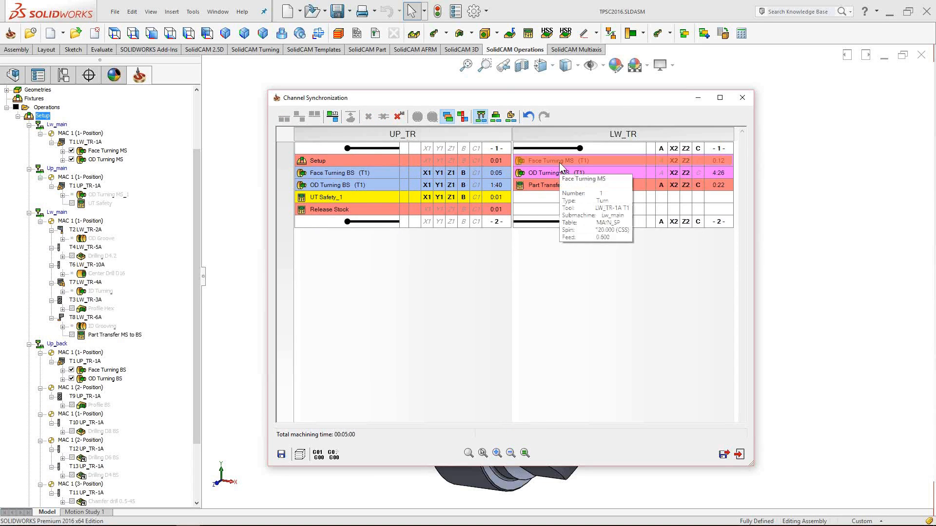
pyautogui.click(559, 162)
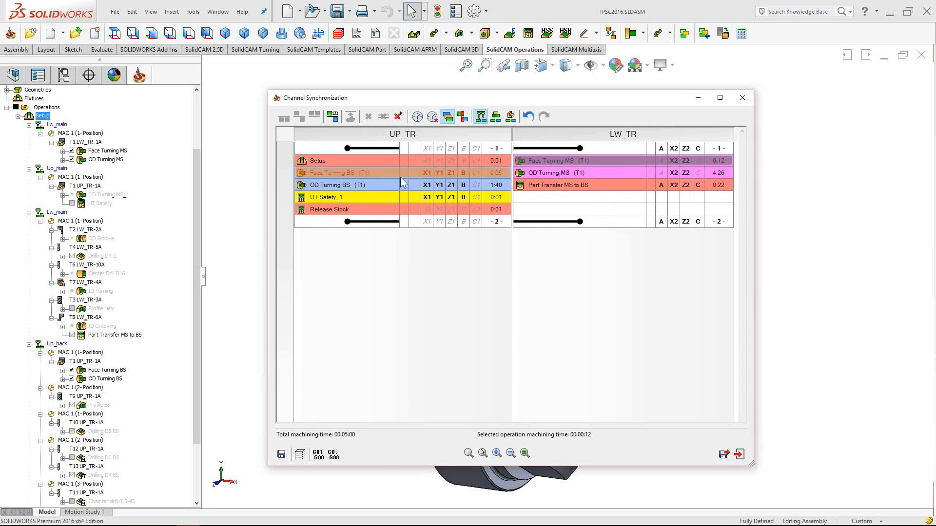
pyautogui.keyDown('ctrl'); pyautogui.click(364, 173); pyautogui.keyUp('ctrl')
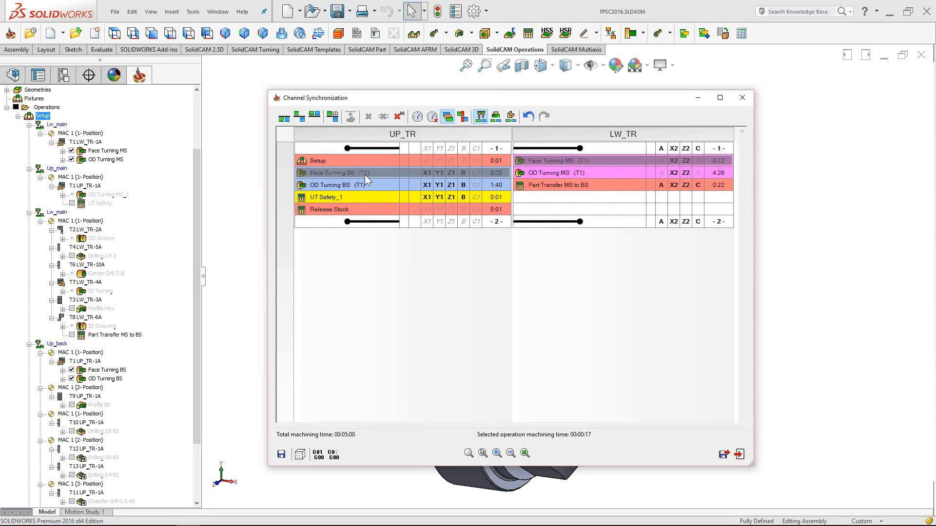
pyautogui.click(284, 118)
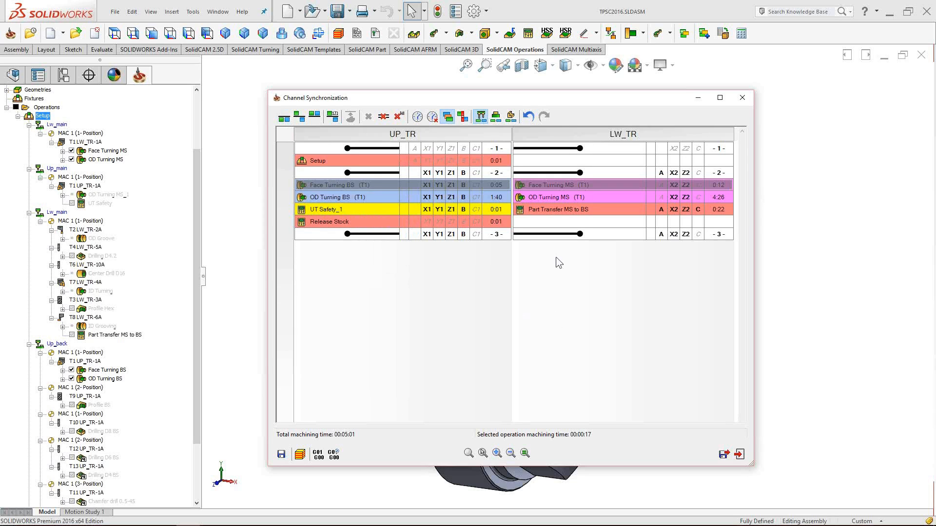
# - Synchronize Part Transfer MS to BS end to end so it follows Release Stock
pyautogui.moveTo(546, 208)
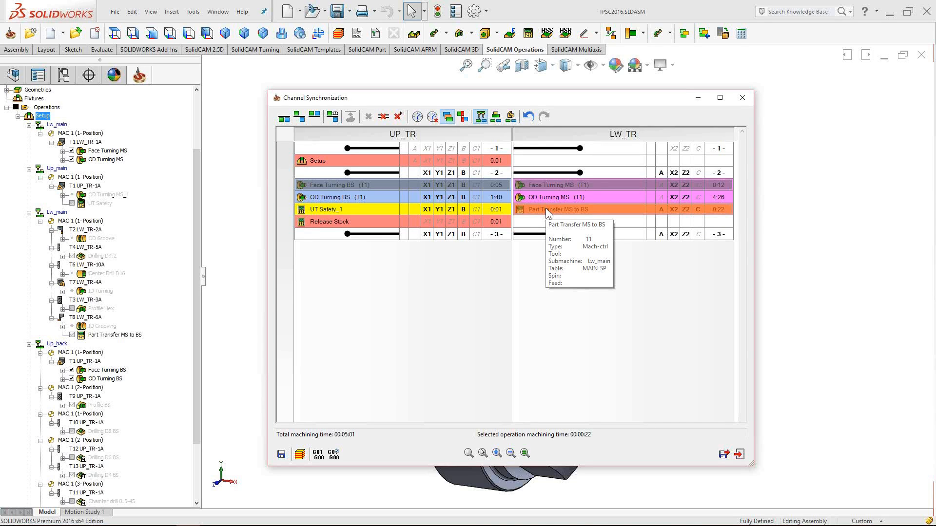
pyautogui.click(545, 208)
pyautogui.keyDown('ctrl'); pyautogui.click(358, 221); pyautogui.keyUp('ctrl')
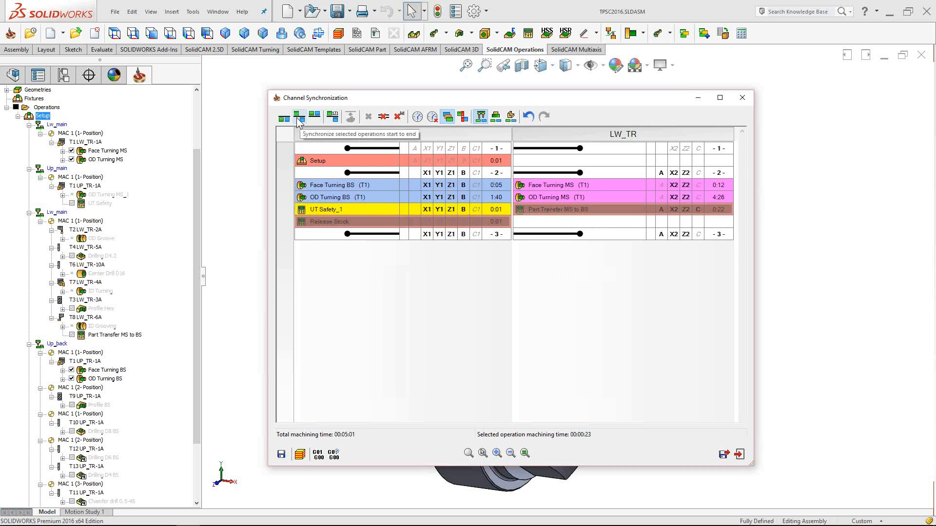
pyautogui.click(351, 117)
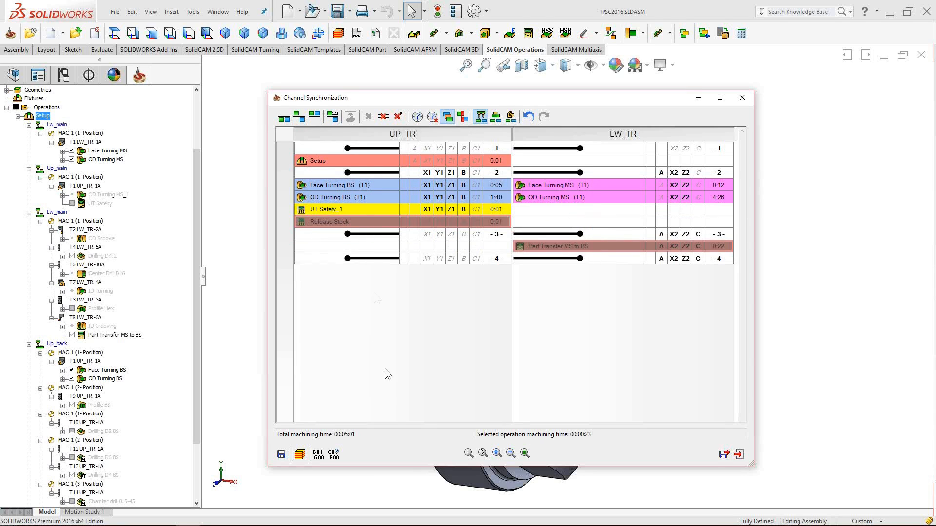
# - Check the Face Turning BS, OD Turning BS and Face Turning MS operations in the grid
pyautogui.click(354, 197)
pyautogui.click(501, 185)
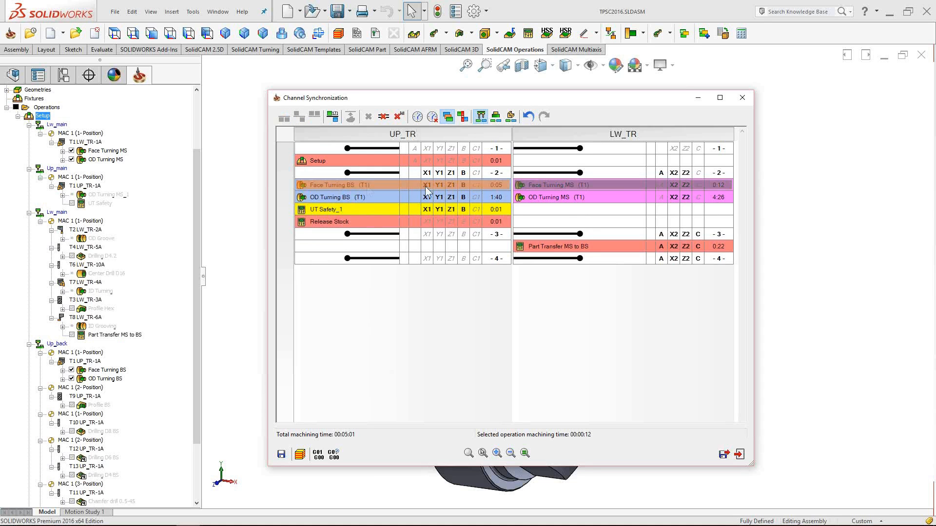
pyautogui.rightClick(361, 200)
pyautogui.click(569, 186)
pyautogui.rightClick(348, 186)
pyautogui.click(490, 186)
pyautogui.click(580, 186)
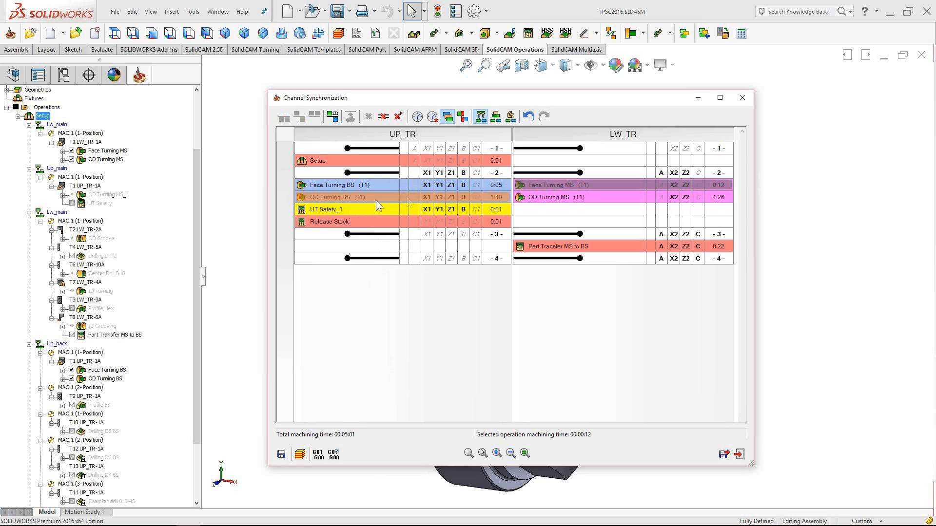
# - Review UT Safety_1, Release Stock and Part Transfer MS to BS, then enable Operations clash view
pyautogui.rightClick(331, 212)
pyautogui.click(331, 212)
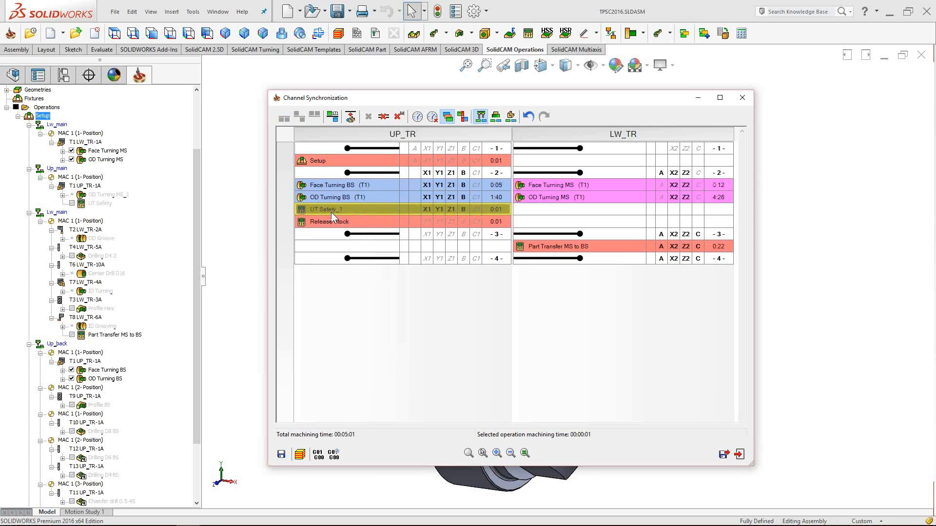
pyautogui.click(335, 224)
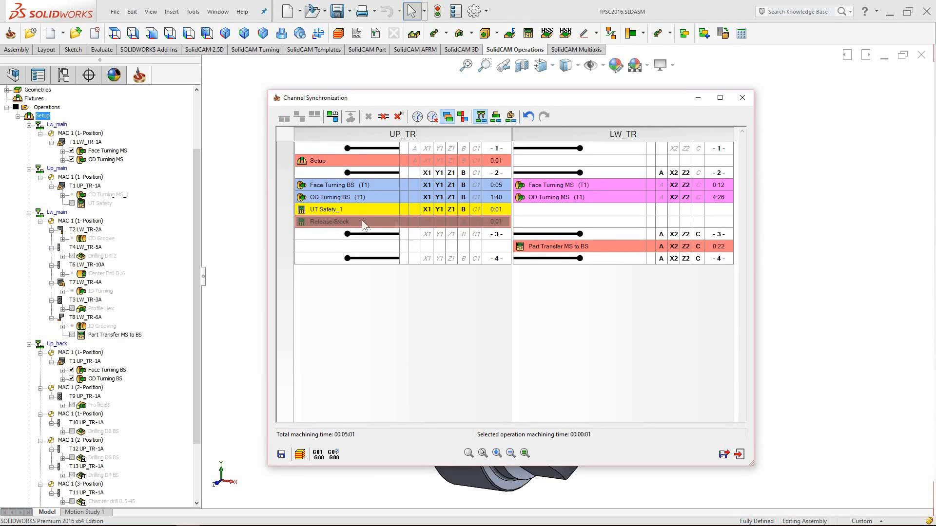
pyautogui.click(566, 249)
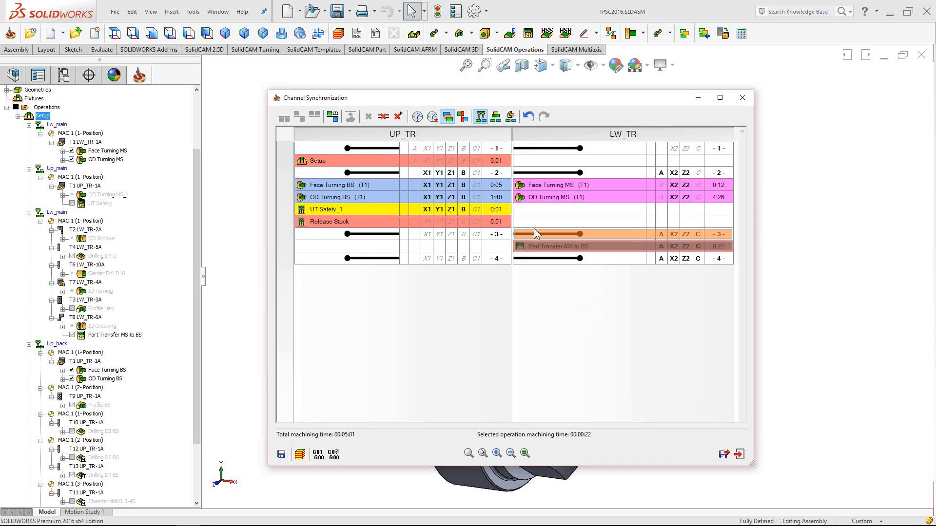
pyautogui.click(464, 119)
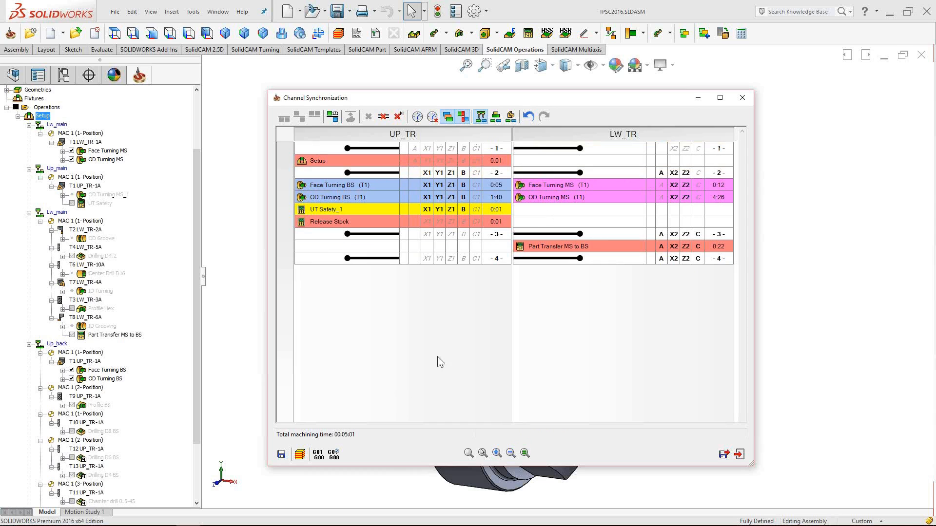
# - Simulate the synchronized operations and switch to the full machine simulation
pyautogui.click(300, 455)
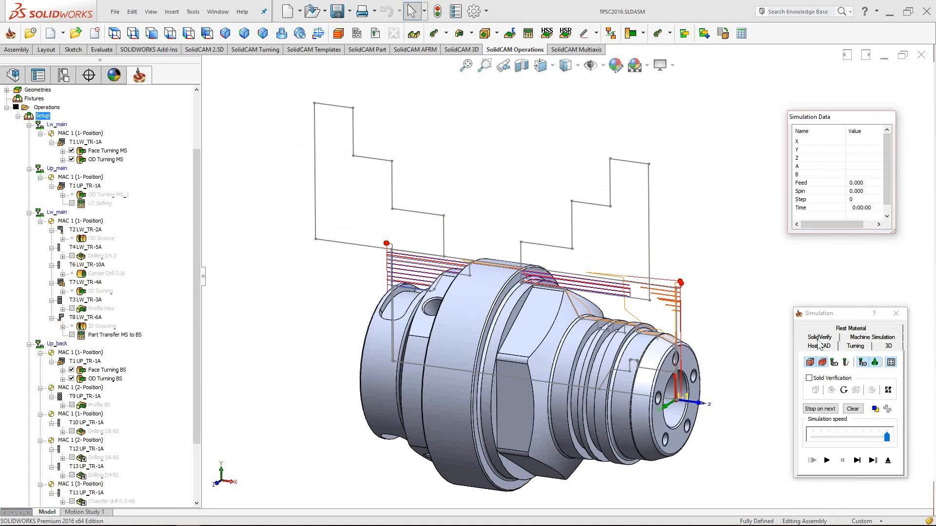
pyautogui.moveTo(834, 315); pyautogui.dragTo(833, 307)
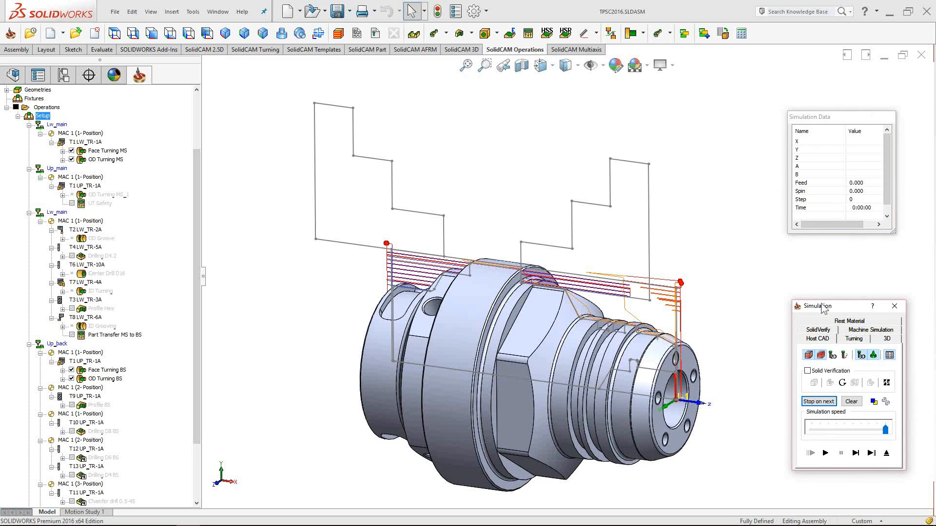
pyautogui.click(861, 331)
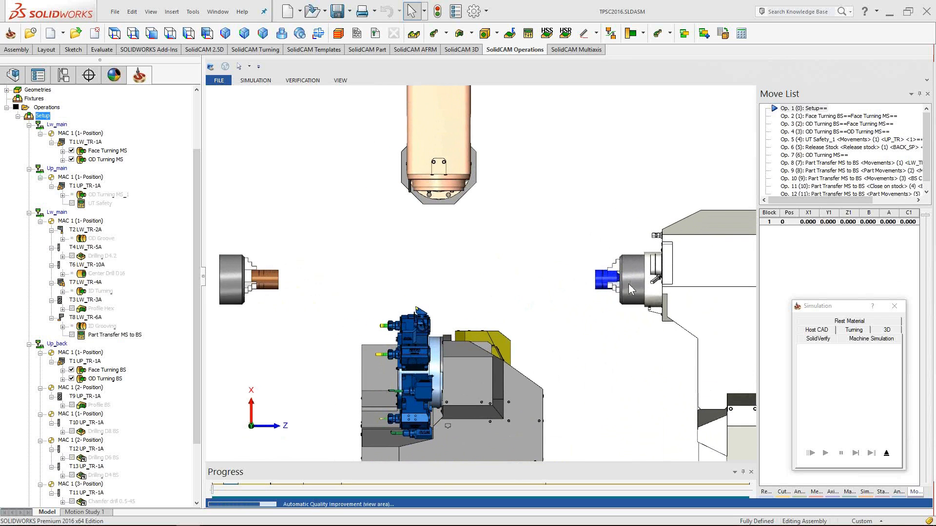
# - Turn off 'Stop on operation change' in the machine simulation settings
pyautogui.scroll(3, 609, 288)
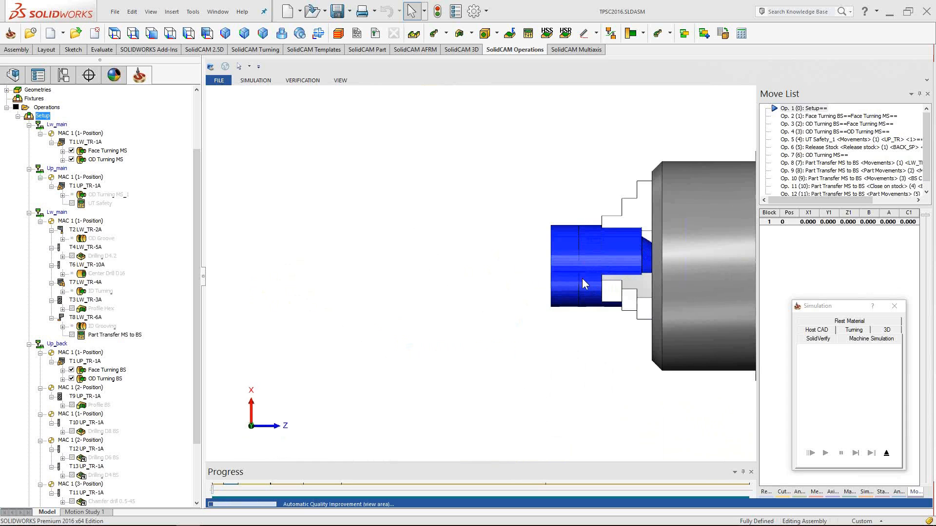
pyautogui.scroll(-5, 575, 277)
pyautogui.scroll(-2, 568, 282)
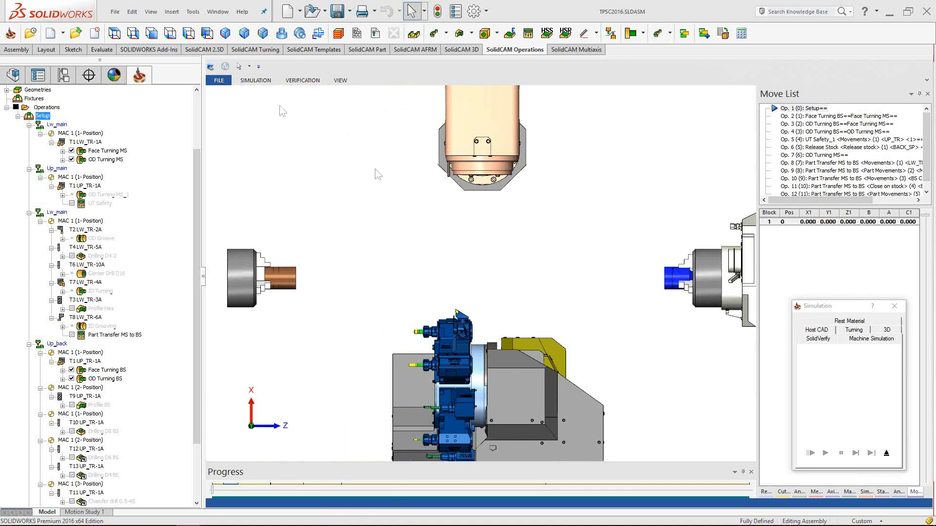
pyautogui.click(800, 249)
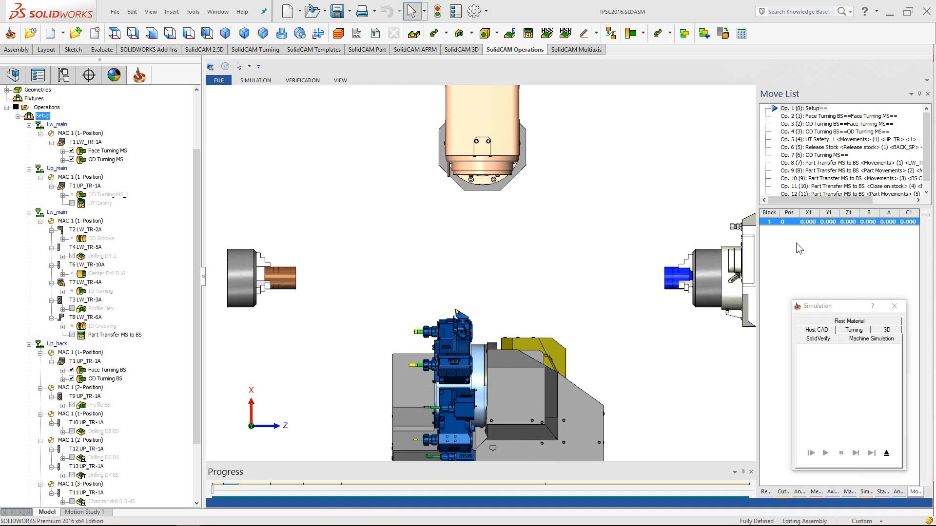
pyautogui.click(849, 492)
pyautogui.click(866, 492)
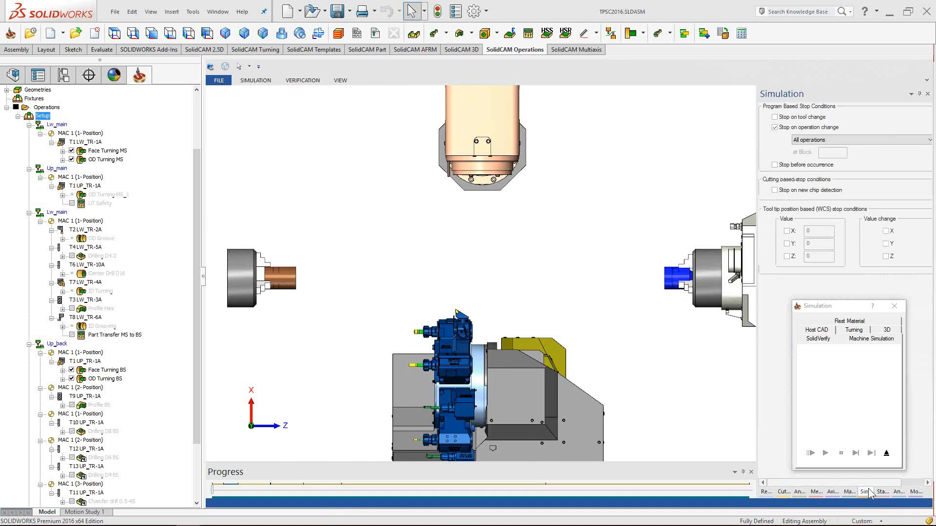
pyautogui.click(775, 127)
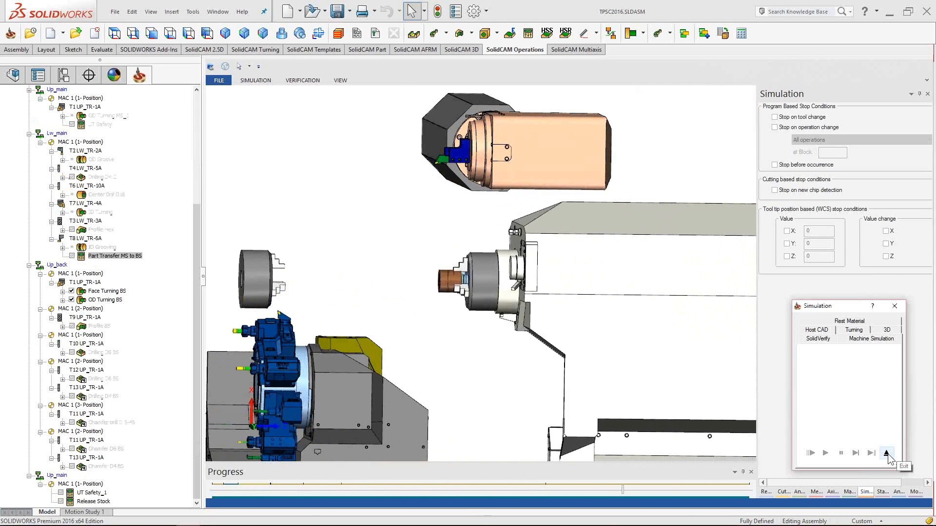
# - Run the machine simulation of both turrets and exit back to the Channel Synchronization grid
pyautogui.click(252, 81)
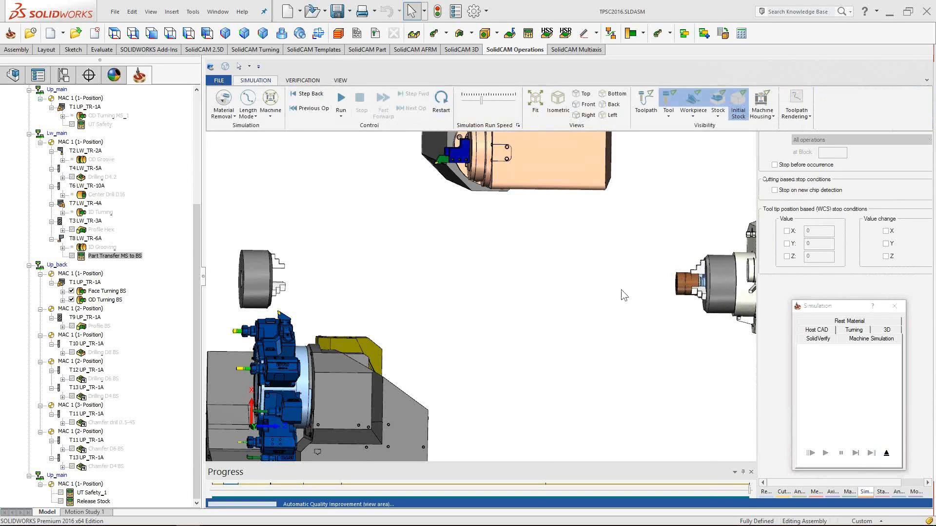
pyautogui.click(594, 310)
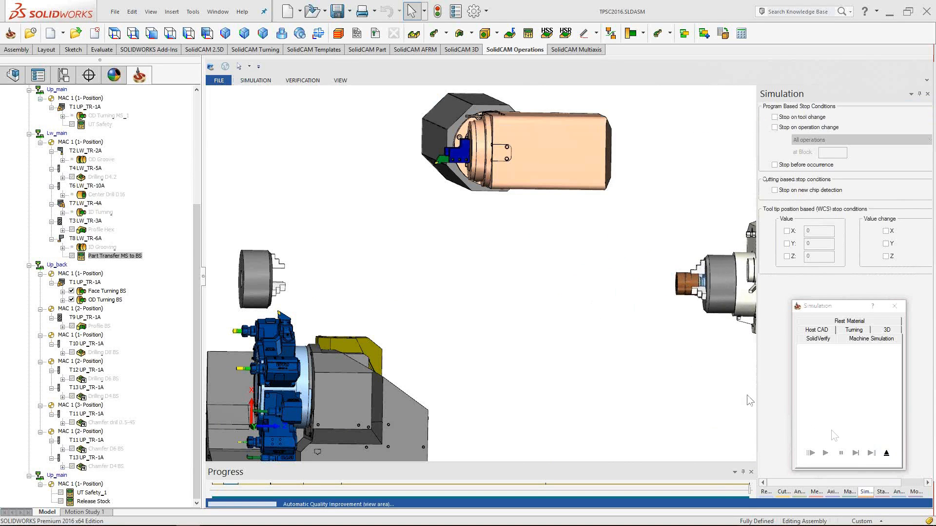
pyautogui.click(886, 453)
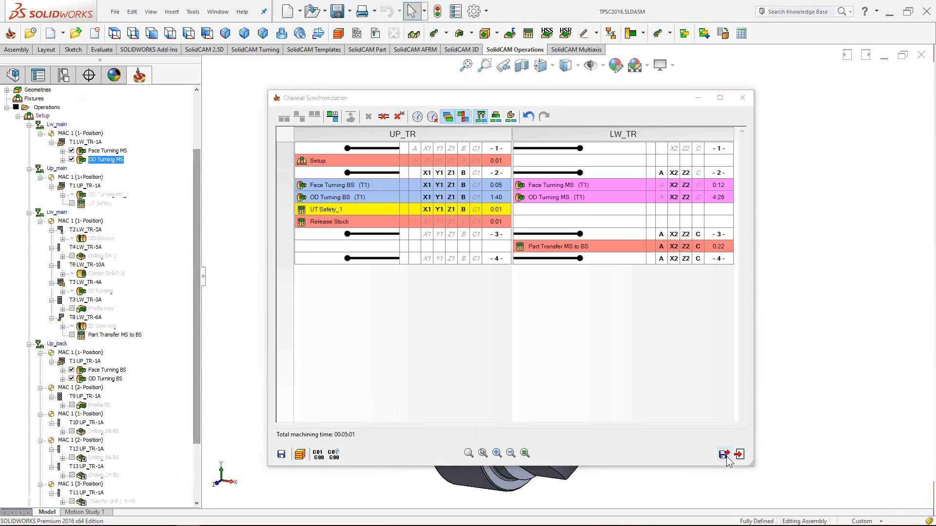
# - Close the Channel Synchronization grid and hide the Face Turning MS toolpath
pyautogui.click(724, 455)
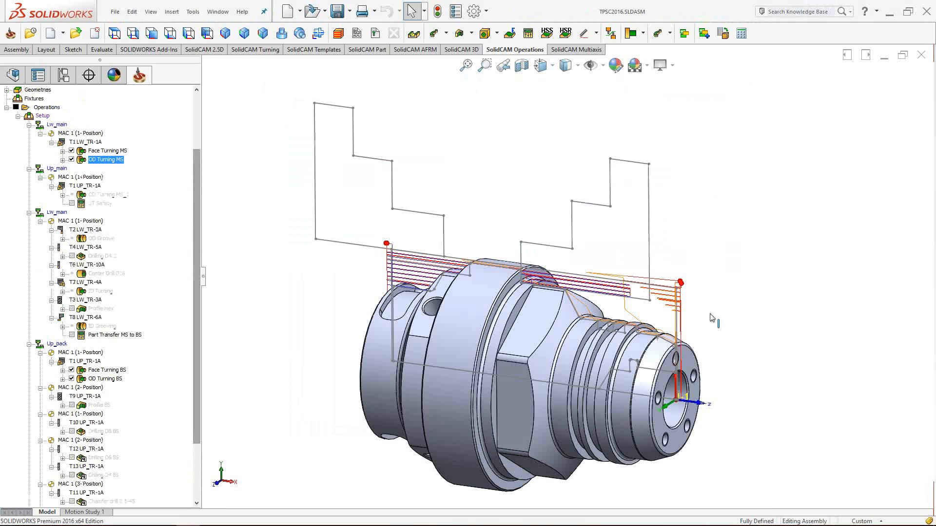
pyautogui.click(71, 151)
pyautogui.scroll(3, 97, 244)
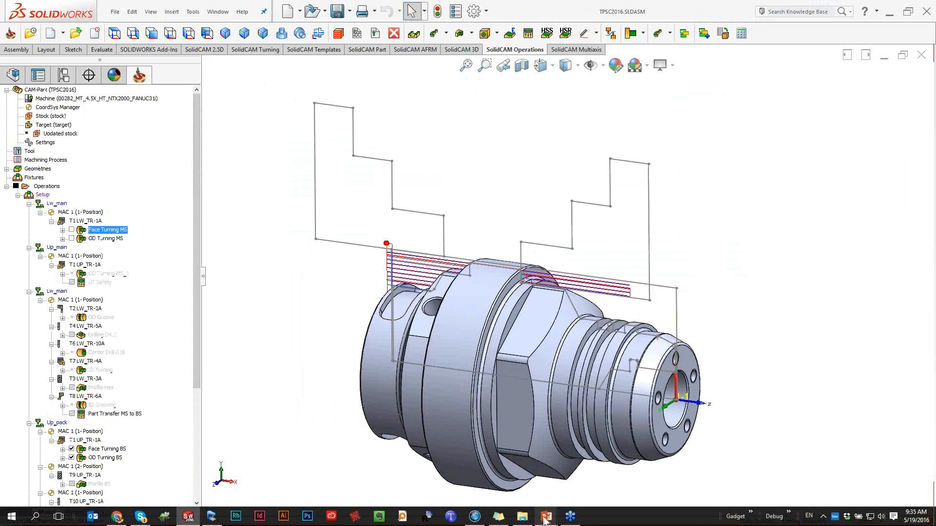
# - Switch to the PowerPoint slide show and advance to the step-by-step procedure slide
pyautogui.click(546, 517)
pyautogui.click(585, 492)
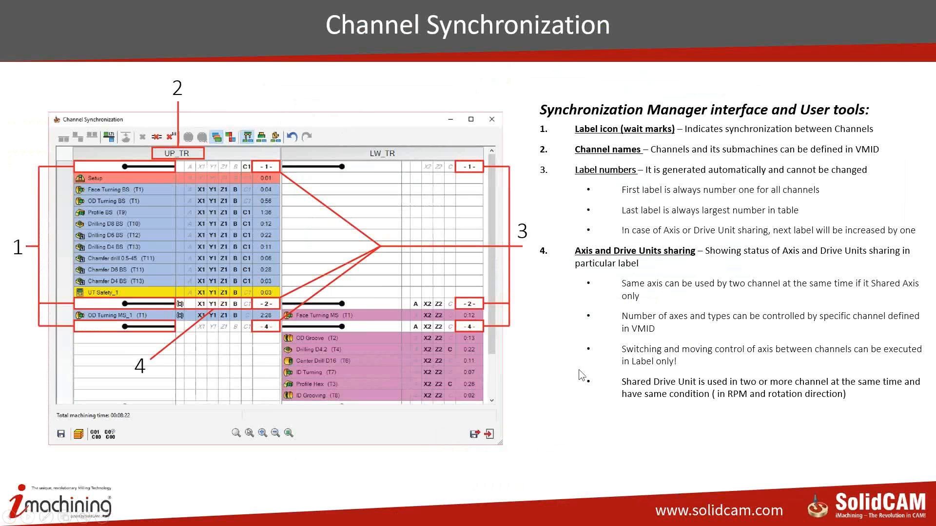
pyautogui.click(548, 344)
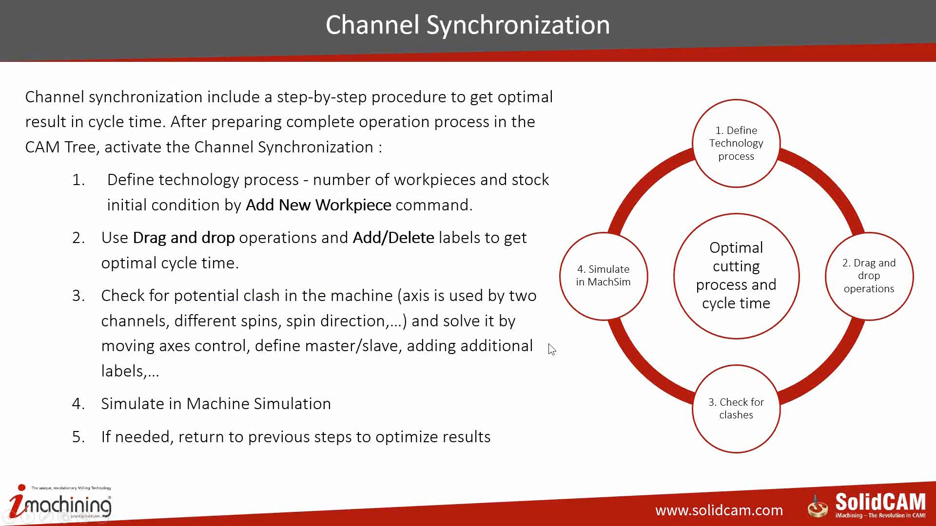
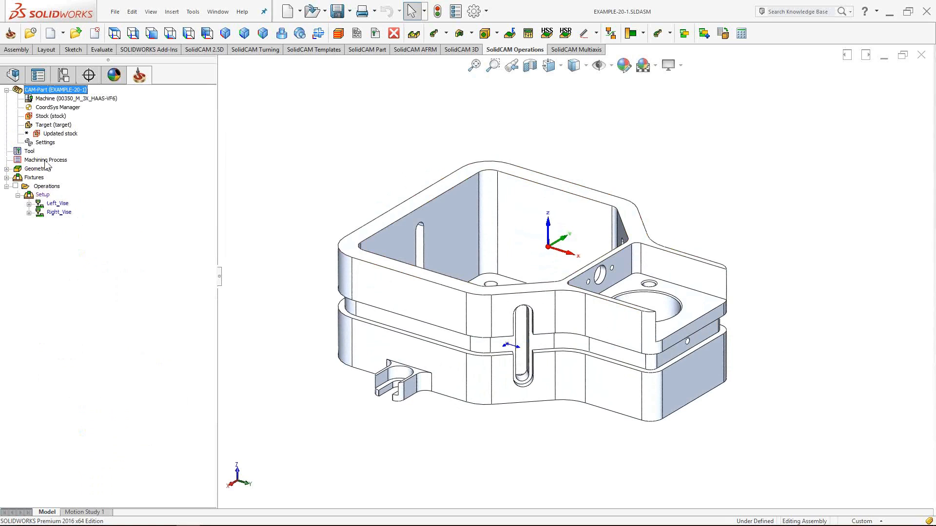
pyautogui.click(64, 75)
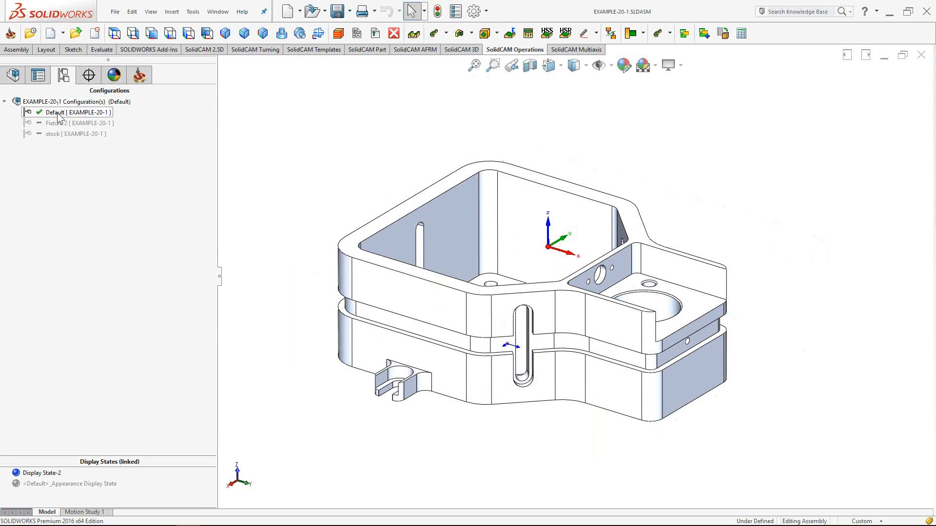
pyautogui.doubleClick(62, 135)
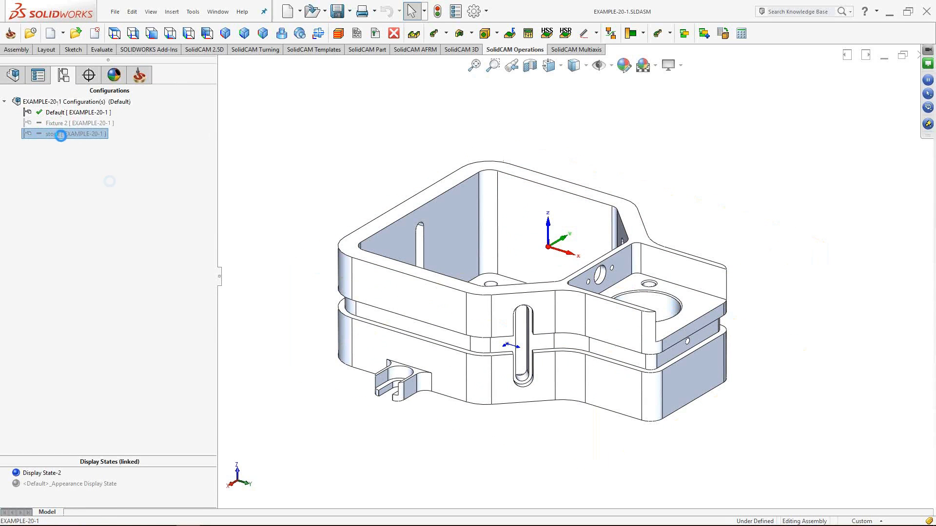
pyautogui.moveTo(524, 401); pyautogui.dragTo(597, 384, button='middle')
pyautogui.doubleClick(75, 124)
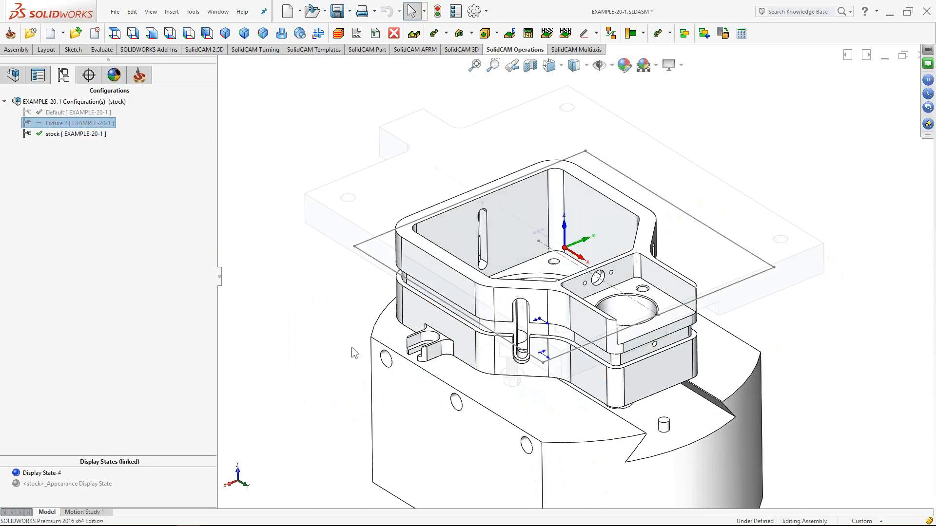
pyautogui.moveTo(506, 401); pyautogui.dragTo(634, 272, button='middle')
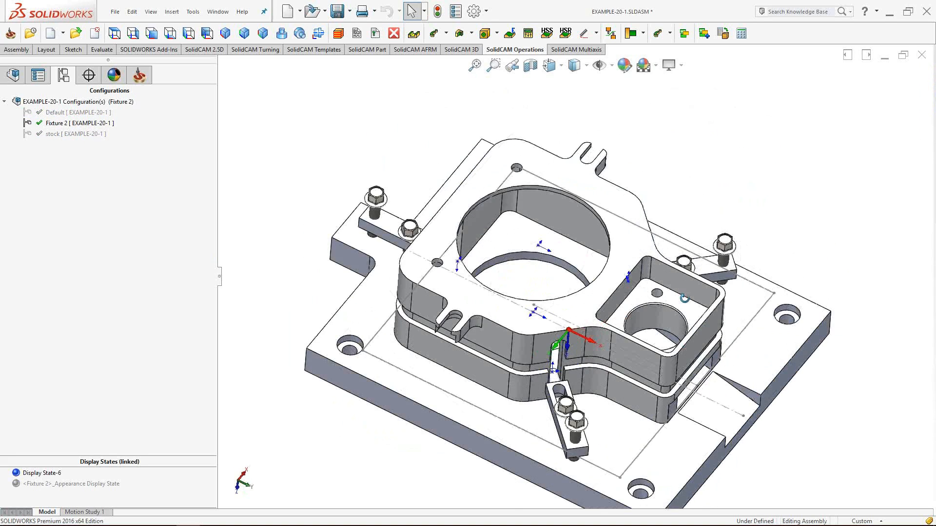
pyautogui.doubleClick(75, 112)
pyautogui.moveTo(556, 211); pyautogui.dragTo(541, 336, button='middle')
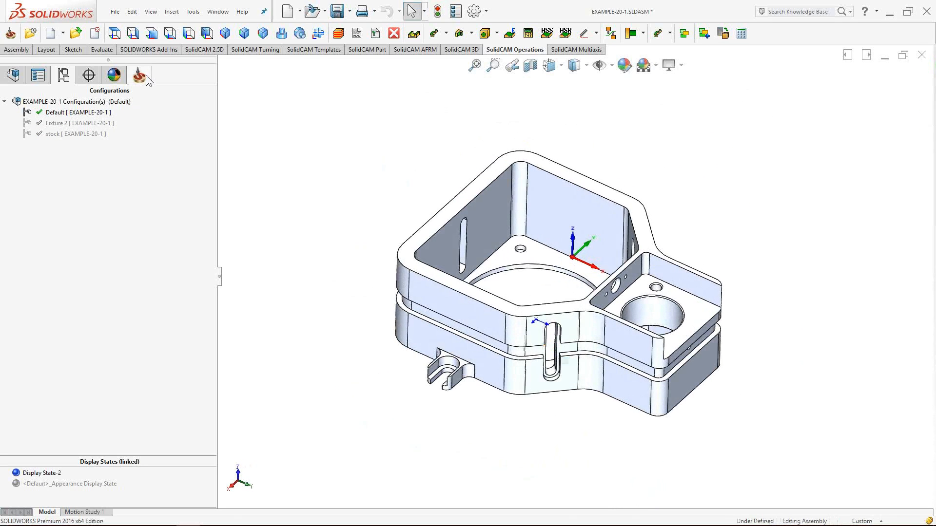
pyautogui.click(138, 74)
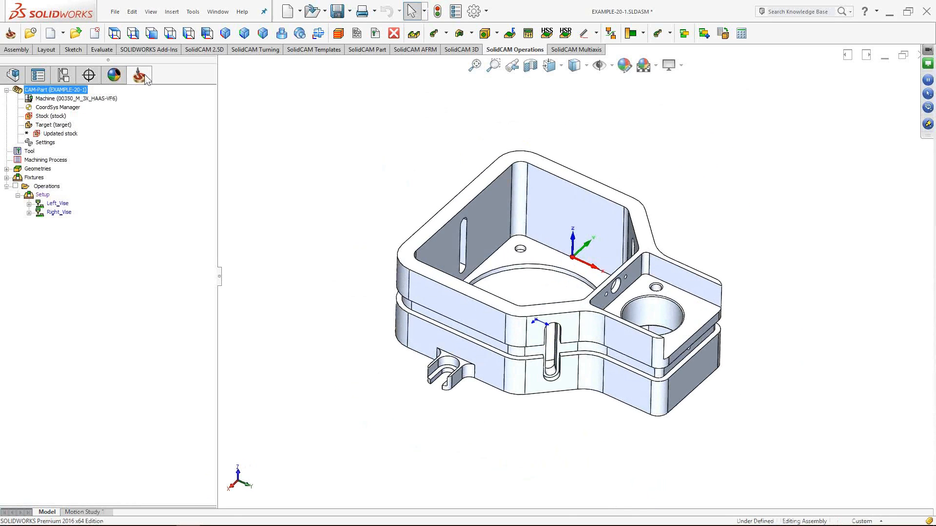
# - Expand Left_Vise and show, then hide, the Pre-Drilling, iMachining Rough, Rough Pocket and Finish Pocket toolpaths
pyautogui.click(64, 205)
pyautogui.click(30, 205)
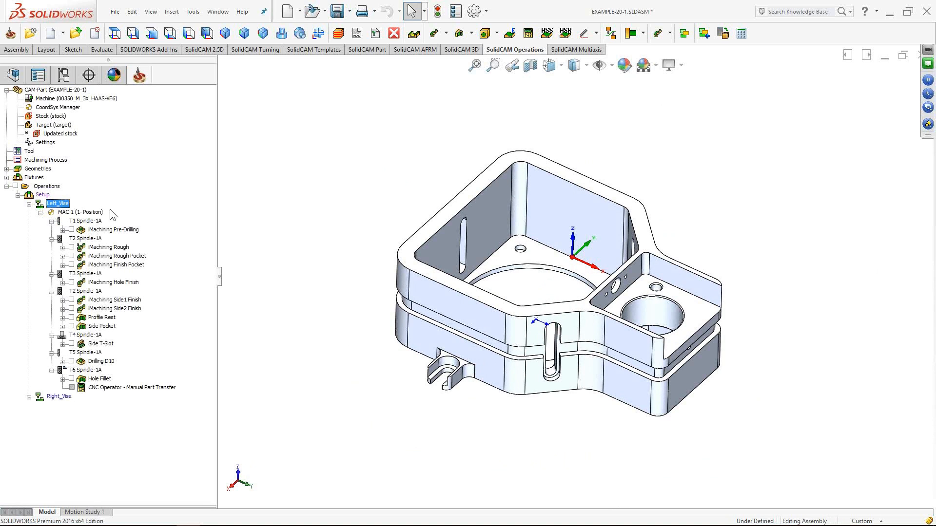
pyautogui.click(72, 230)
pyautogui.click(72, 247)
pyautogui.click(72, 256)
pyautogui.click(72, 264)
pyautogui.click(72, 230)
pyautogui.click(72, 247)
pyautogui.click(72, 256)
pyautogui.click(71, 265)
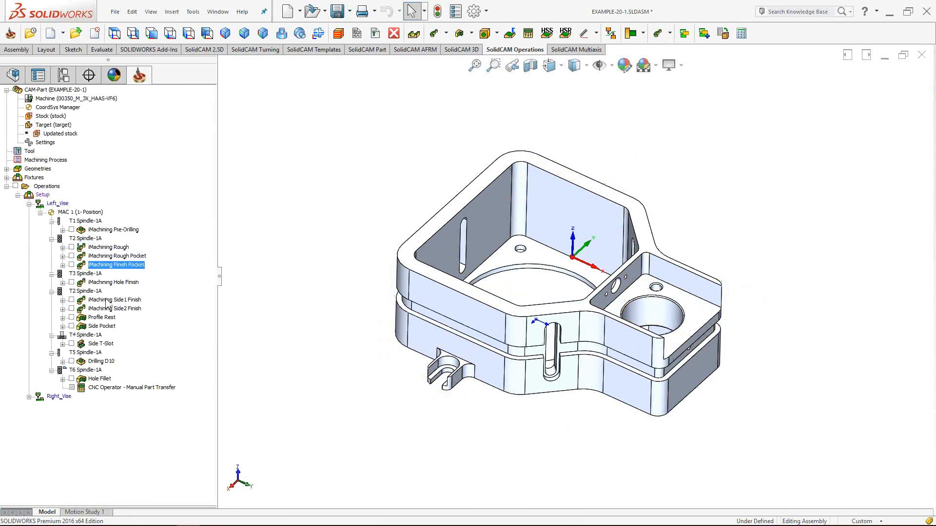
# - Expand Right_Vise and view the Fish Tail toolpath from above, then hide it
pyautogui.click(29, 397)
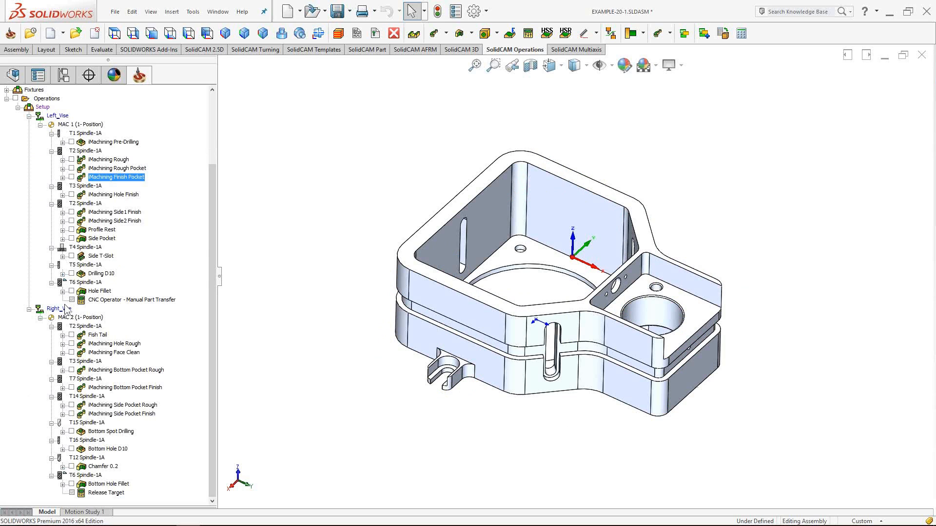
pyautogui.click(71, 335)
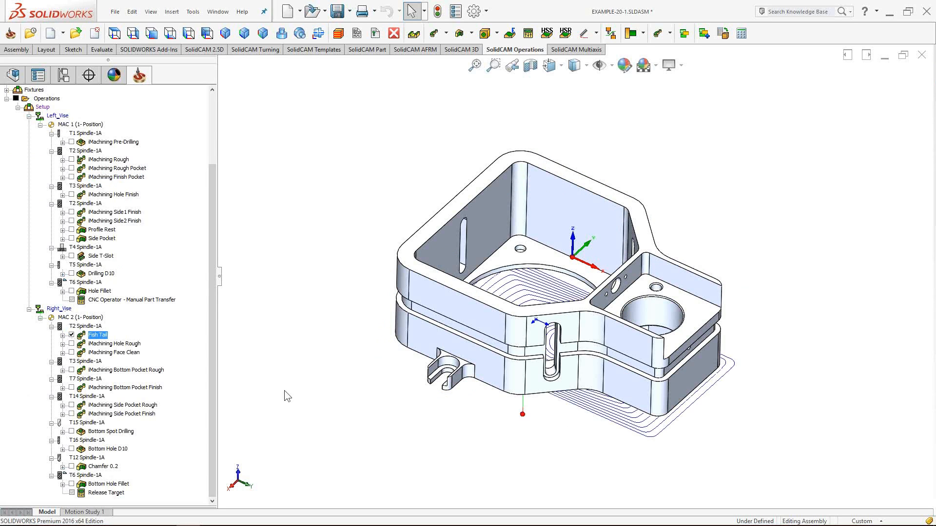
pyautogui.moveTo(485, 412); pyautogui.dragTo(529, 263, button='middle')
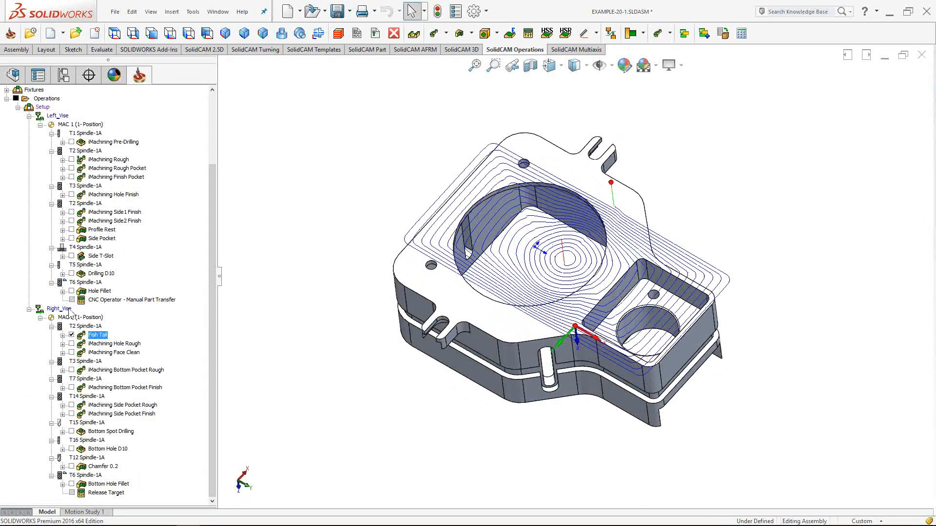
pyautogui.click(72, 335)
# - Open the Machine setup for Setup and place it beside the part
pyautogui.scroll(3, 43, 194)
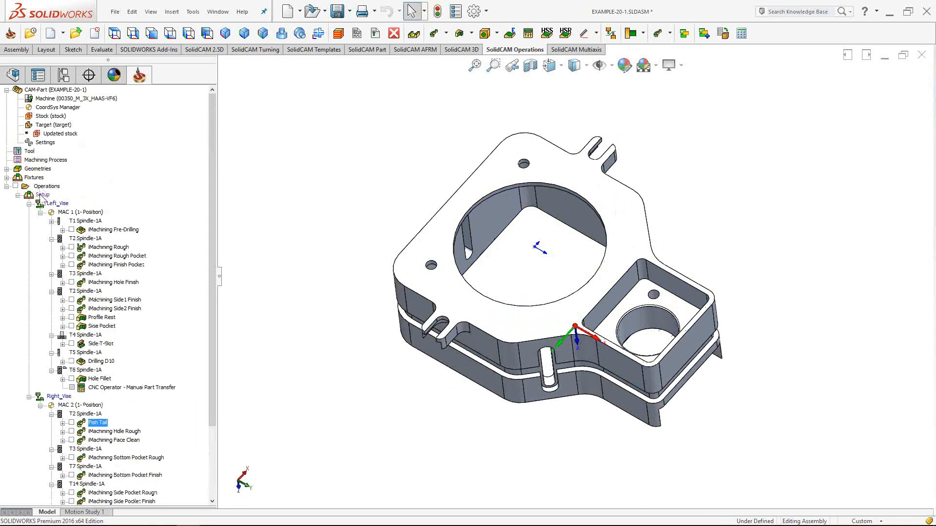
pyautogui.doubleClick(42, 195)
pyautogui.moveTo(258, 210); pyautogui.dragTo(276, 211)
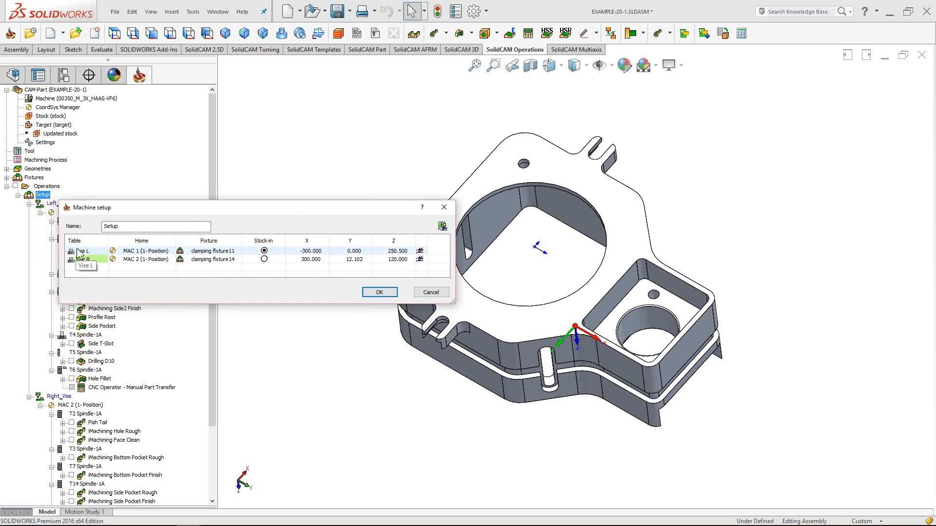
# - Select both the Vise L and Vise R rows in the Machine setup table
pyautogui.click(78, 251)
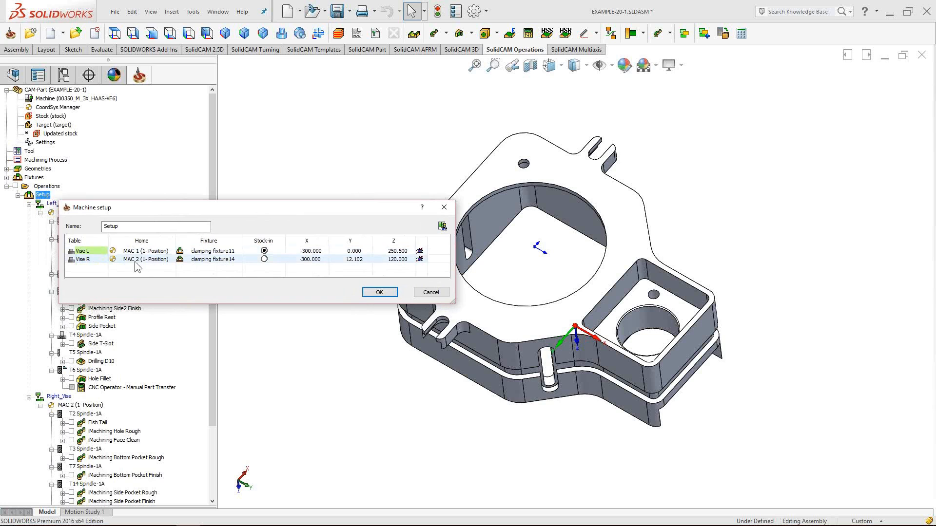
pyautogui.click(82, 260)
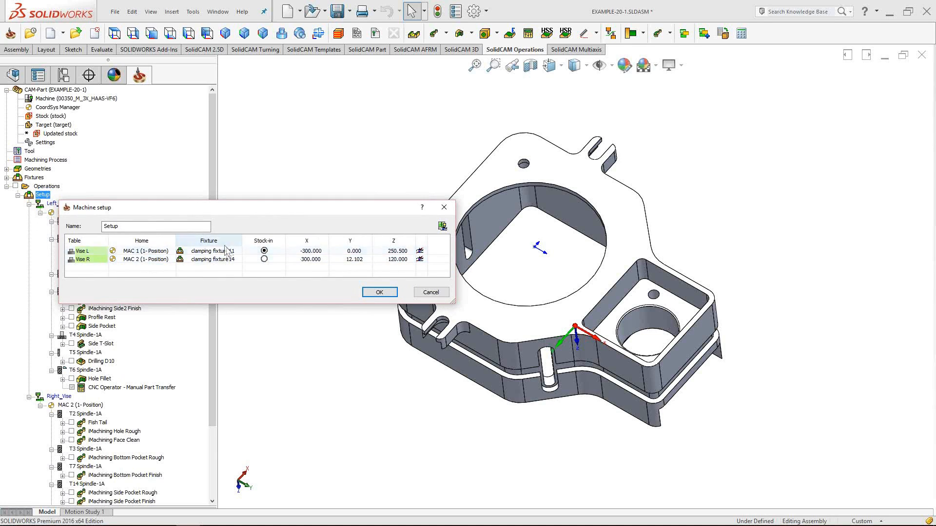
pyautogui.click(212, 252)
pyautogui.keyDown('shift'); pyautogui.click(215, 260); pyautogui.keyUp('shift')
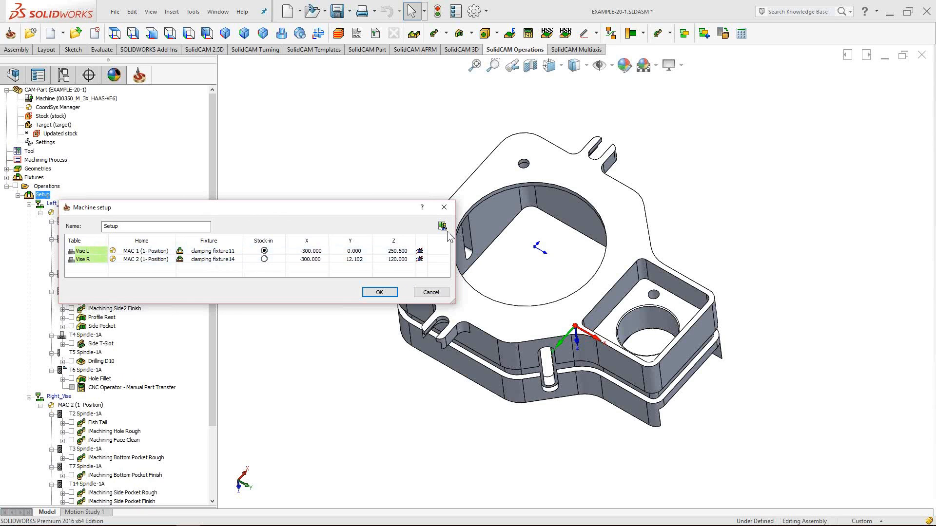
# - Preview both vises on the machine table from several angles, then close the preview and Machine setup
pyautogui.click(442, 226)
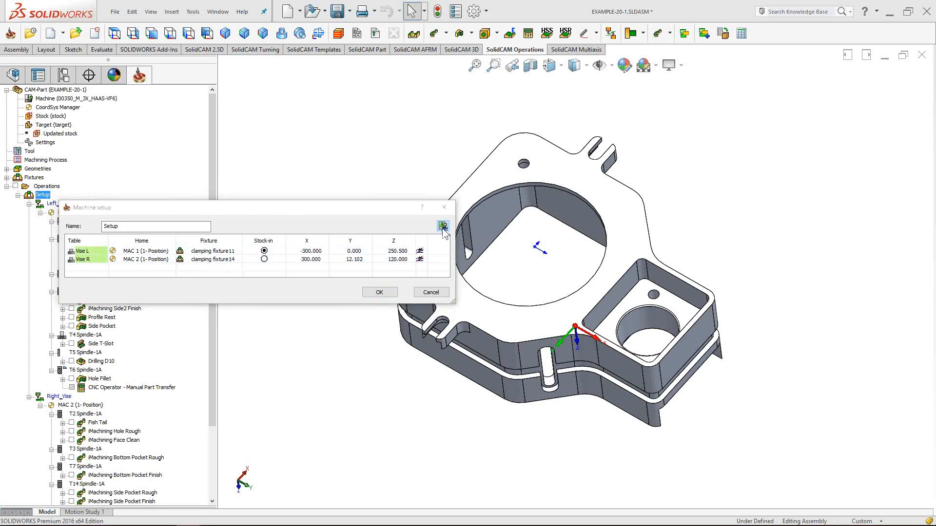
pyautogui.moveTo(735, 246); pyautogui.dragTo(717, 296, button='middle')
pyautogui.scroll(6, 684, 297)
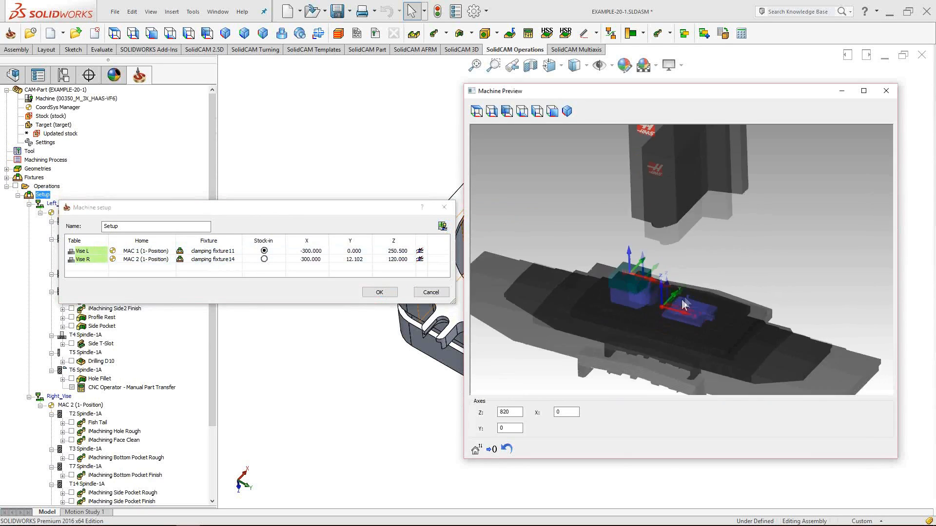
pyautogui.scroll(4, 654, 314)
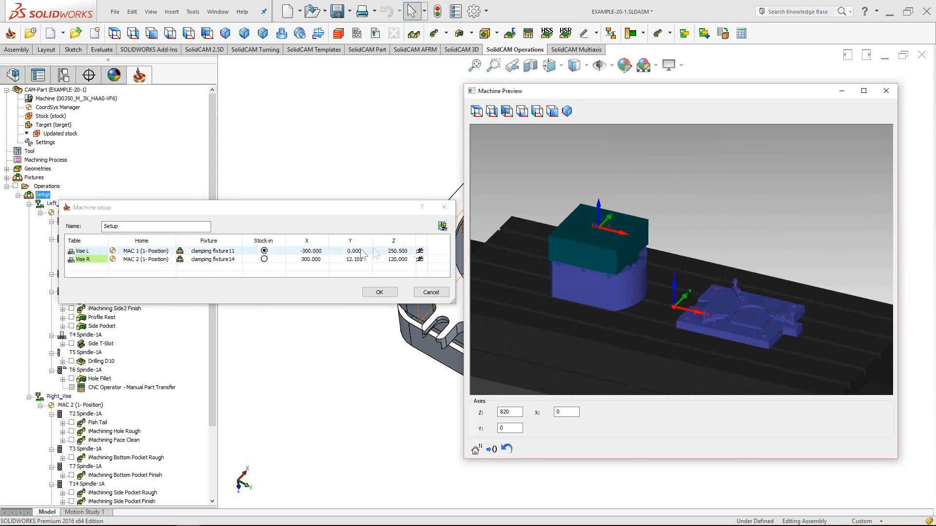
pyautogui.moveTo(640, 281); pyautogui.dragTo(605, 222, button='middle')
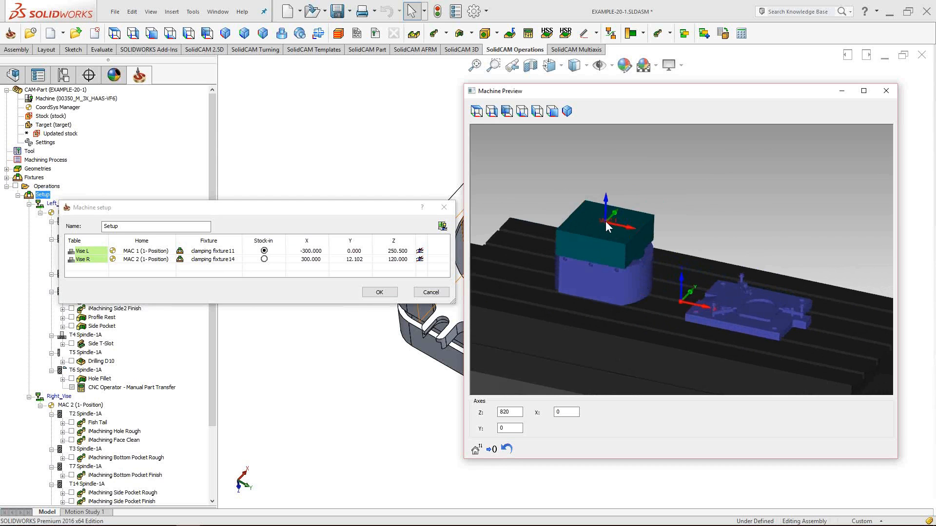
pyautogui.click(885, 90)
pyautogui.click(444, 207)
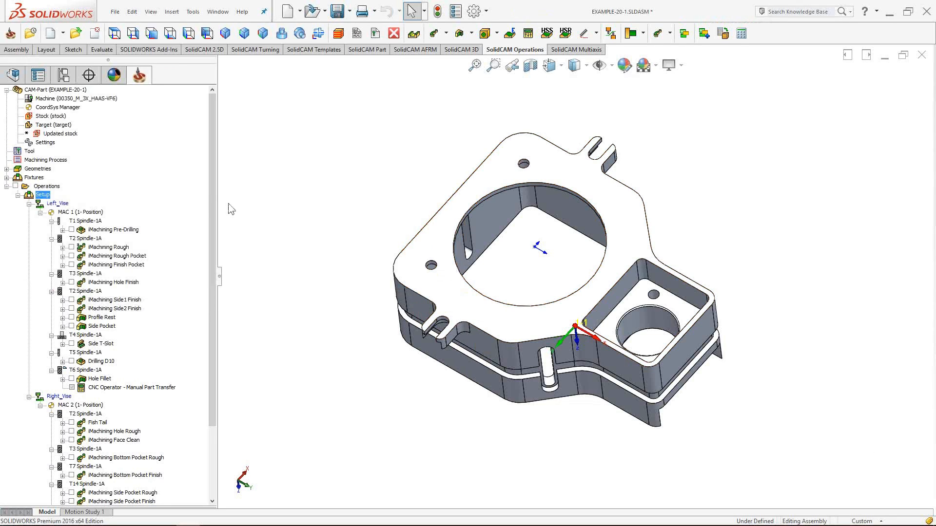
pyautogui.scroll(-3, 210, 205)
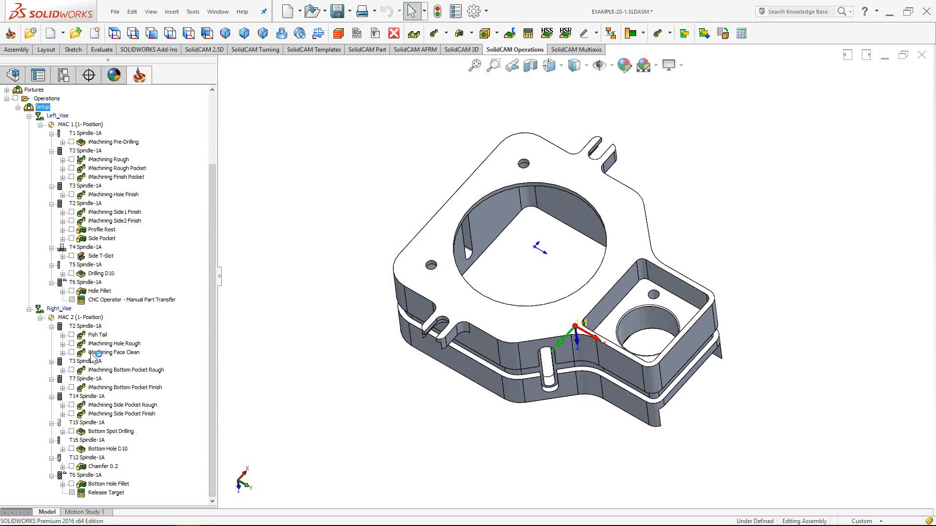
pyautogui.click(147, 300)
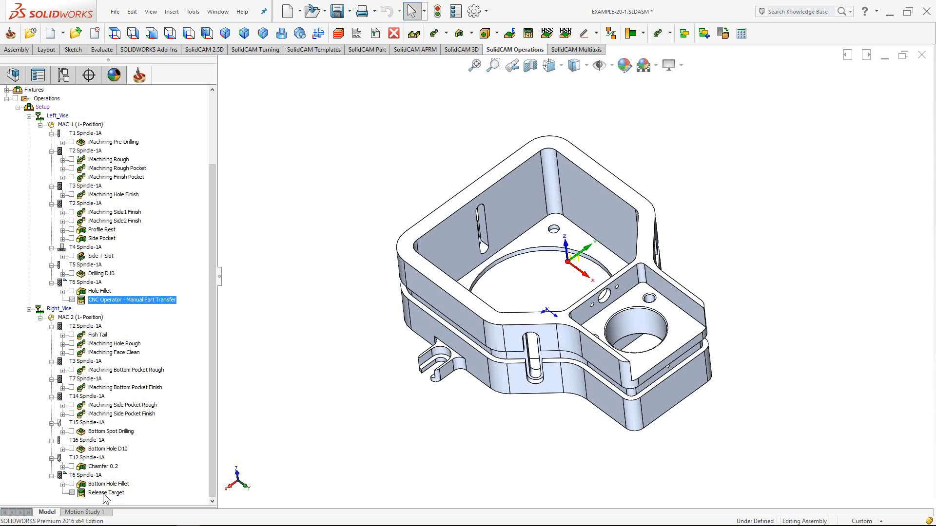
# - Open Channel Synchronization for Setup and group each vise's operations together
pyautogui.rightClick(43, 107)
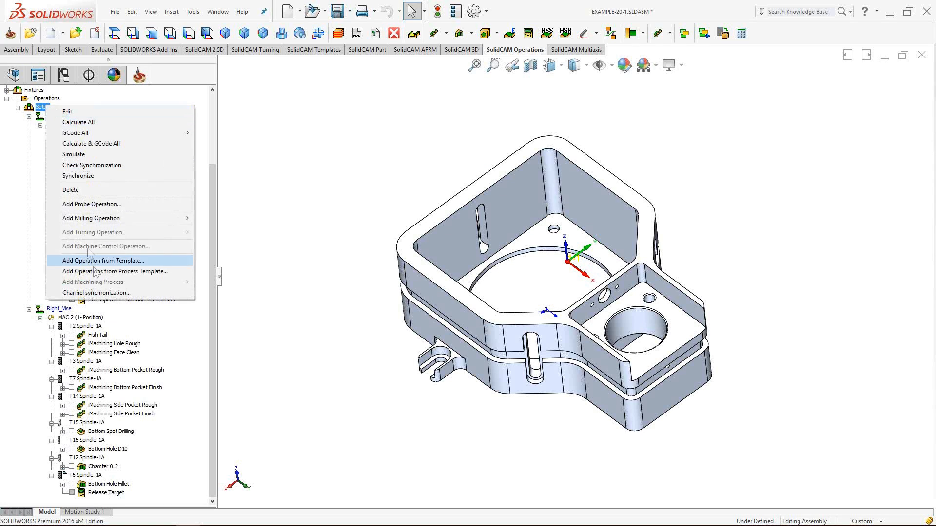
pyautogui.click(97, 293)
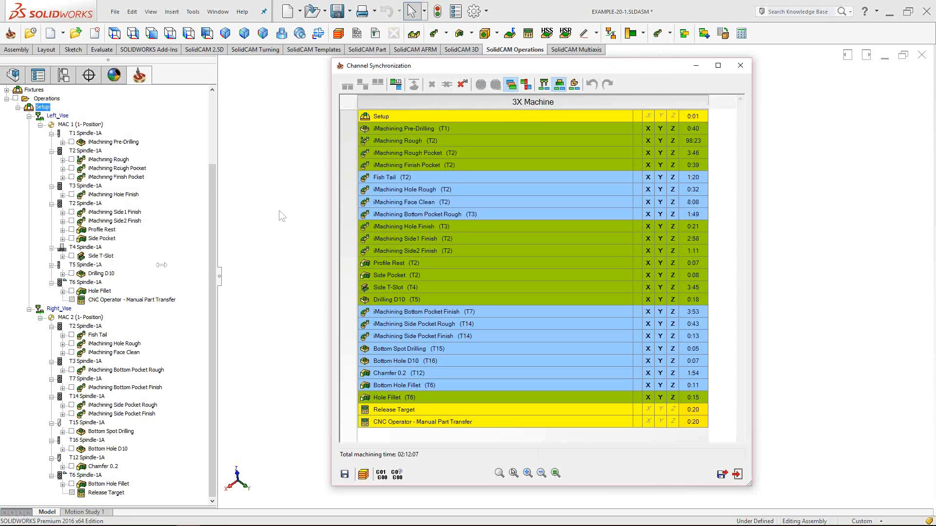
pyautogui.click(462, 85)
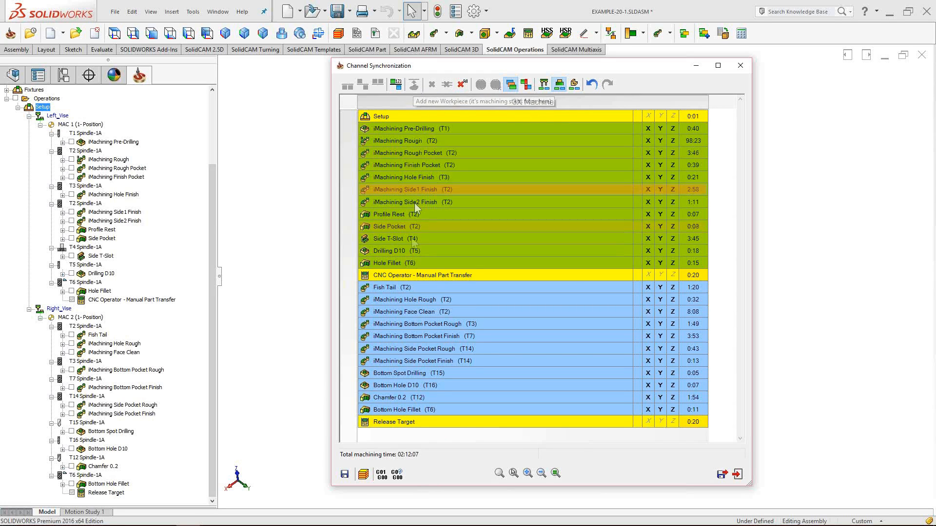
# - Start a new workpiece cycle from Fish Tail and move the new Setup row right after Fish Tail
pyautogui.click(399, 284)
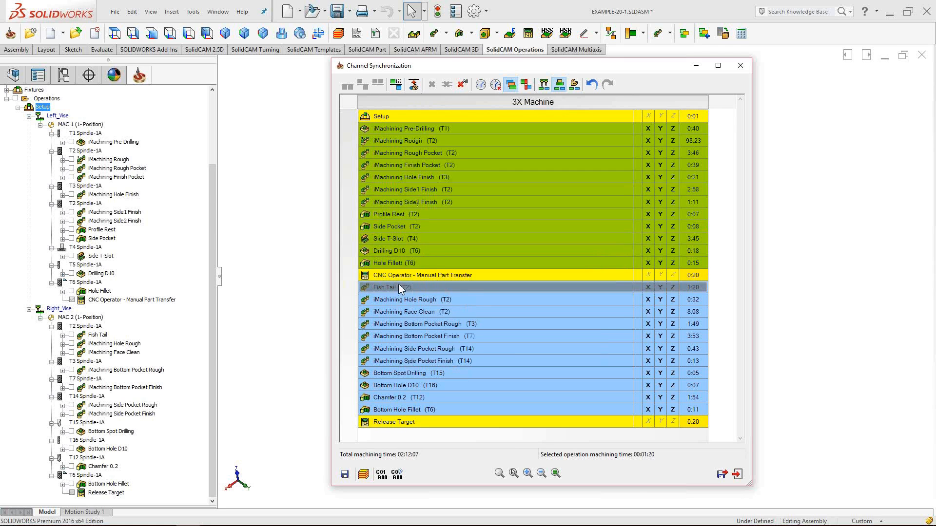
pyautogui.click(413, 86)
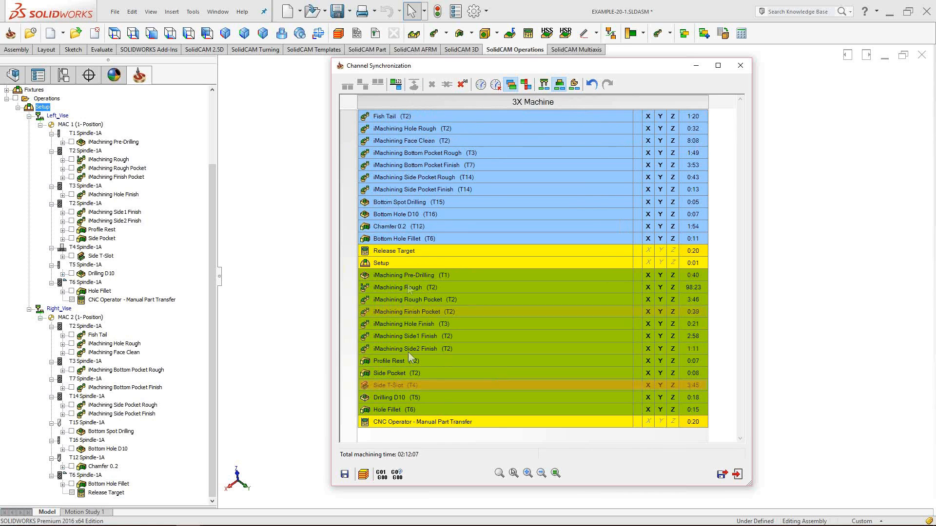
pyautogui.moveTo(401, 117)
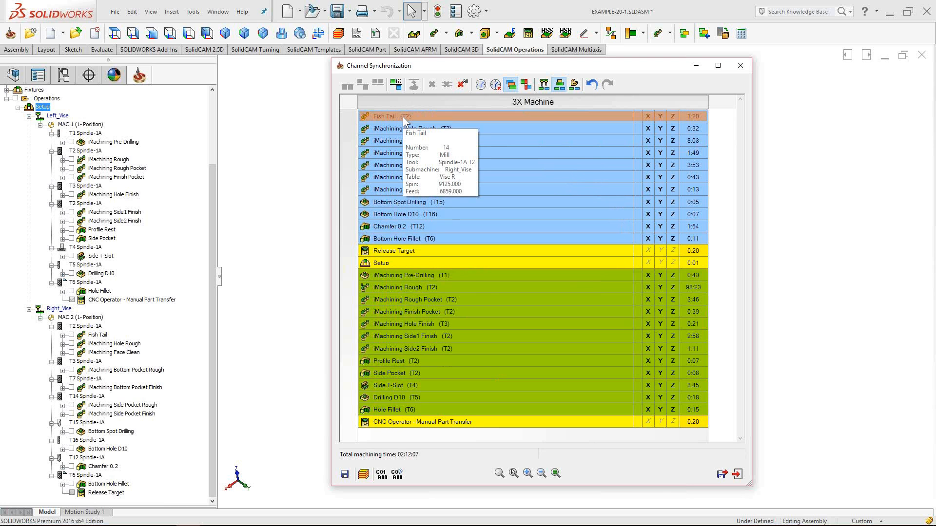
pyautogui.moveTo(434, 66); pyautogui.dragTo(421, 71)
pyautogui.click(371, 267)
pyautogui.moveTo(412, 193); pyautogui.dragTo(390, 119)
pyautogui.click(388, 119)
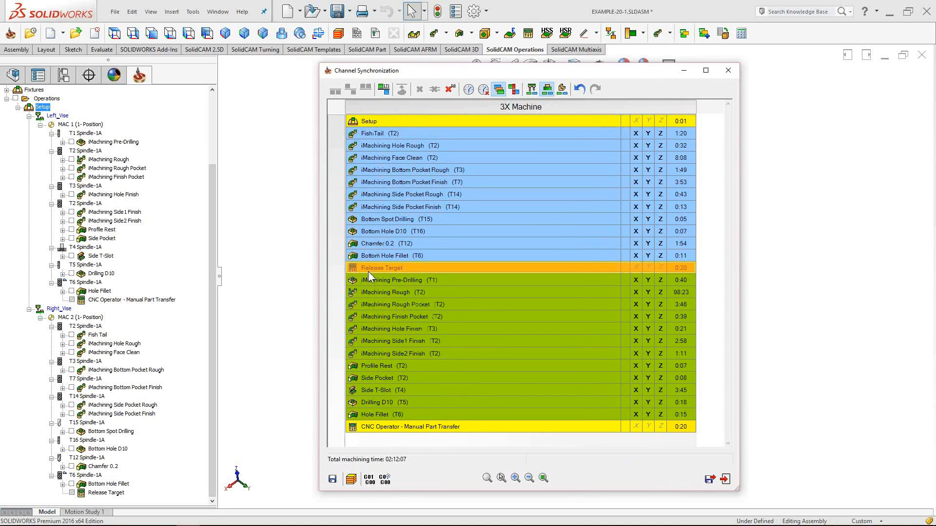
# - Drag Release Target down to just before CNC Operator - Manual Part Transfer
pyautogui.moveTo(369, 266); pyautogui.dragTo(375, 273)
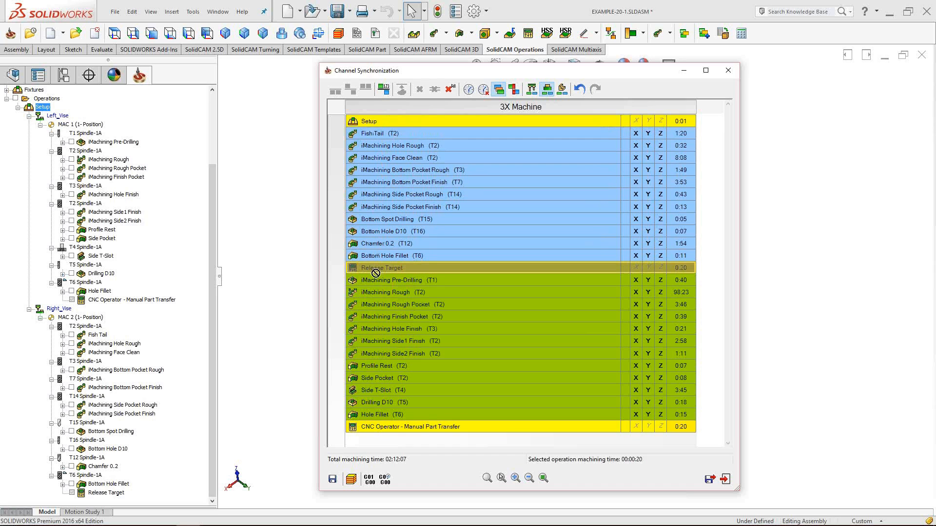
pyautogui.moveTo(375, 273); pyautogui.dragTo(380, 379)
pyautogui.moveTo(375, 417); pyautogui.dragTo(375, 417)
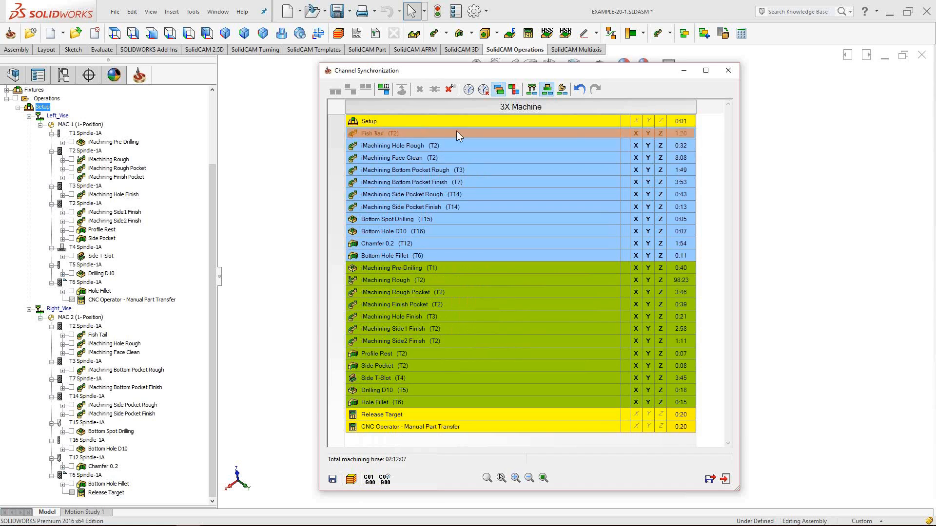
# - Move the four iMachining operations, Pre-Drilling to Finish Pocket, to directly after Setup, ahead of Fish Tail
pyautogui.moveTo(449, 129)
pyautogui.moveTo(394, 137)
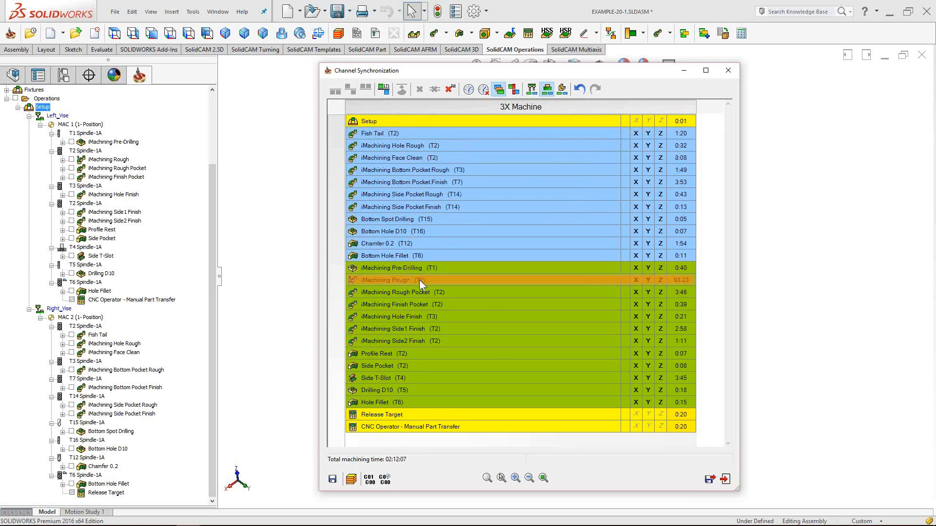
pyautogui.moveTo(420, 280)
pyautogui.moveTo(437, 305)
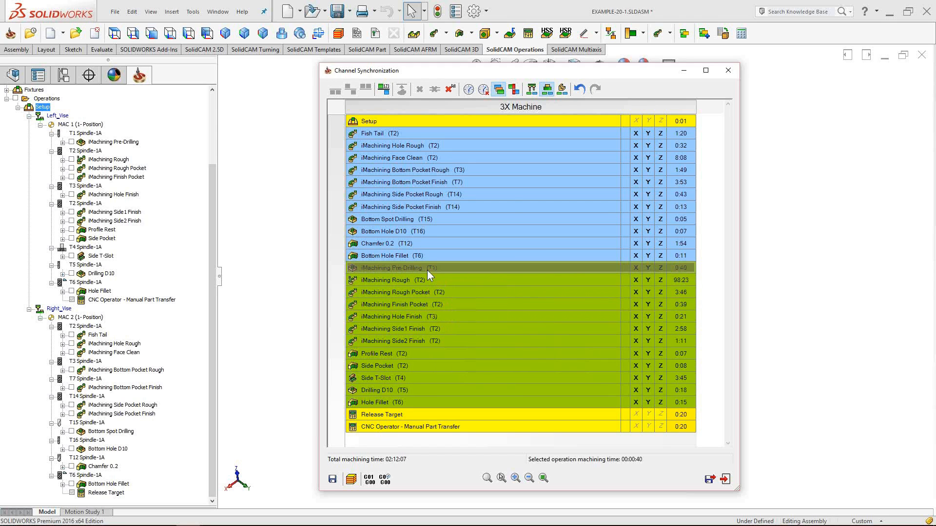
pyautogui.keyDown('shift'); pyautogui.click(429, 304); pyautogui.keyUp('shift')
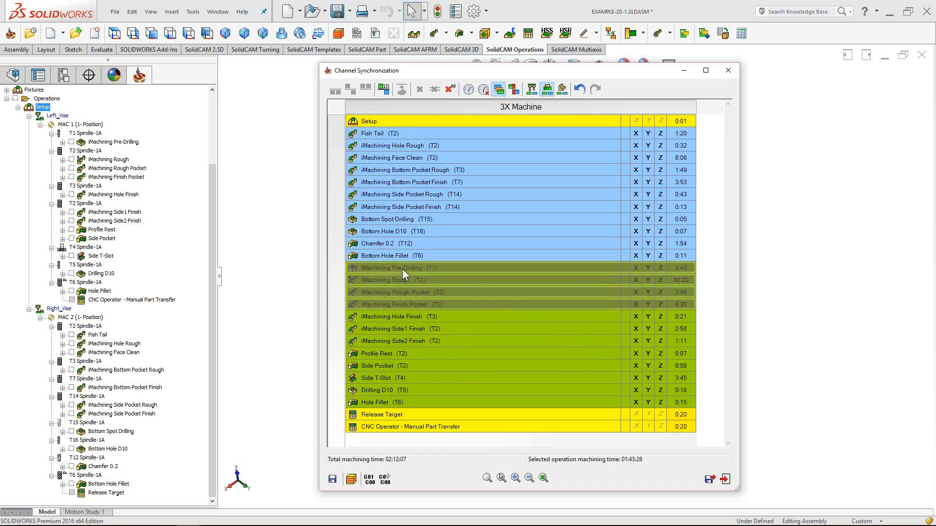
pyautogui.rightClick(390, 119)
pyautogui.click(395, 132)
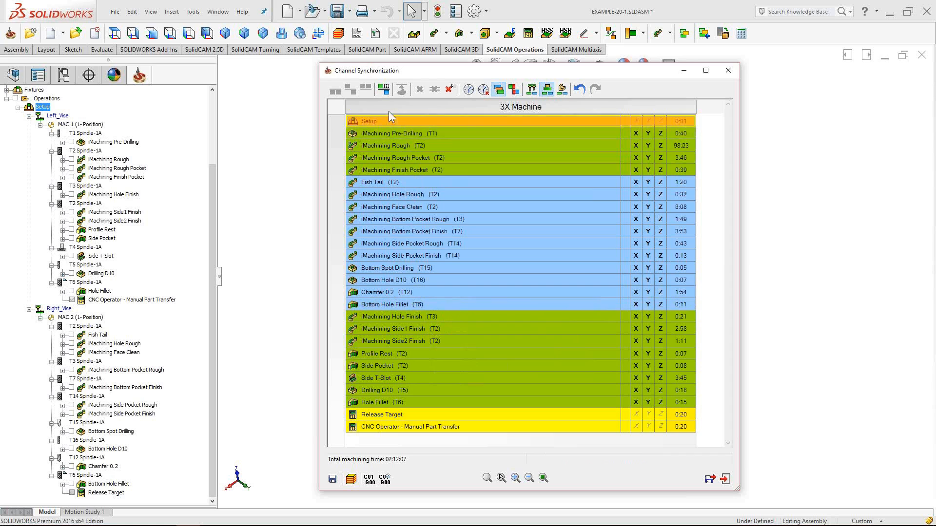
pyautogui.rightClick(390, 120)
pyautogui.click(408, 132)
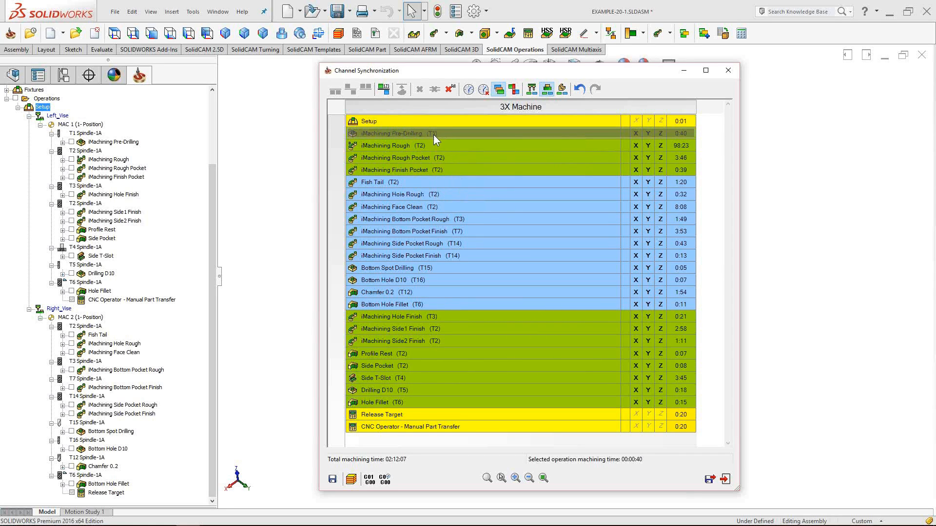
# - Place Hole Finish after Bottom Pocket Rough, then Side1 Finish through Drilling D10 after Hole Finish
pyautogui.moveTo(433, 136)
pyautogui.click(408, 147)
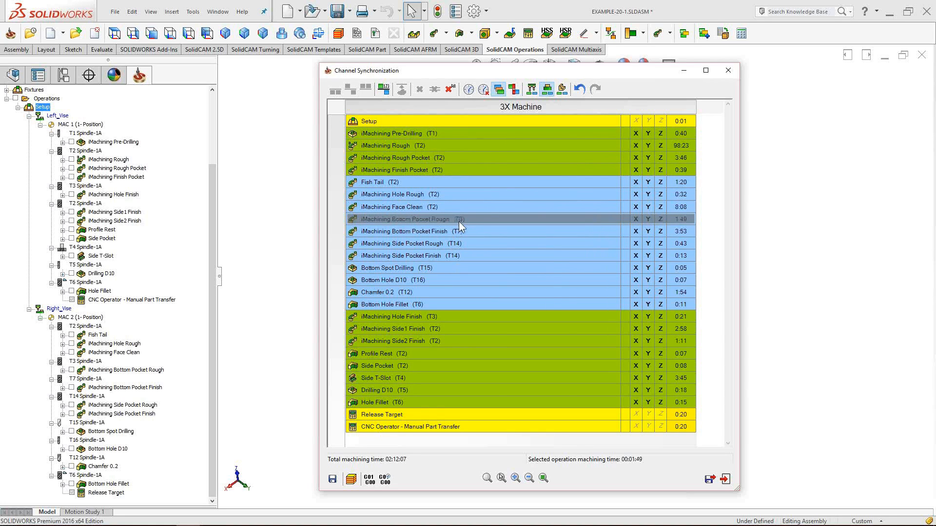
pyautogui.moveTo(458, 222); pyautogui.dragTo(430, 316)
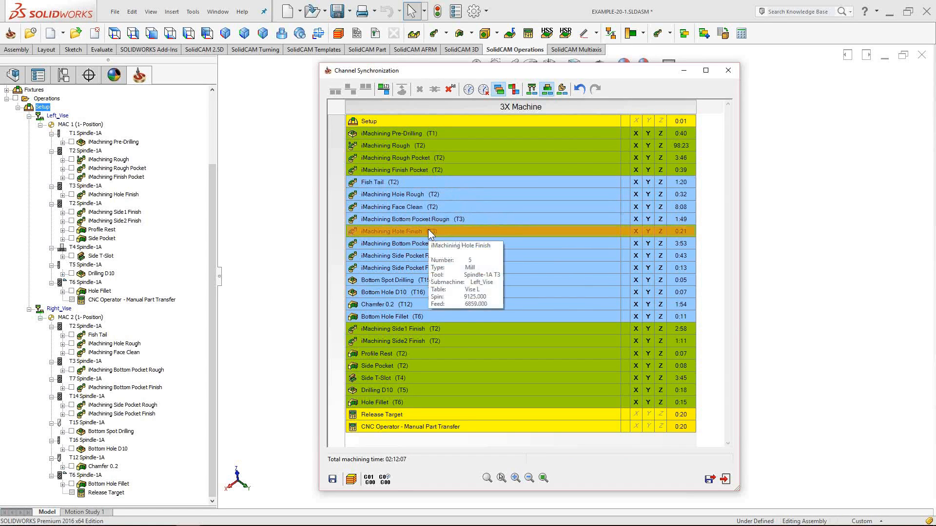
pyautogui.click(453, 330)
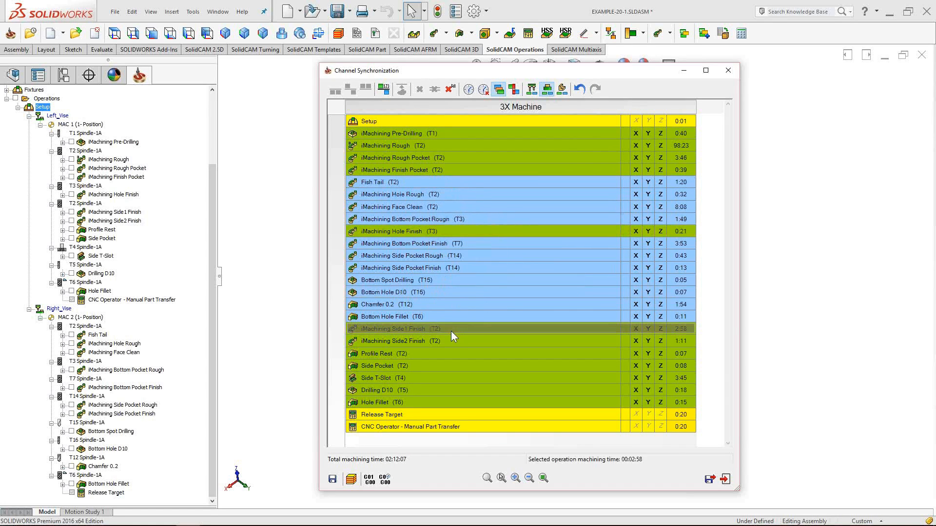
pyautogui.keyDown('shift'); pyautogui.click(432, 365); pyautogui.keyUp('shift')
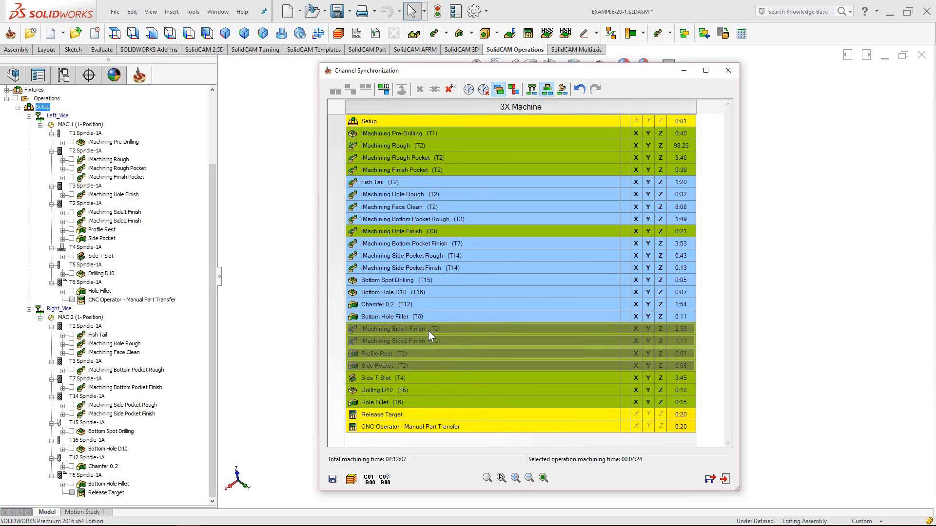
pyautogui.keyDown('shift'); pyautogui.click(410, 390); pyautogui.keyUp('shift')
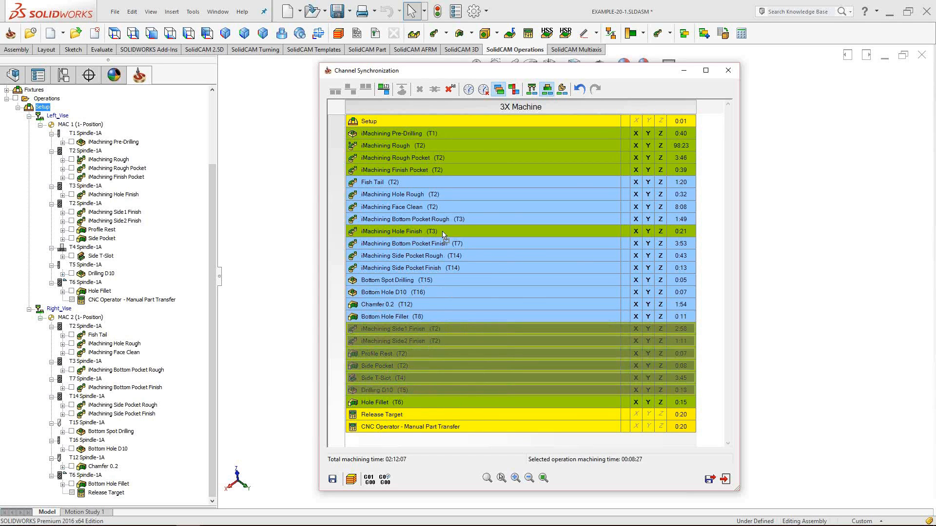
pyautogui.moveTo(443, 235); pyautogui.dragTo(442, 233)
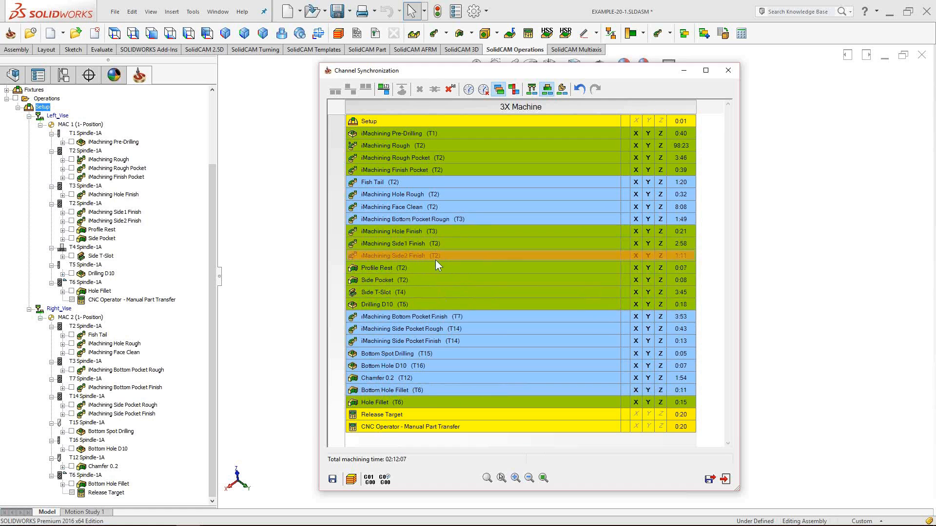
# - Try reordering Hole Fillet before Bottom Hole Fillet, leaving Bottom Hole Fillet then Hole Fillet
pyautogui.click(423, 390)
pyautogui.click(412, 401)
pyautogui.click(427, 390)
pyautogui.click(404, 401)
pyautogui.moveTo(405, 400)
pyautogui.mouseDown()
pyautogui.moveTo(423, 391)
pyautogui.moveTo(404, 402)
pyautogui.mouseUp()
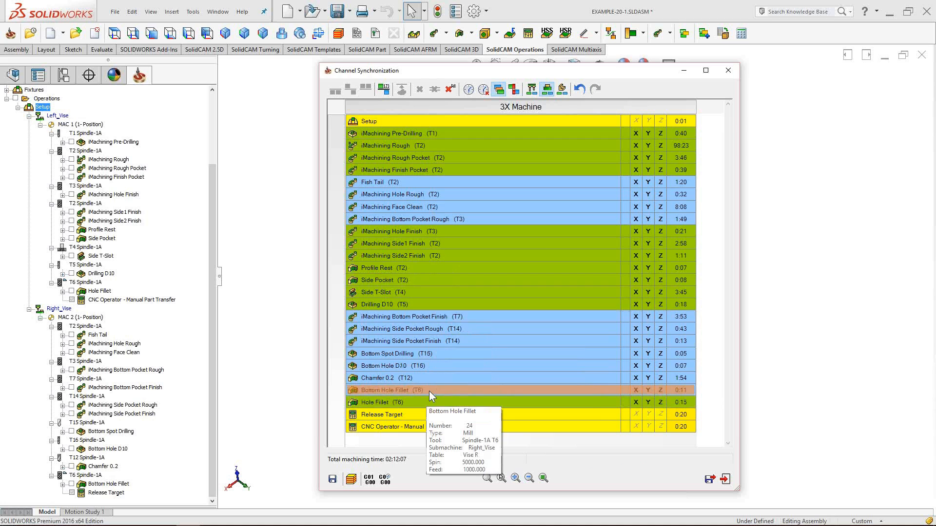
pyautogui.moveTo(509, 72); pyautogui.dragTo(500, 70)
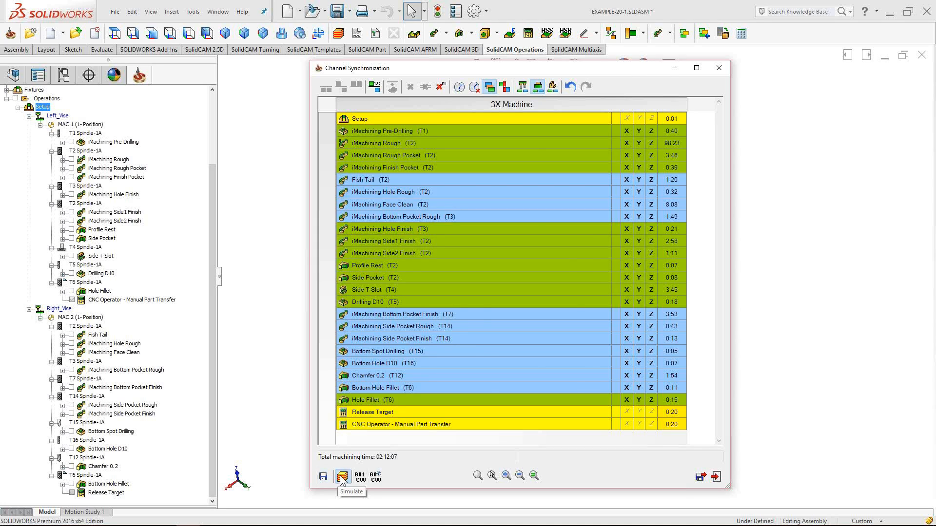
# - Simulate the synchronized operations as a full Machine Simulation
pyautogui.click(343, 478)
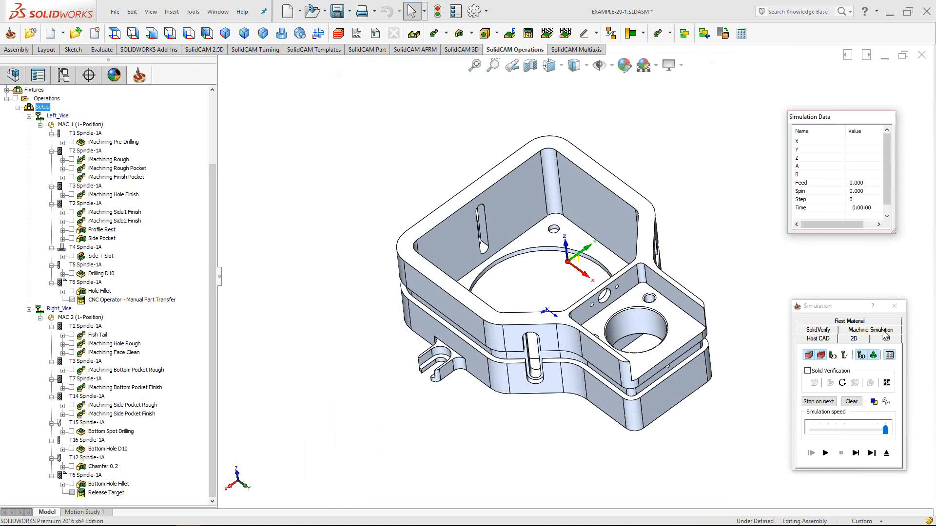
pyautogui.click(884, 331)
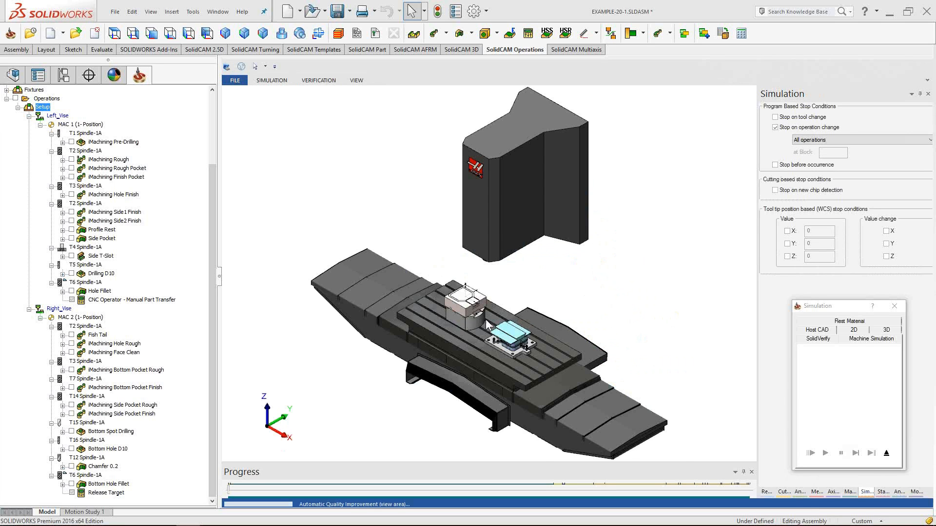
pyautogui.scroll(3, 485, 320)
pyautogui.moveTo(467, 336); pyautogui.dragTo(510, 331)
pyautogui.scroll(3, 495, 324)
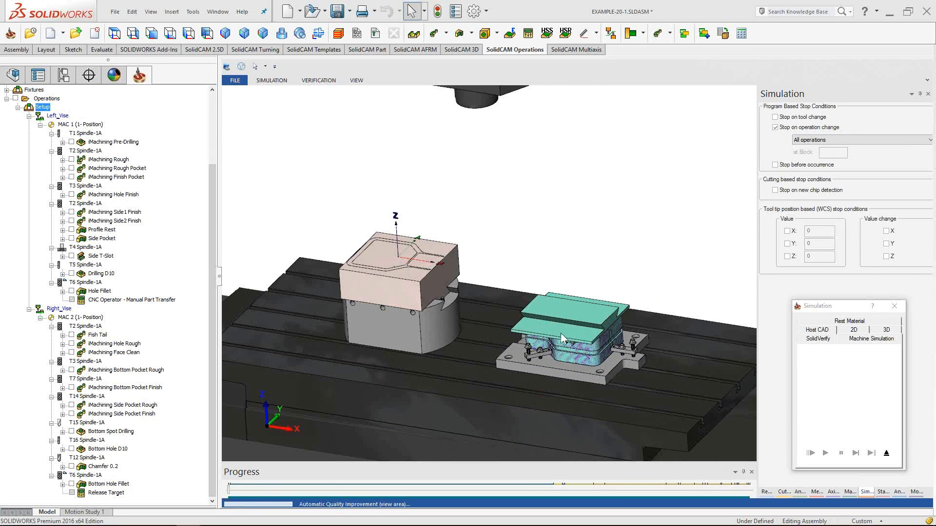
pyautogui.scroll(5, 569, 373)
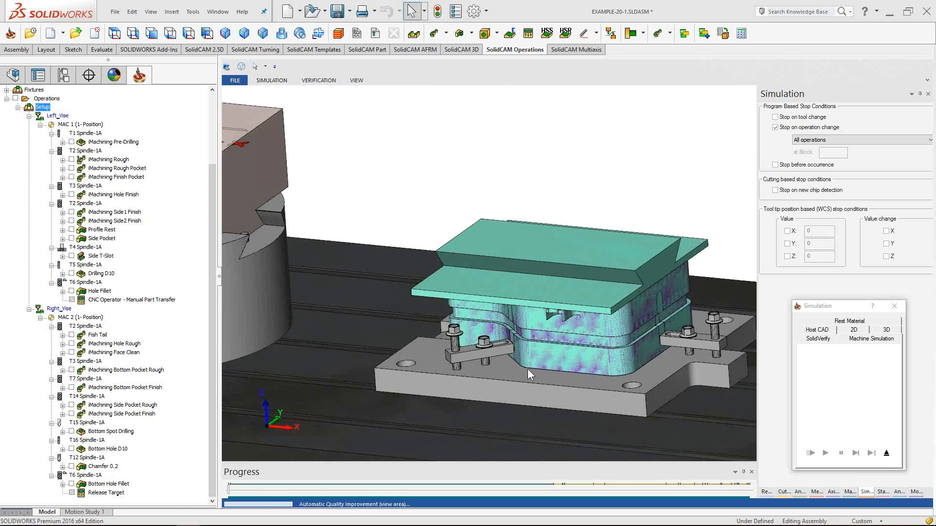
pyautogui.scroll(-5, 507, 366)
pyautogui.moveTo(438, 379); pyautogui.dragTo(431, 376, button='middle')
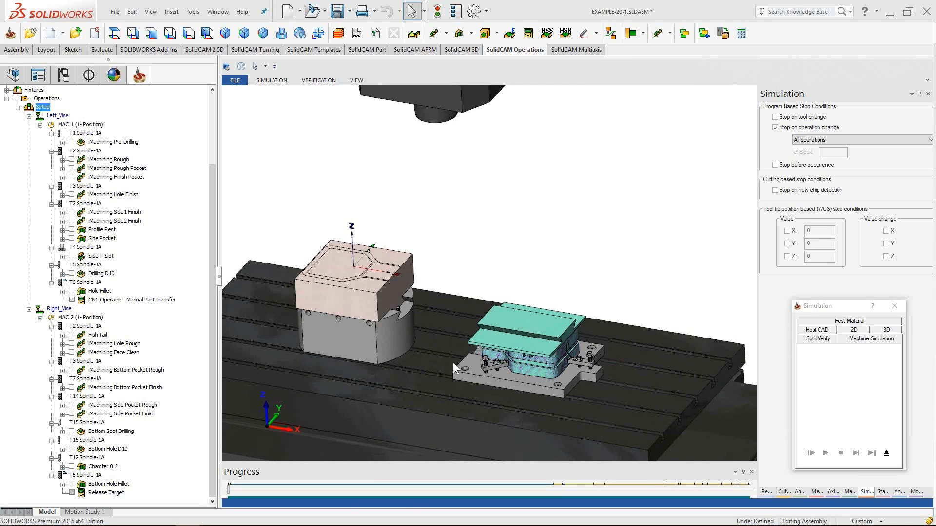
# - Turn off pausing at each operation change and run the machine simulation
pyautogui.click(775, 129)
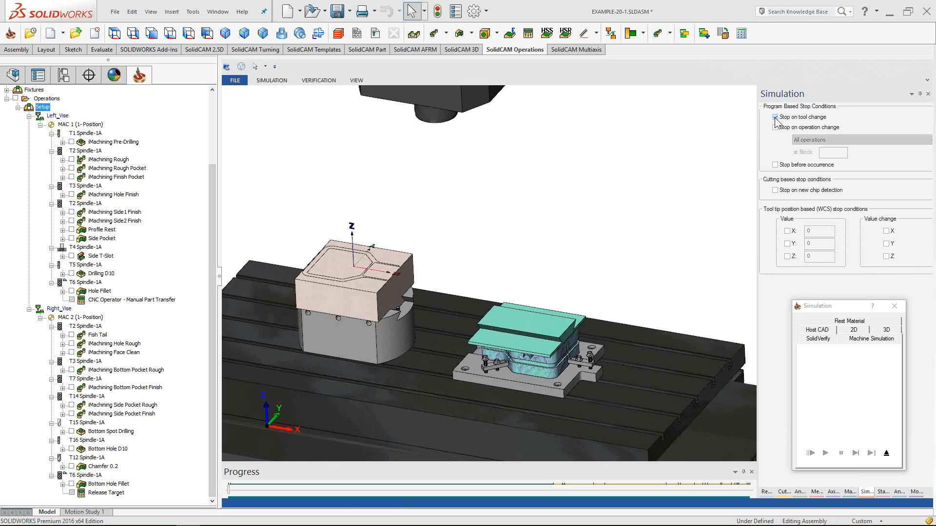
pyautogui.click(272, 81)
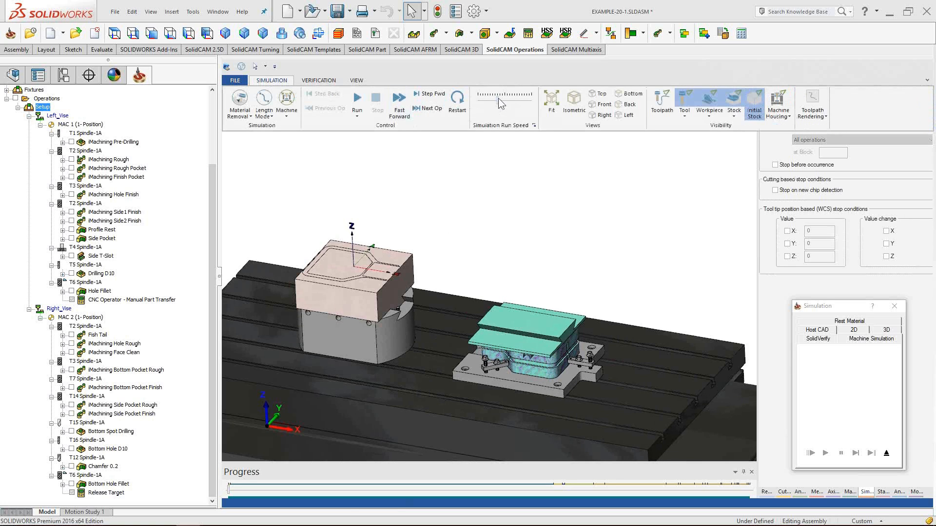
pyautogui.click(496, 159)
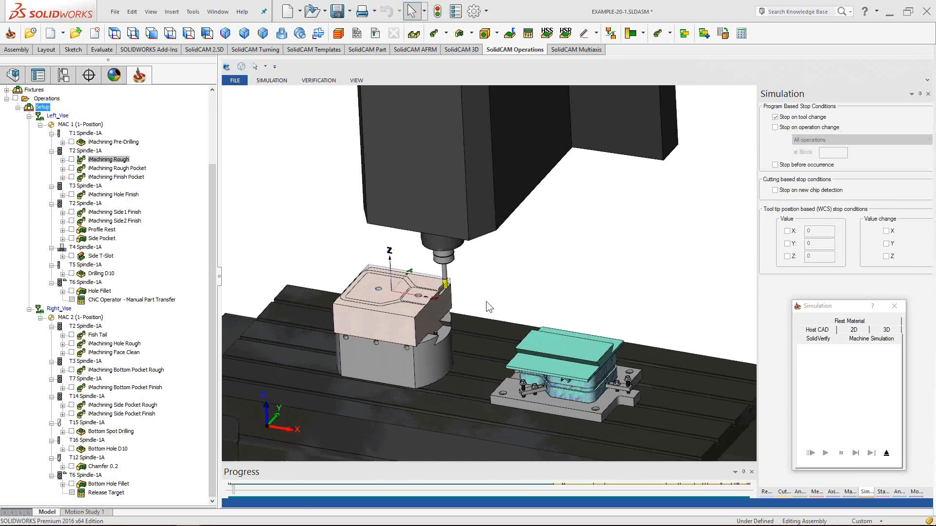
# - Jump the simulation ahead to the right-vise Fish Tail cut and zoom in on it
pyautogui.moveTo(236, 493); pyautogui.dragTo(559, 492)
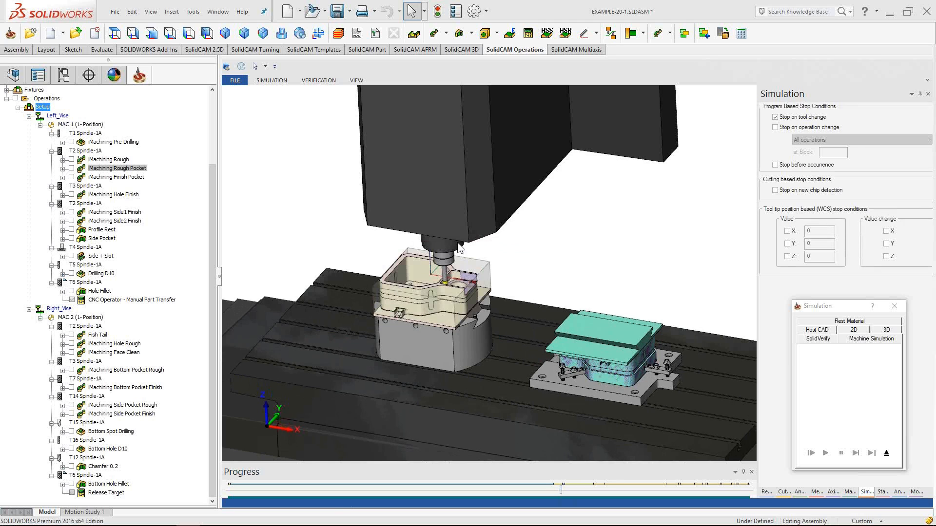
pyautogui.scroll(4, 483, 315)
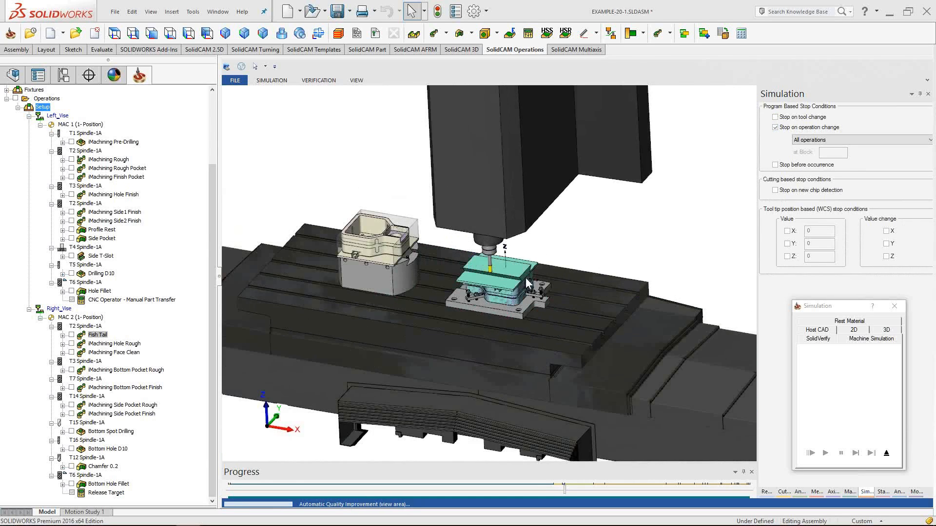
pyautogui.scroll(3, 526, 277)
pyautogui.scroll(3, 502, 267)
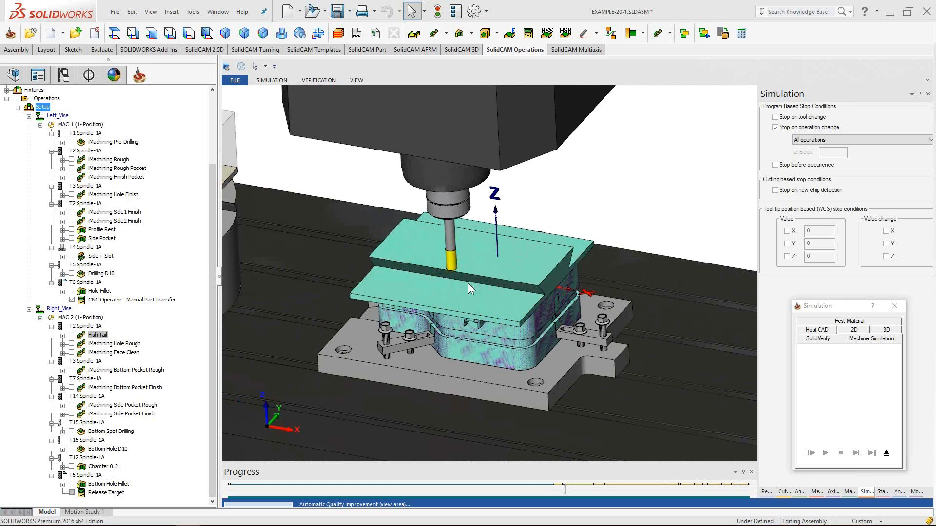
pyautogui.scroll(-5, 481, 282)
pyautogui.scroll(4, 476, 280)
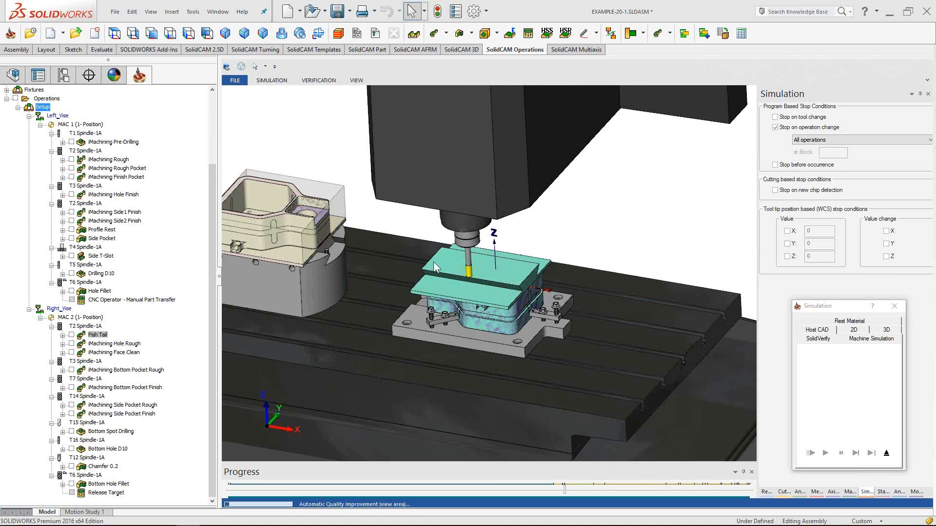
pyautogui.scroll(2, 320, 246)
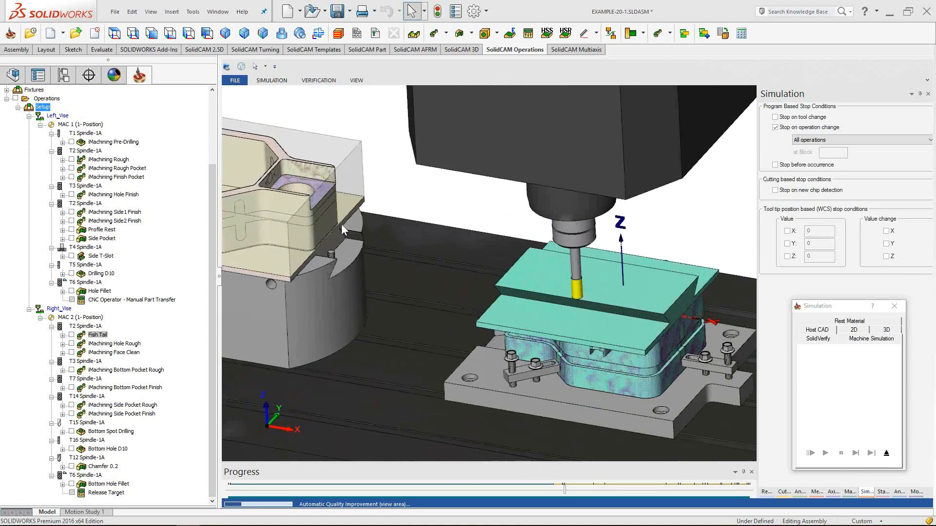